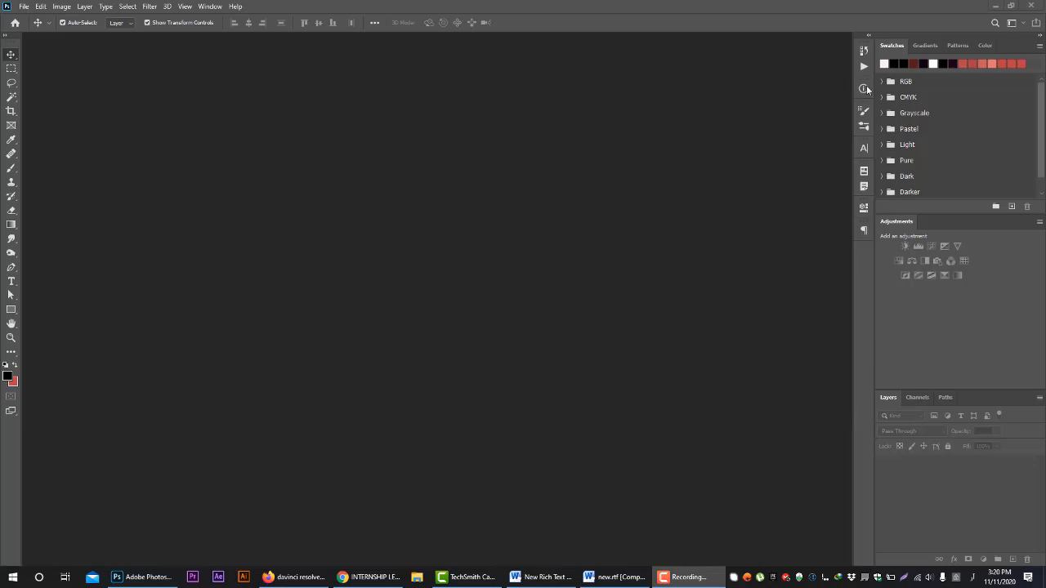
Hide the Swatches panel and bring it back into the workspace
left_click(211, 7)
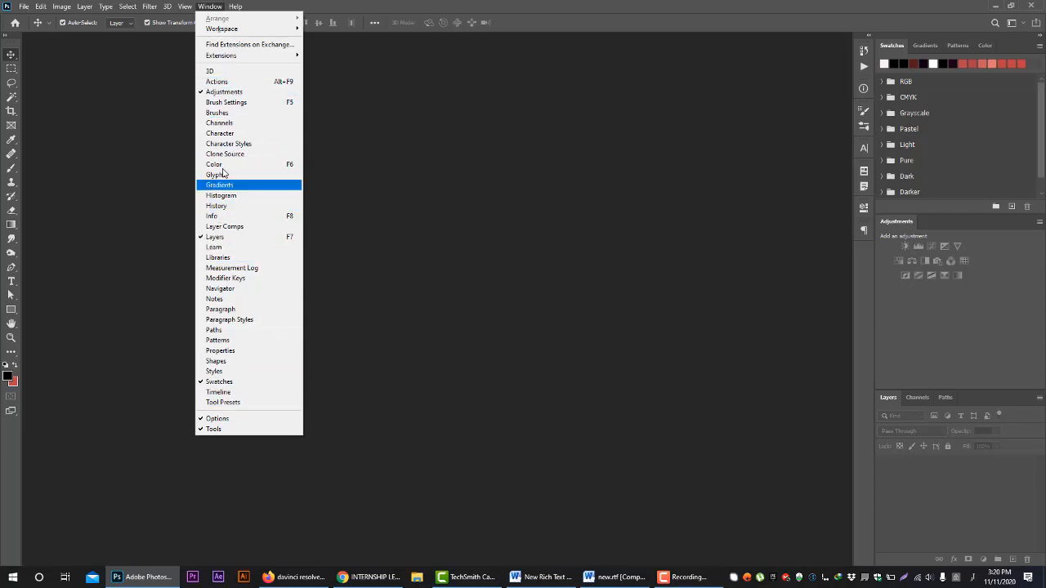
left_click(251, 382)
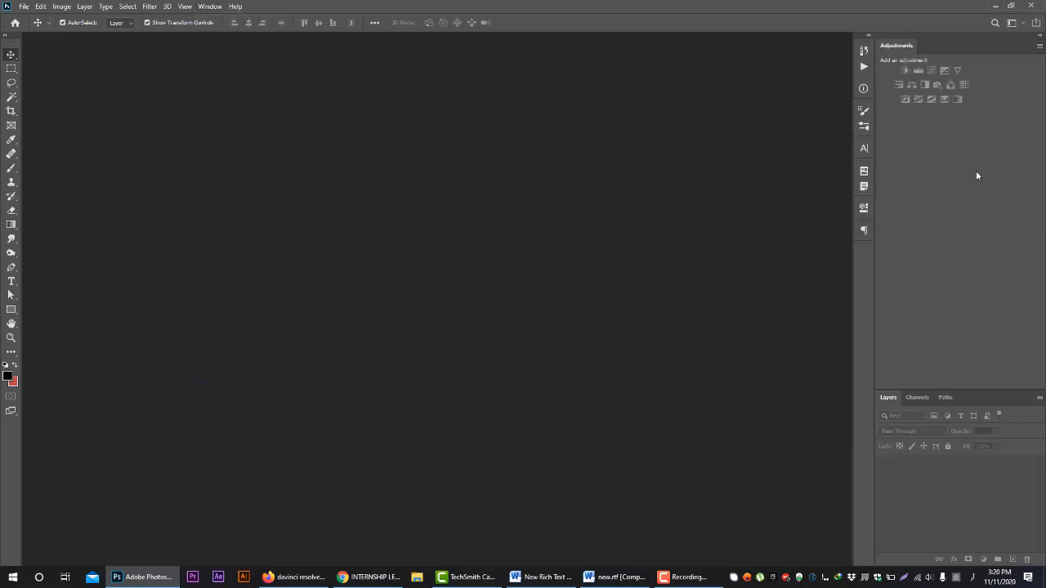
left_click(210, 6)
left_click(238, 382)
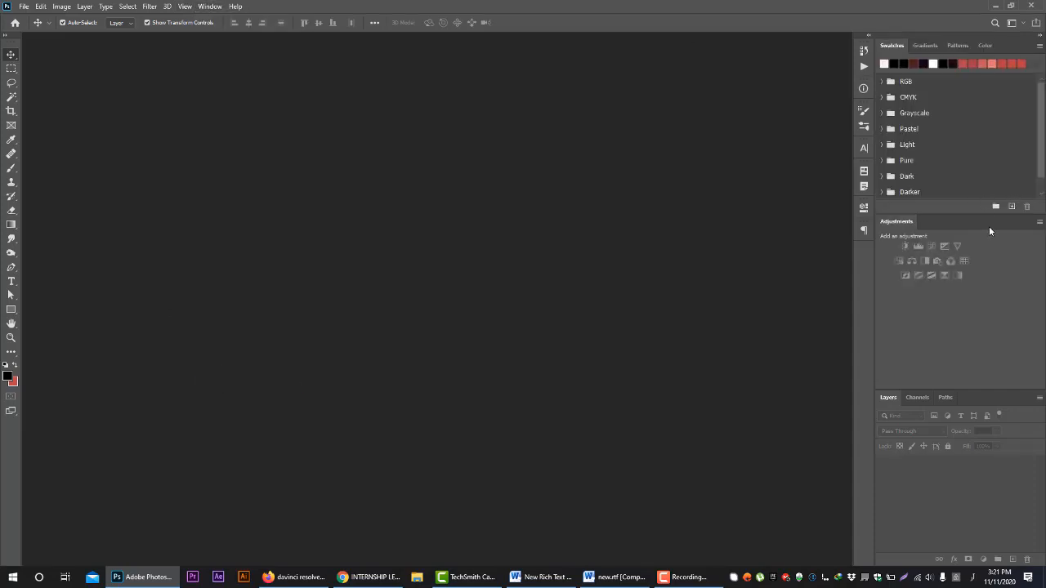
Open the new document setup and review its size unit and color mode options
left_click(22, 6)
left_click(34, 18)
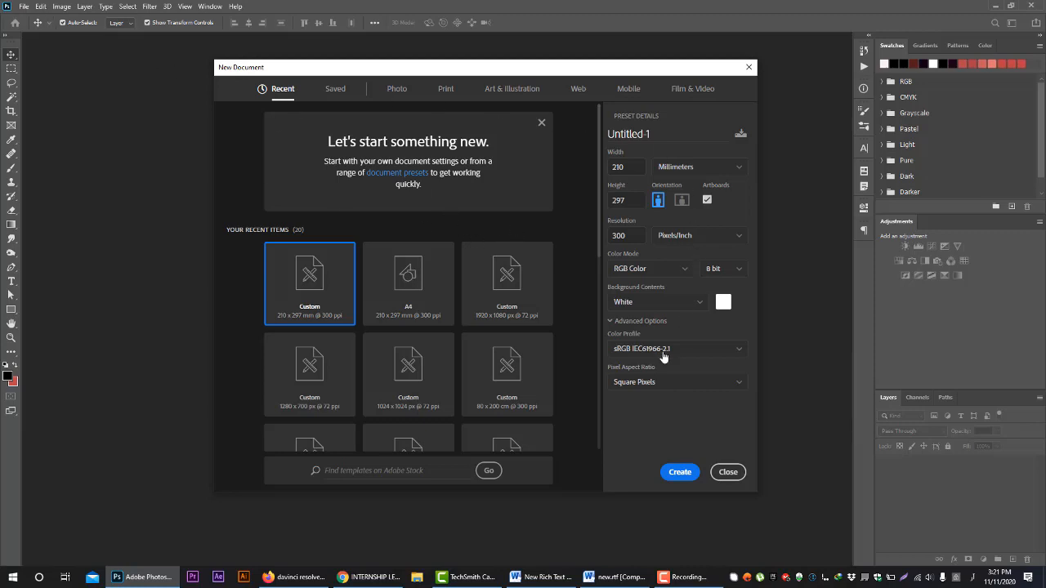
left_click(689, 173)
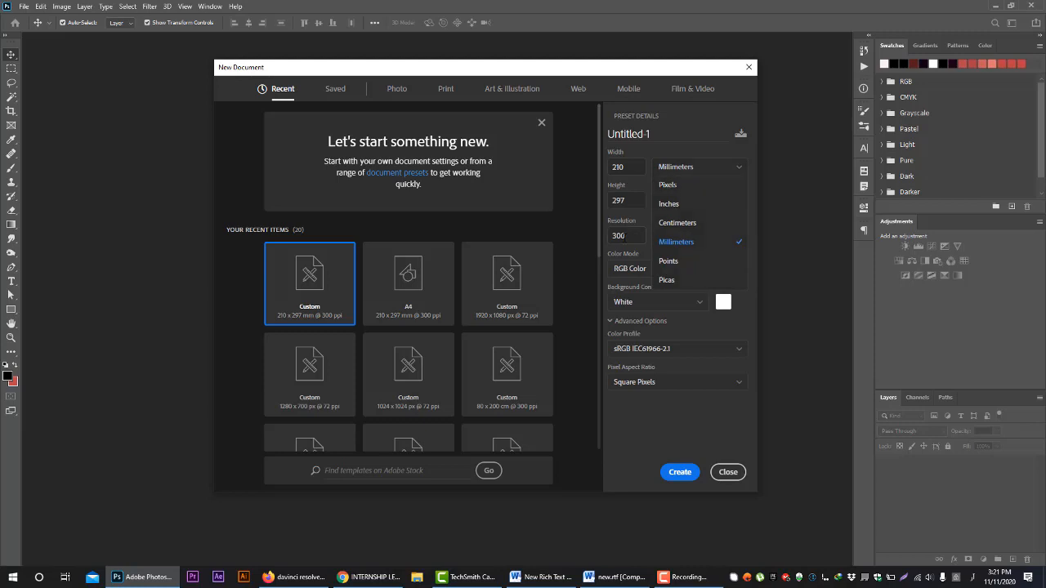
left_click(627, 238)
left_click(643, 275)
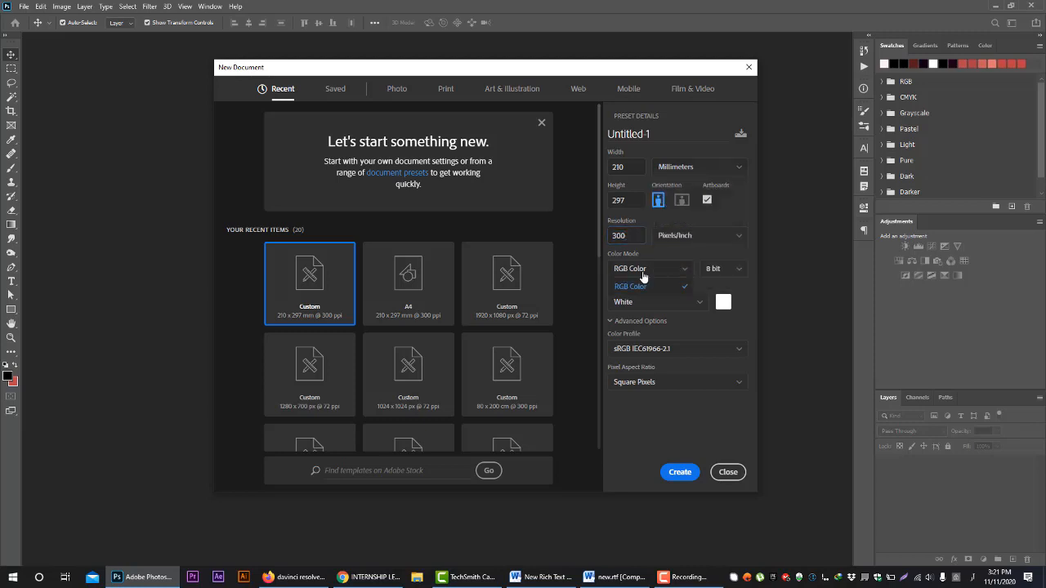
left_click(650, 267)
Switch the new document's size units to Pixels and keep RGB Color as its color mode
left_click(691, 174)
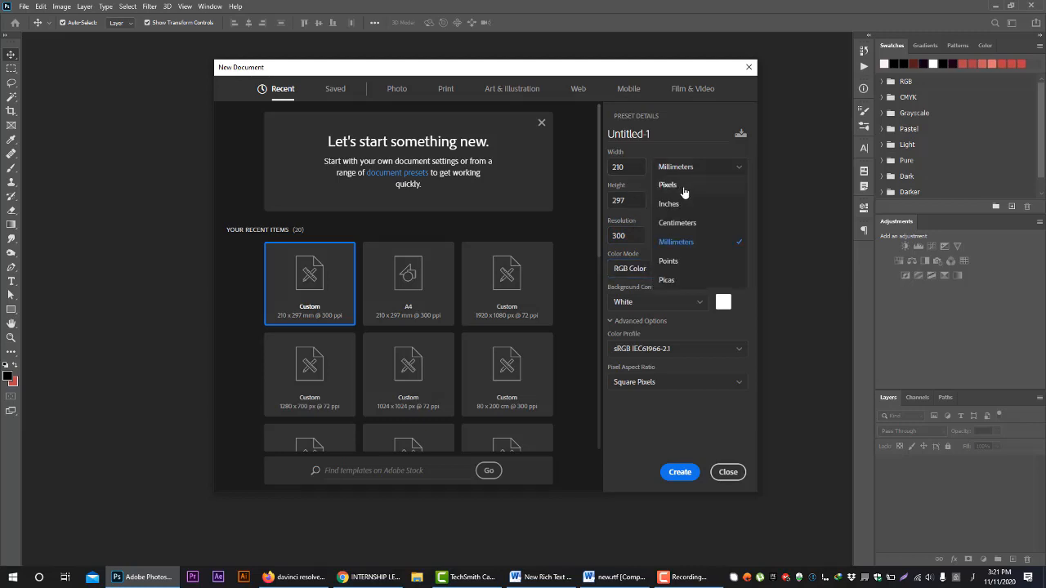
left_click(683, 186)
left_click(687, 168)
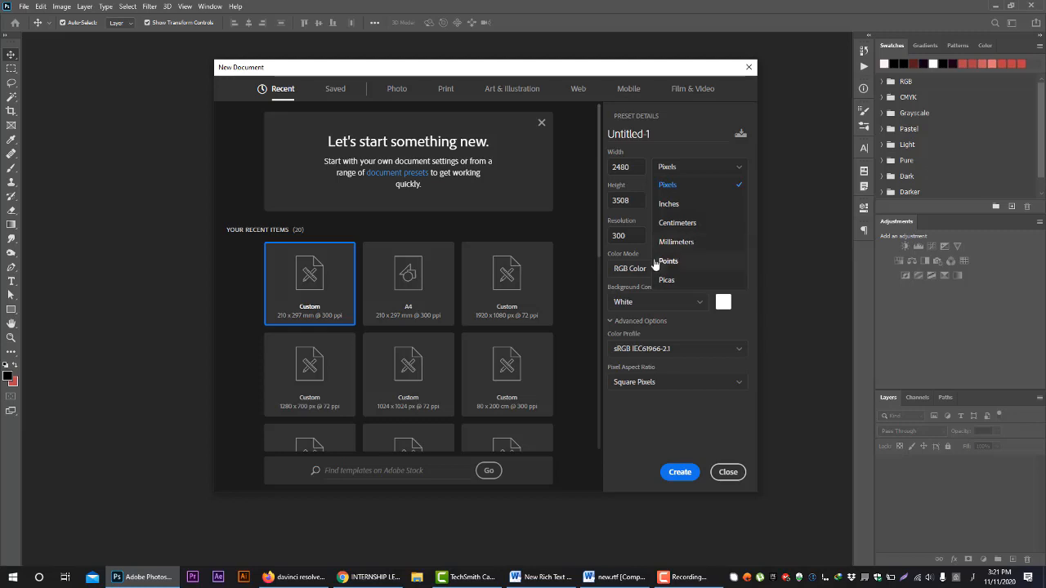
left_click(691, 166)
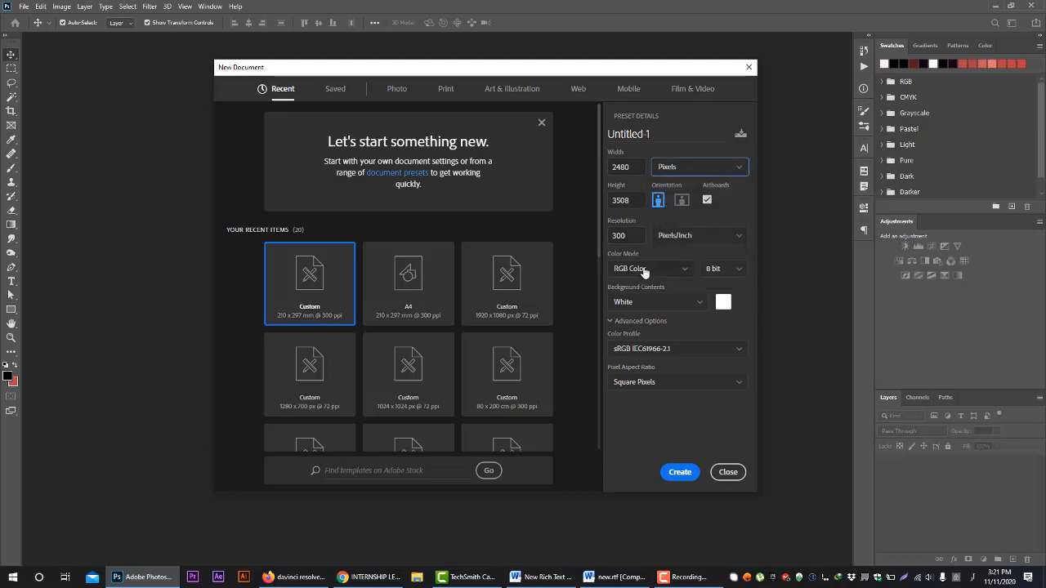
left_click(643, 269)
left_click(642, 286)
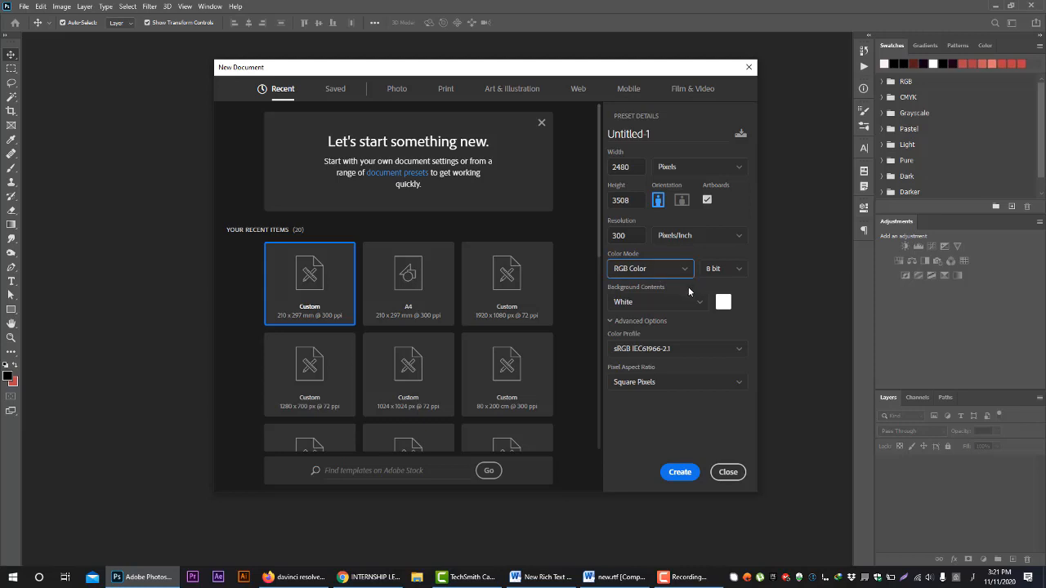
Review the Color Profile and Pixel Aspect Ratio choices for the new document and collapse the Advanced Options
left_click(651, 350)
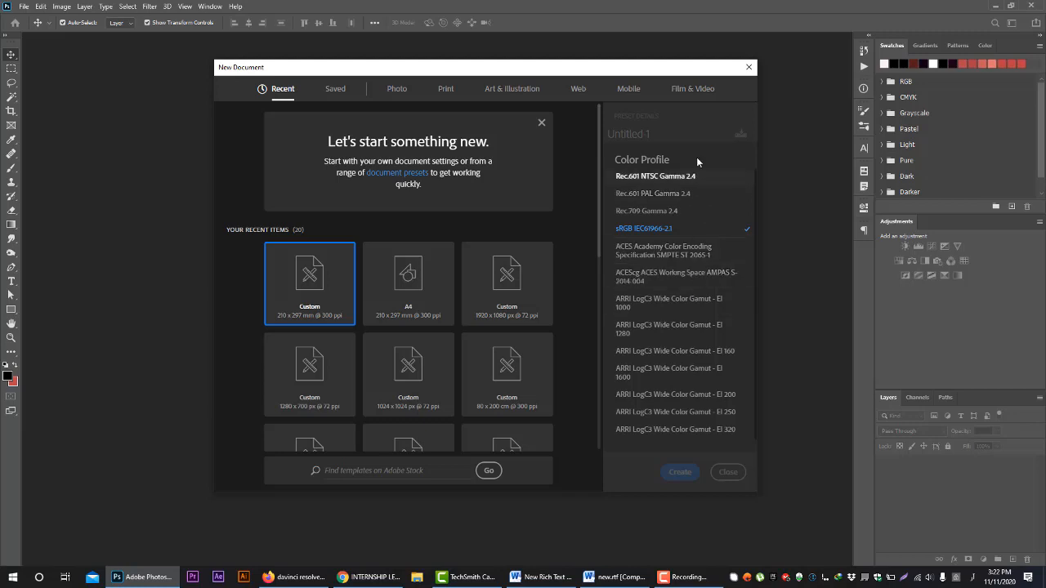
left_click(702, 122)
left_click(650, 386)
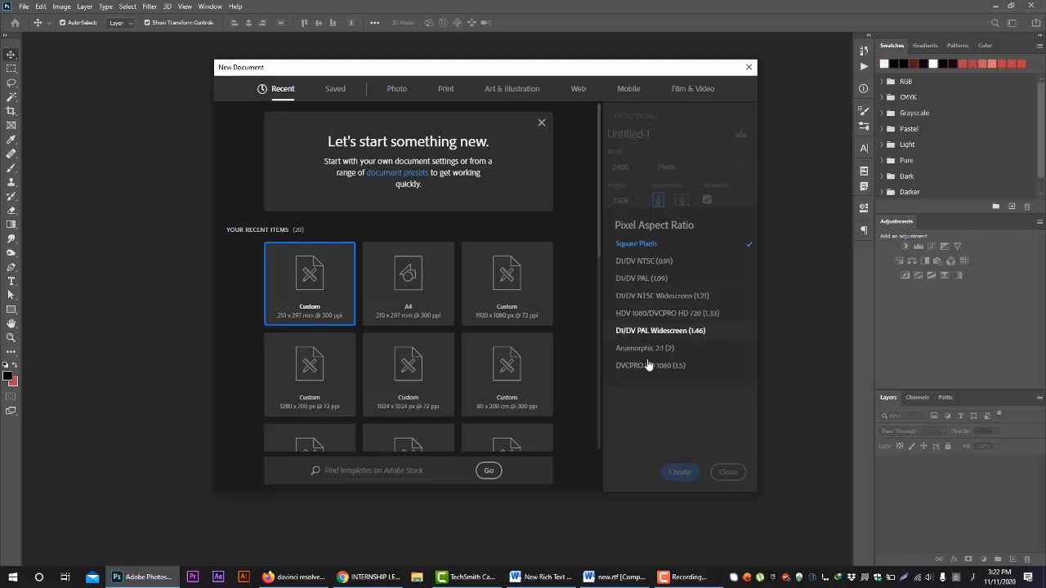
left_click(673, 421)
left_click(642, 321)
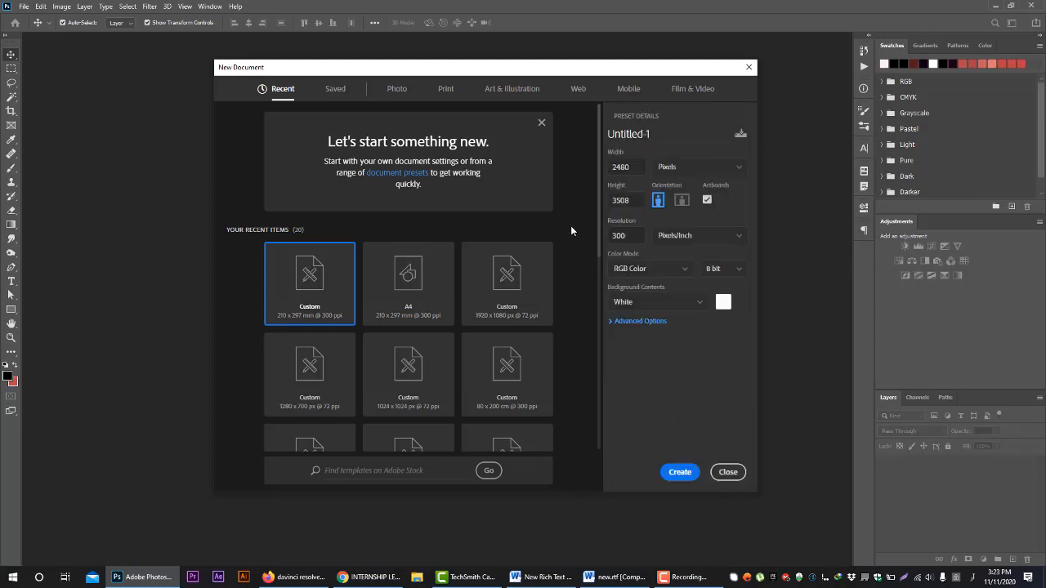
Browse the Photo, Print, Art & Illustration, Web and Mobile document presets, trying the A4 print size
left_click(391, 98)
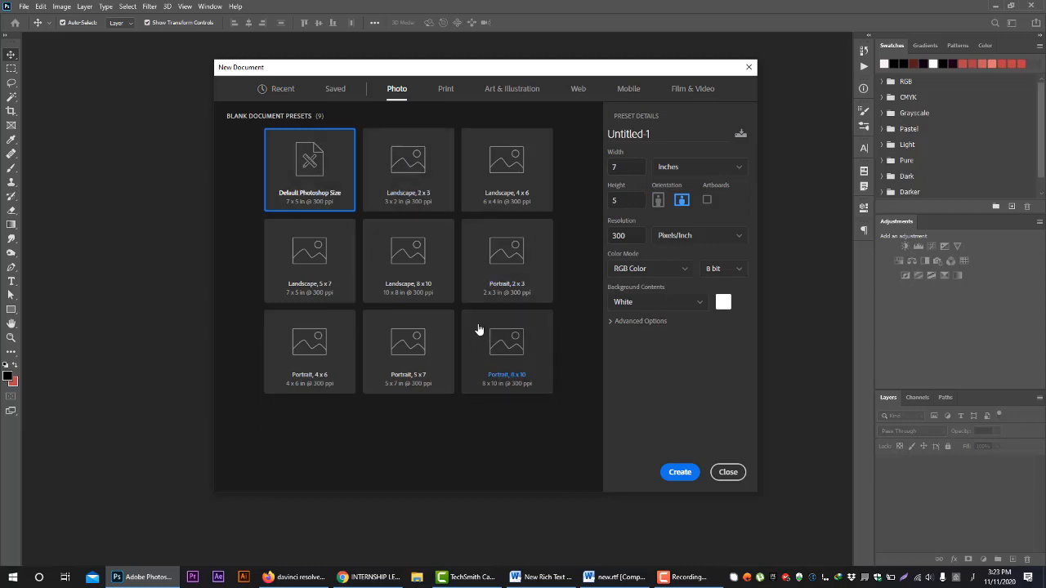
left_click(447, 90)
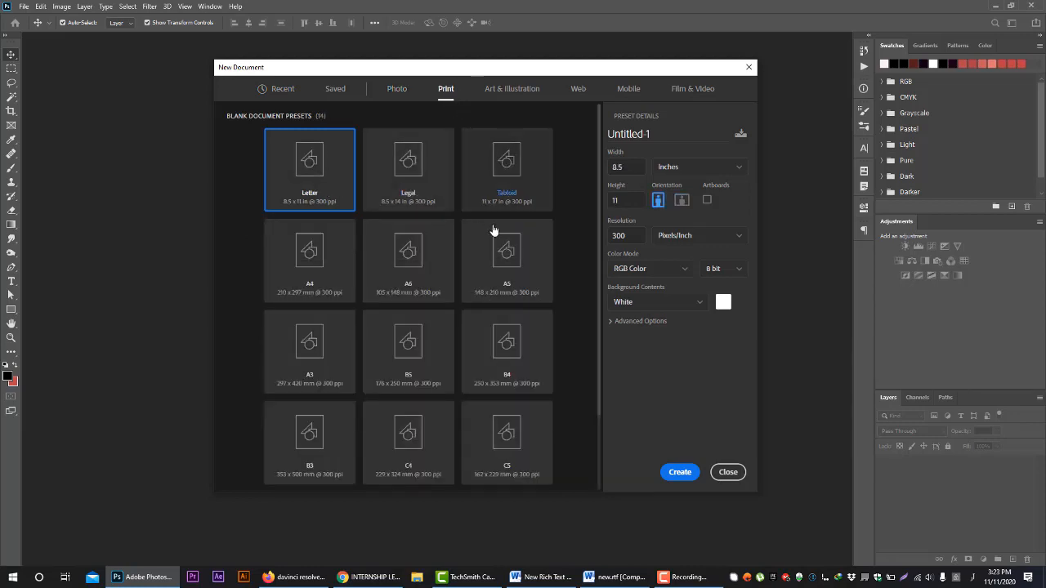
left_click(334, 279)
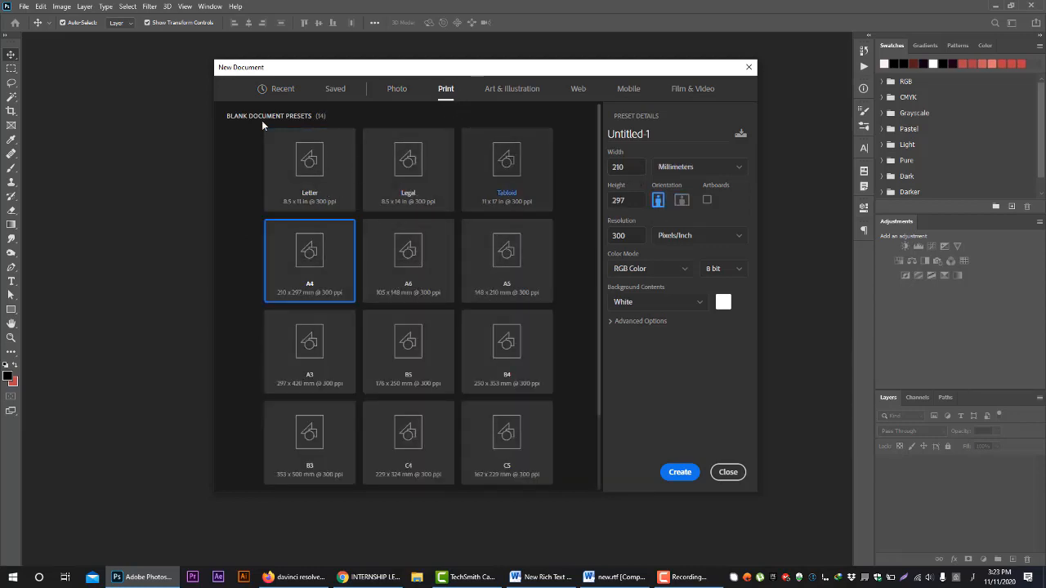
left_click(515, 87)
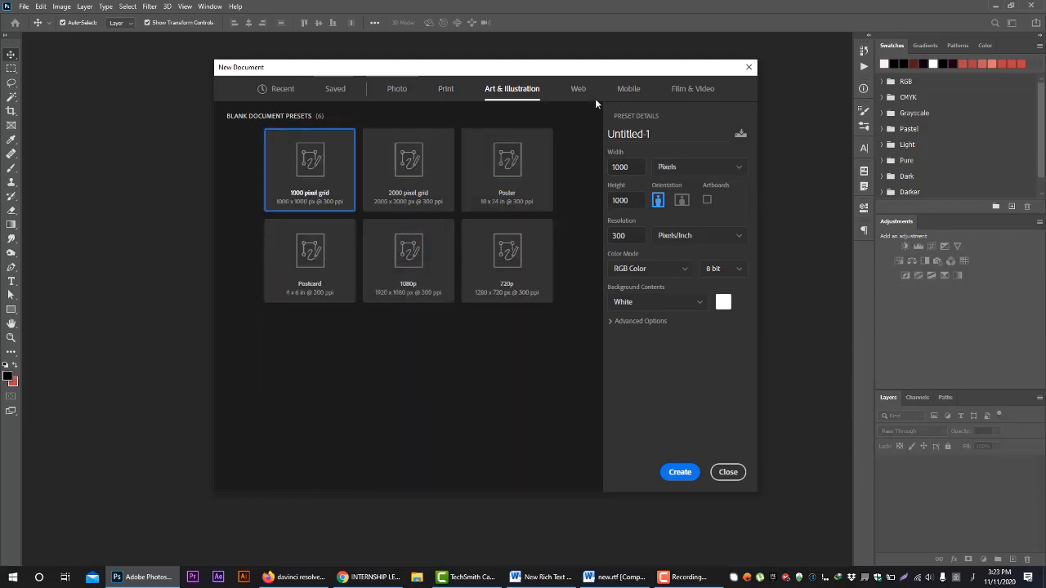
left_click(580, 90)
left_click(629, 90)
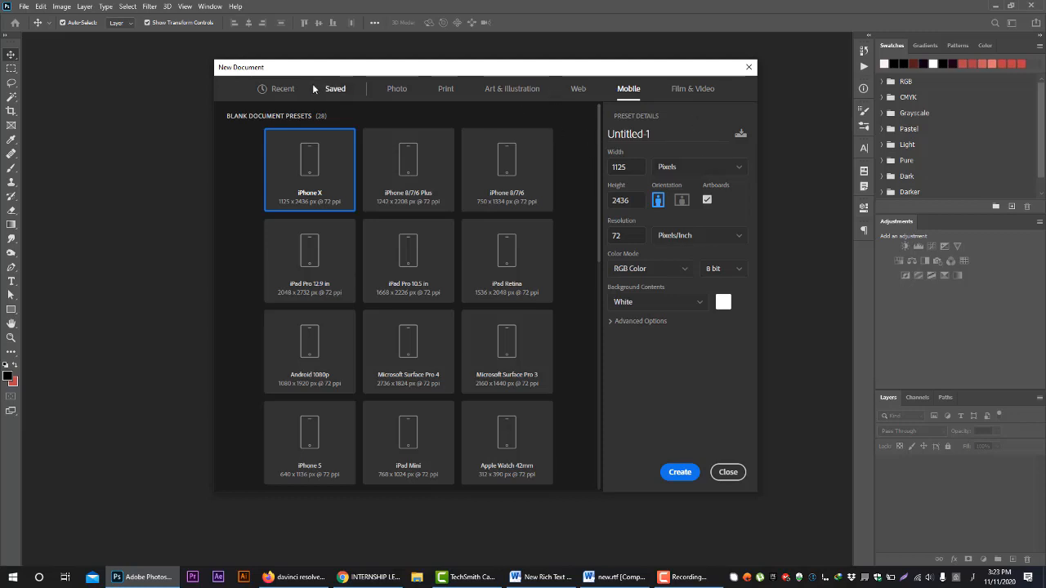
Set a custom document size of 1200 pixels wide by 1200 pixels high
left_click(609, 167)
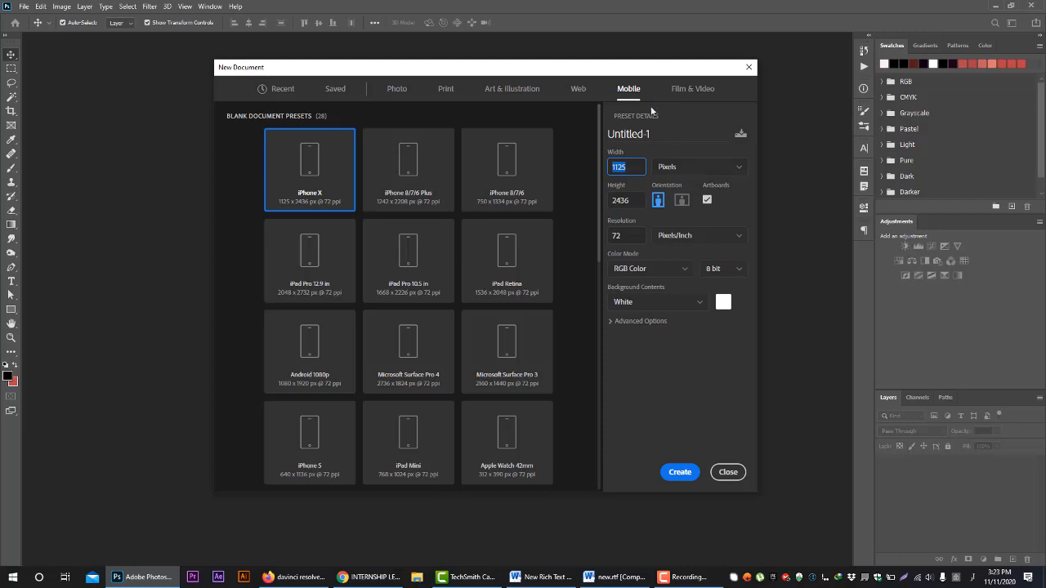
type("1200")
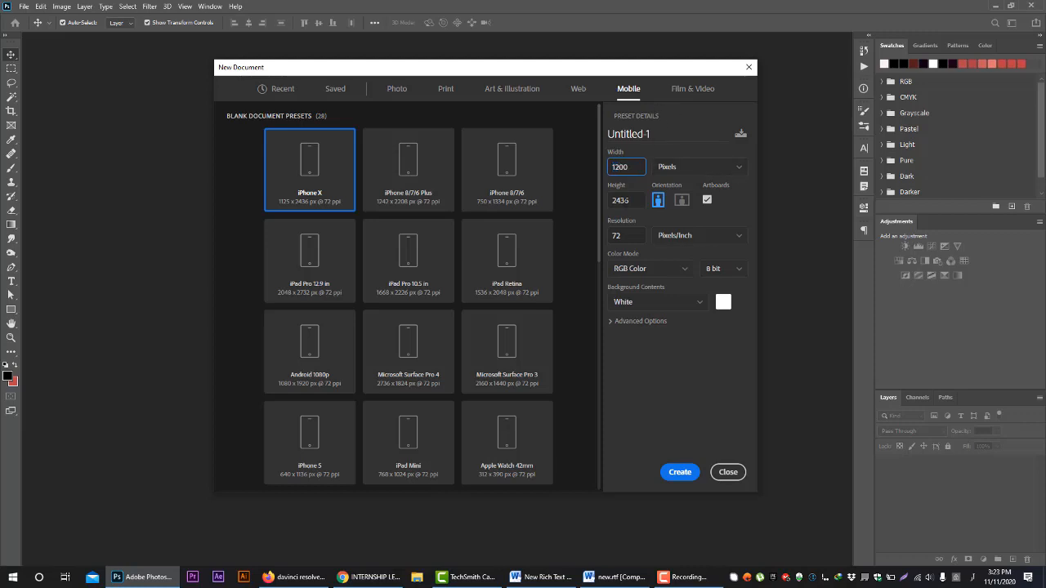
key("Tab")
type("1200")
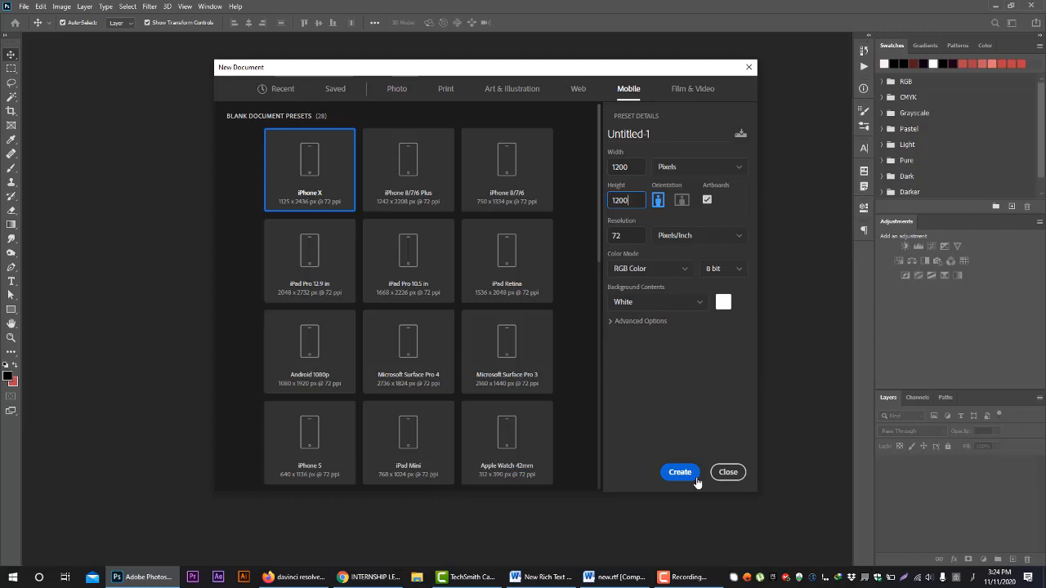
Create a document from the recent A4 preset, 210 x 297 mm at 300 ppi
left_click(292, 84)
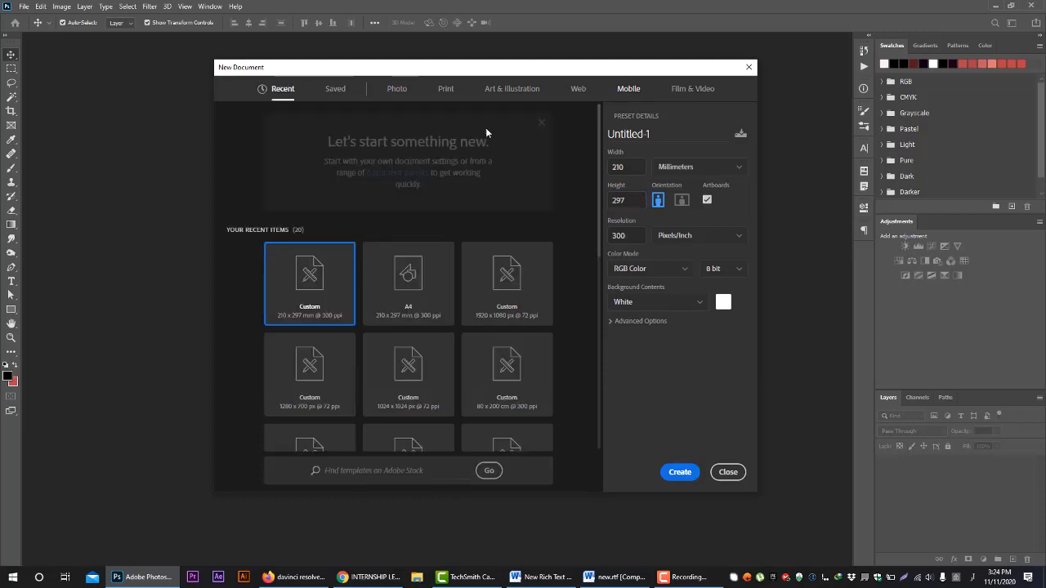
left_click(409, 293)
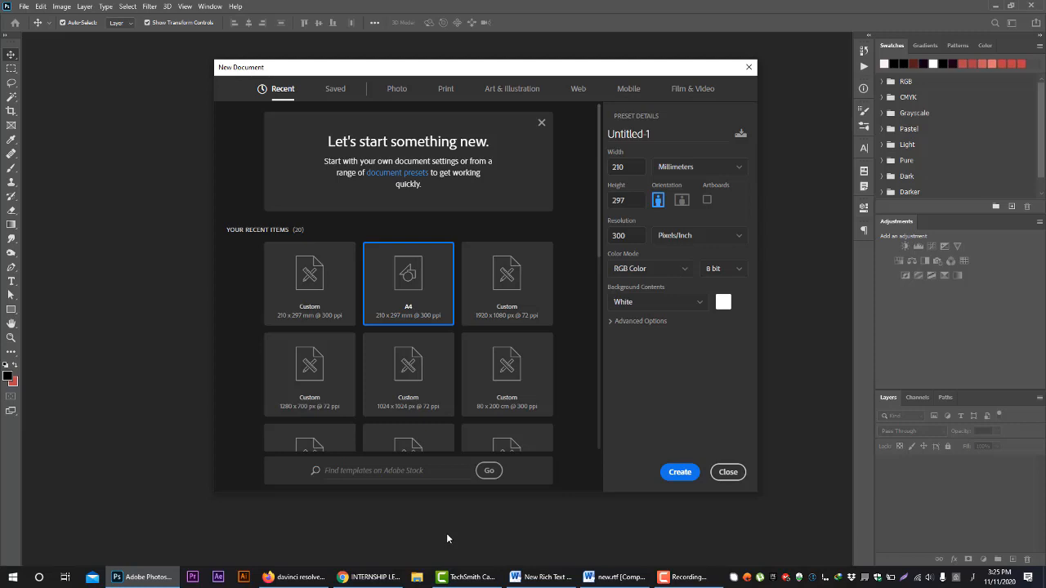
left_click(677, 472)
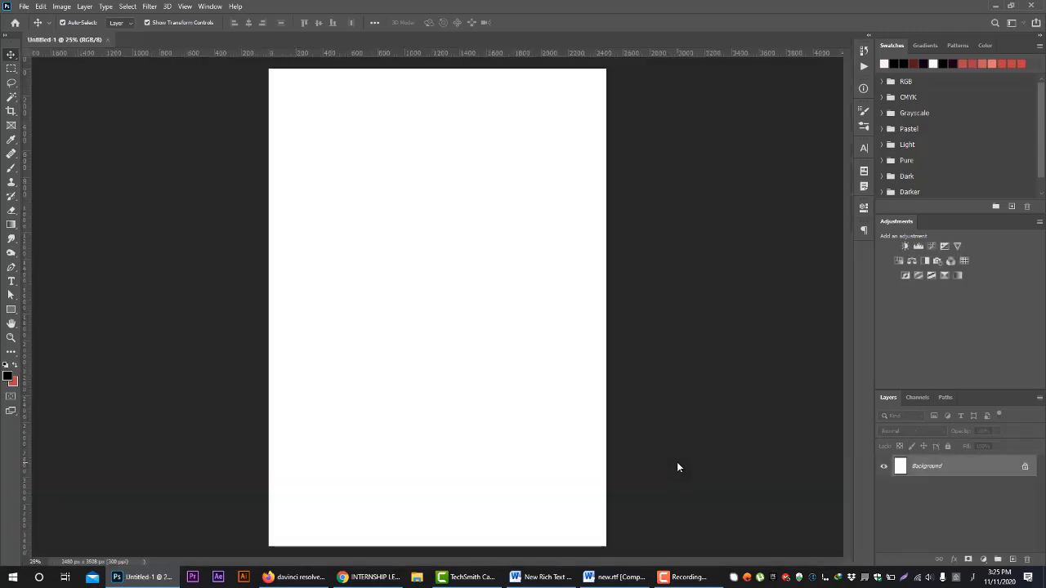
Start saving a copy of the blank A4 document on the computer, with the My Stuff (D:) drive as location
left_click(12, 338)
mouse_move(532, 343)
left_mouse_down()
mouse_move(439, 341)
mouse_move(559, 349)
mouse_move(518, 350)
mouse_move(532, 355)
left_mouse_up()
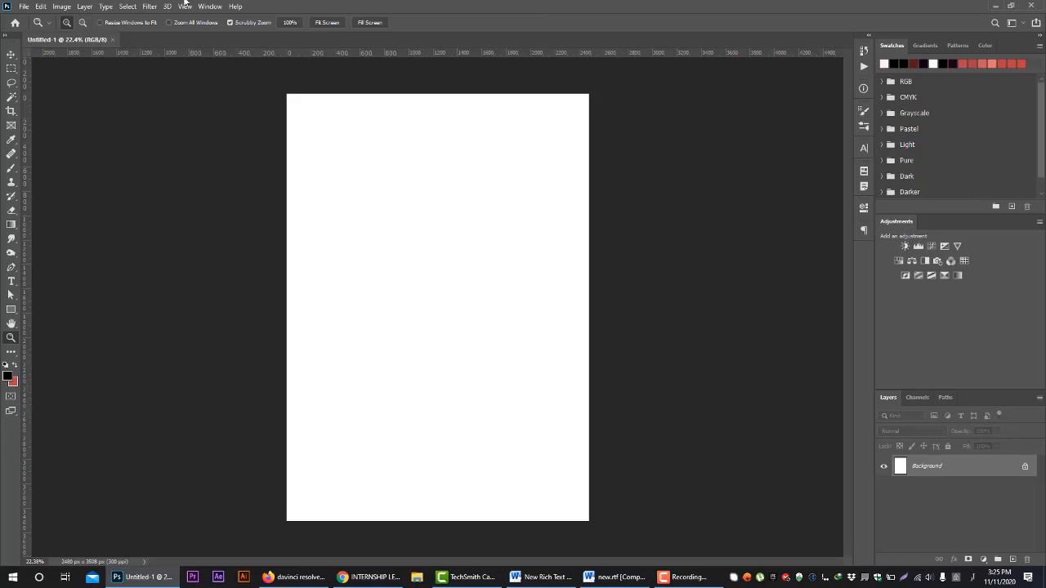
left_click(24, 6)
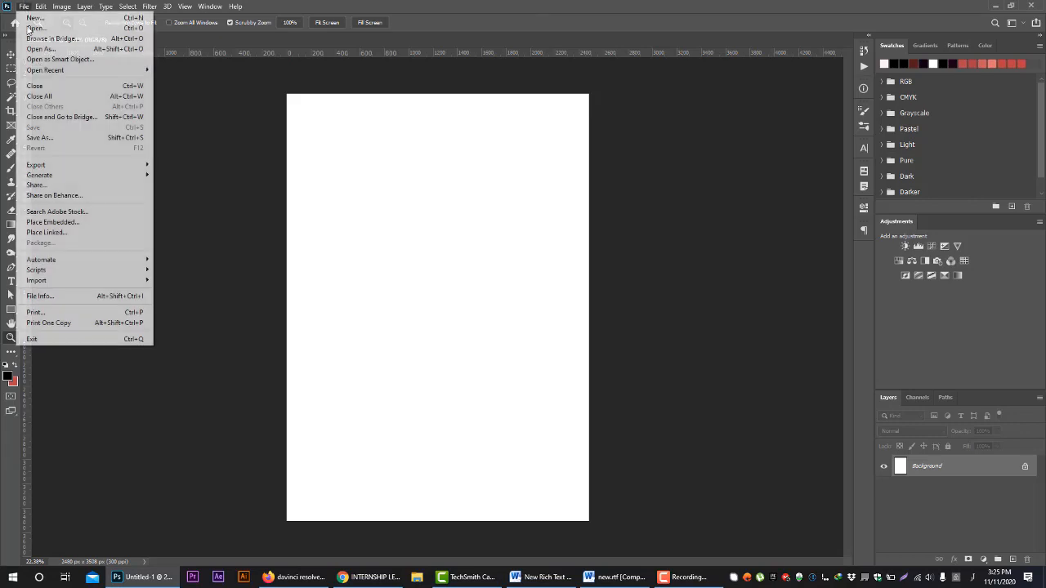
left_click(38, 139)
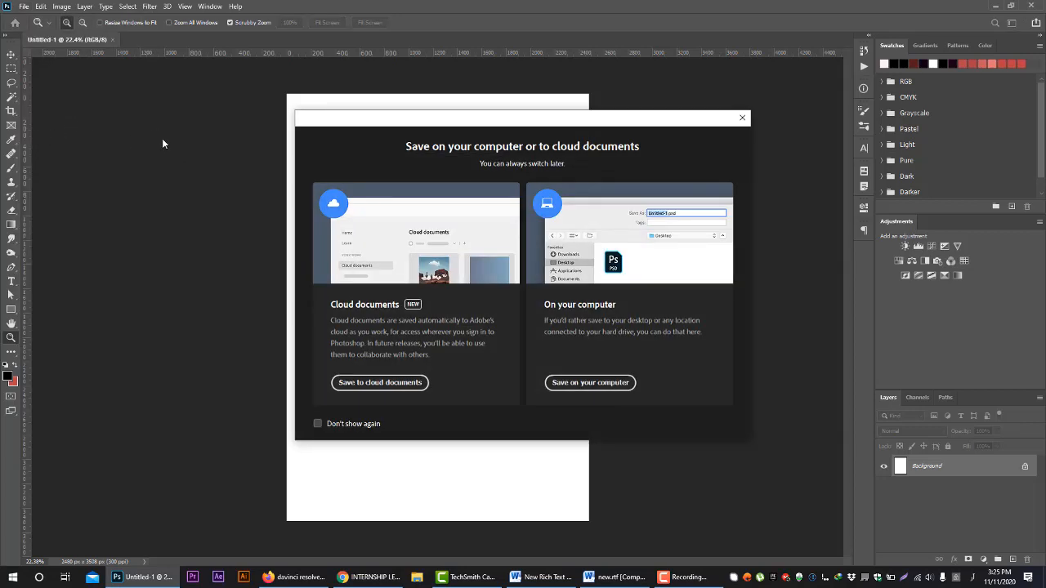
left_click(595, 382)
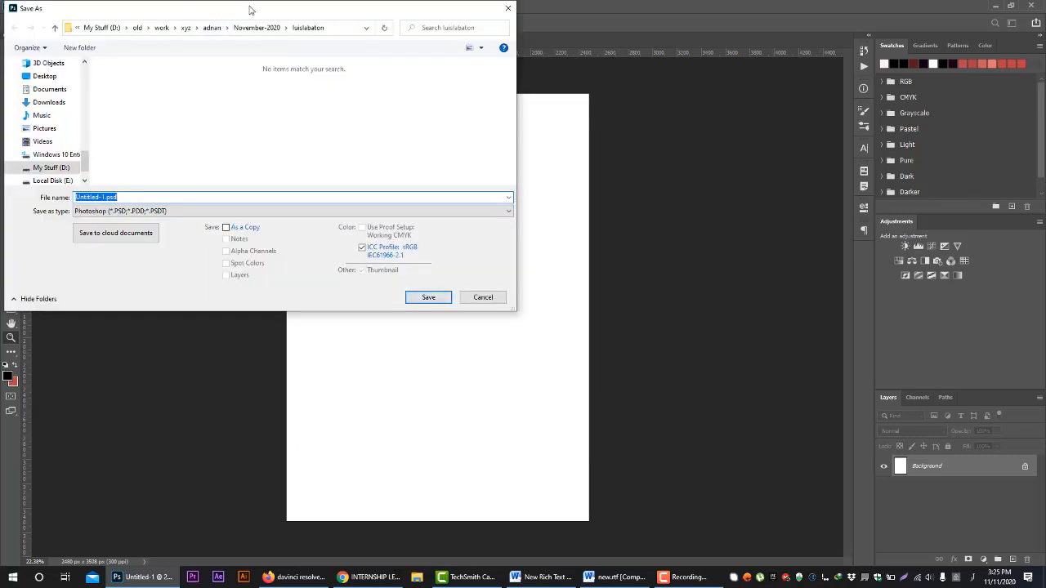
left_click_drag(250, 9, 318, 14)
left_click(173, 31)
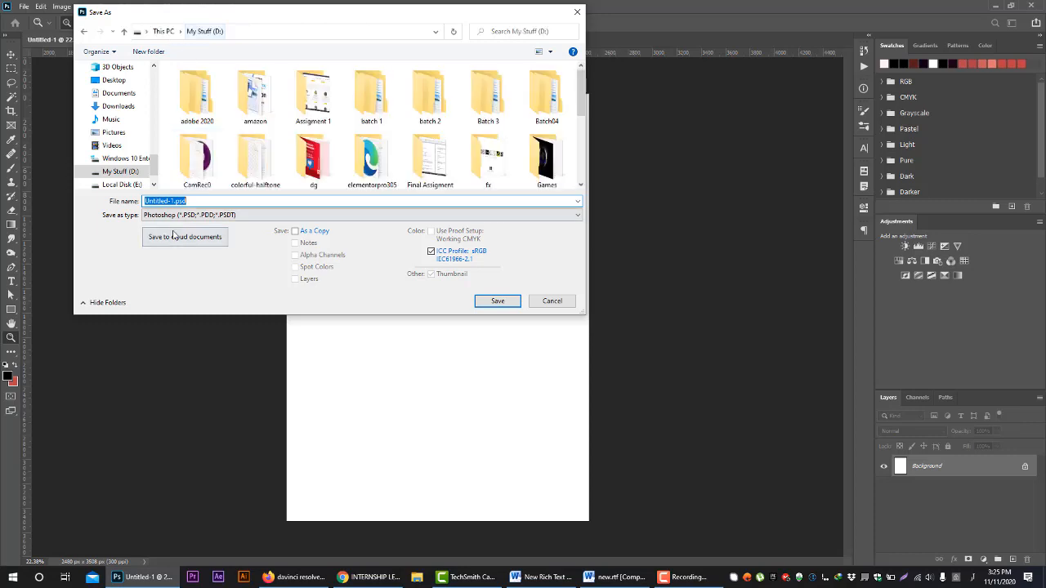
Examine the file formats offered for saving the document, from Photoshop PSD to TIFF
left_click(196, 215)
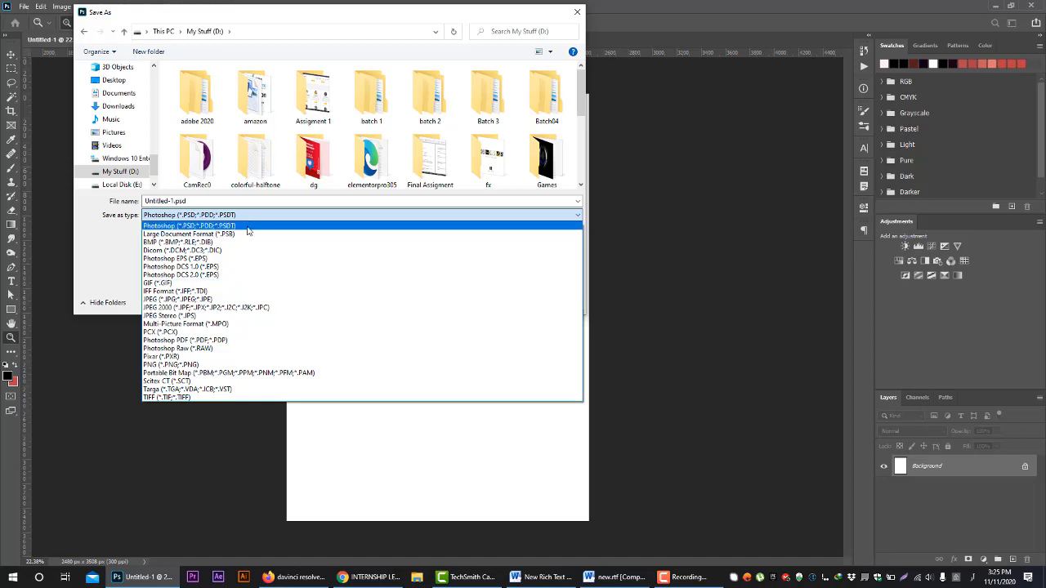
scroll(393, 137, "down", 3)
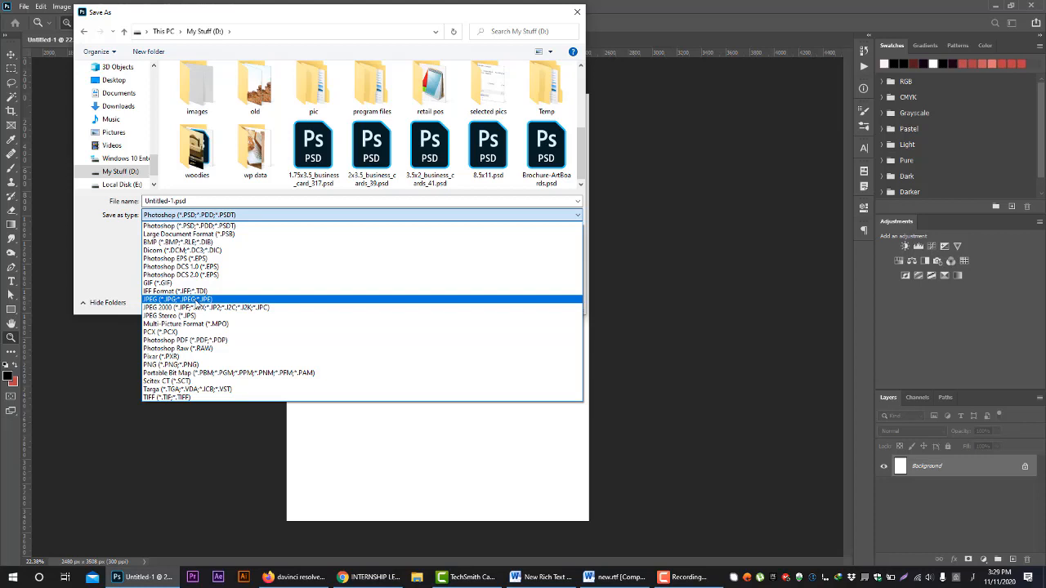
left_click(684, 577)
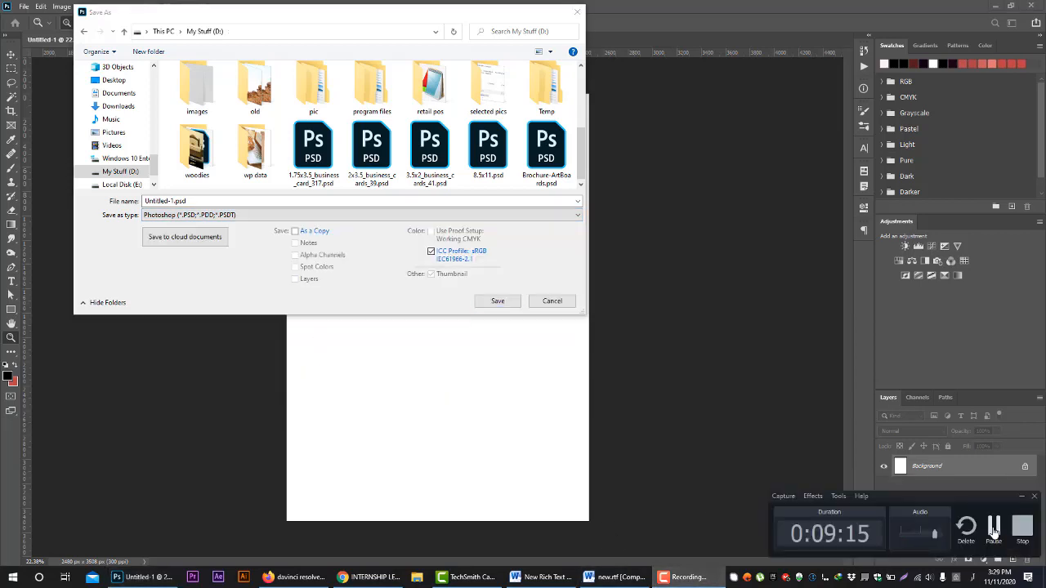
left_click(994, 529)
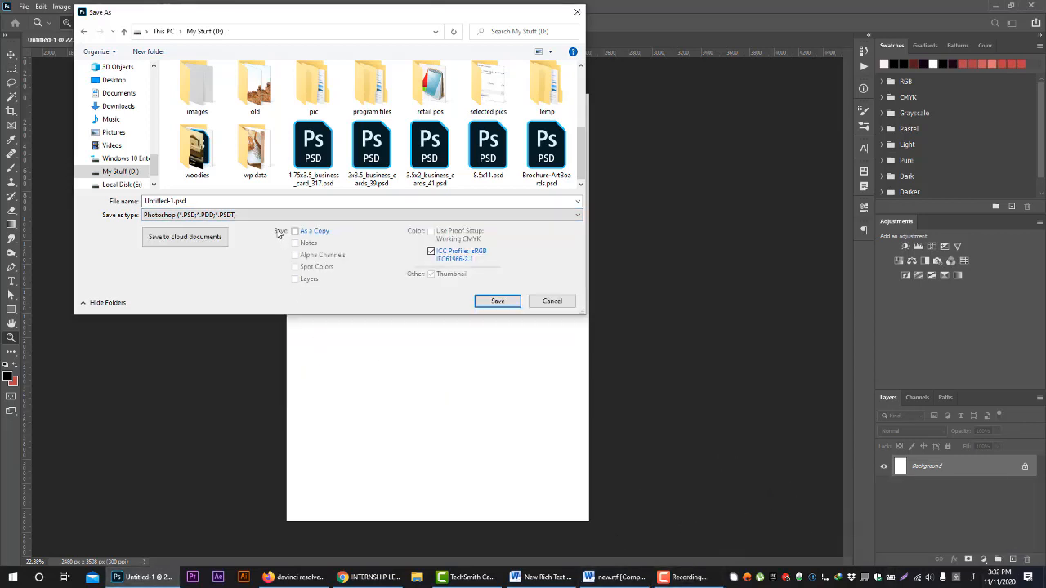
left_click(277, 216)
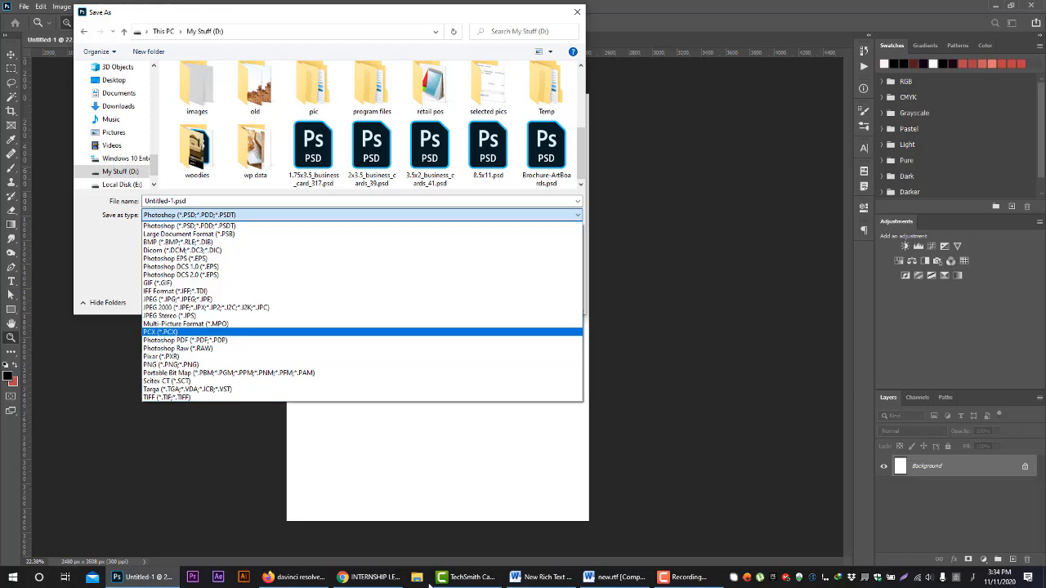
Switch to File Explorer, view the files on the My Stuff (D:) drive, and return to Photoshop's save format list
left_click(341, 580)
key("super+e")
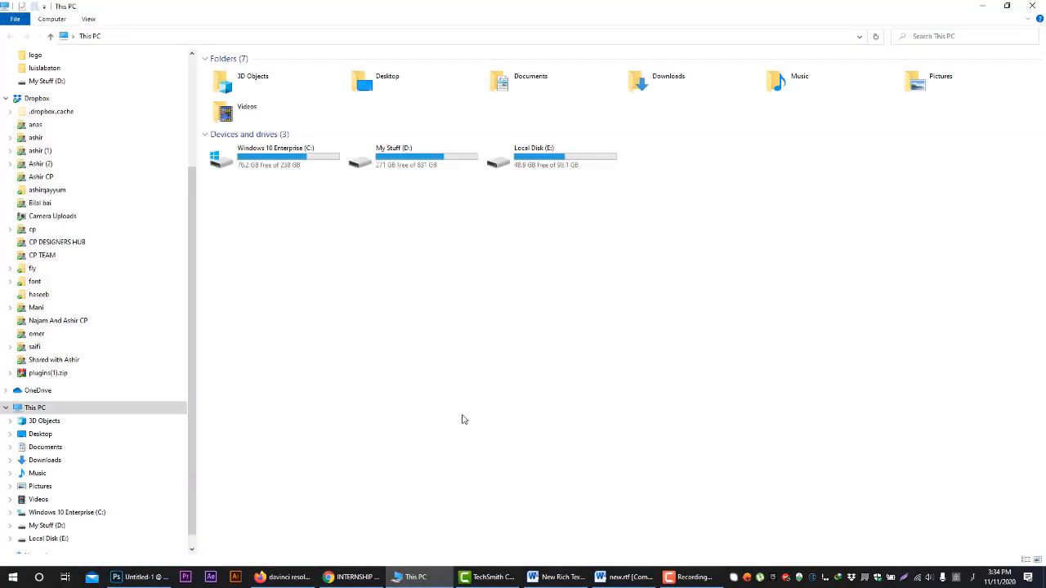
left_click(416, 164)
key("Return")
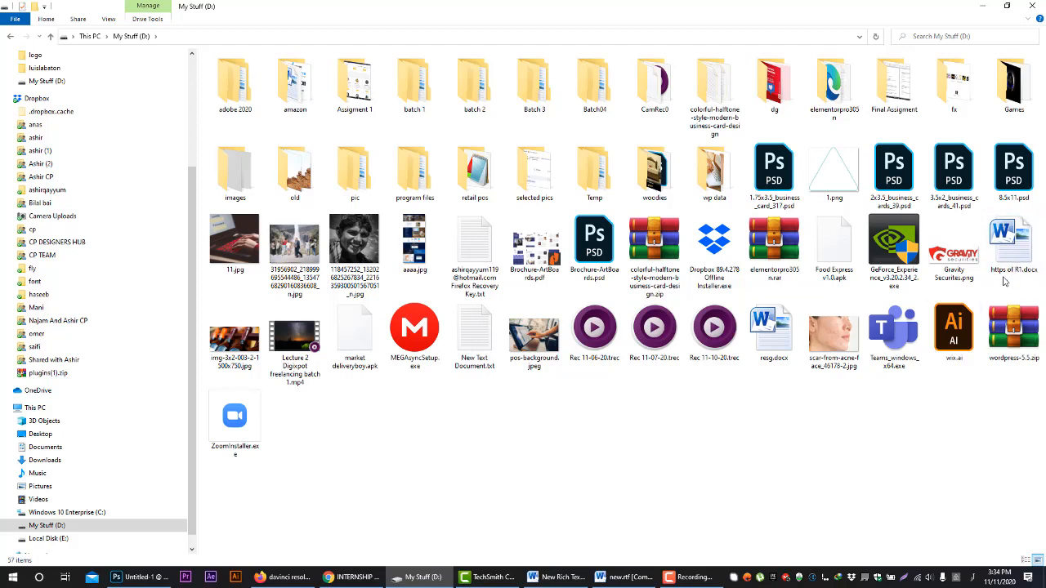
left_click(138, 577)
left_click(286, 214)
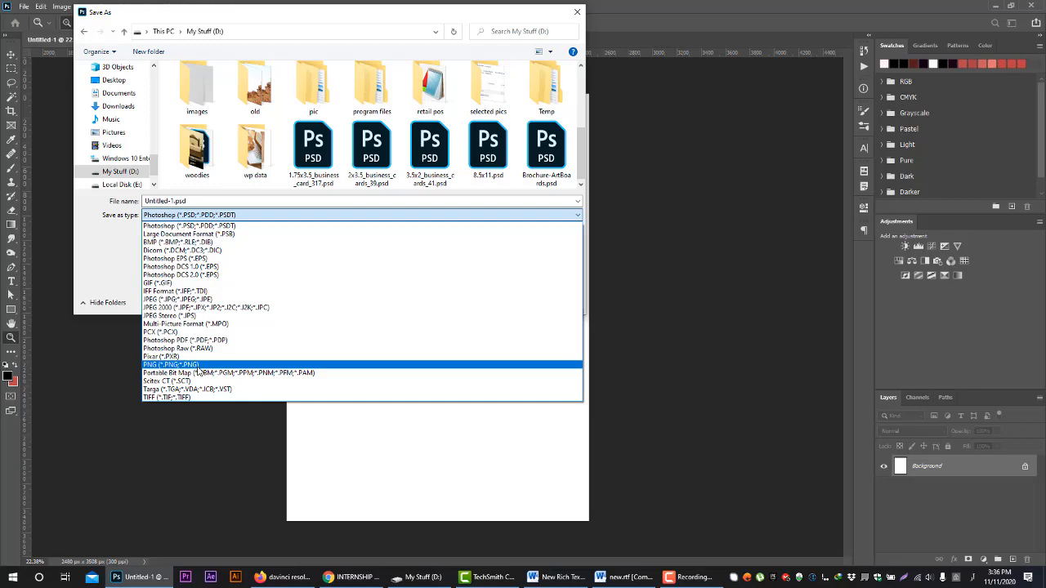
Open Gravity Securites.png from the My Stuff (D:) drive in File Explorer as a PNG example
left_click(418, 578)
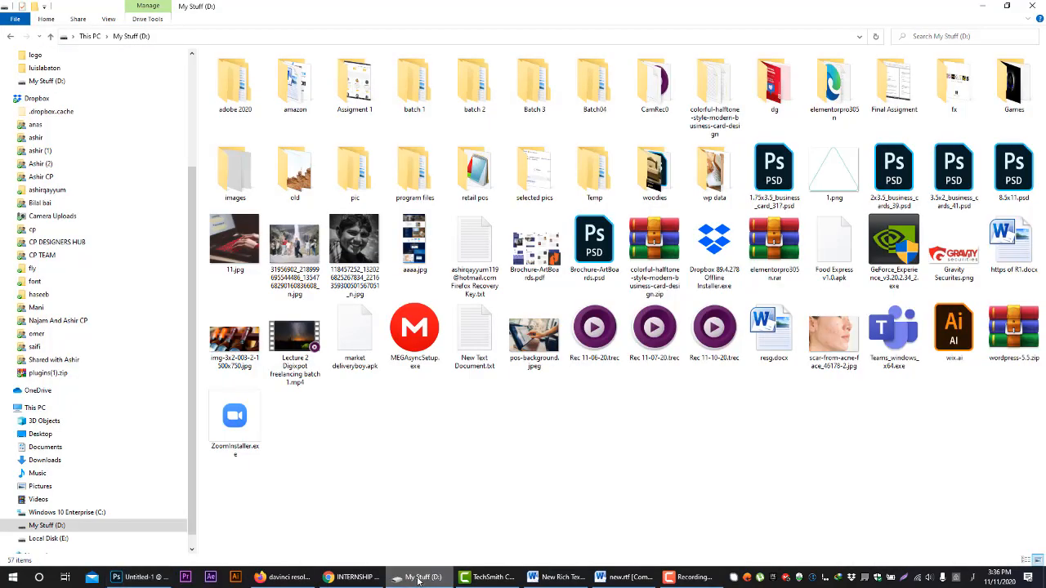
left_click(951, 266)
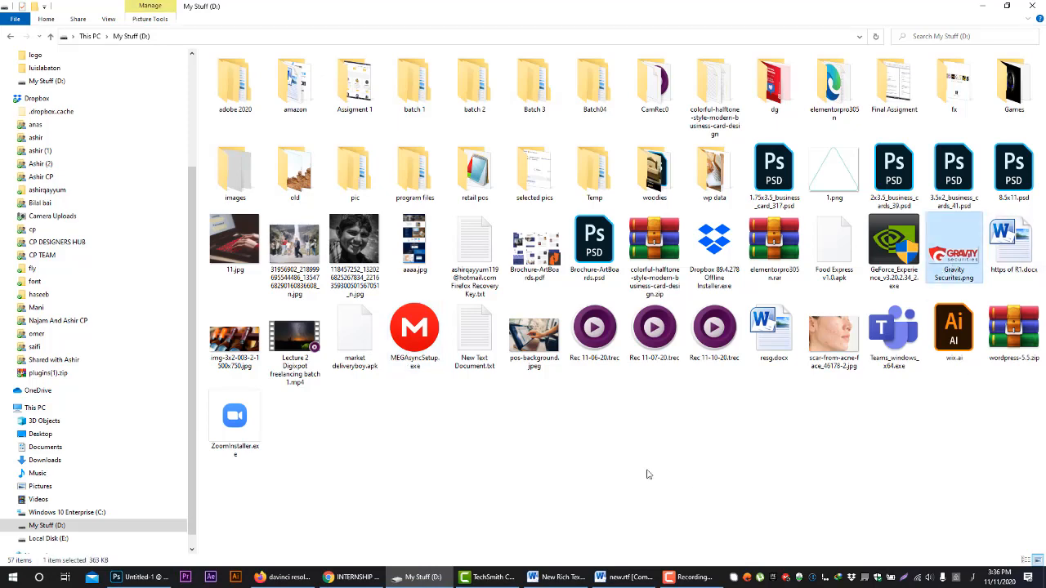
double_click(970, 265)
Switch back to Photoshop, review the available save formats again, and cancel the Save As dialog
left_click(138, 577)
left_click(201, 215)
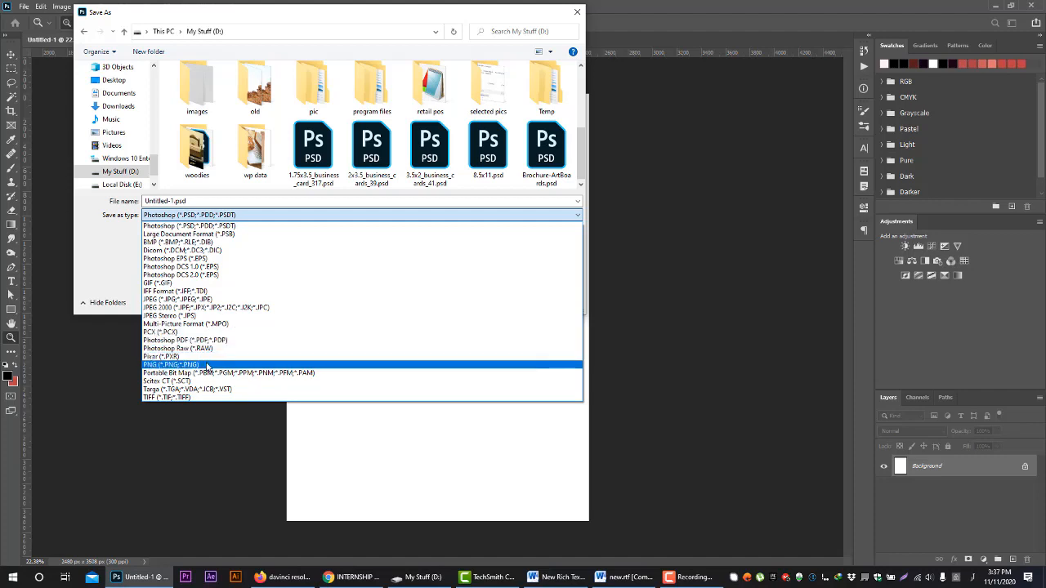
left_click(107, 276)
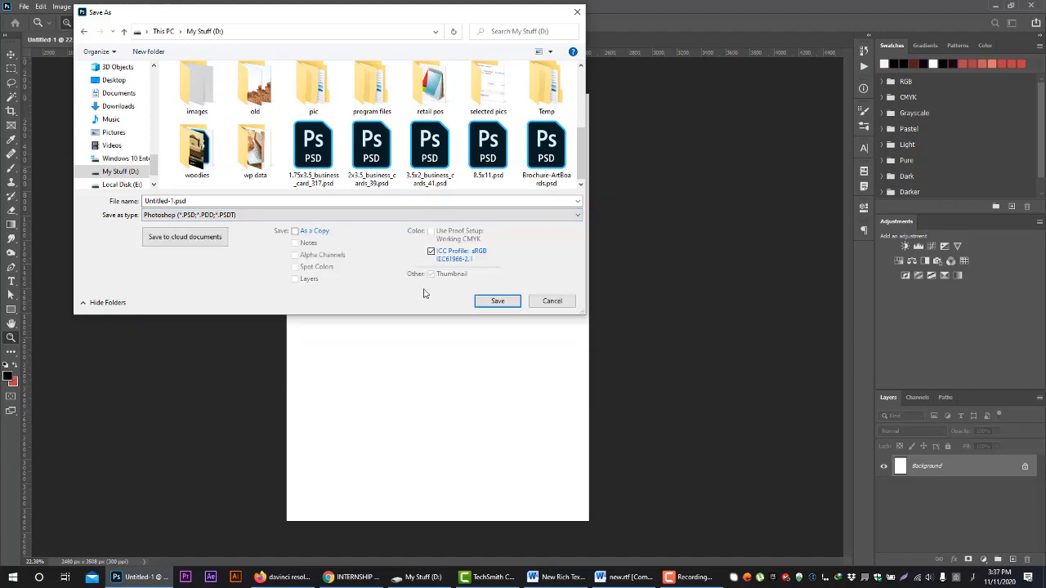
left_click(547, 309)
Open the Save for Web (Legacy) export for the A4 document and reposition its dialog higher over the canvas
left_click(41, 7)
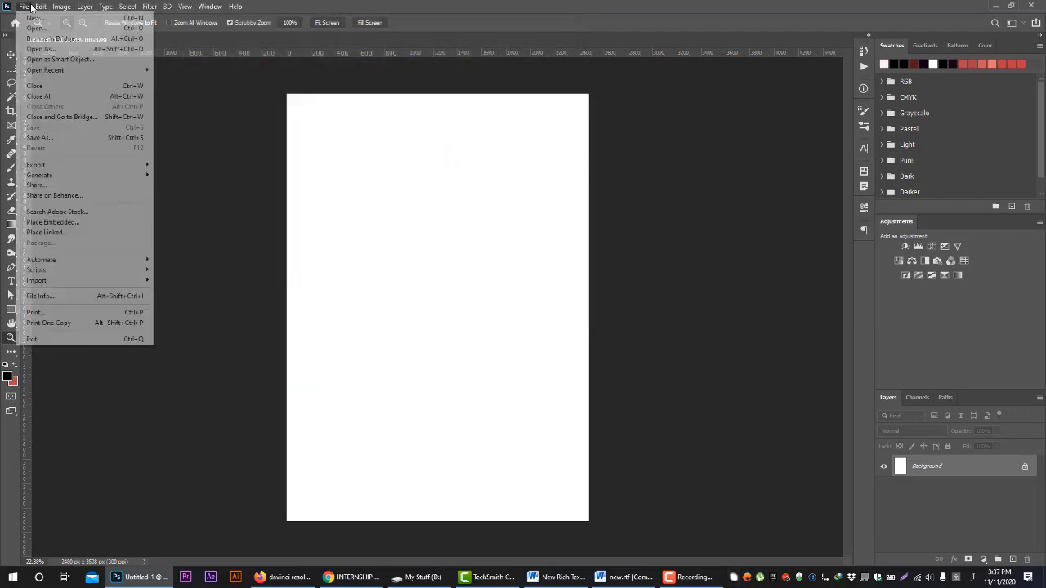
mouse_move(24, 6)
mouse_move(145, 169)
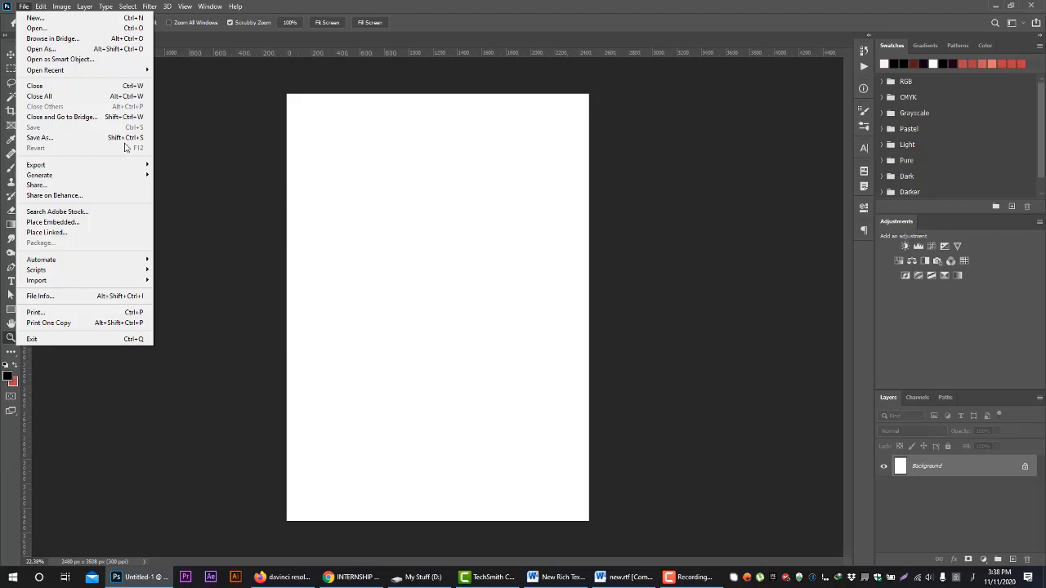
mouse_move(56, 166)
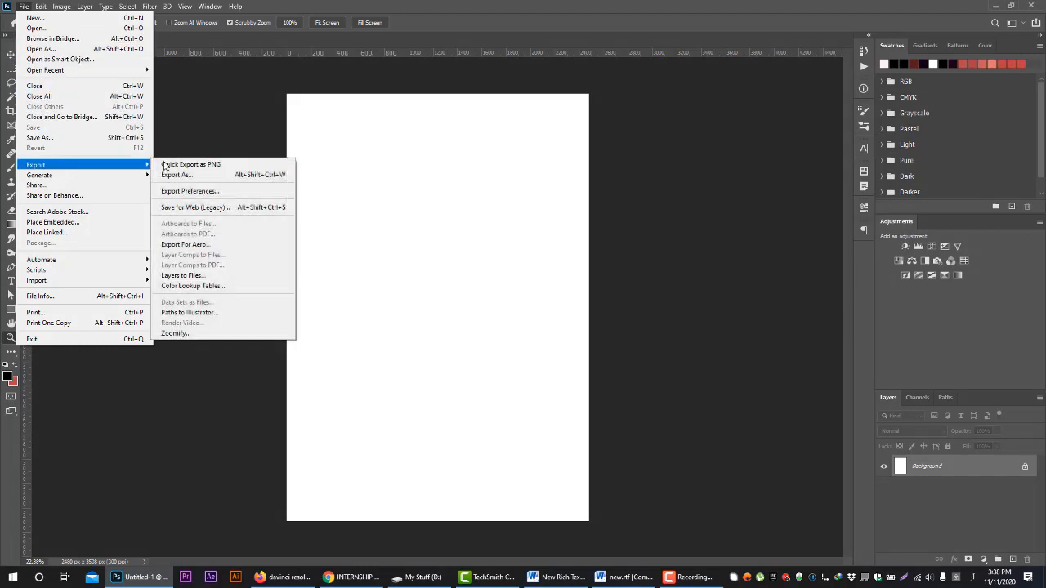
left_click(237, 208)
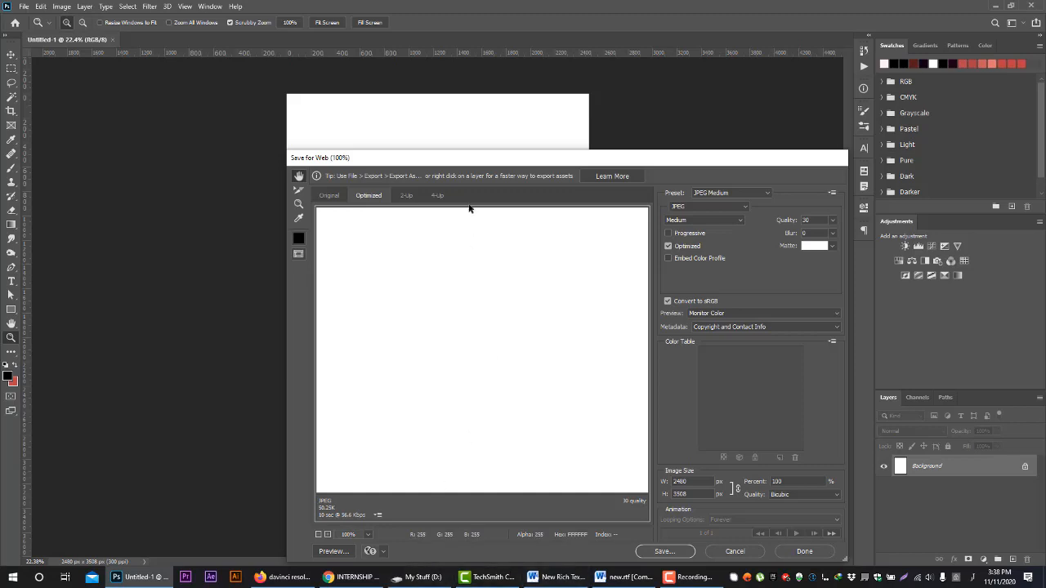
left_click_drag(462, 163, 410, 71)
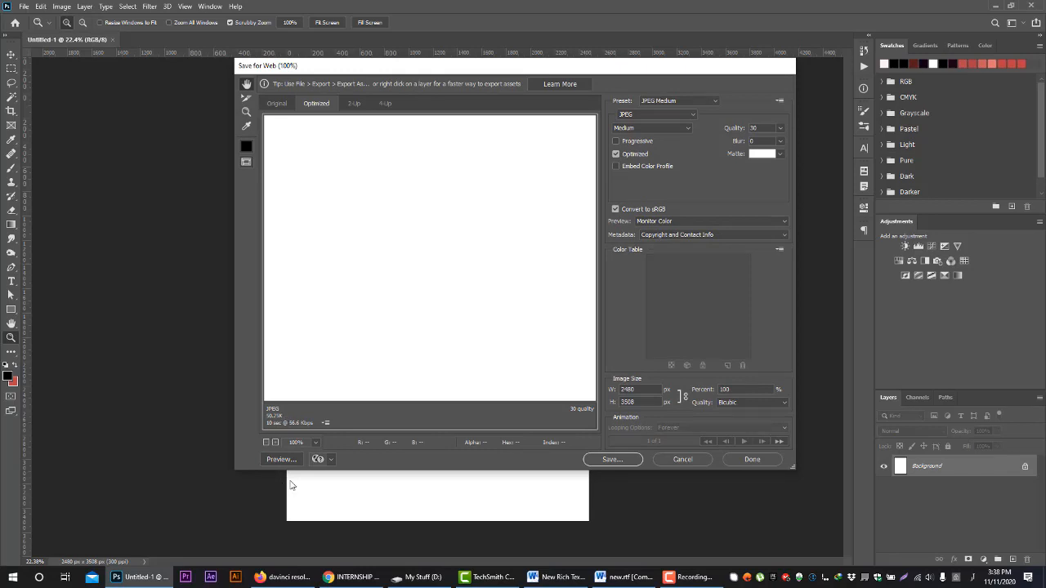
Try the JPEG and PNG-24 formats for the web export
left_click(649, 114)
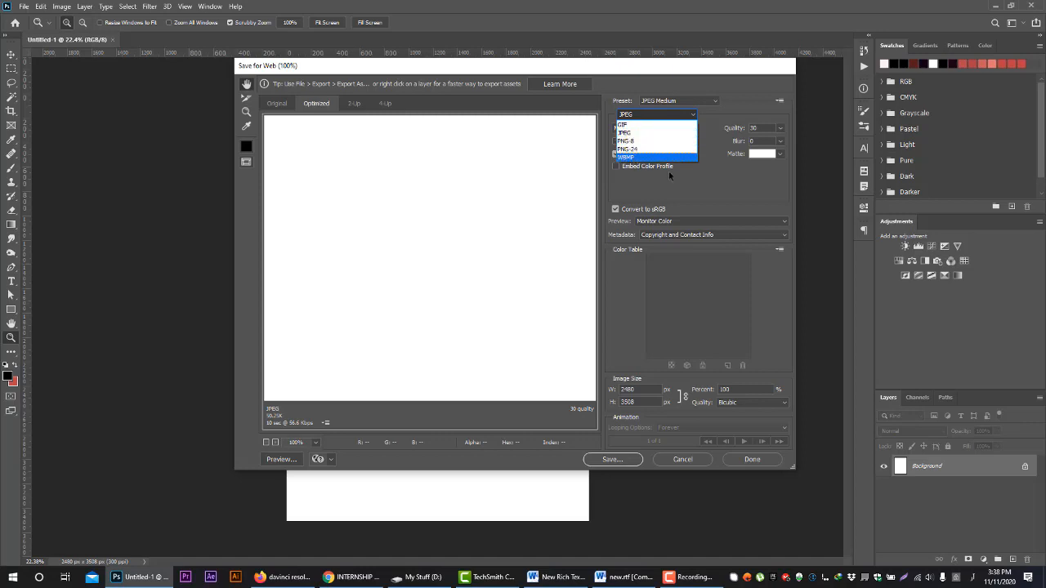
left_click(638, 133)
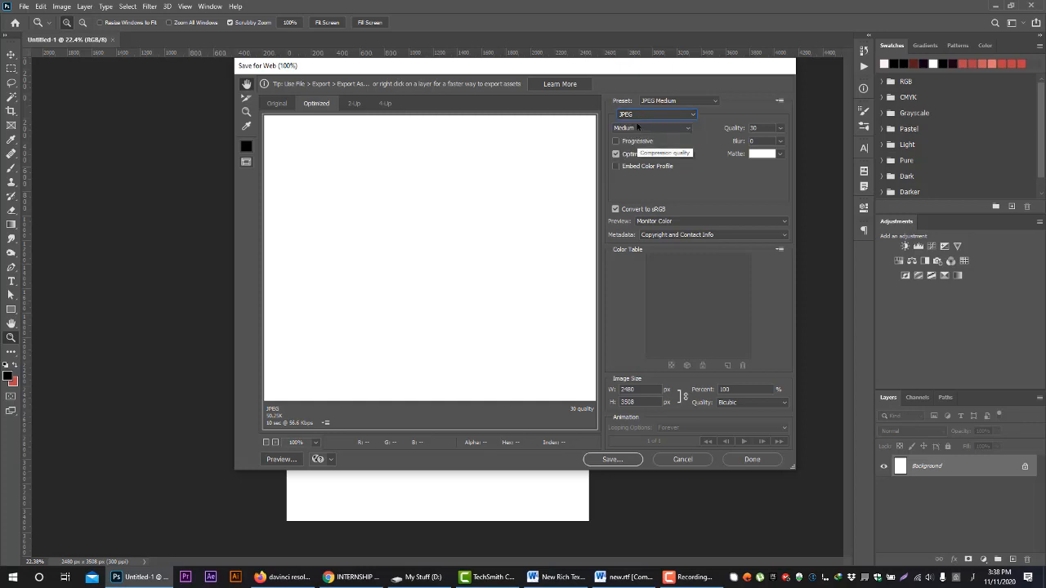
left_click(654, 114)
left_click(645, 150)
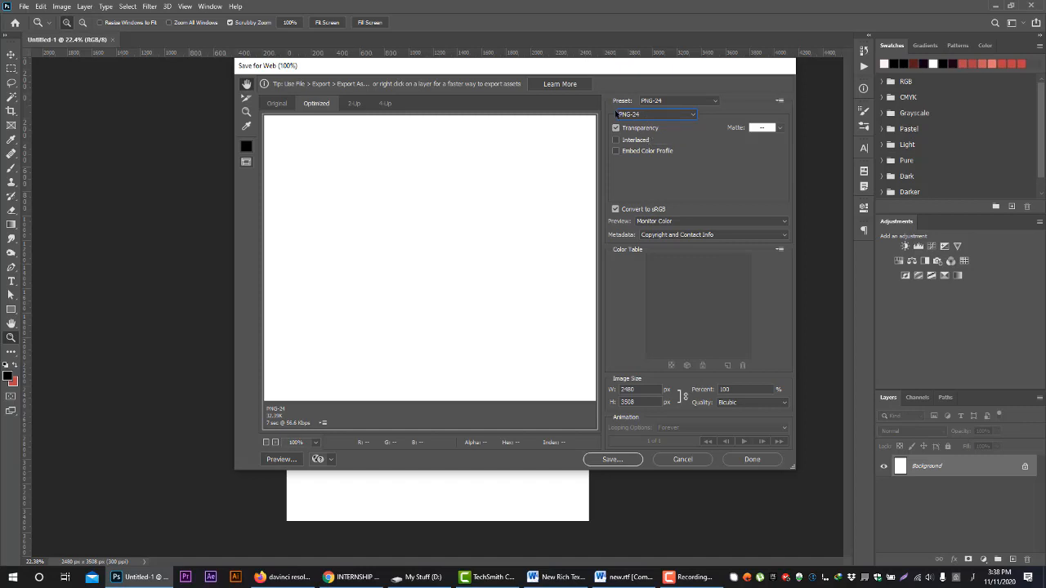
left_click(633, 116)
left_click(632, 147)
Set the web export format to JPEG with Maximum compression quality
left_click(651, 117)
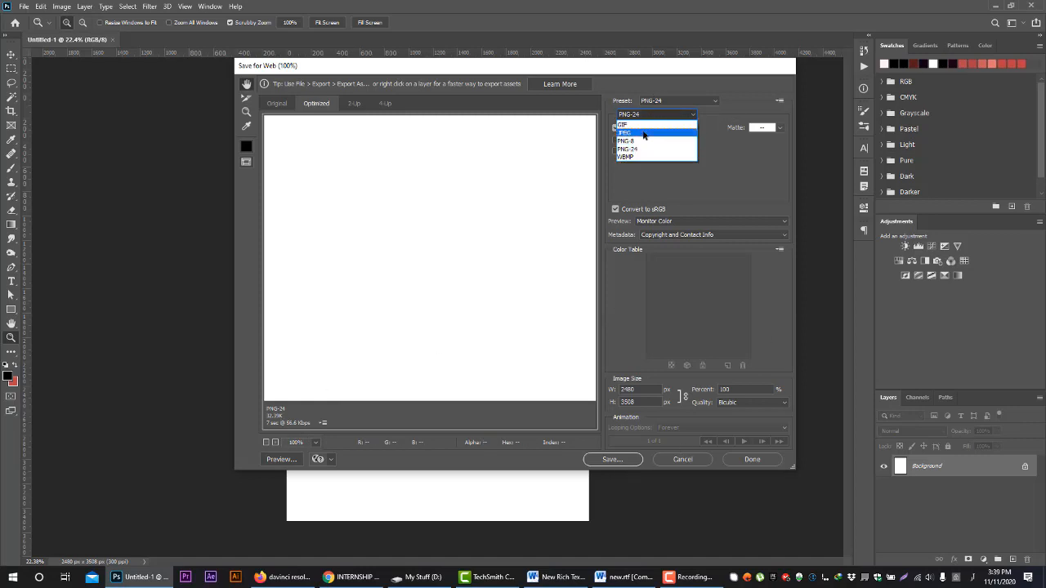
left_click(646, 136)
left_click(644, 129)
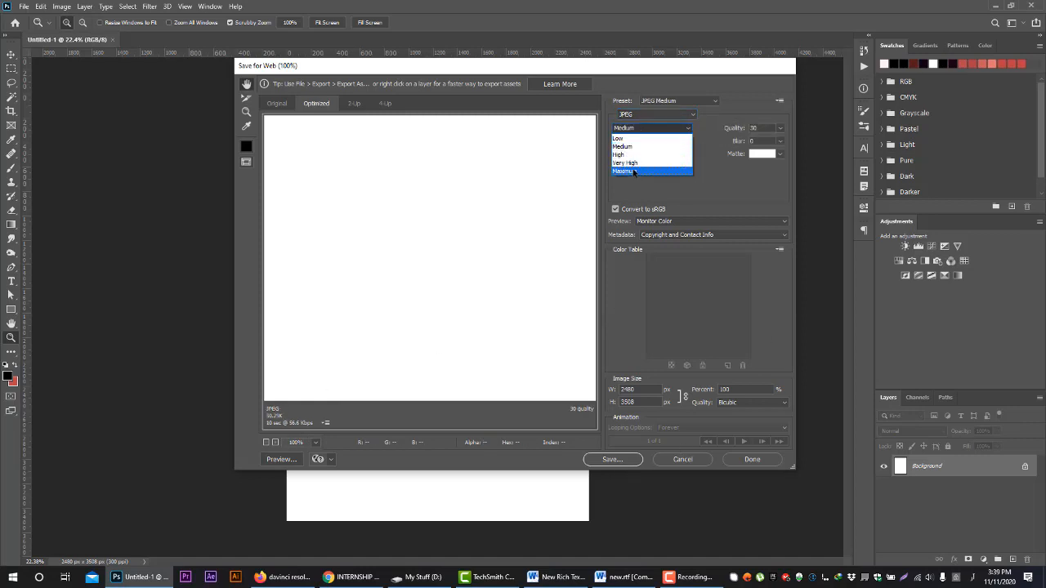
left_click(630, 173)
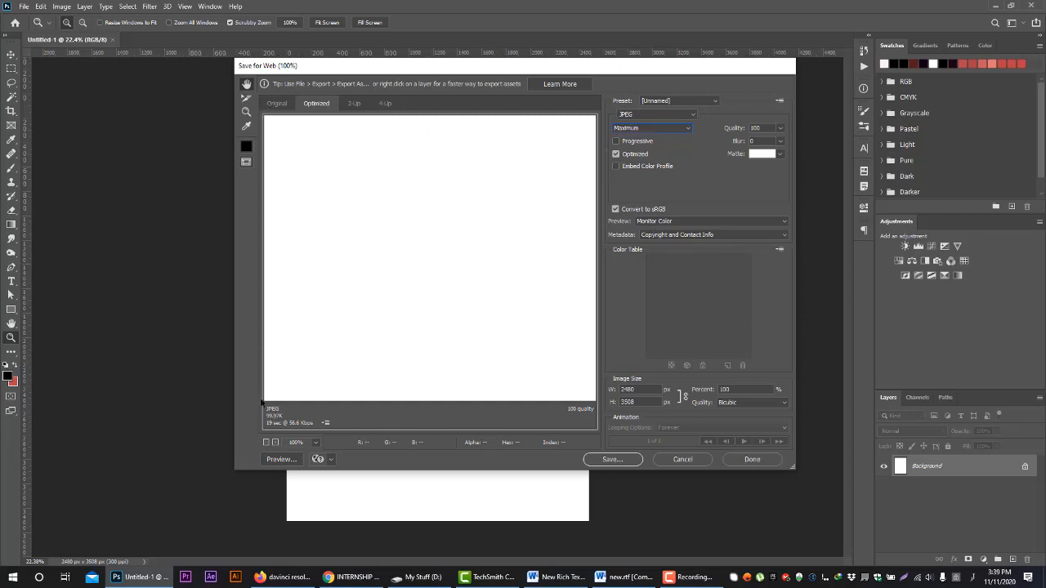
Replace the first digit of the web export's image width with 3
left_click(641, 390)
left_click(619, 389)
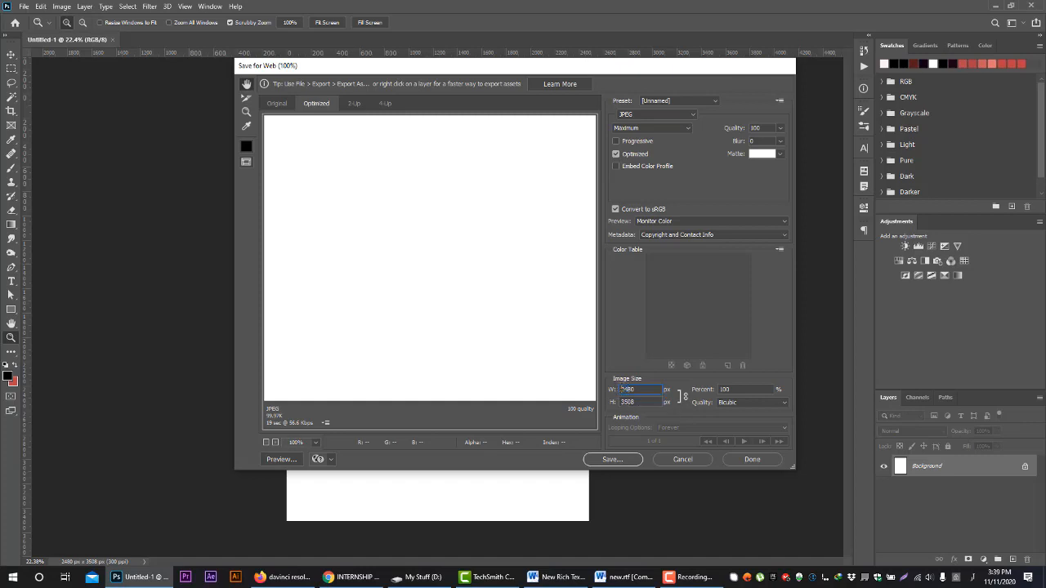
left_click_drag(624, 389, 612, 389)
key("Right")
key("BackSpace")
type("3")
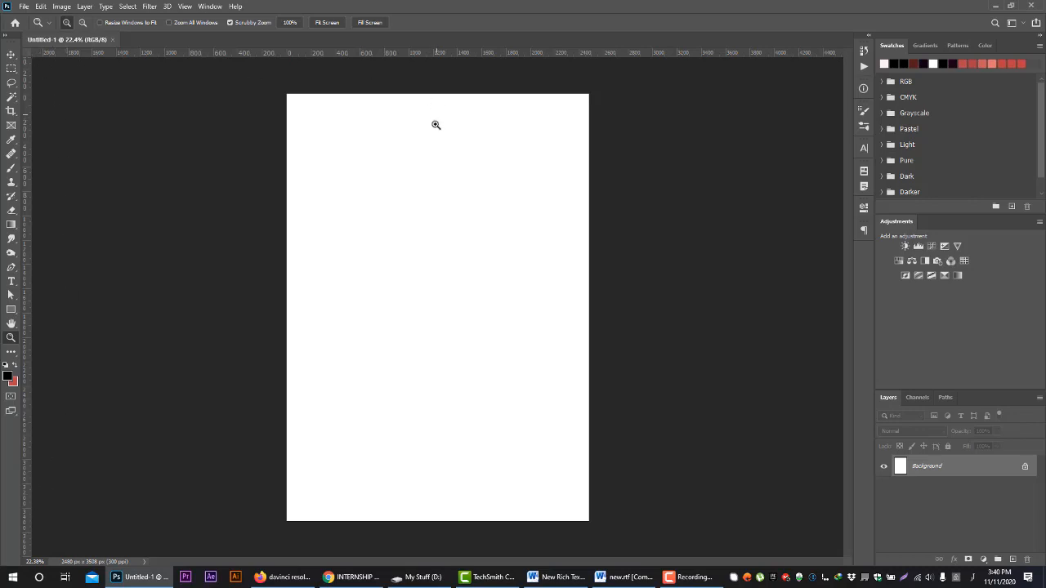
Hide the document rulers and show them again
key("ctrl+r")
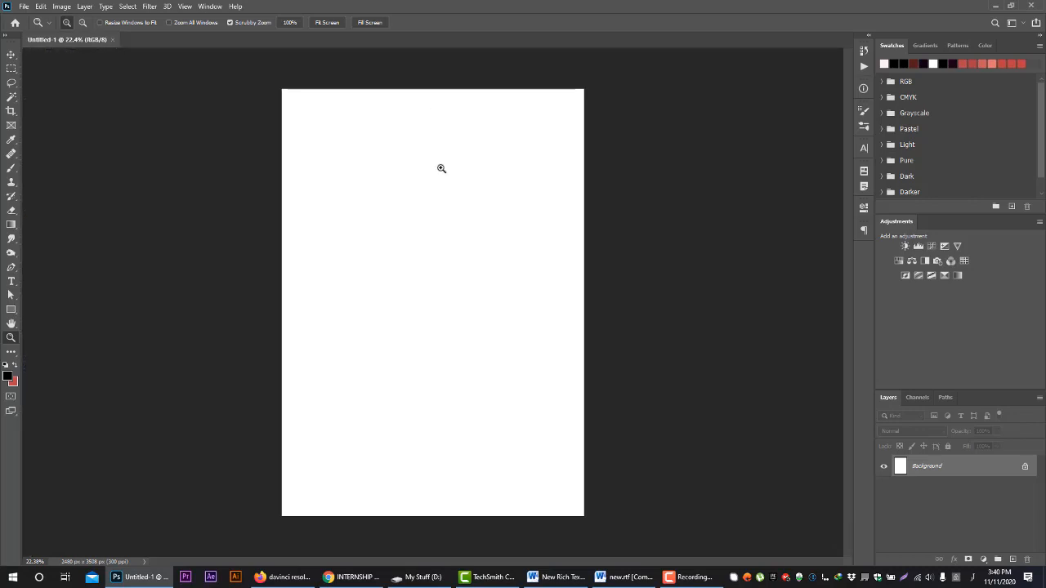
left_click(186, 6)
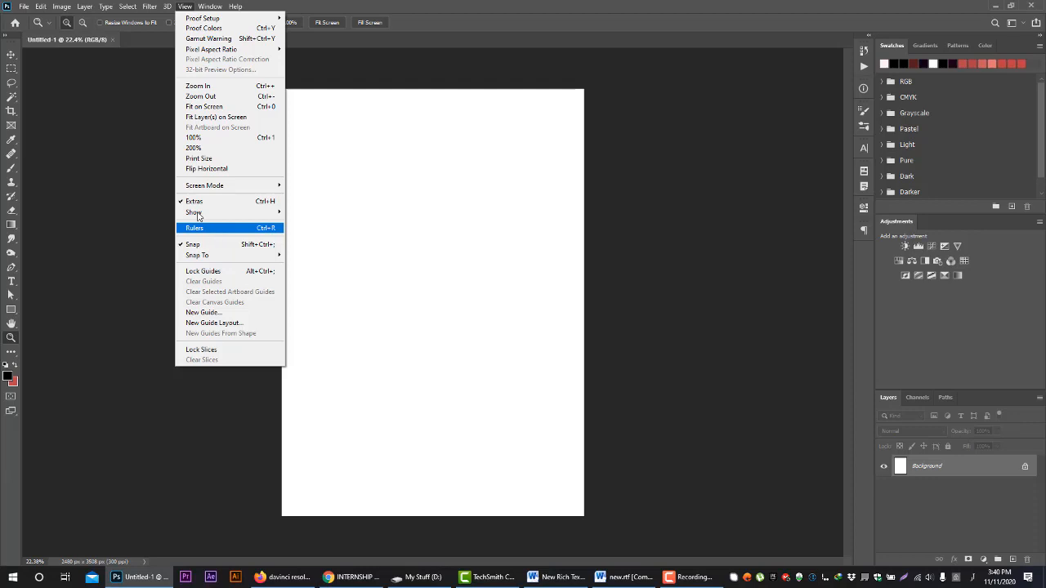
left_click(262, 229)
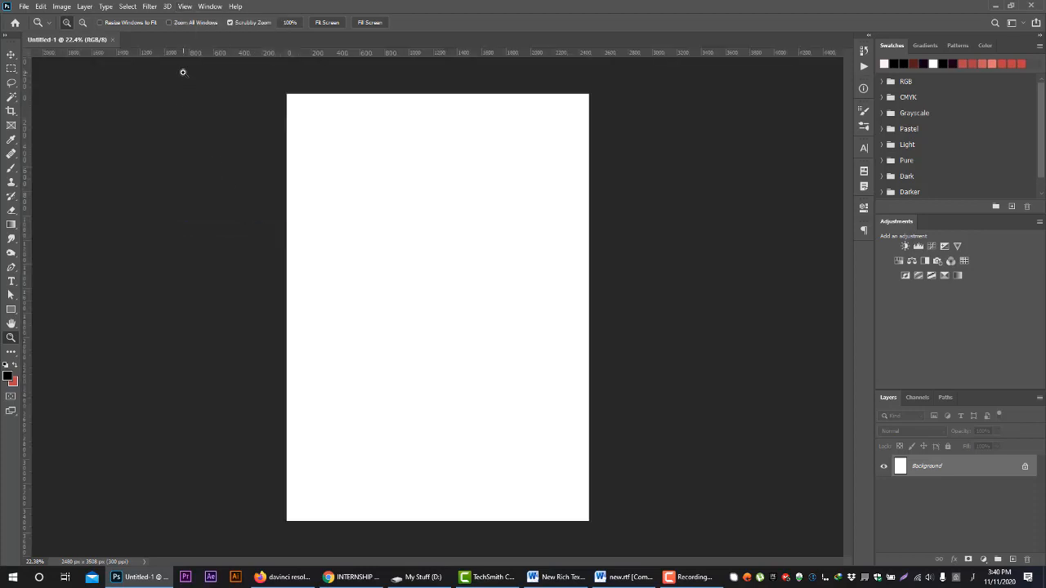
Activate the Move tool and review the measurement units offered for the rulers, keeping pixels
left_click(11, 54)
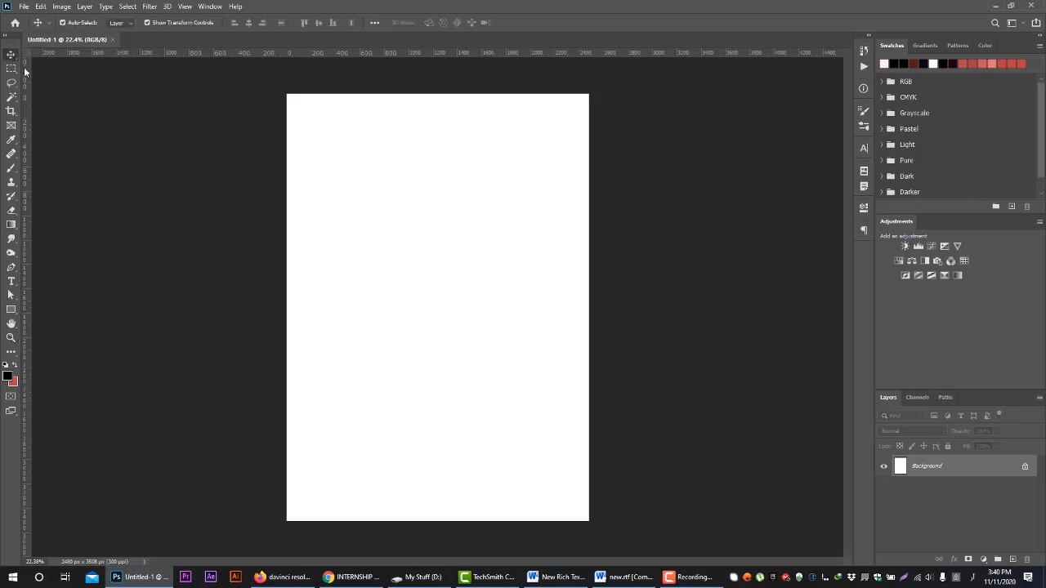
right_click(208, 54)
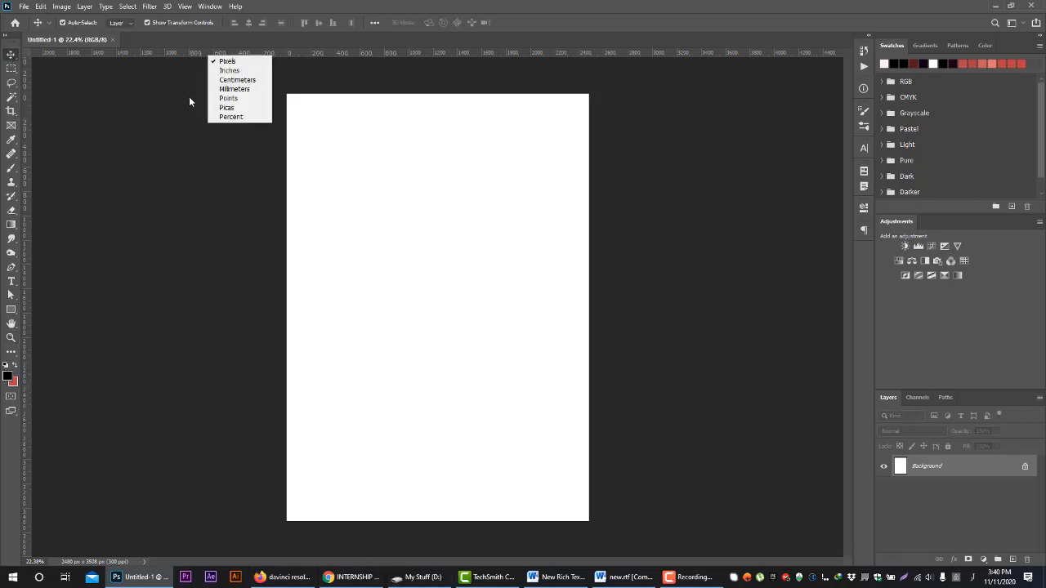
left_click(235, 57)
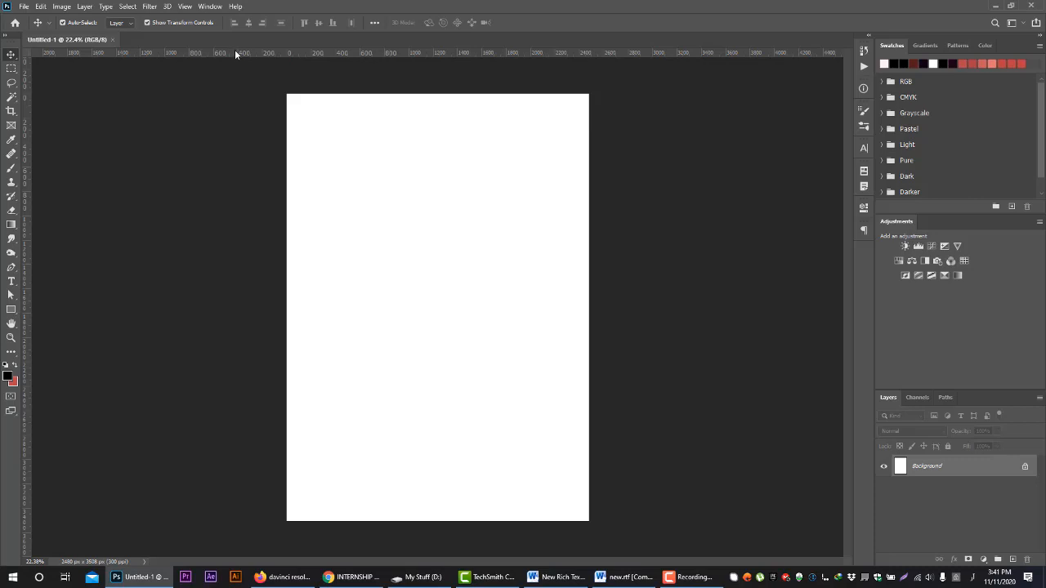
right_click(287, 54)
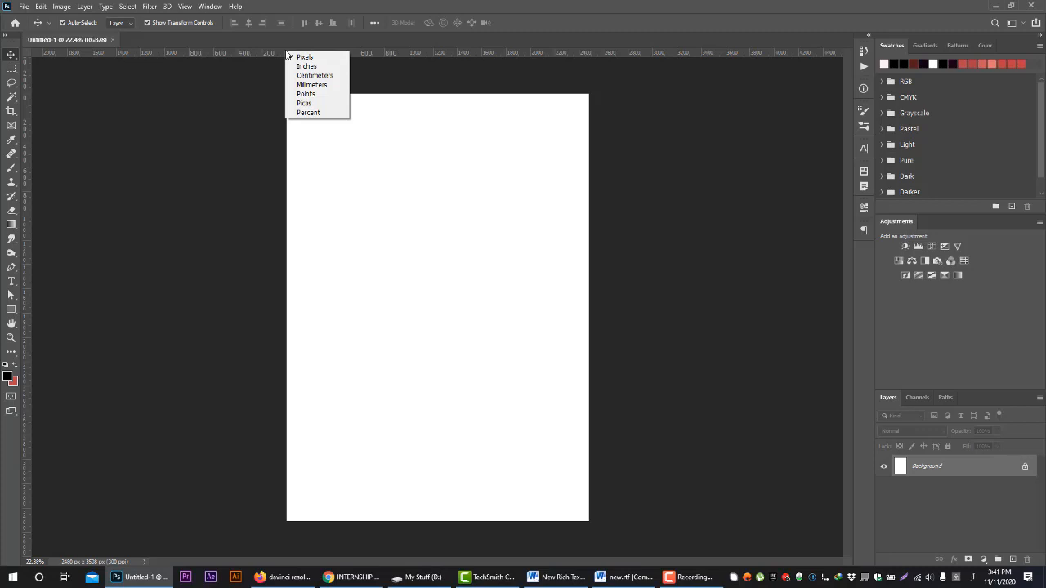
left_click(258, 78)
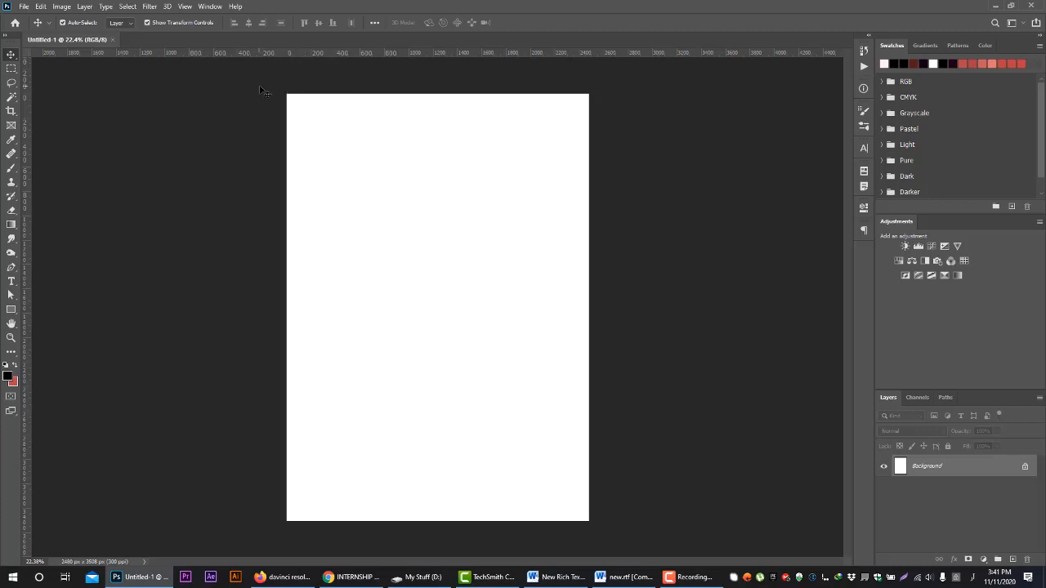
Pull a horizontal guide near the page's top edge and a vertical guide near its left side, and remove both
left_click_drag(329, 53, 469, 108)
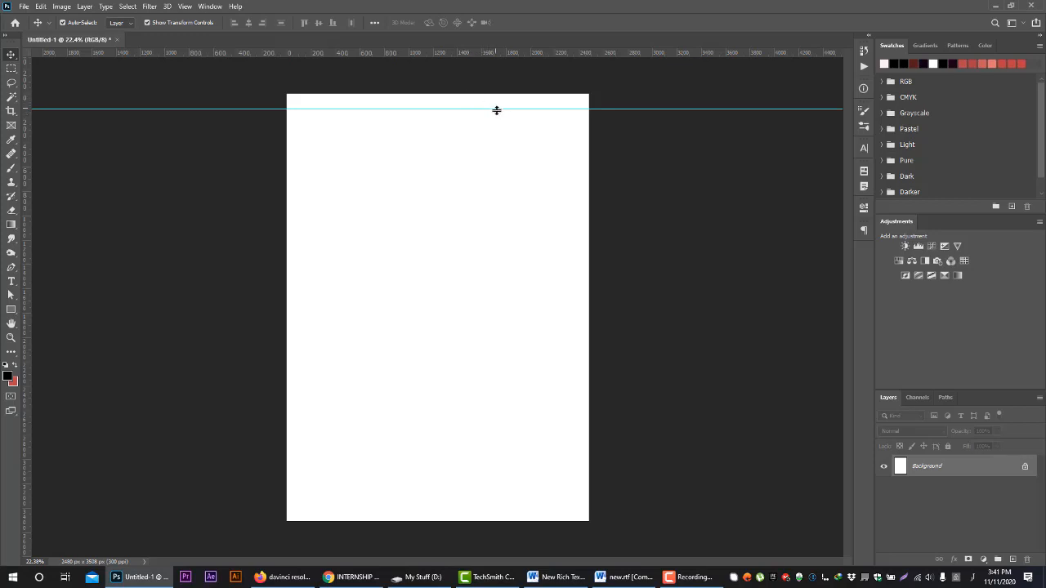
left_click_drag(498, 97, 611, 108)
left_click_drag(27, 208, 342, 253)
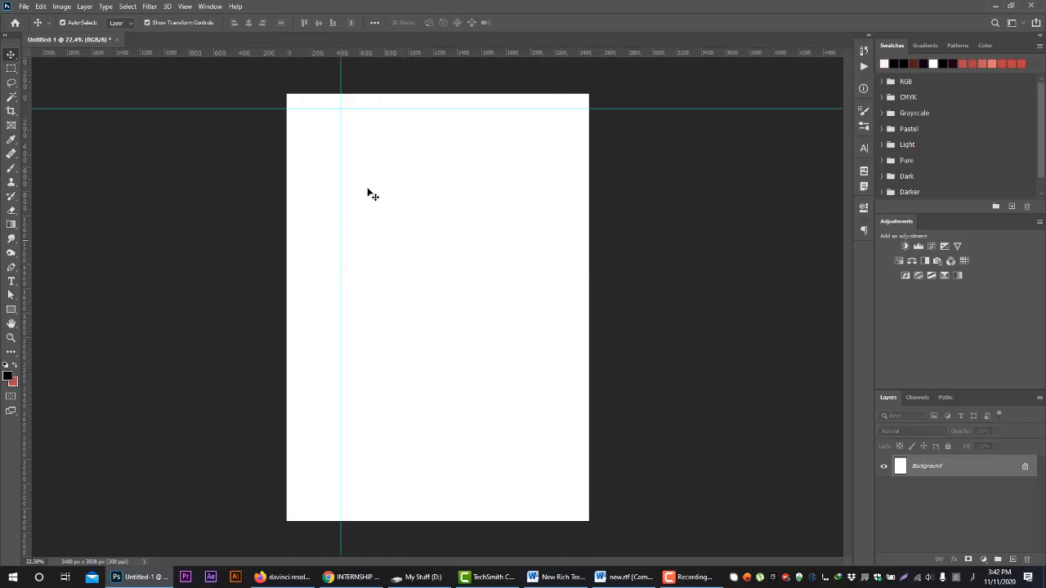
left_click_drag(403, 108, 14, 114)
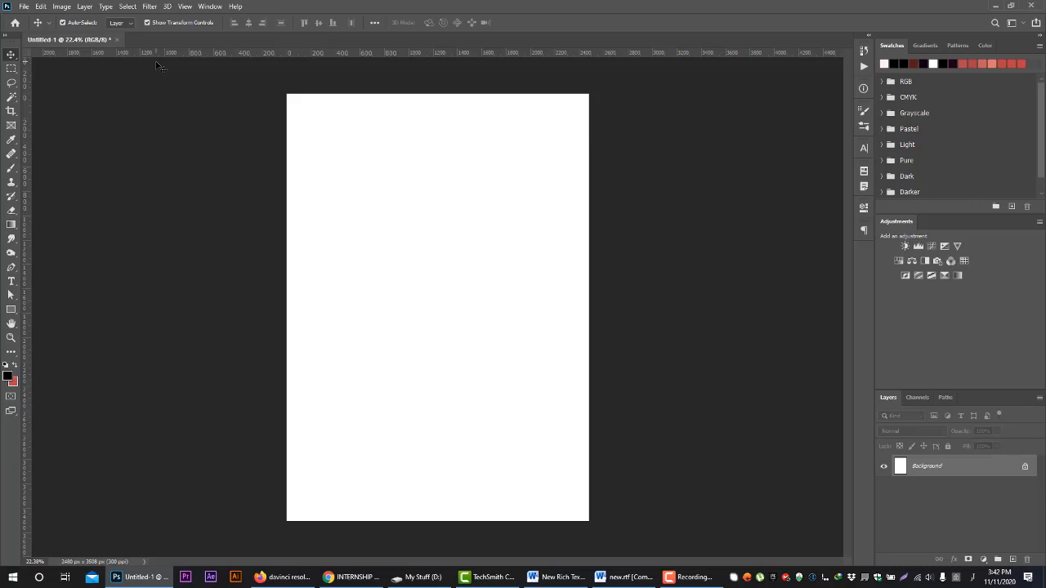
Create a vertical guide at an exact position of 100 px
left_click(186, 6)
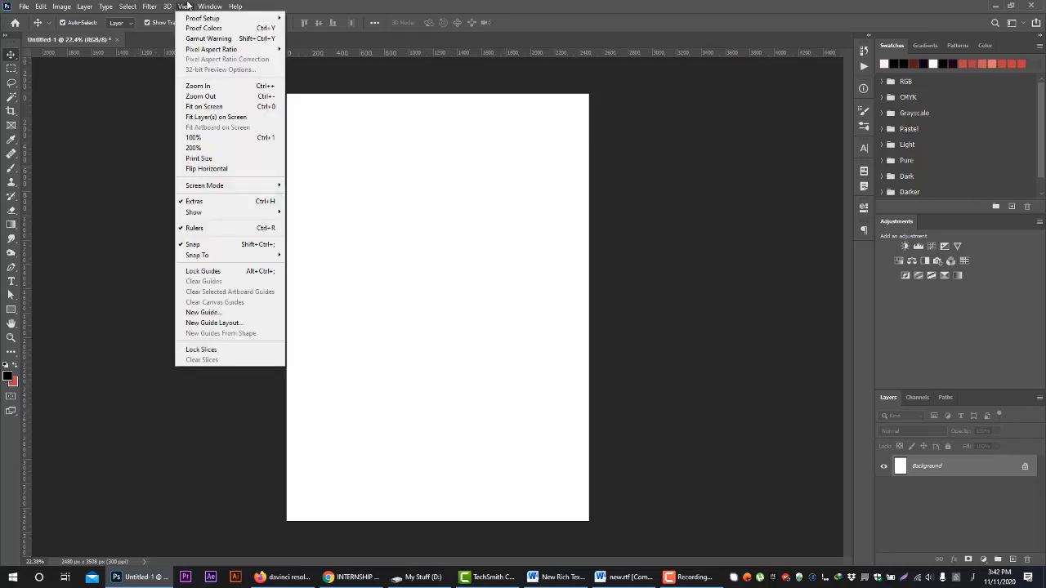
left_click(208, 314)
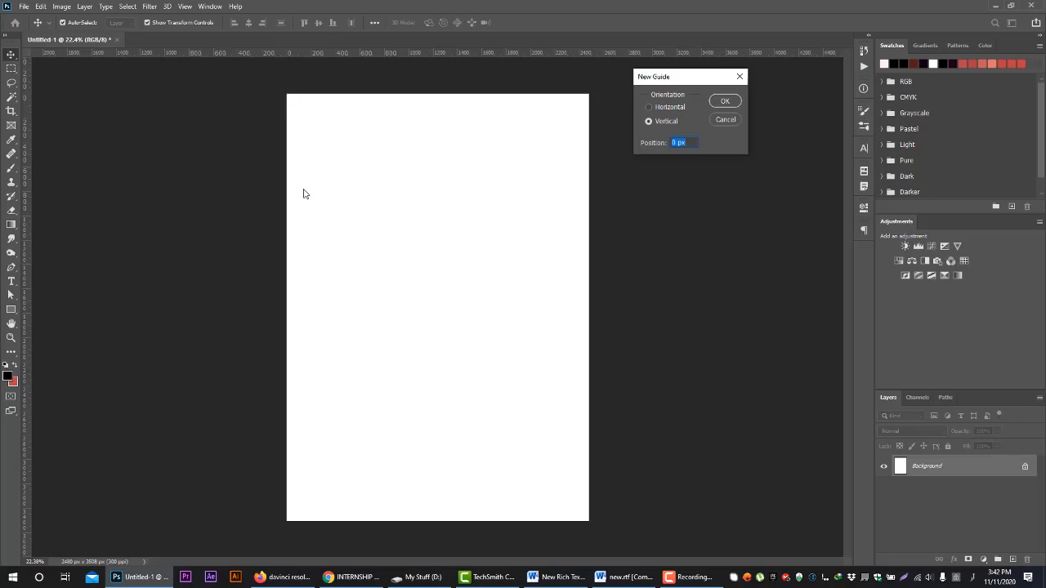
left_click(677, 143)
left_click_drag(676, 143, 641, 129)
type("100")
key("Return")
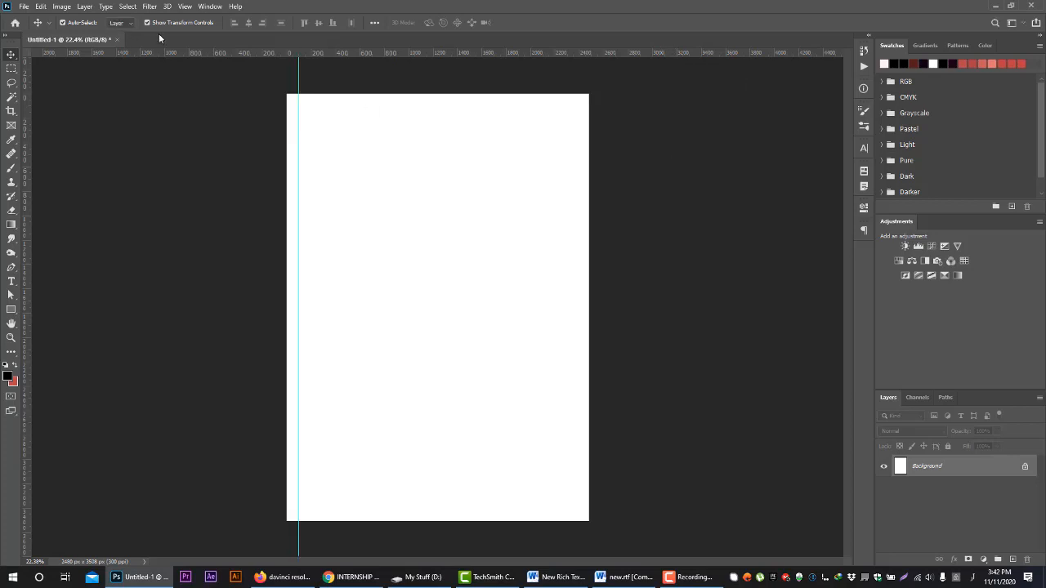
Create a horizontal guide at an exact position of 100 px
left_click(184, 6)
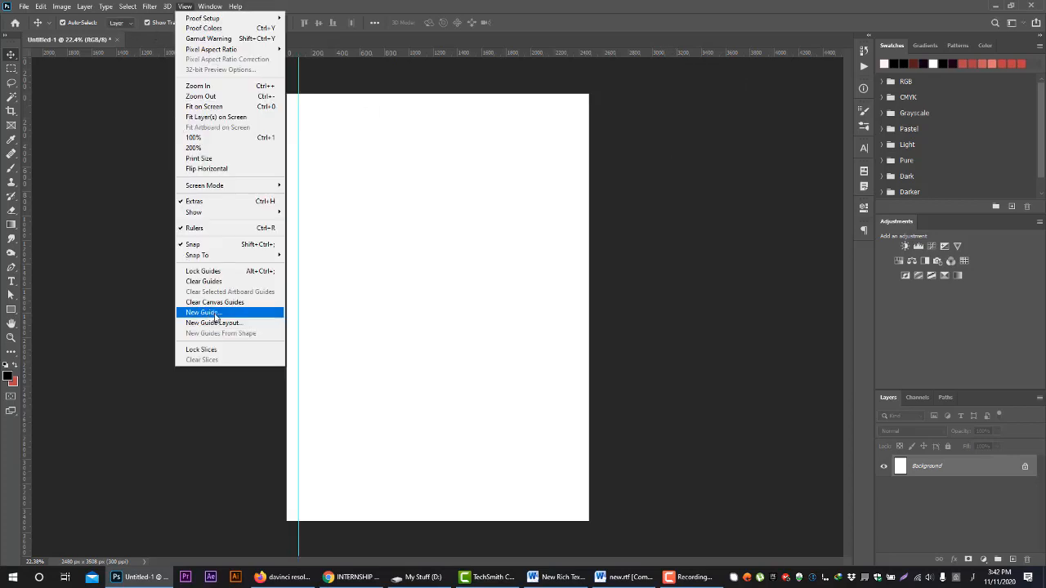
left_click(208, 313)
left_click(678, 142)
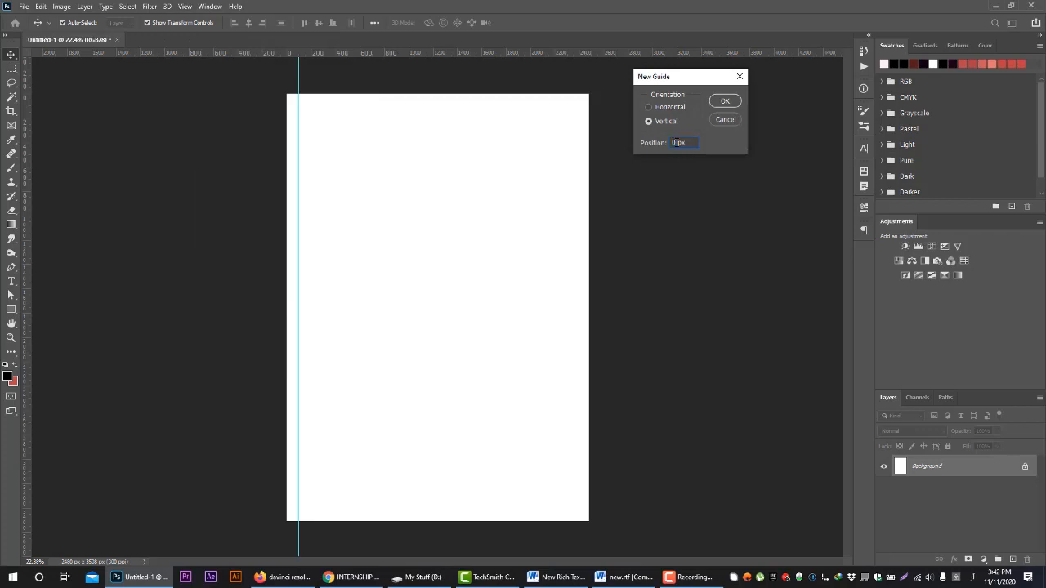
key("BackSpace")
type("100")
left_click(655, 108)
left_click(724, 100)
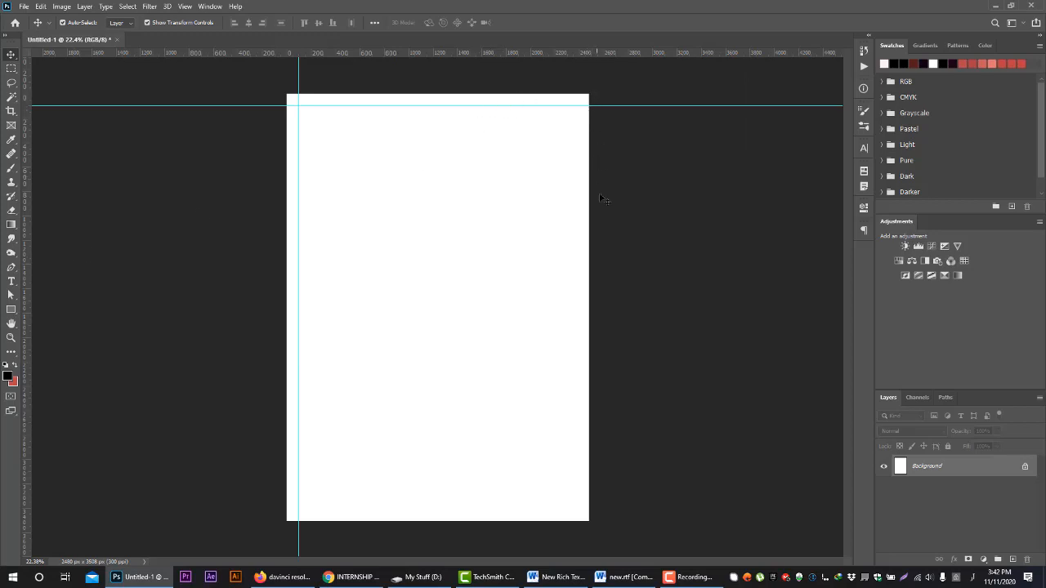
Check the document's pixel width and height in the image size settings without changing them
left_click(191, 6)
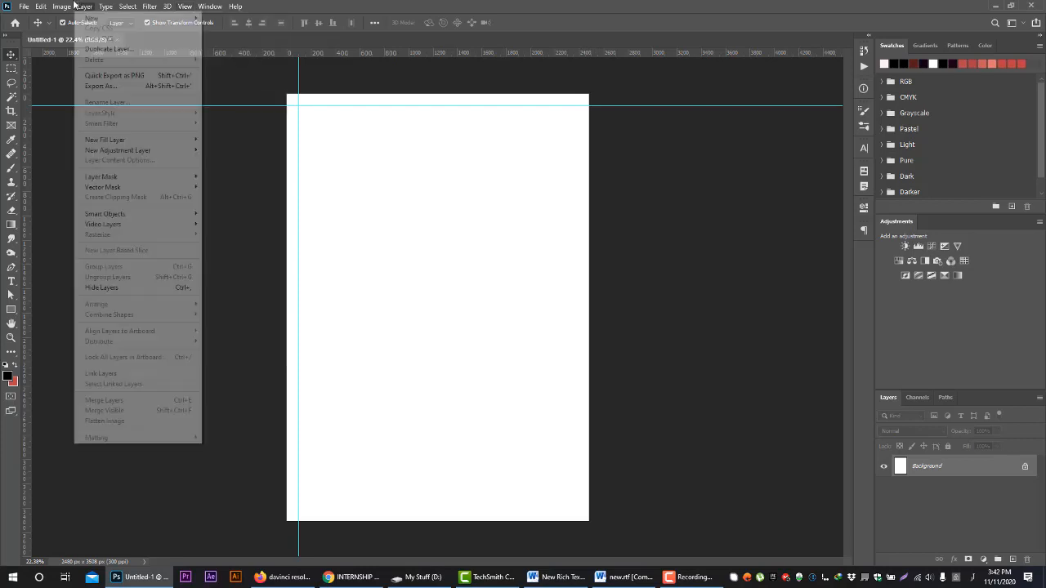
mouse_move(62, 7)
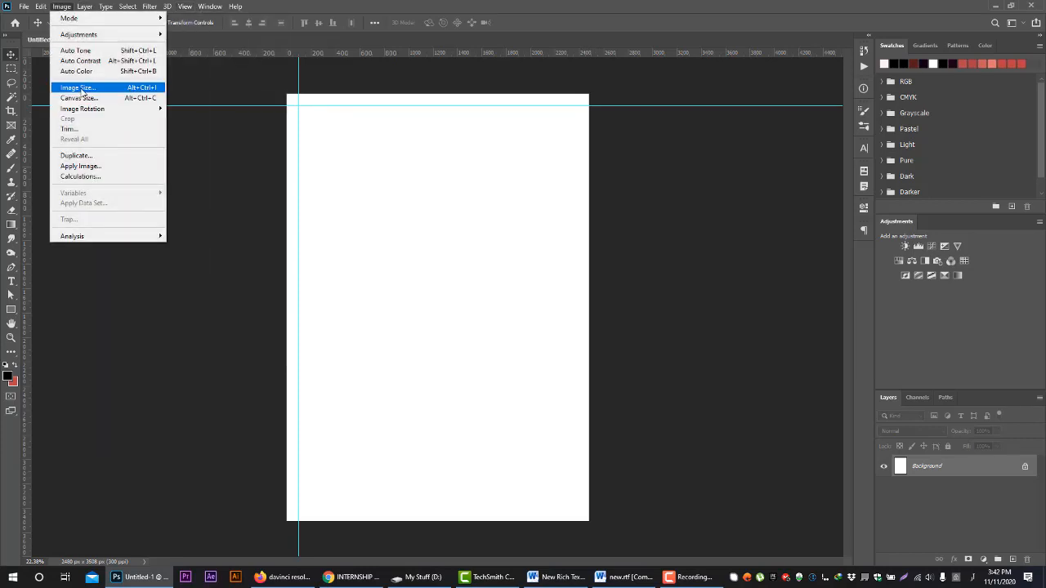
left_click(79, 87)
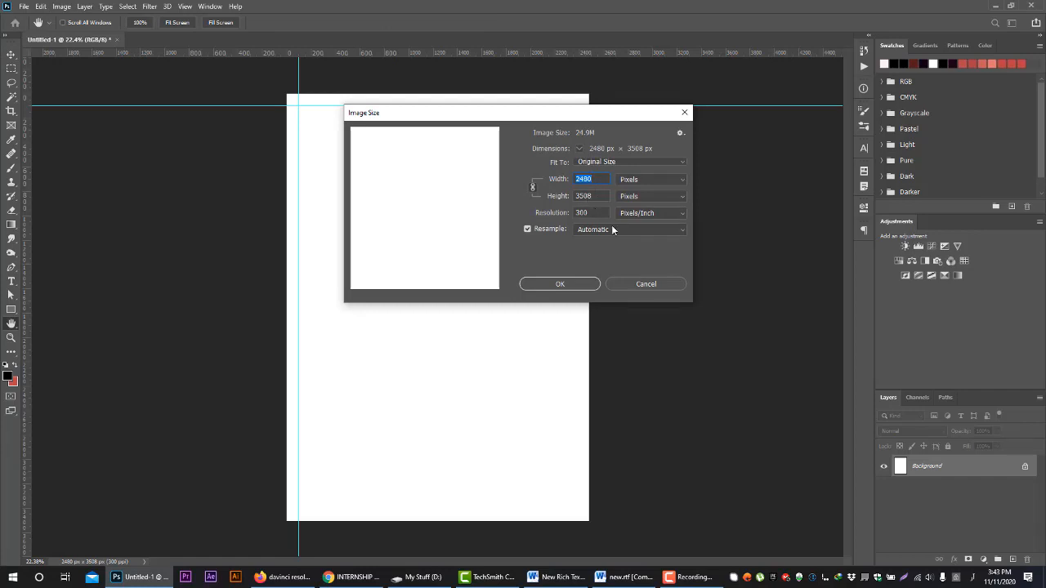
left_click(645, 284)
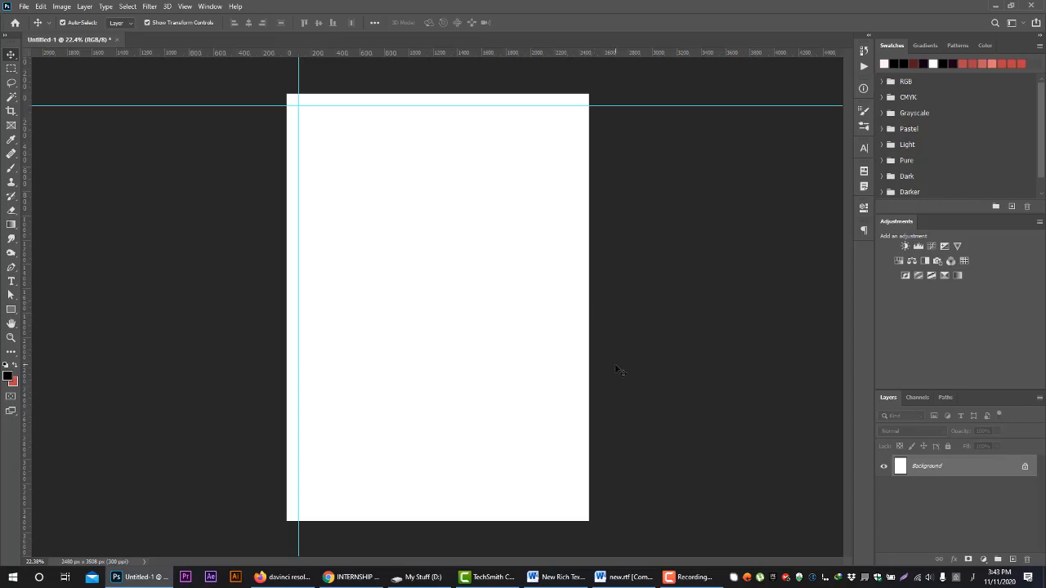
Try a vertical guide at 3480 px and remove it from the document
left_click(193, 7)
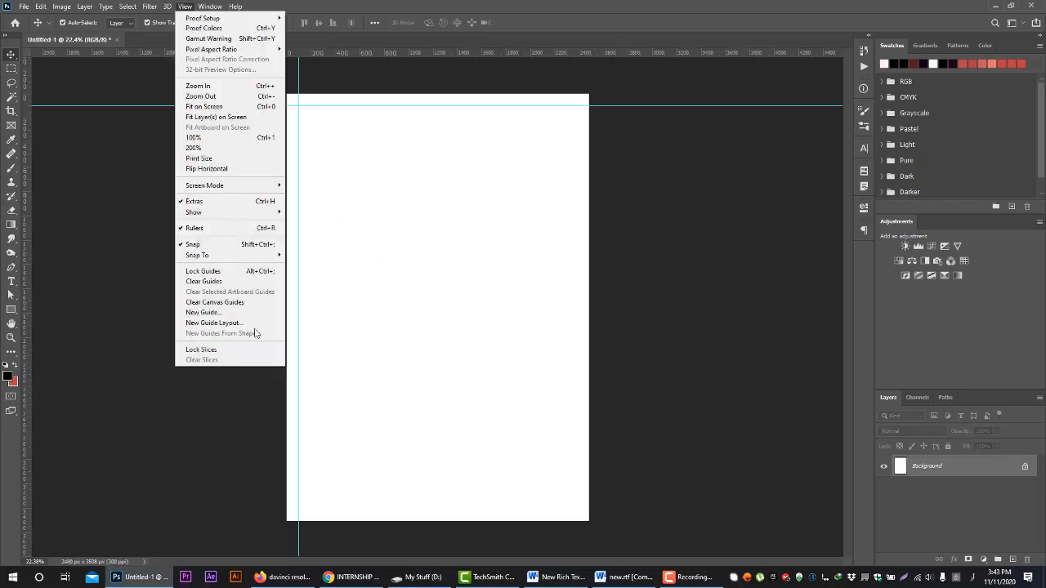
left_click(266, 320)
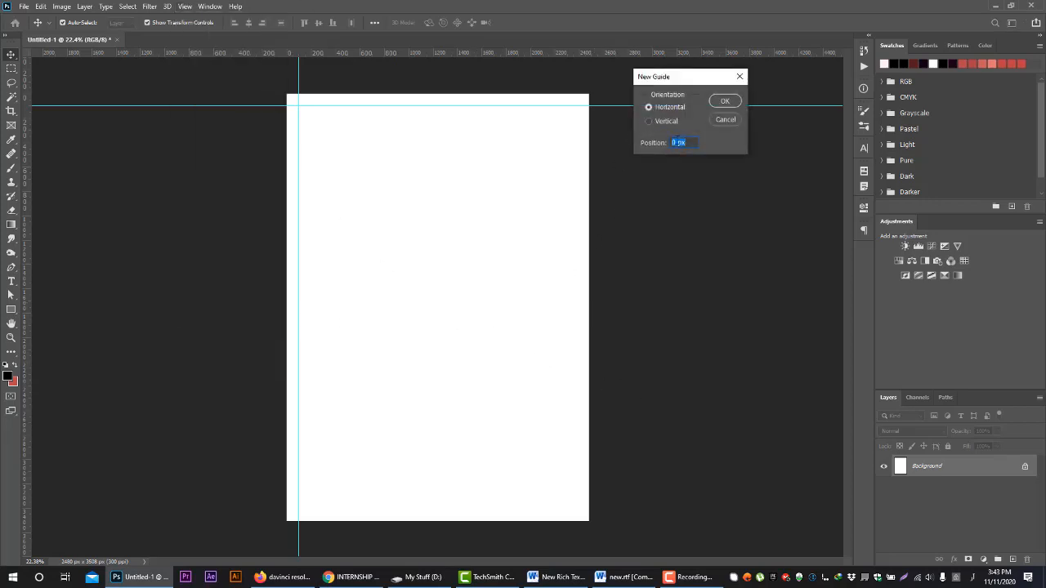
left_click_drag(677, 143, 653, 147)
type("3480")
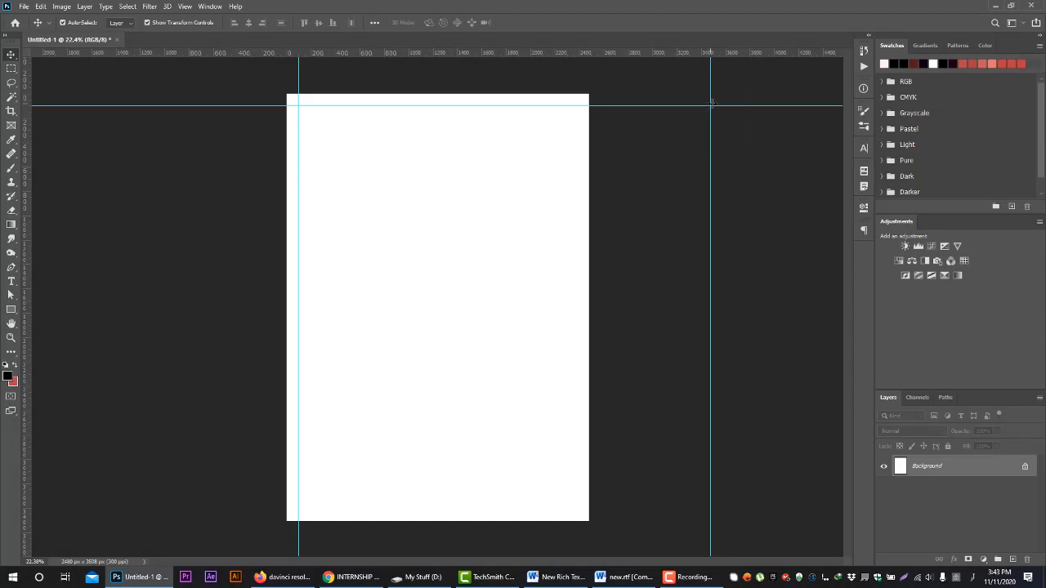
left_click_drag(711, 140, 9, 106)
Create a vertical guide at 2384 px, just inside the page's right edge
left_click(184, 6)
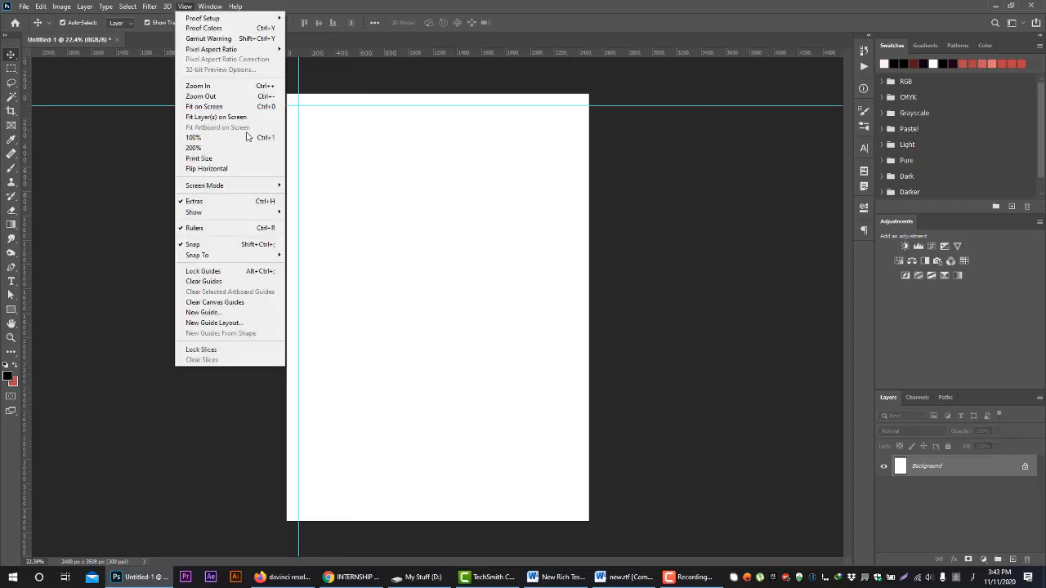
left_click(212, 312)
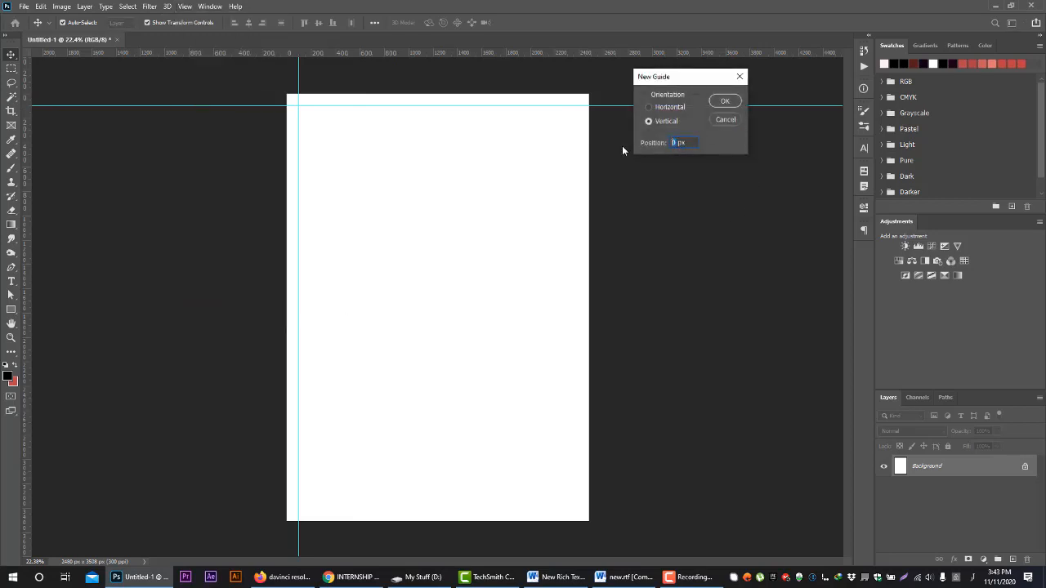
type("2384")
left_click(664, 122)
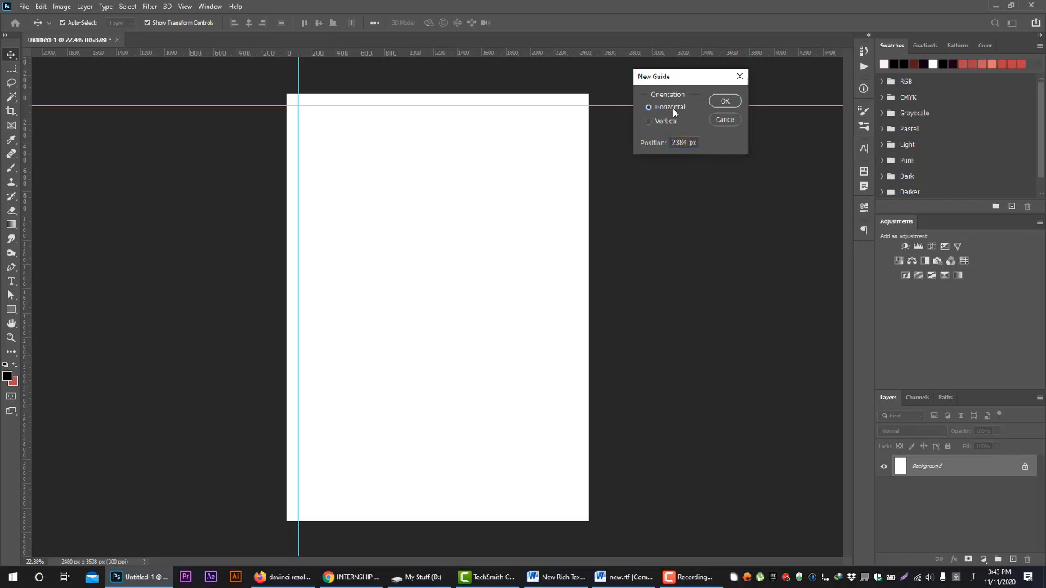
left_click(723, 101)
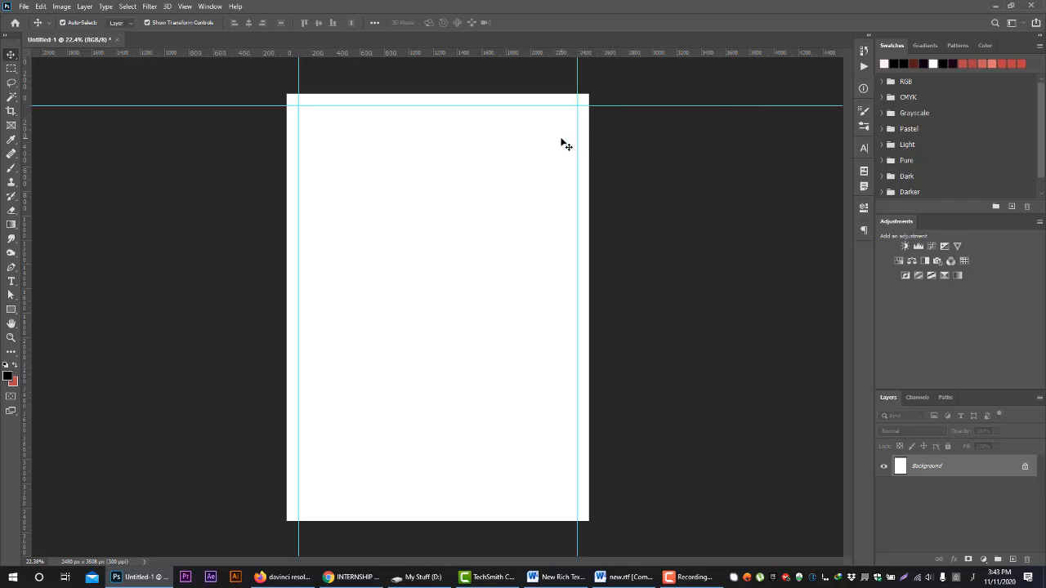
Create a horizontal guide at 3408 px, just above the page's bottom edge
left_click(186, 7)
left_click(206, 311)
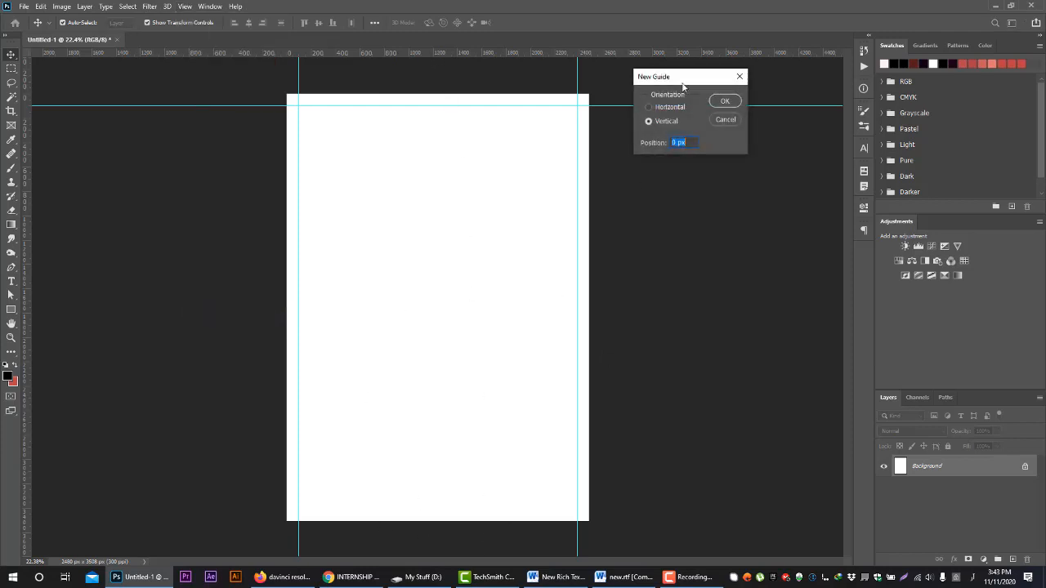
left_click(662, 109)
double_click(677, 142)
type("3408")
left_click(725, 101)
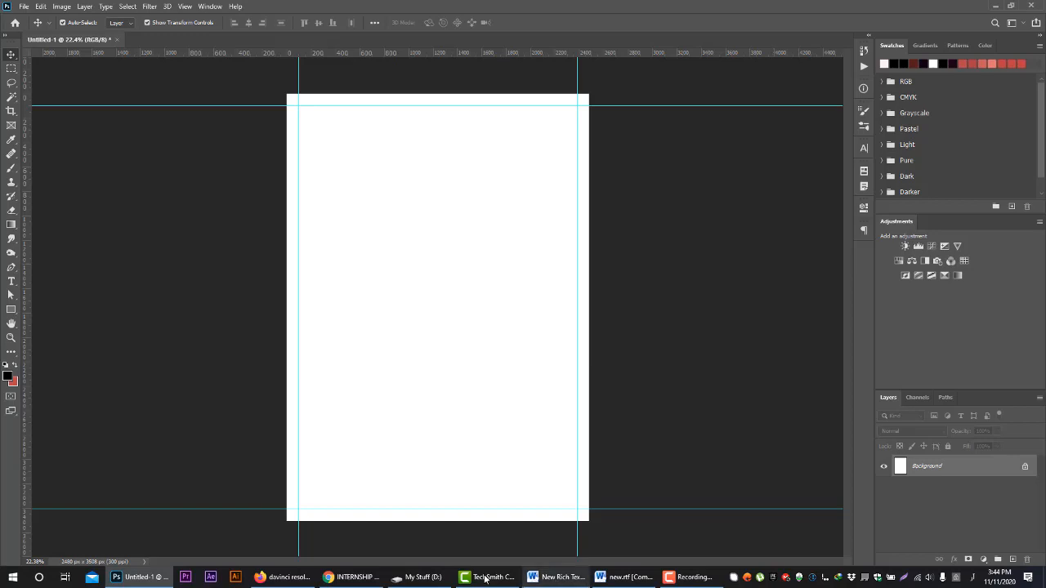
Switch to File Explorer and open the print template 8.5x11.psd from the My Stuff (D:) drive in Photoshop
left_click(419, 577)
left_click(900, 450)
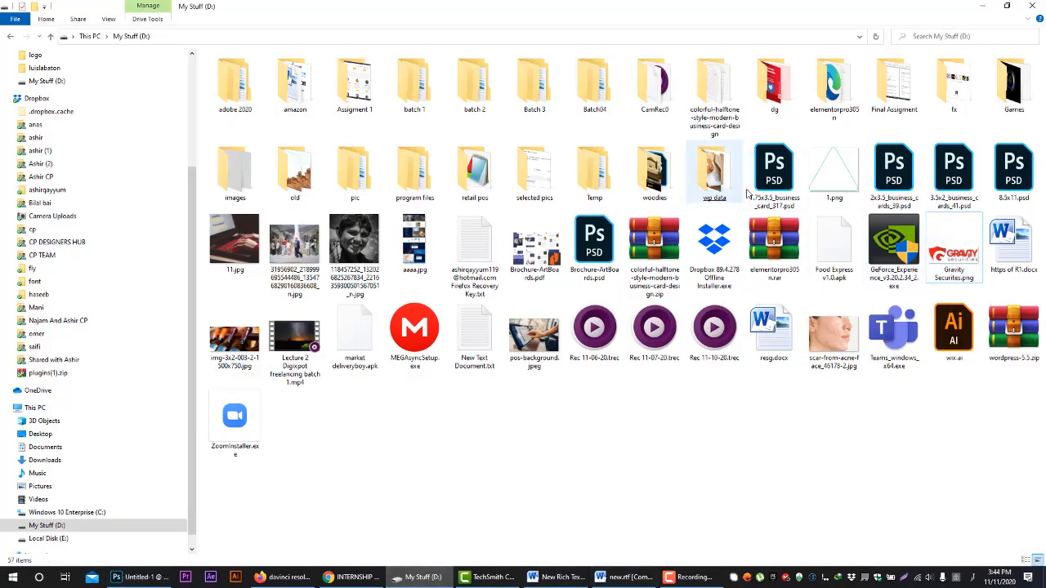
double_click(1010, 173)
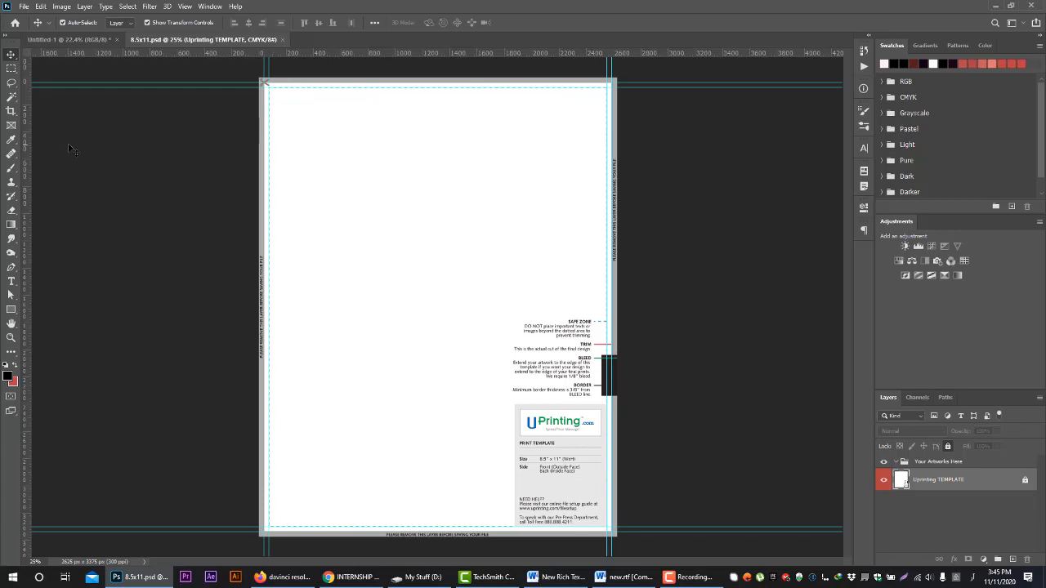
Examine the print template's safe zone, trim, bleed and border notes up close, along with the matching lines at the page edge
left_click(11, 337)
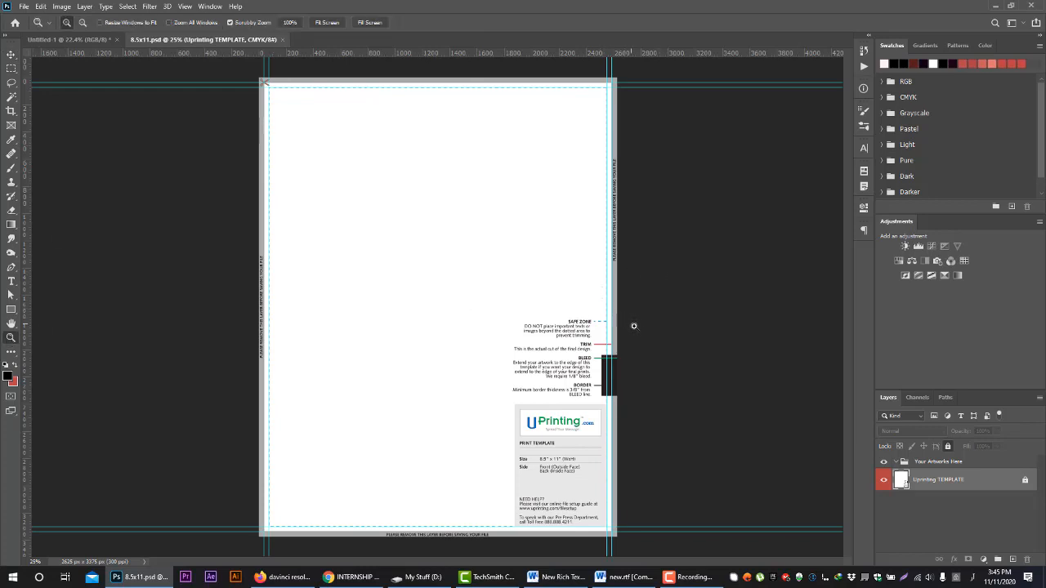
left_click_drag(632, 259, 752, 242)
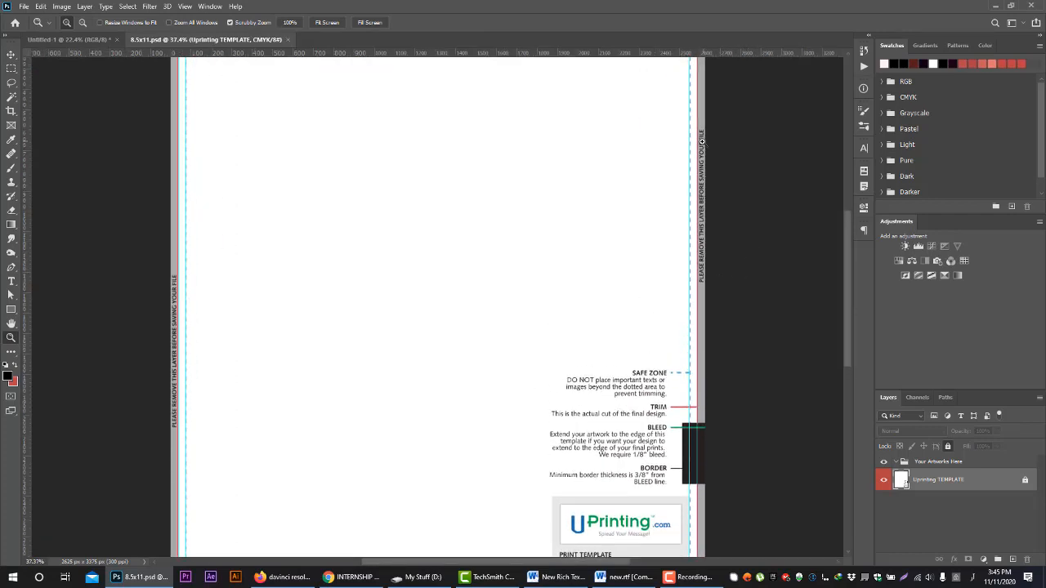
scroll(727, 237, "down", 1)
left_click(701, 402)
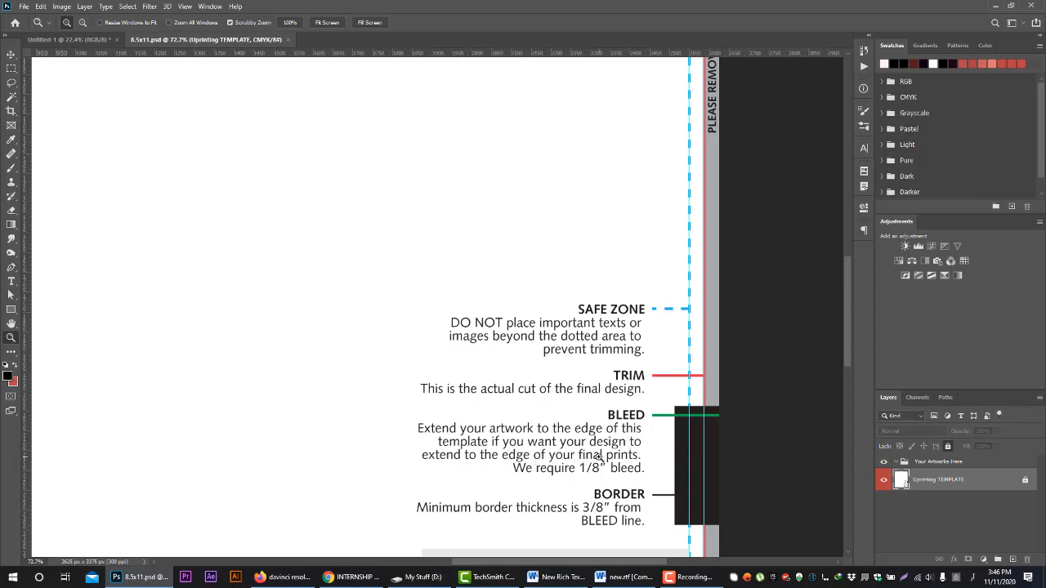
scroll(607, 465, "down", 1)
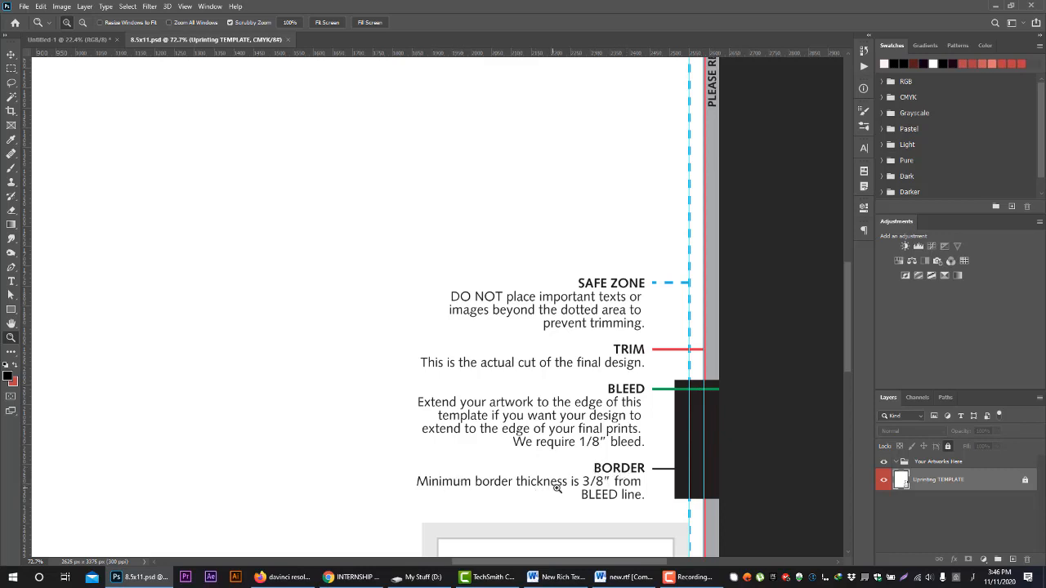
scroll(625, 489, "down", 3)
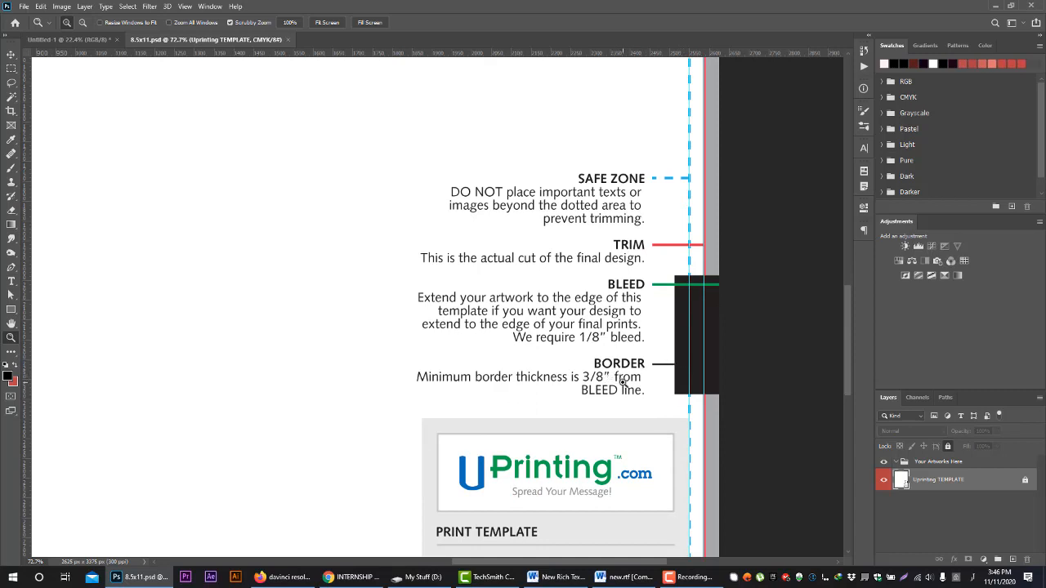
scroll(617, 384, "up", 2)
scroll(618, 416, "up", 4)
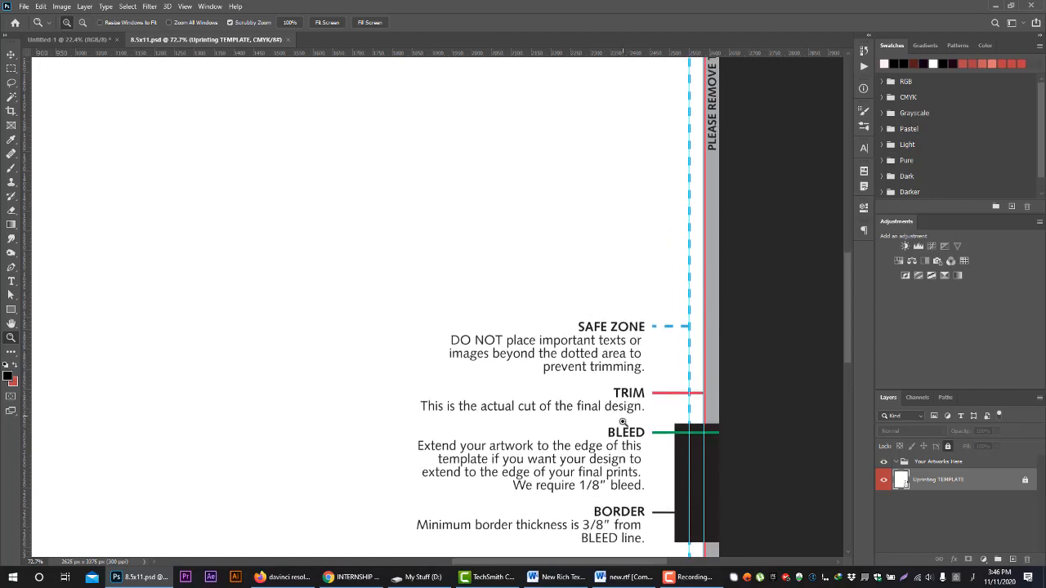
left_click_drag(520, 319, 475, 319)
scroll(461, 328, "up", 1)
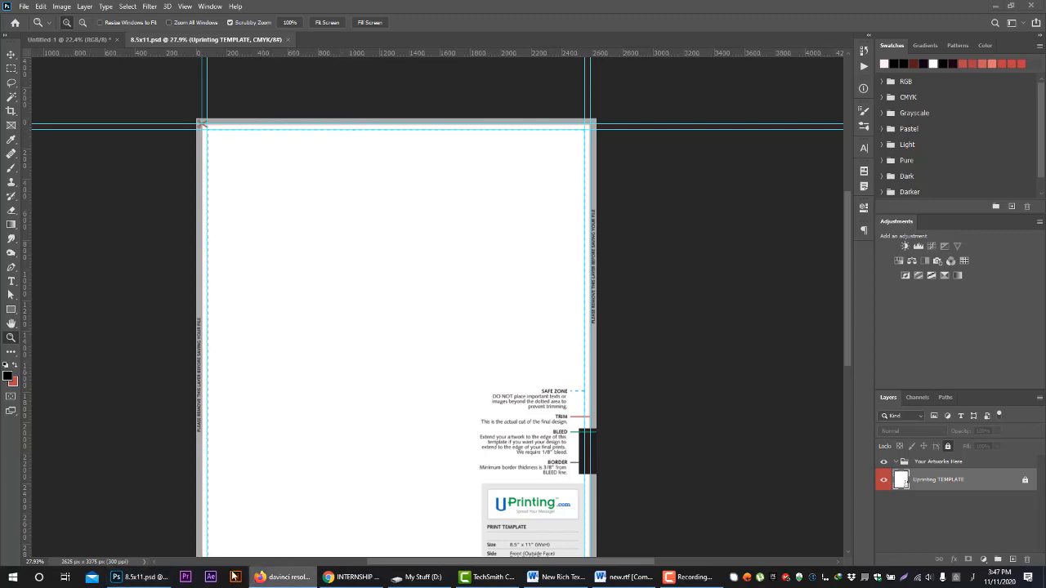
Switch to Firefox and open a new browser tab
left_click(282, 577)
left_click(941, 8)
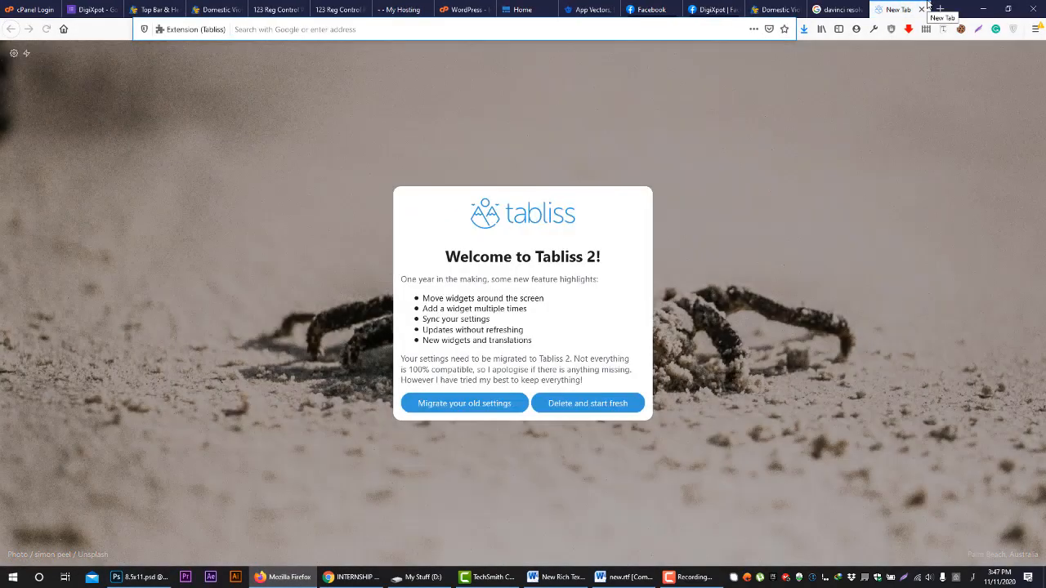
type("پین")
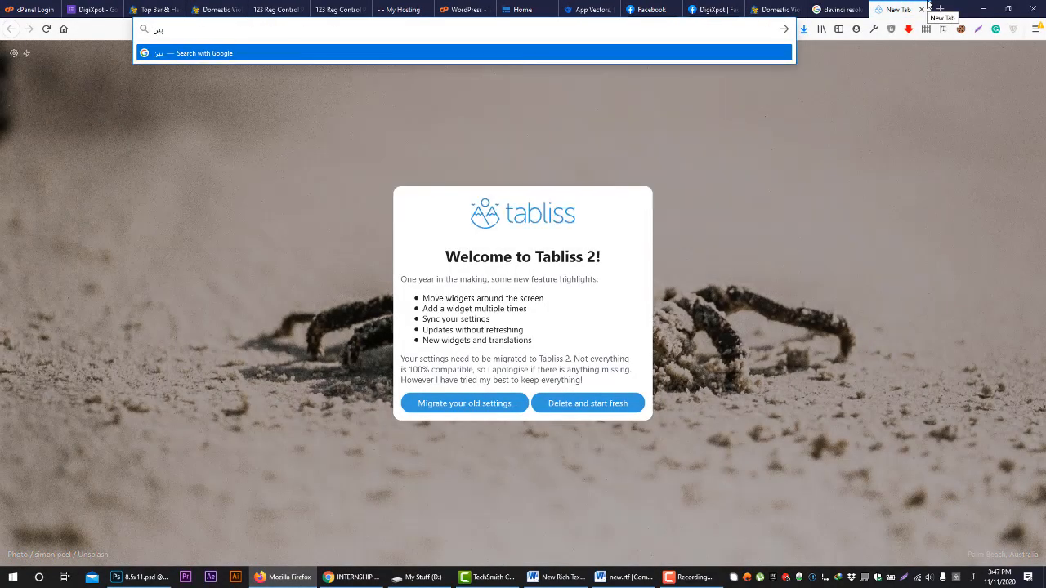
key("ctrl+s")
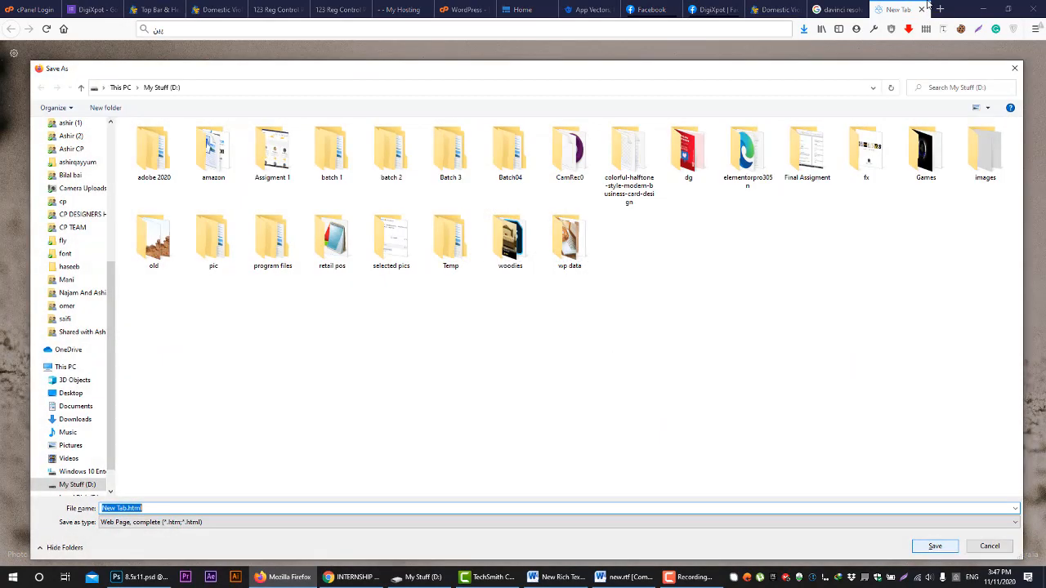
left_click(986, 545)
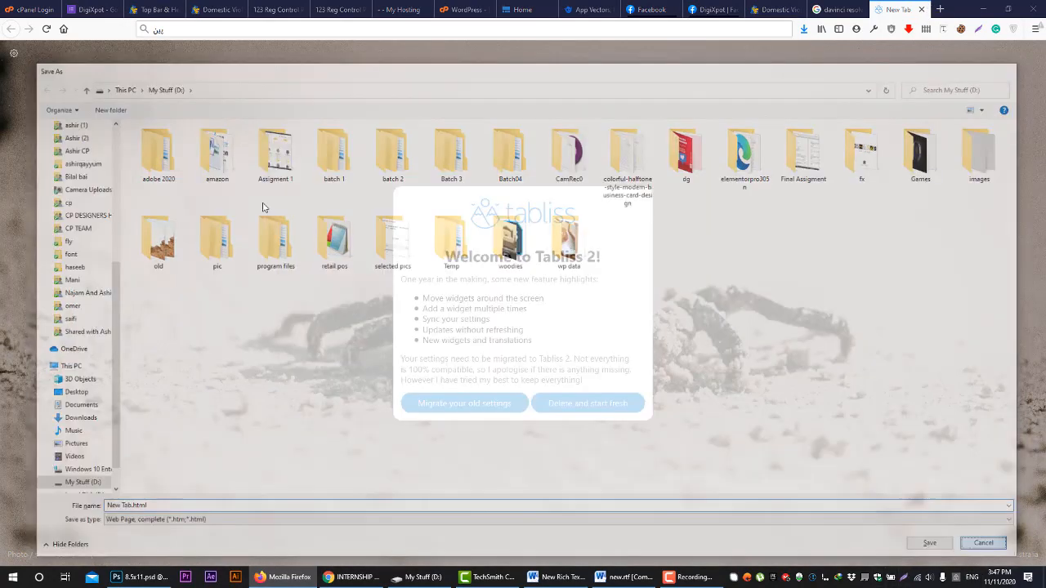
Go to the Pinterest website in the new tab
left_click(259, 31)
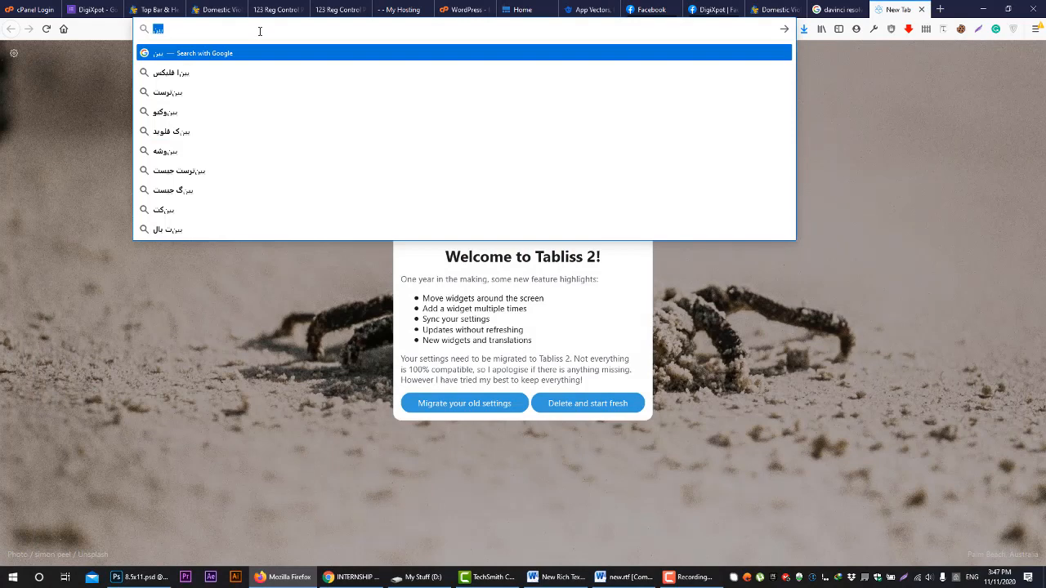
type("pinterest.com/")
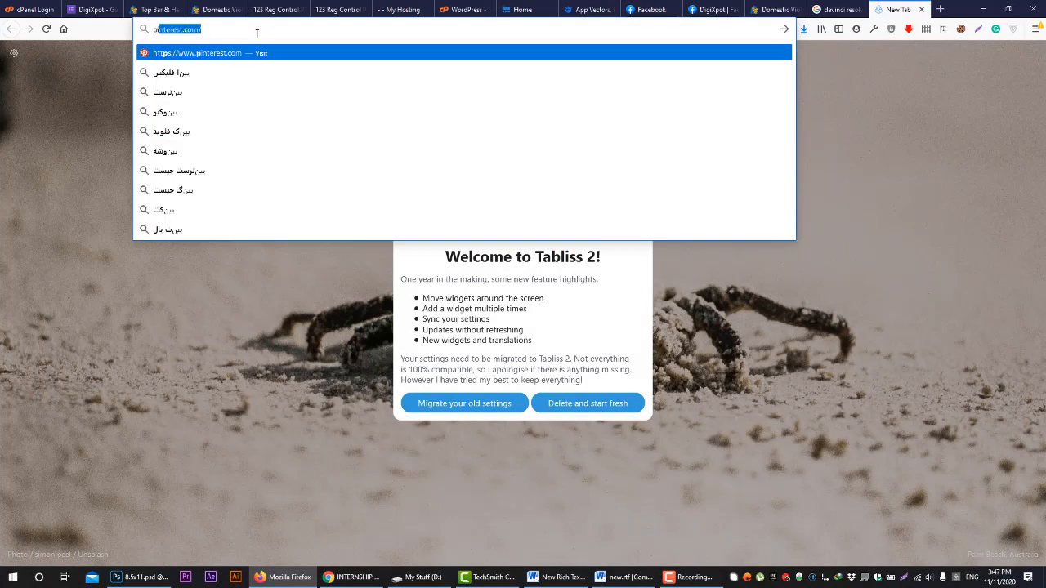
key("Return")
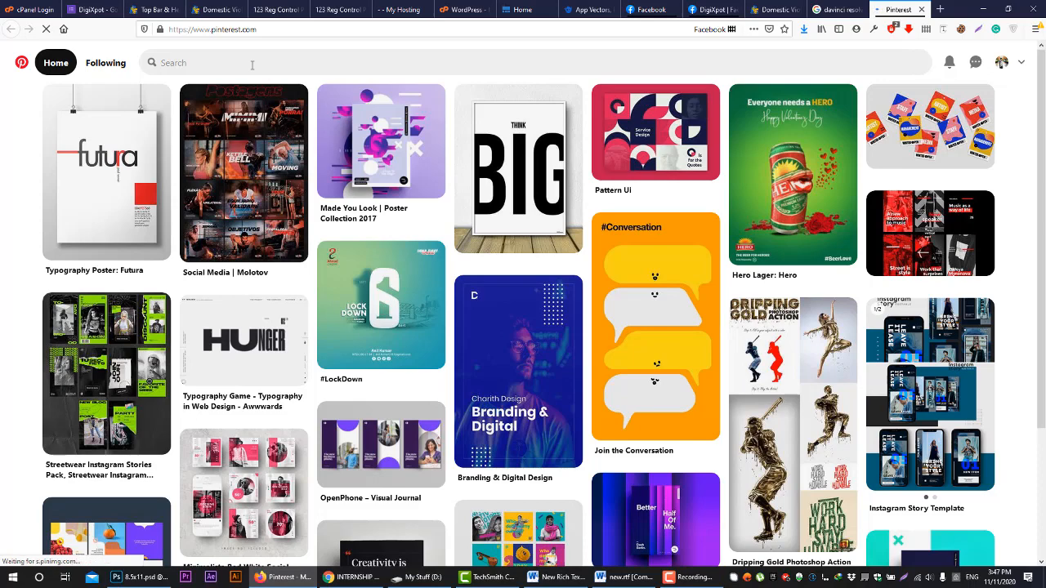
Search Pinterest for "flyer design"
scroll(252, 66, "down", 3)
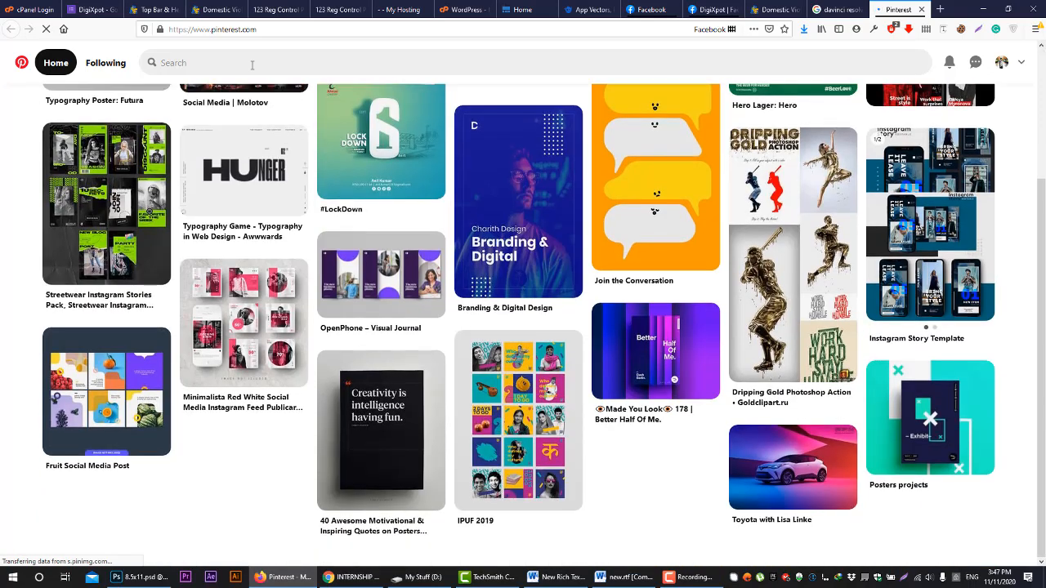
left_click(252, 63)
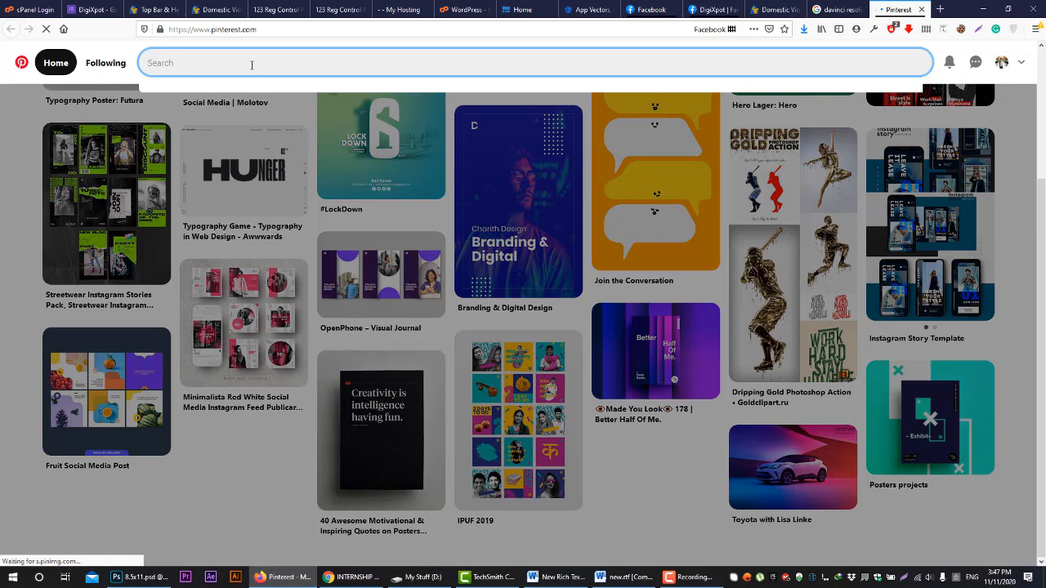
type("flyer de")
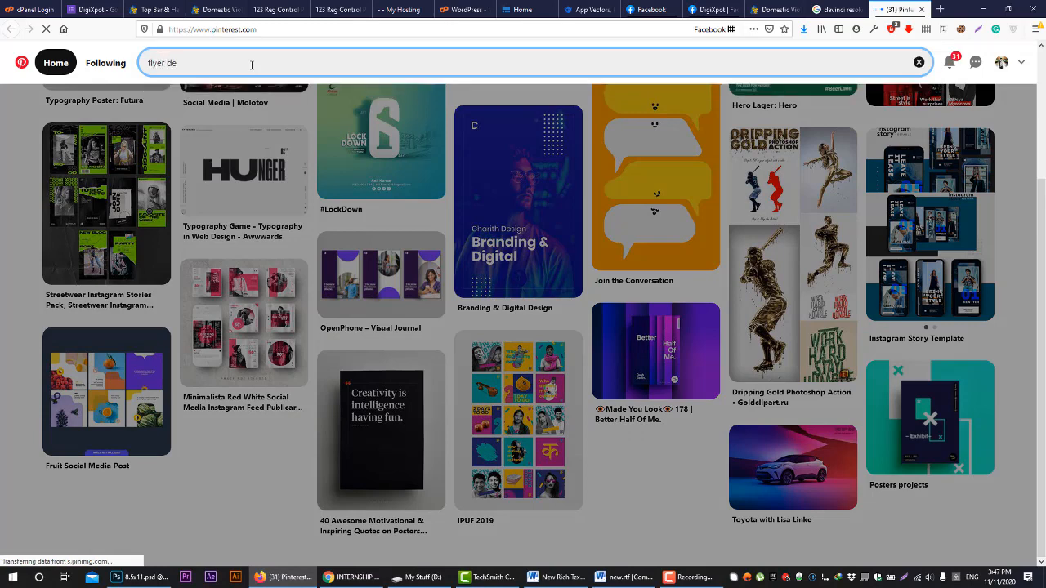
type("sign")
key("Return")
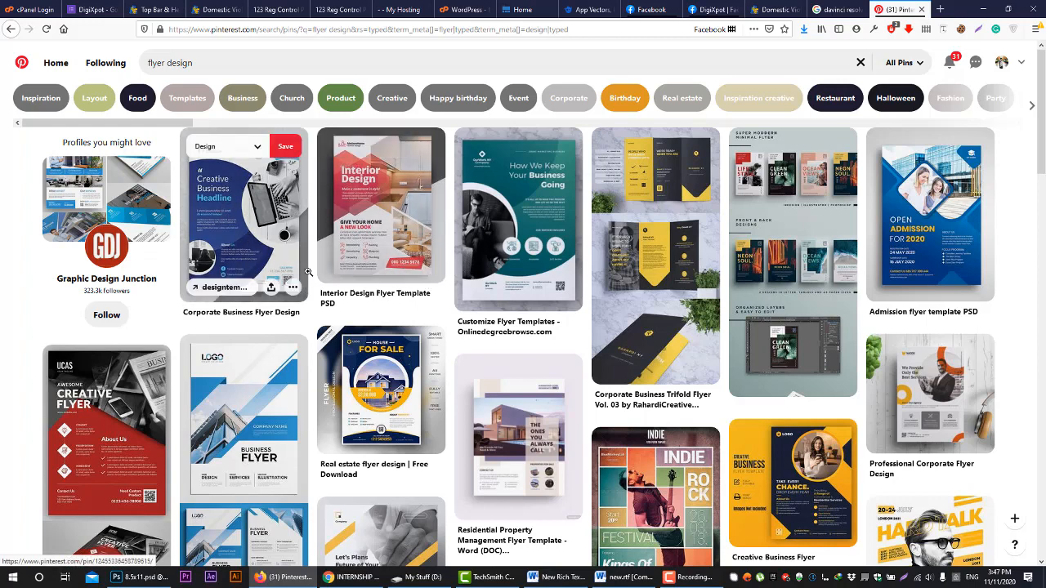
Browse the flyer design results, view the Creative Business Flyer pin and look through similar designs
scroll(319, 272, "down", 3)
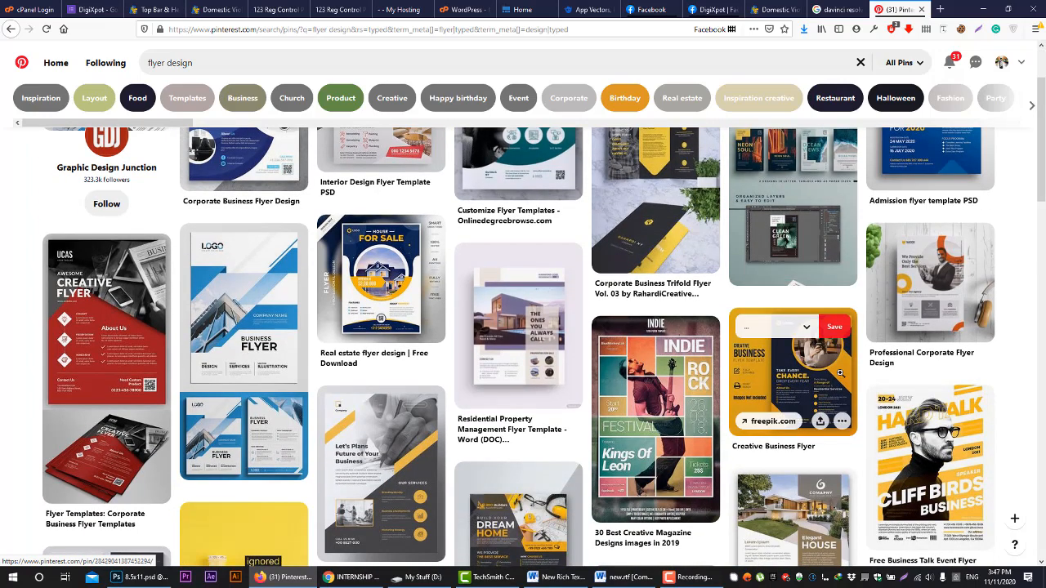
left_click(838, 375)
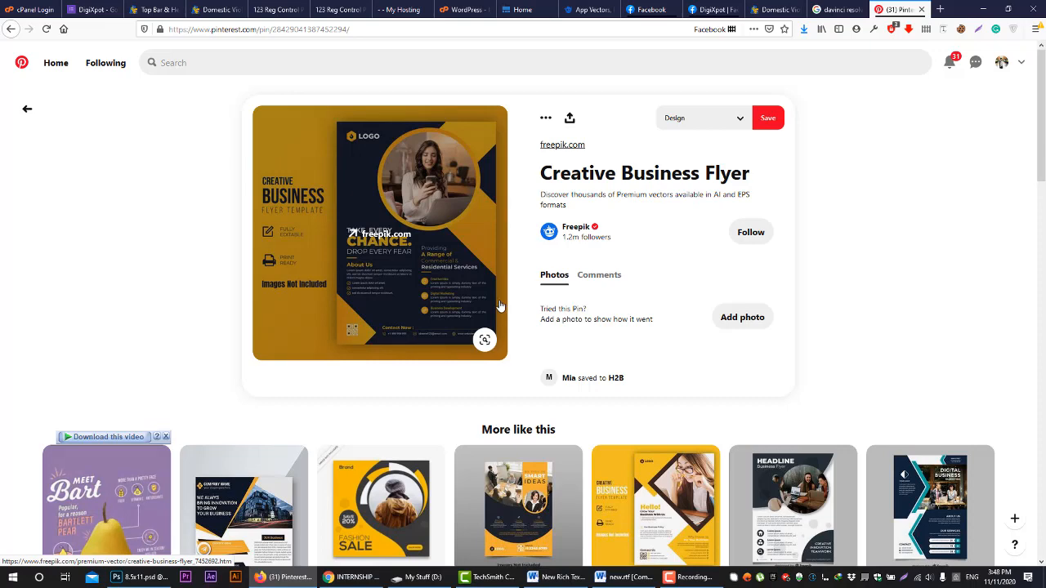
scroll(500, 306, "down", 3)
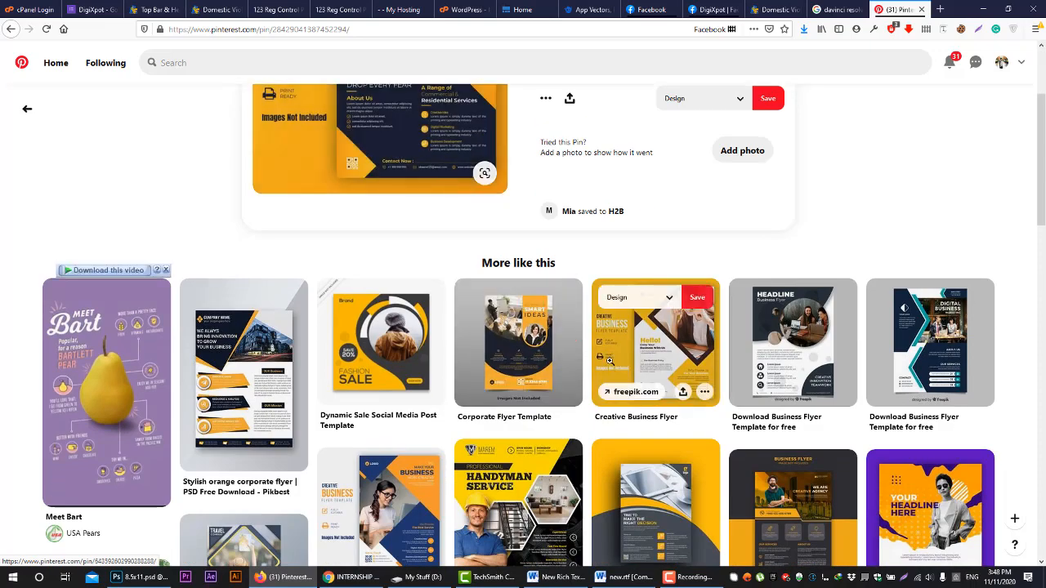
left_click(608, 359)
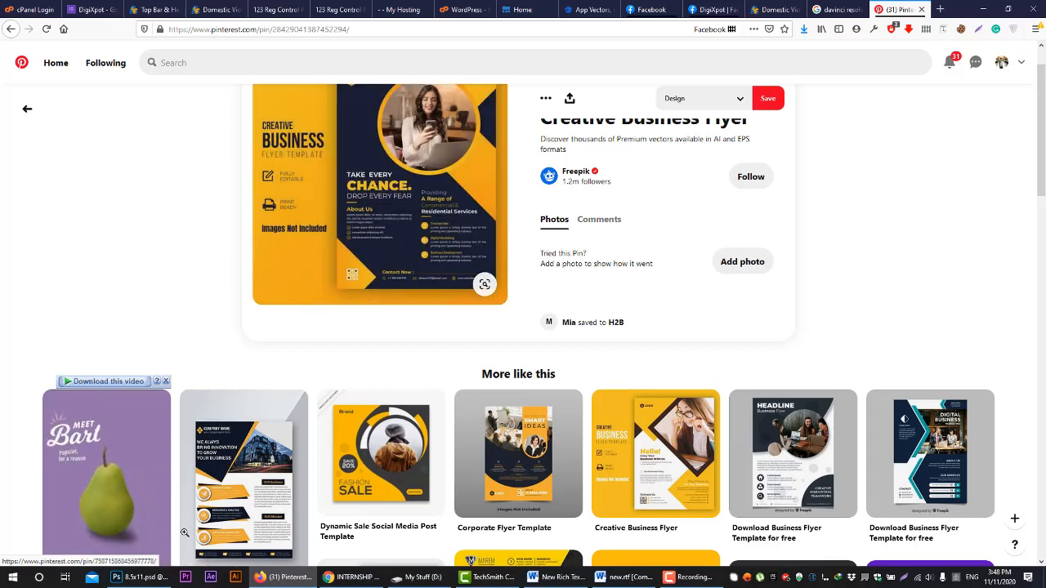
Switch to Photoshop and view the untitled A4 document and the 8.5x11.psd template with the Crop tool active
key("alt+Tab")
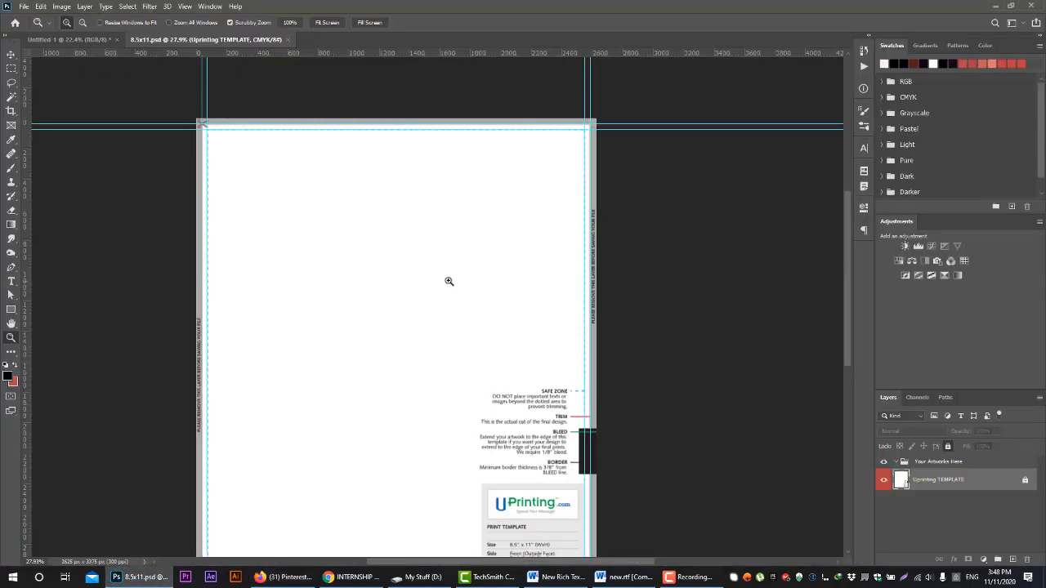
left_click(87, 43)
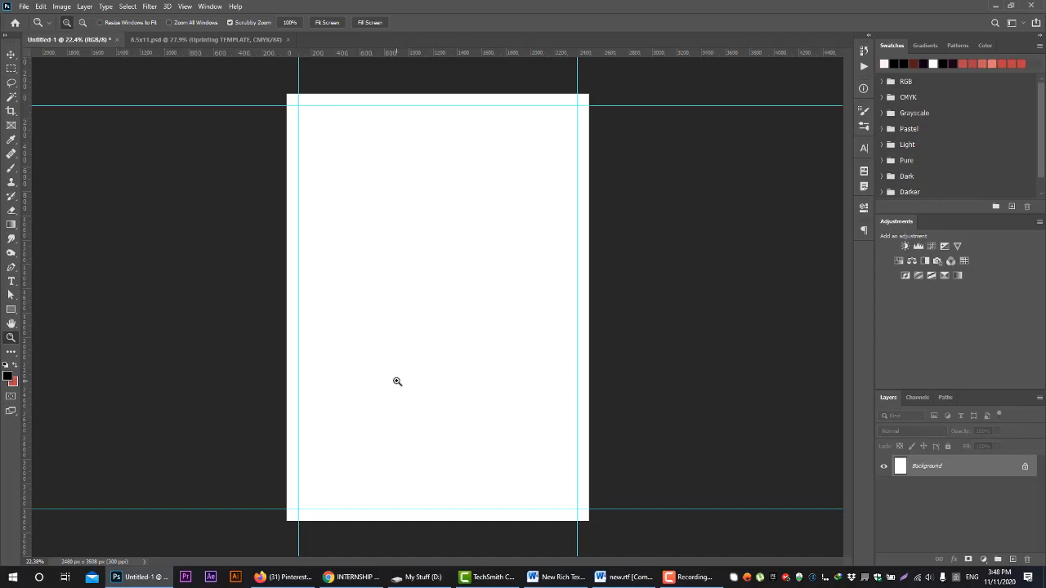
left_click(11, 352)
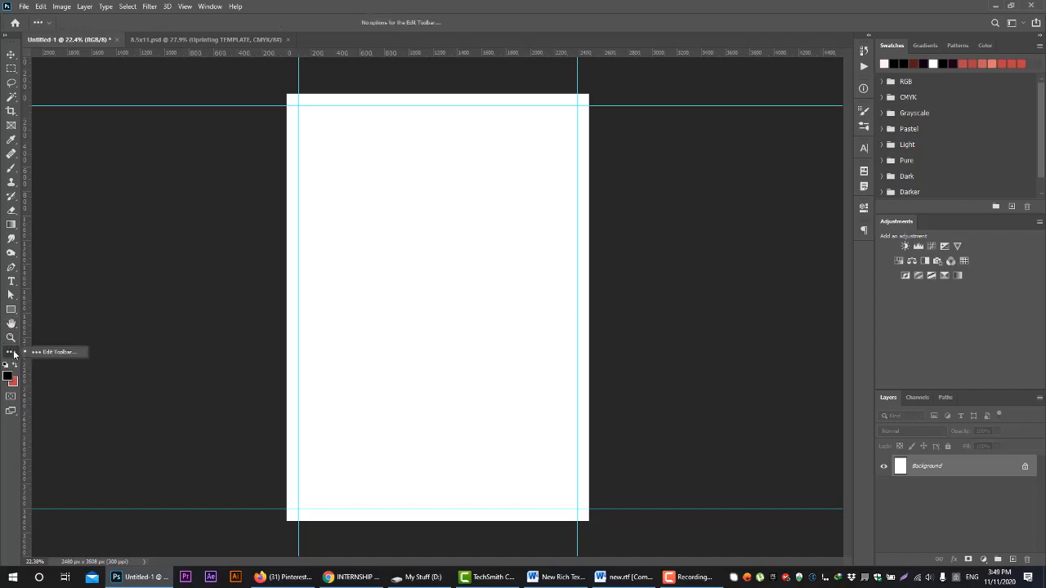
left_click(14, 354)
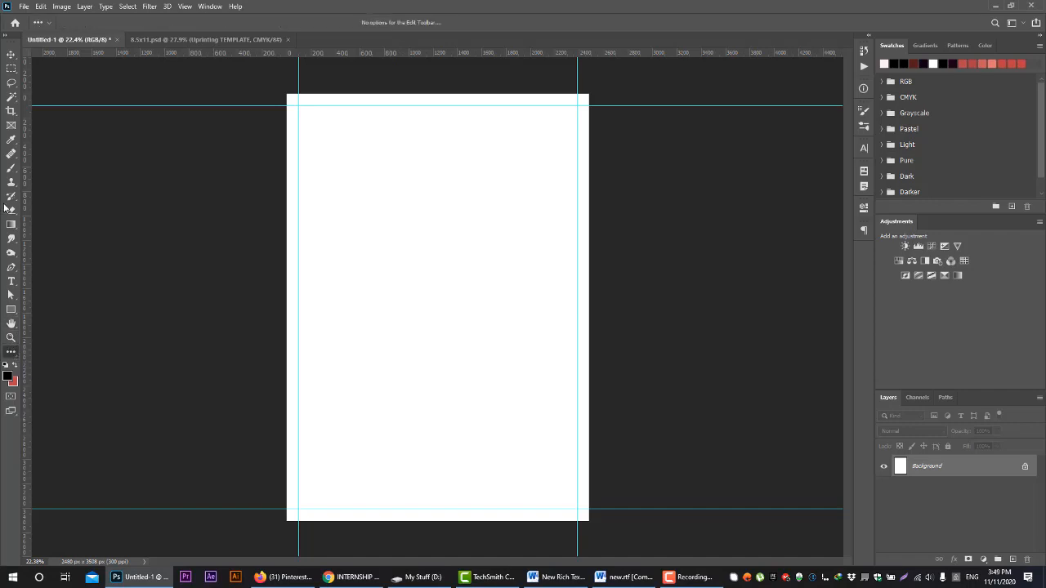
left_click(12, 111)
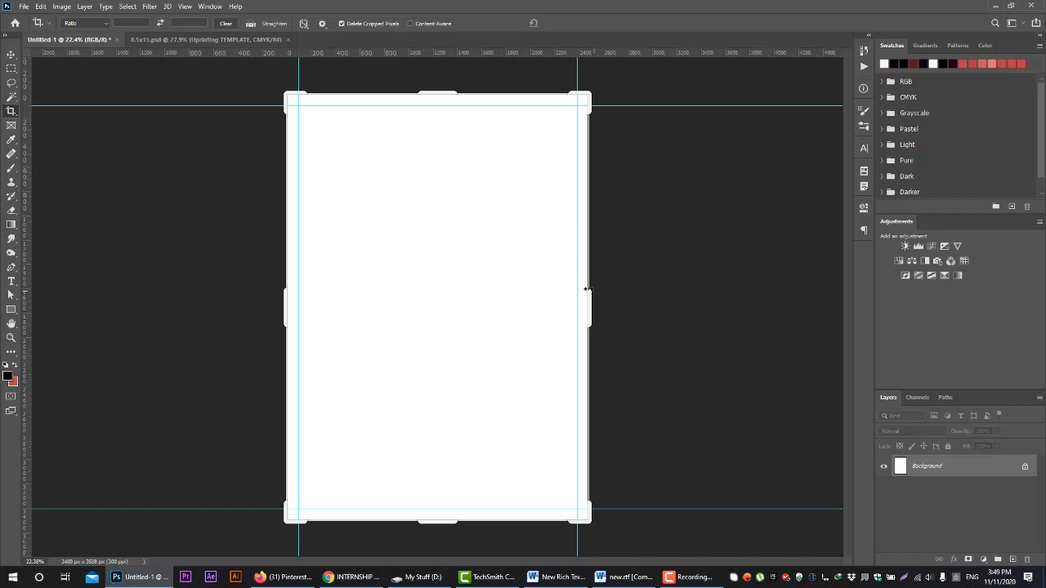
left_click(204, 39)
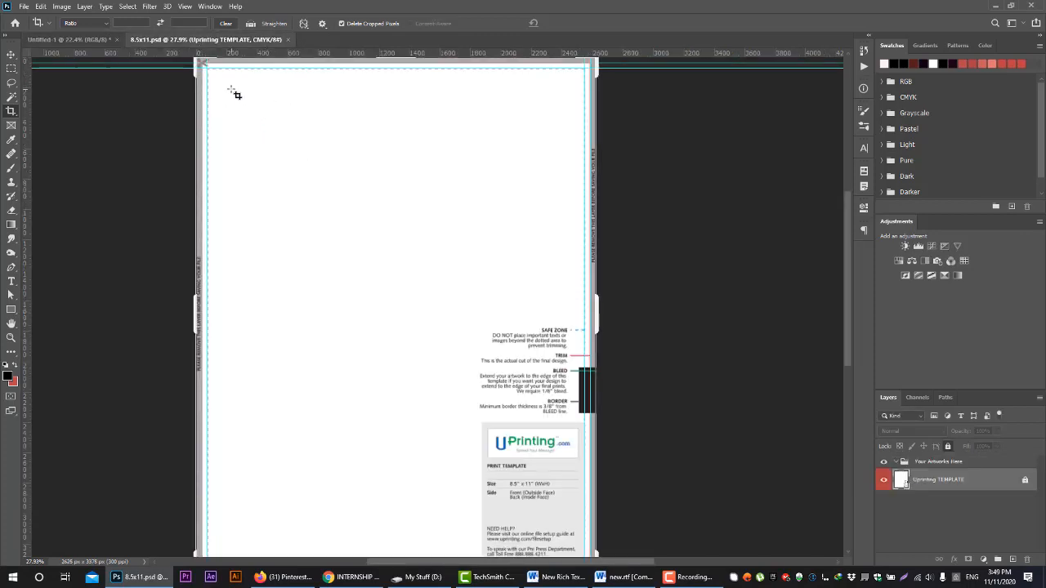
Switch to Firefox, open the UPrinting website in a new tab and go to its print templates page
left_click(282, 576)
left_click(942, 9)
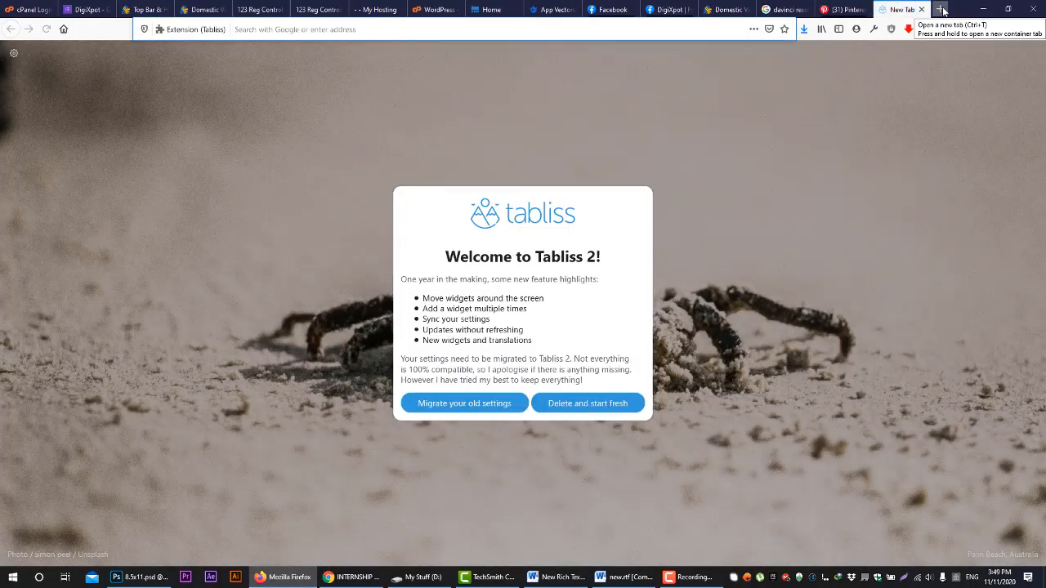
type("uprinting.com/")
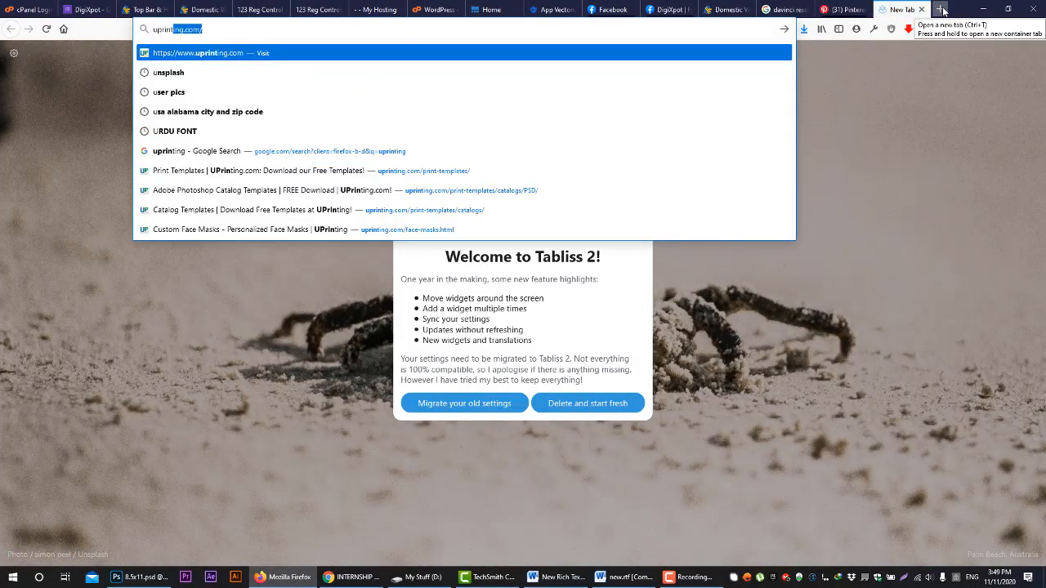
key("Return")
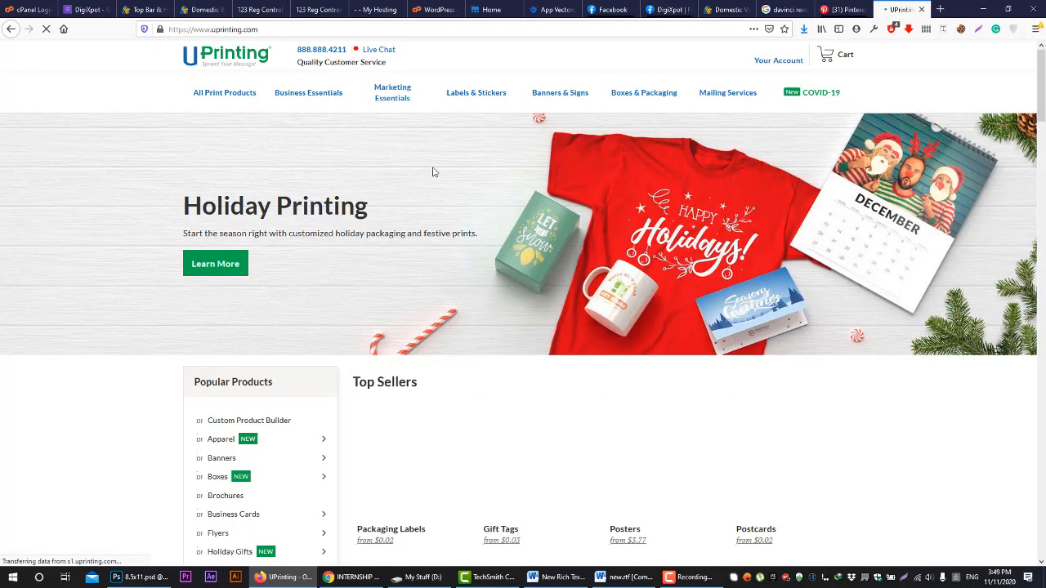
scroll(662, 491, "down", 20)
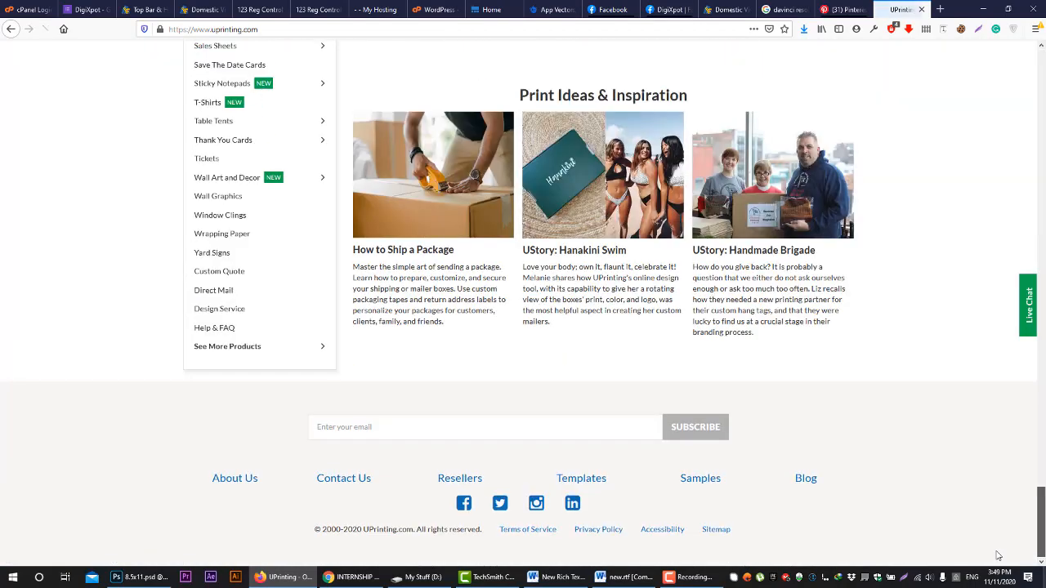
left_click(589, 476)
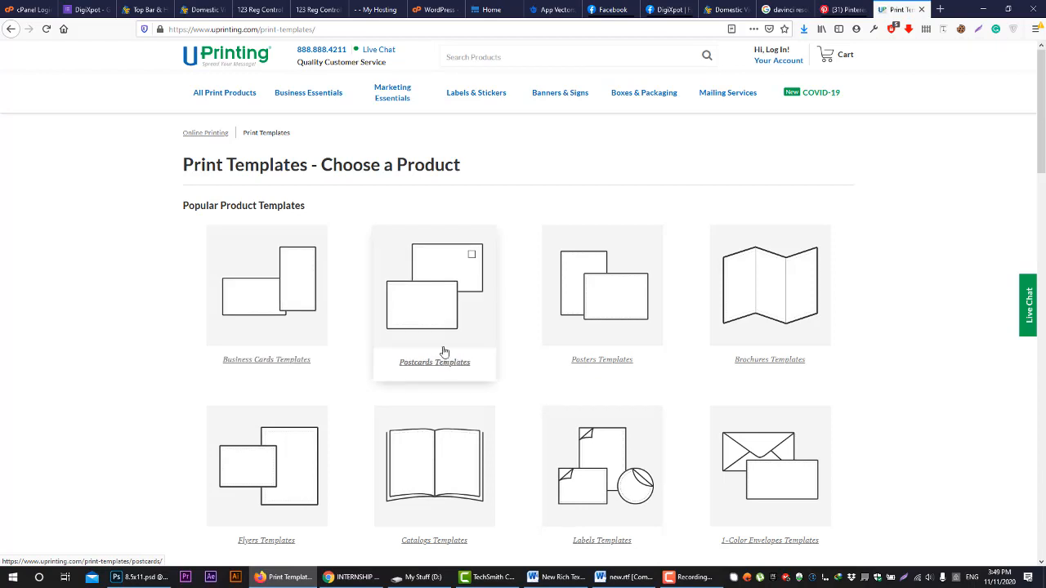
Look through the popular product templates and the additional print templates list, dismissing the newsletter sign-up popup
scroll(731, 344, "down", 1)
scroll(731, 344, "down", 2)
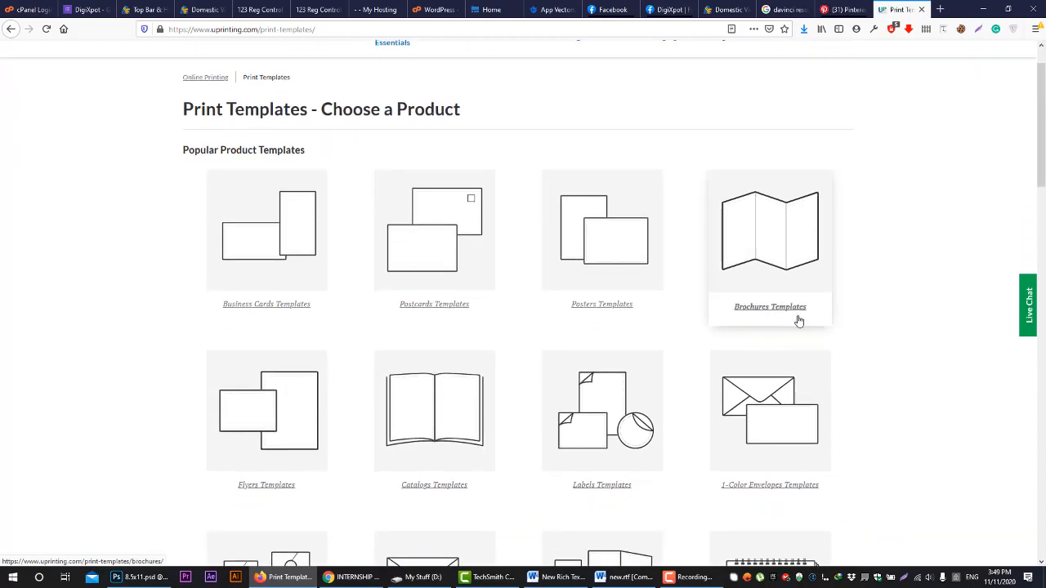
scroll(779, 332, "down", 3)
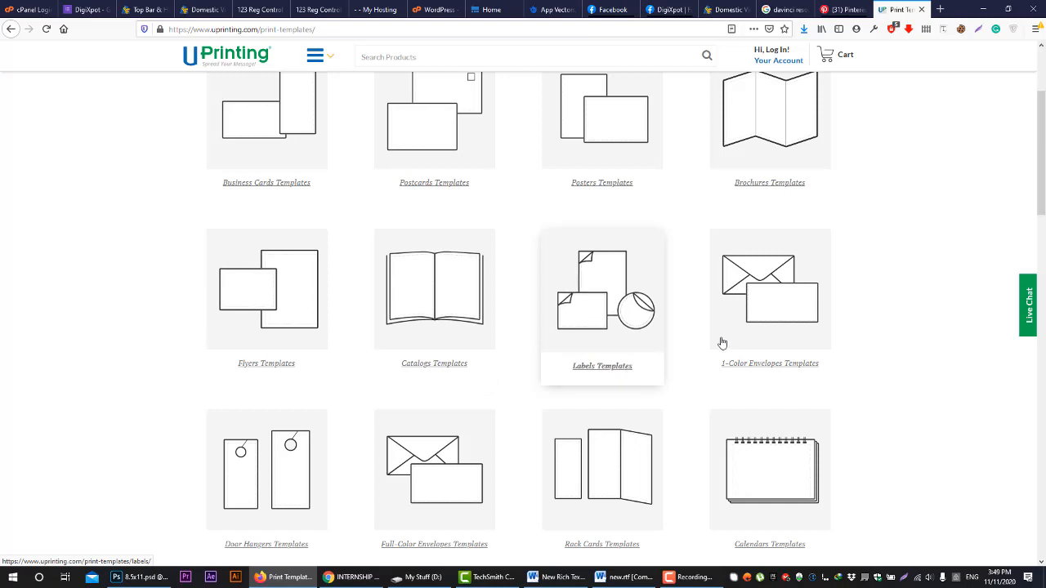
scroll(772, 284, "down", 2)
scroll(286, 480, "down", 1)
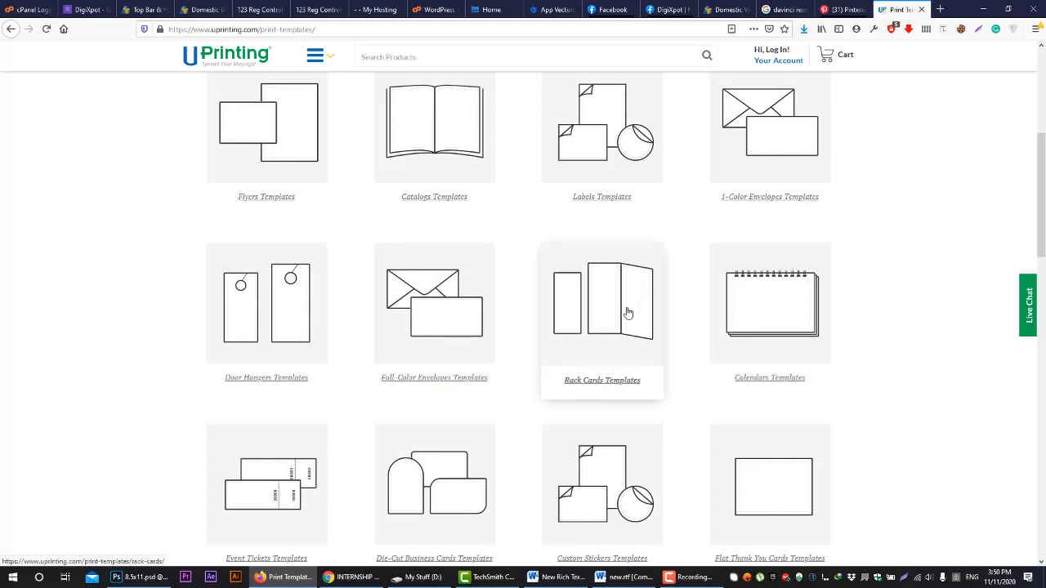
scroll(554, 442, "down", 1)
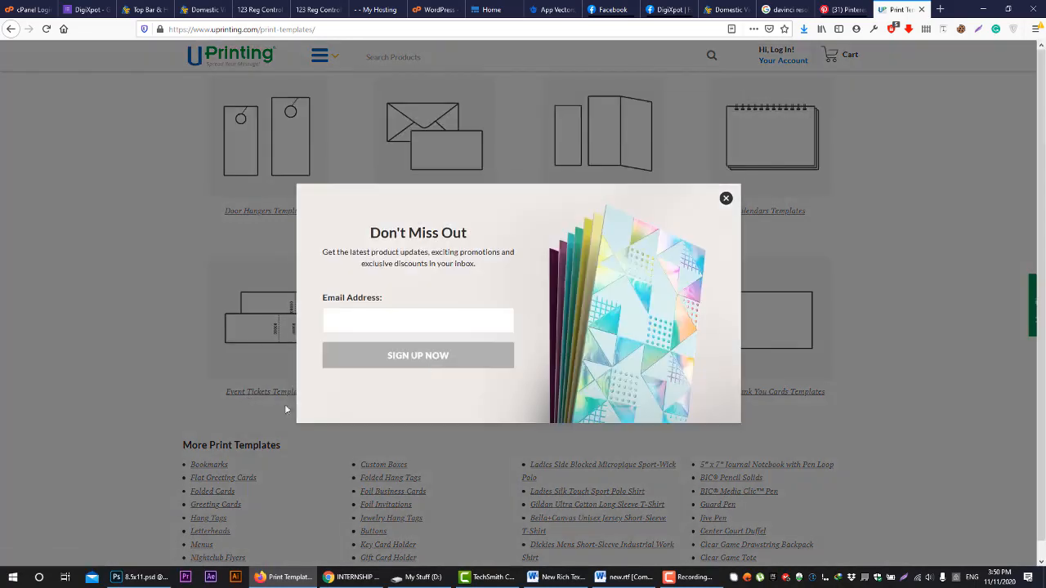
left_click(723, 198)
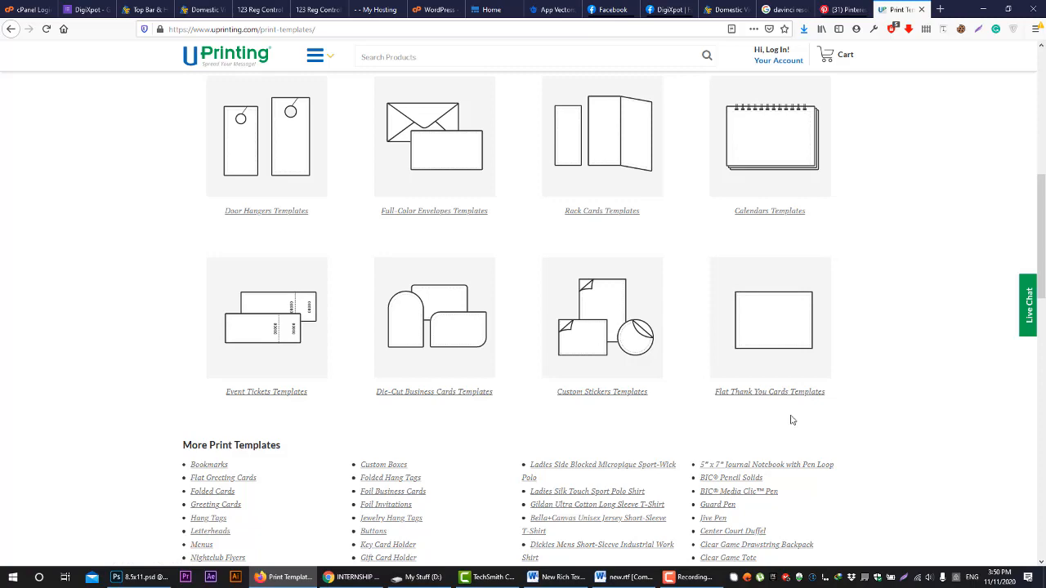
scroll(367, 397, "down", 2)
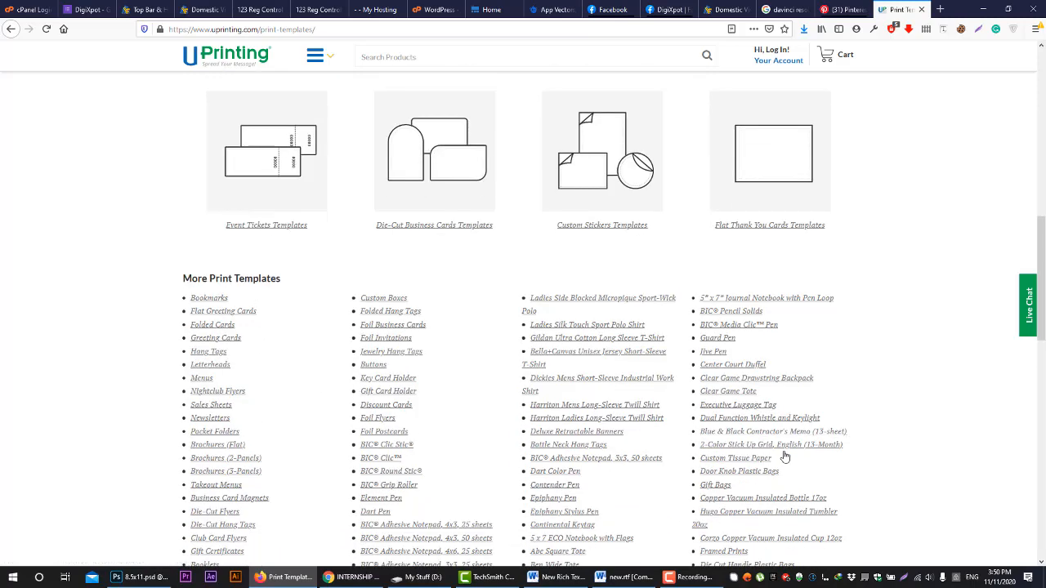
scroll(784, 456, "down", 1)
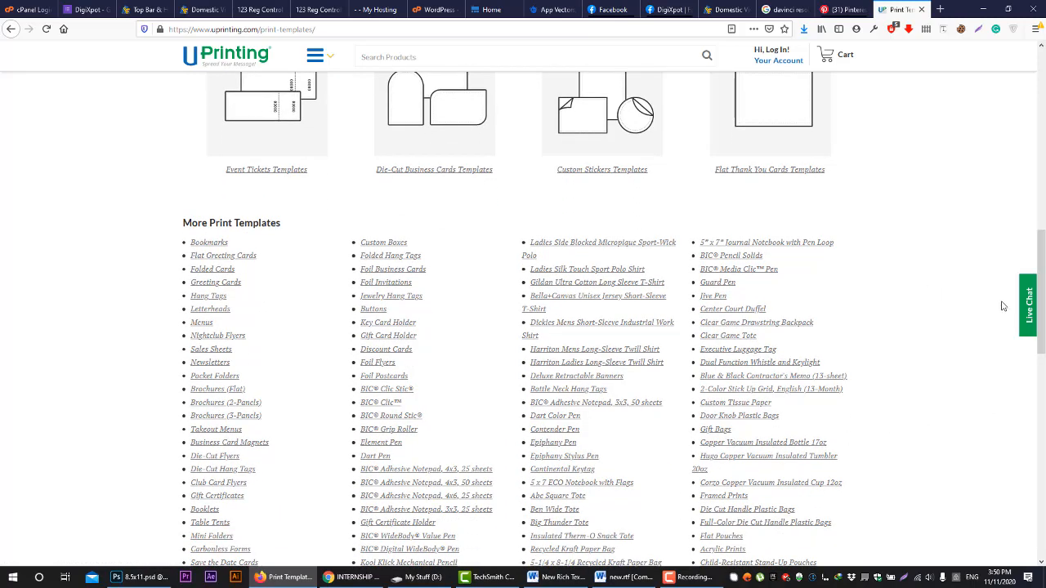
scroll(1005, 327, "up", 6)
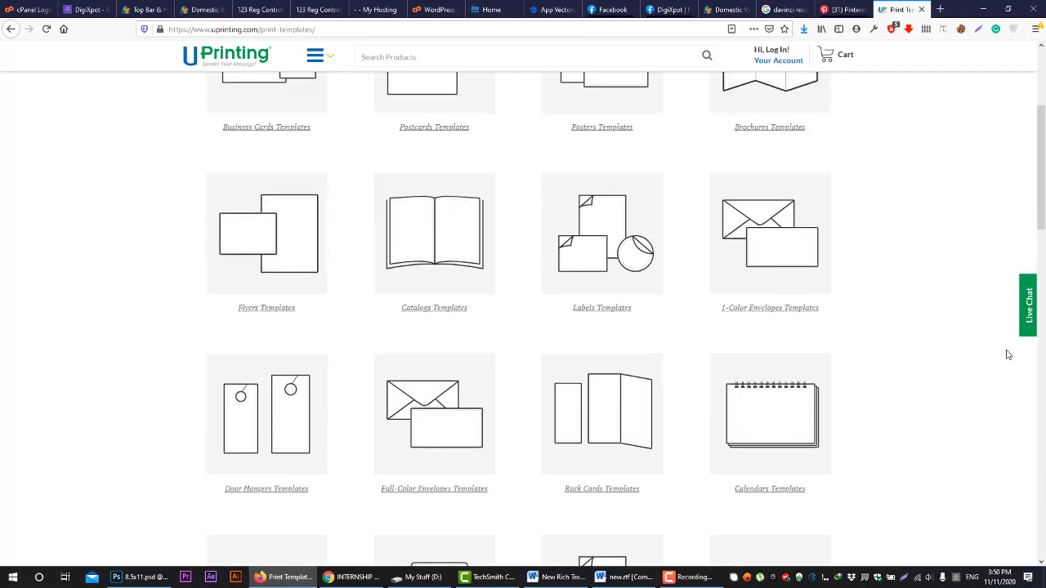
scroll(1008, 354, "up", 2)
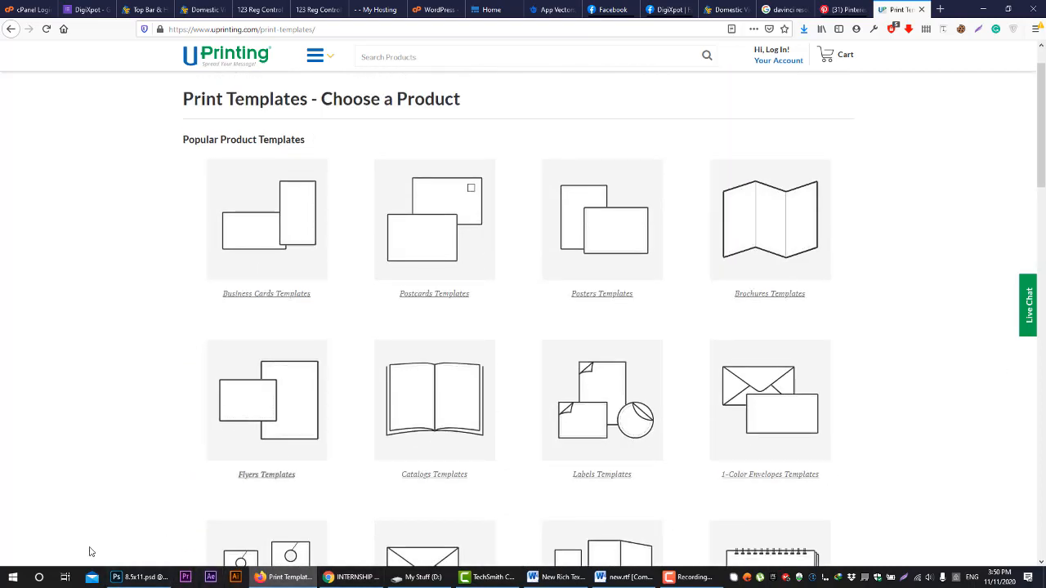
Switch to Photoshop and hide the Uprinting TEMPLATE layer in 8.5x11.psd
left_click(134, 578)
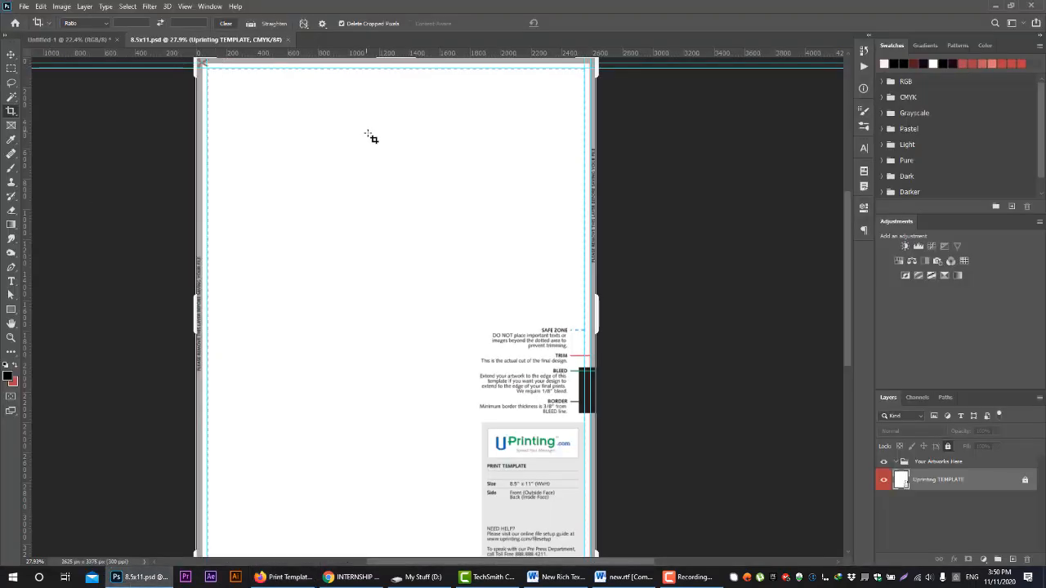
left_click(883, 480)
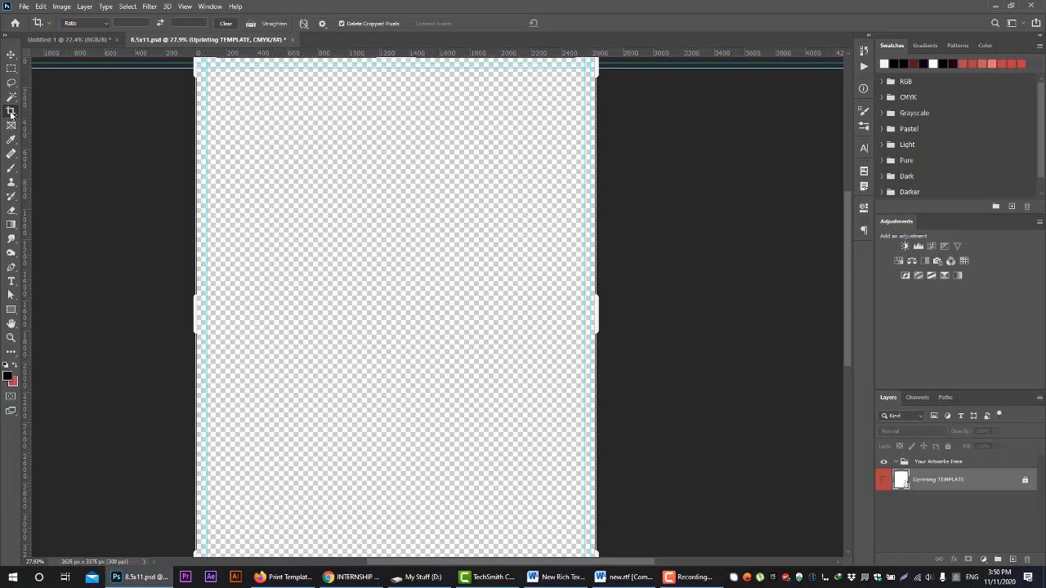
Remove all four margin guides from the untitled A4 document with the Move tool
left_click(65, 39)
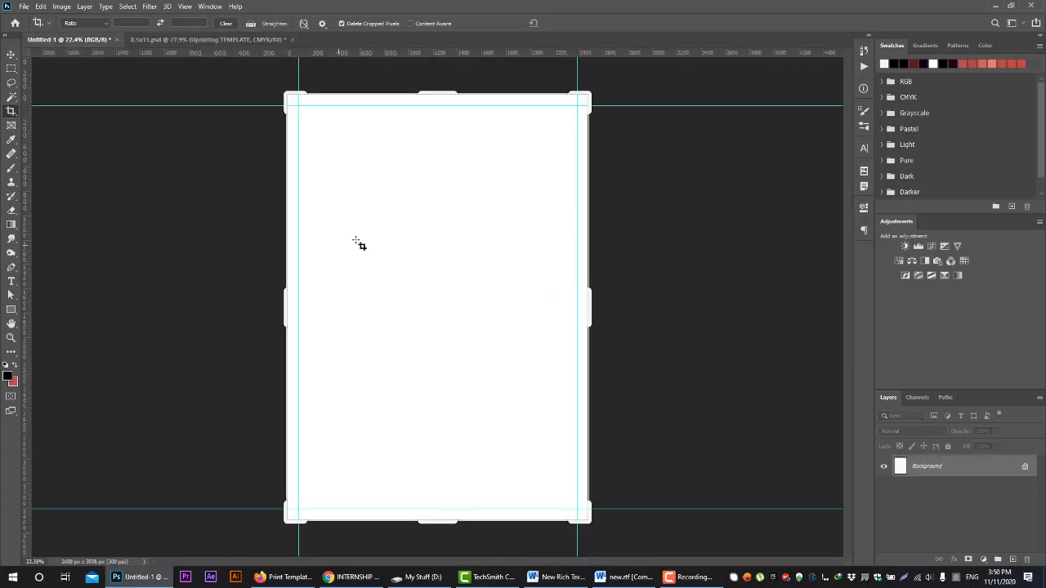
left_click(12, 54)
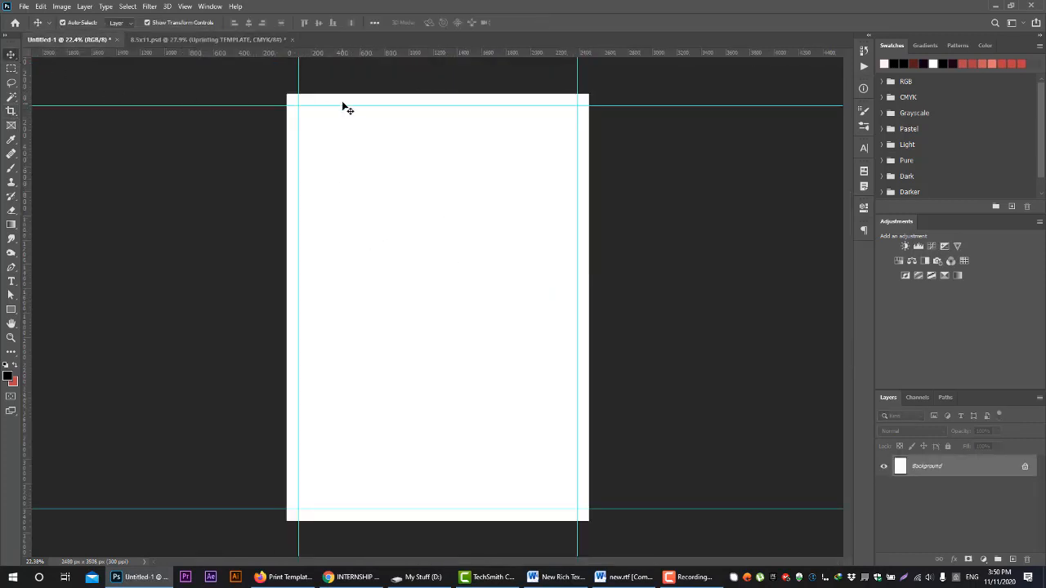
left_click_drag(348, 106, 345, 48)
left_click_drag(298, 105, 259, 101)
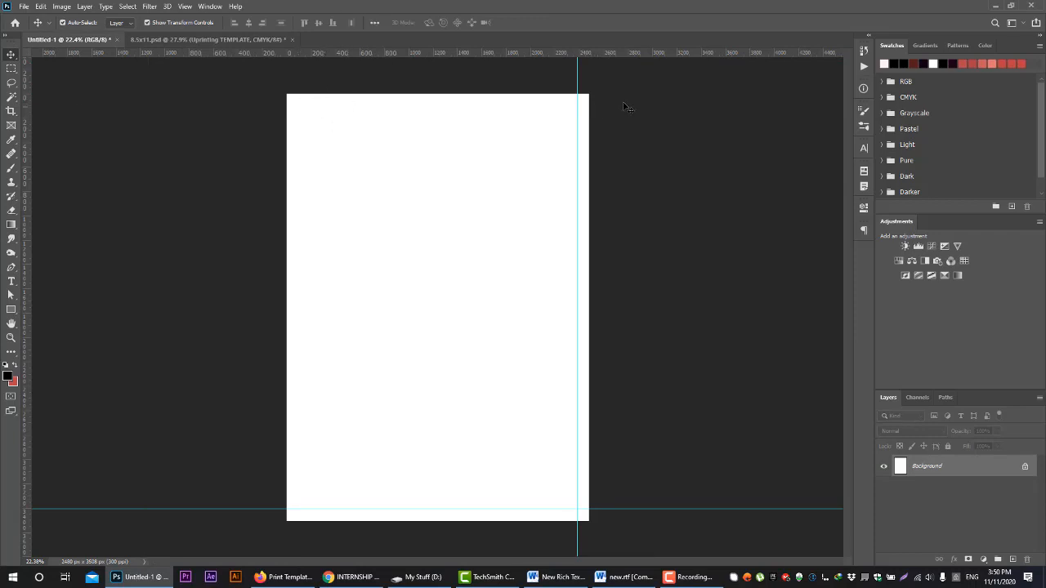
left_click_drag(583, 98, 576, 50)
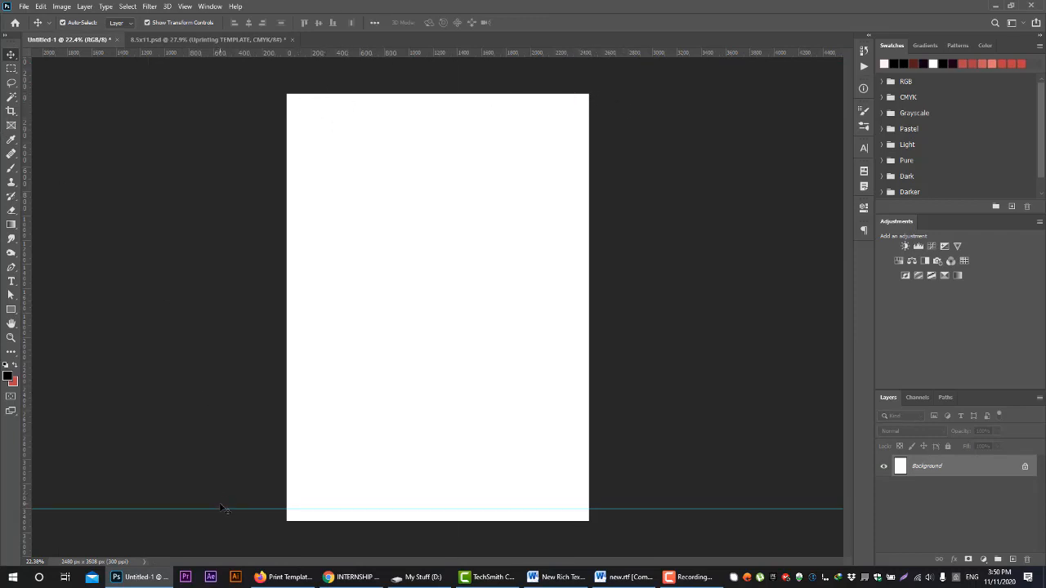
left_click_drag(218, 510, 229, 41)
Compare the guides in 8.5x11.psd with the untitled A4 page
left_click(229, 39)
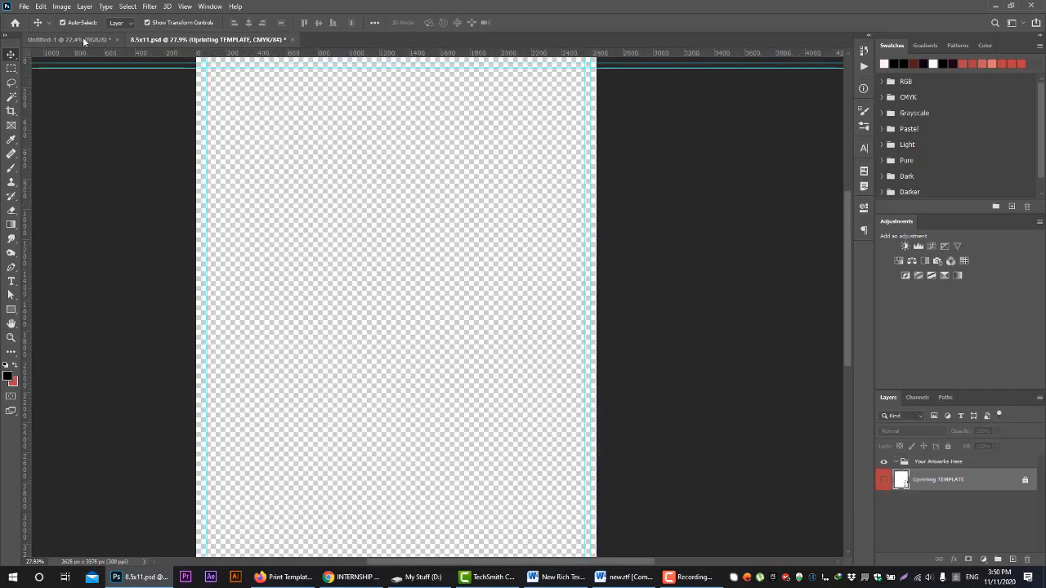
left_click(83, 39)
left_click(171, 39)
left_click(58, 40)
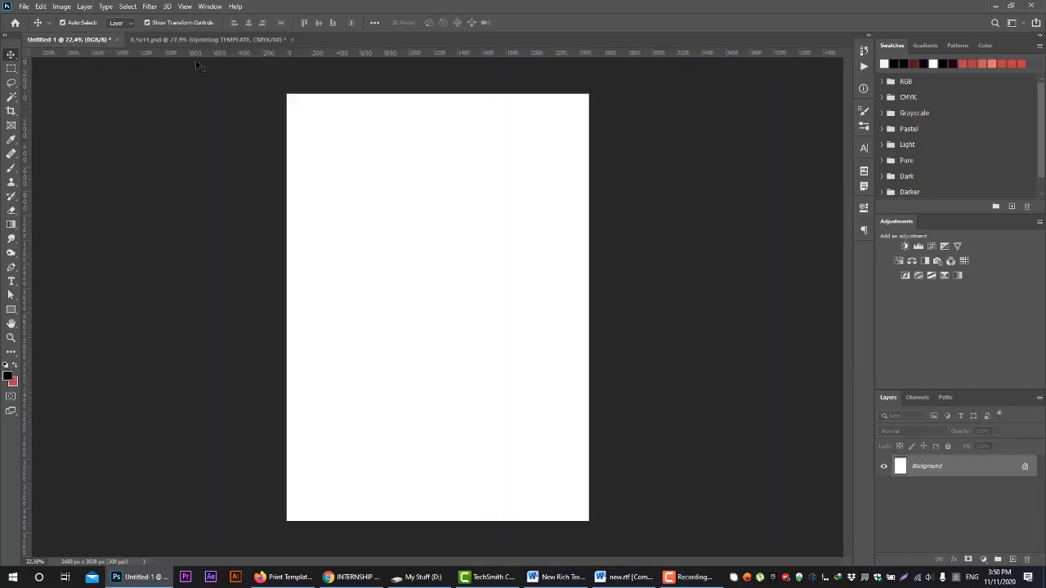
Place a trial vertical guide near the page's left edge and remove it again
left_click_drag(26, 126, 327, 155)
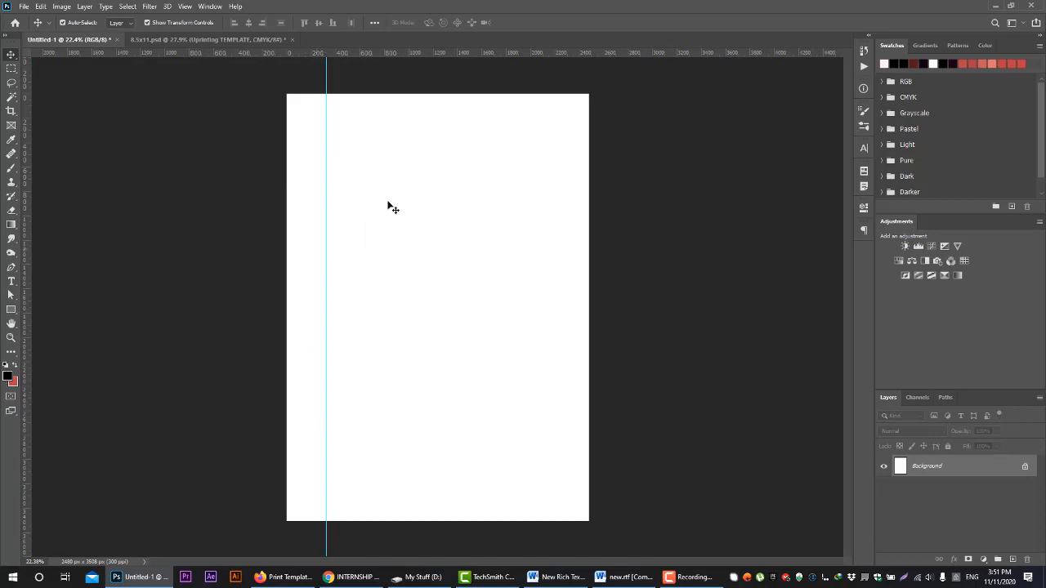
left_click_drag(329, 87, 24, 78)
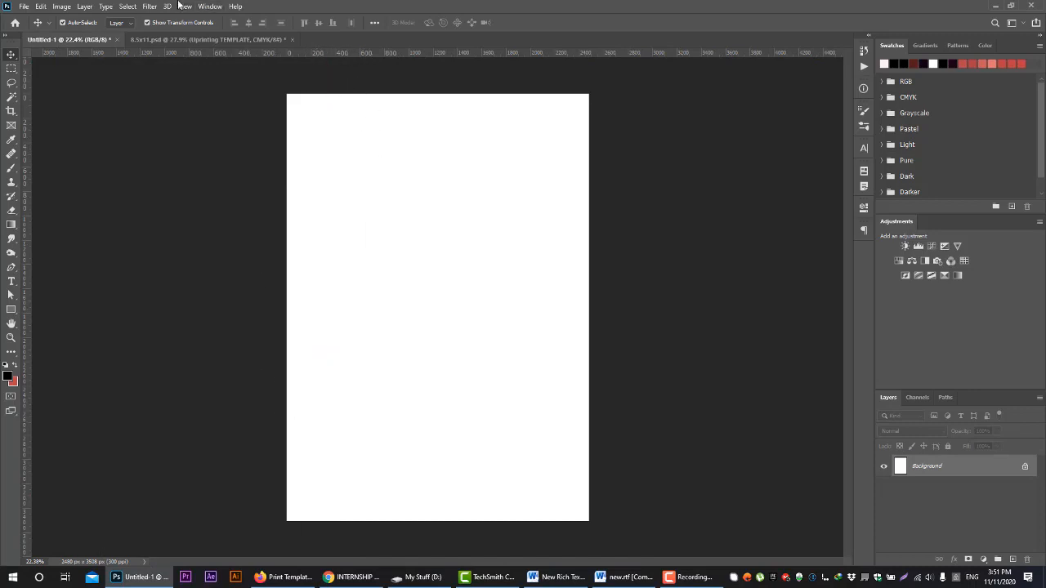
Start a new guide layout for the A4 page and set the number of columns to 8
left_click(185, 6)
left_click(219, 322)
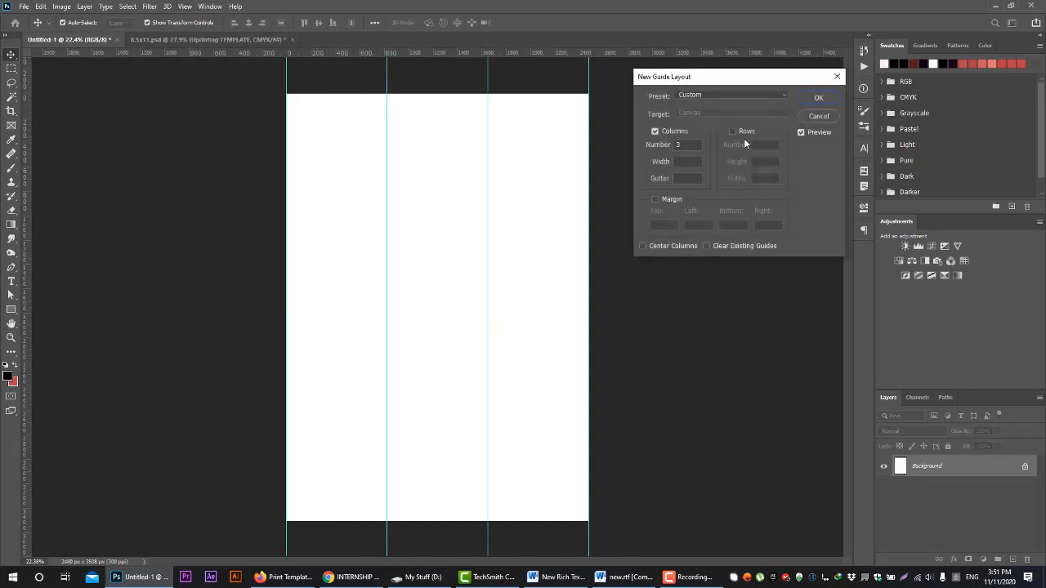
left_click_drag(758, 75, 804, 102)
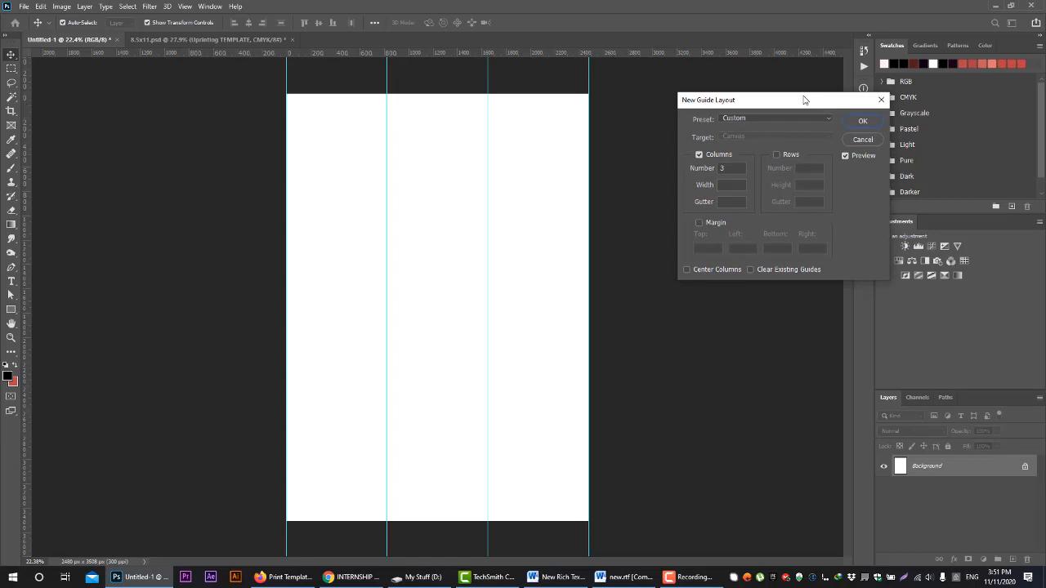
double_click(724, 170)
type("5")
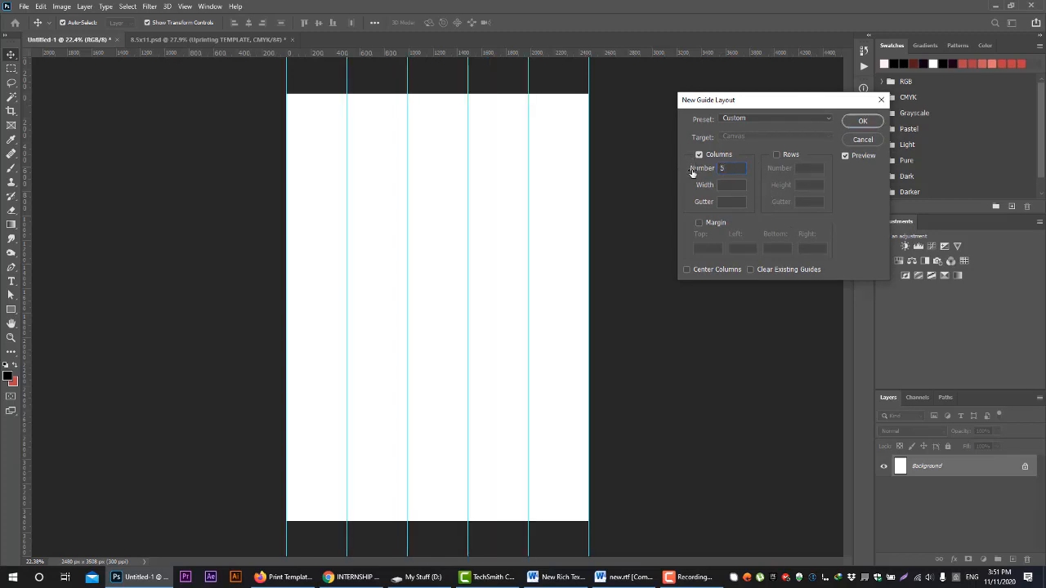
type("8")
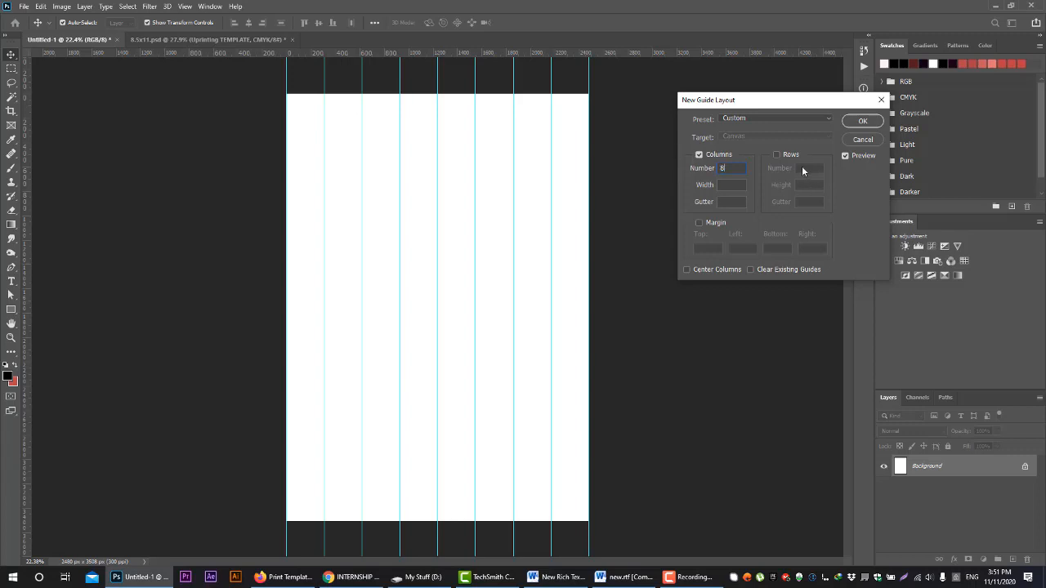
Enable rows in the guide layout with an empty row gutter and set the number of rows to 8
left_click(783, 156)
left_click_drag(814, 202, 759, 201)
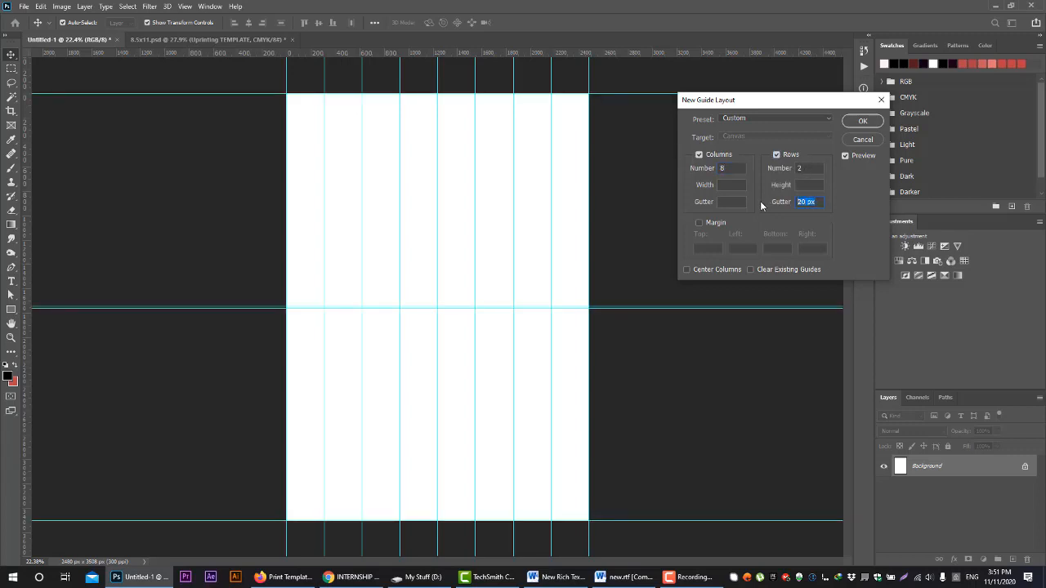
key("BackSpace")
left_click(813, 168)
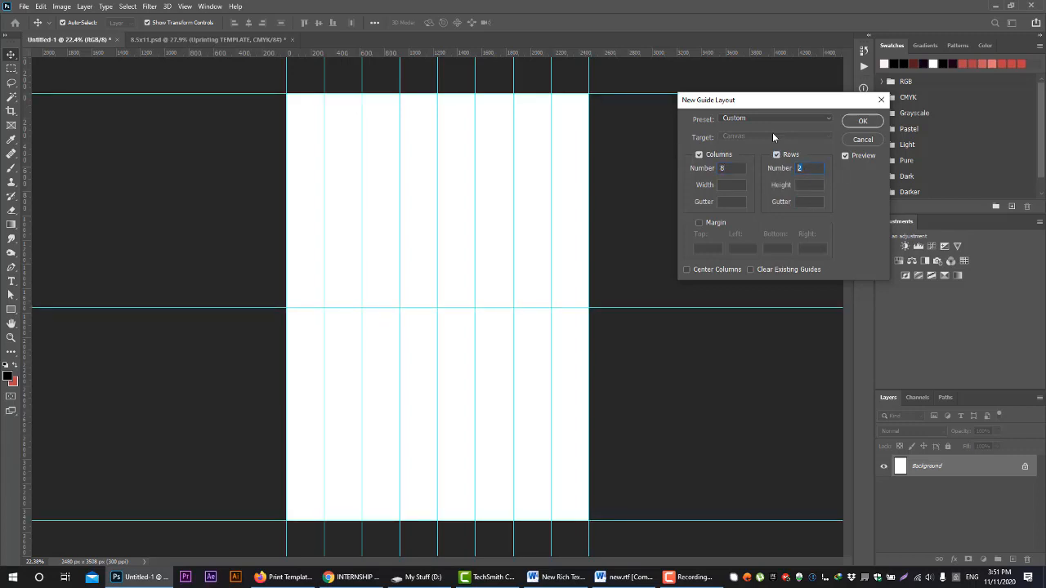
type("4")
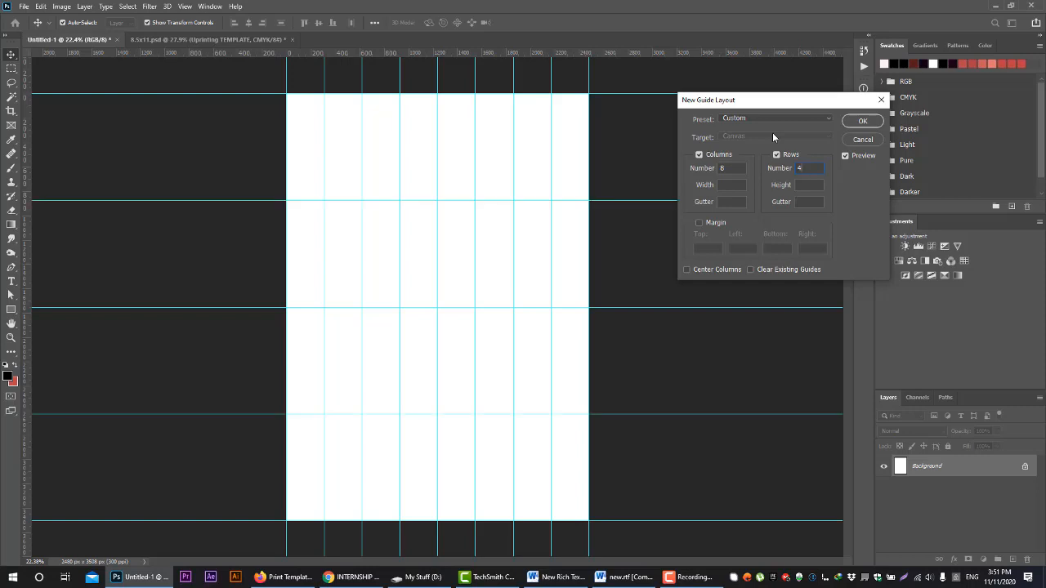
key("BackSpace")
type("8")
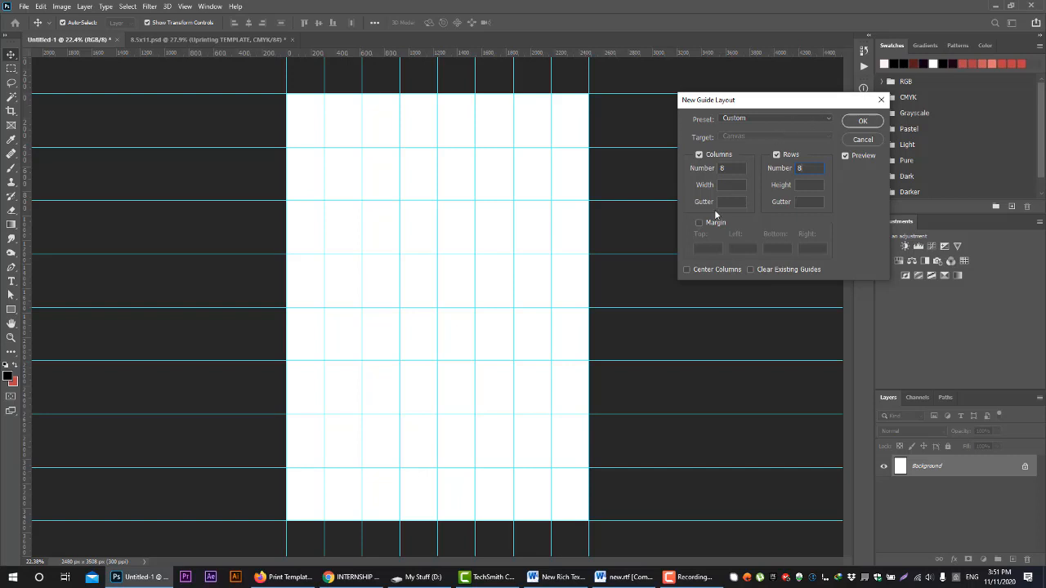
type("20")
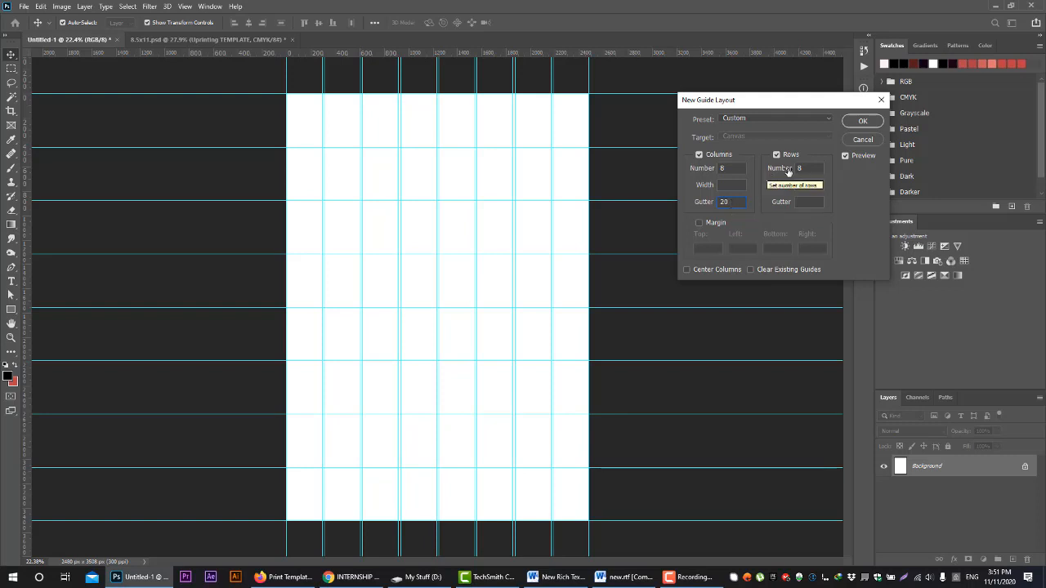
Set both the column gutter and the row gutter of the guide layout to 20 px
left_click(809, 202)
type("20")
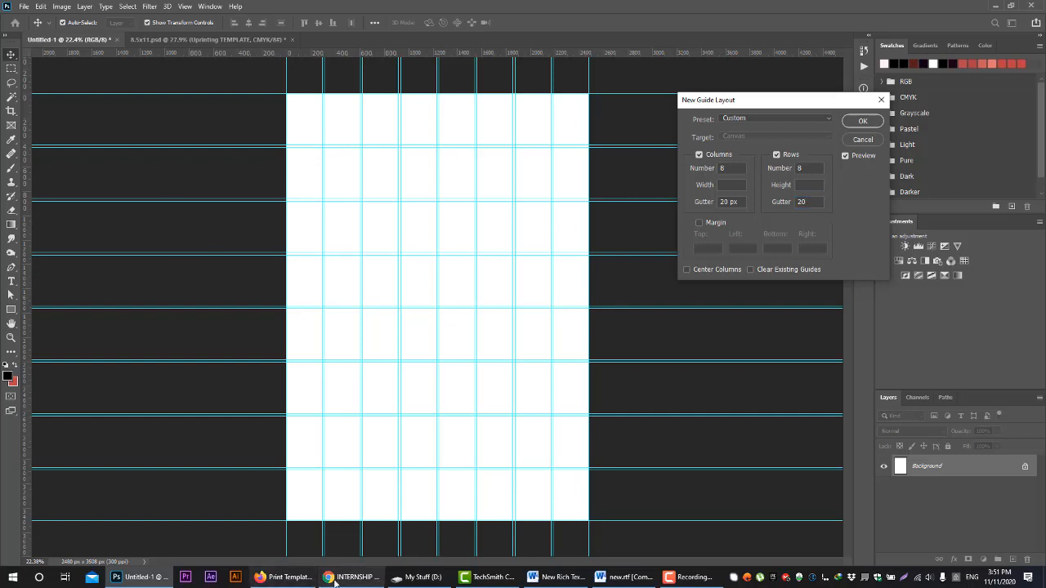
Switch to File Explorer and open the my psds folder inside old > work on drive D:
left_click(416, 576)
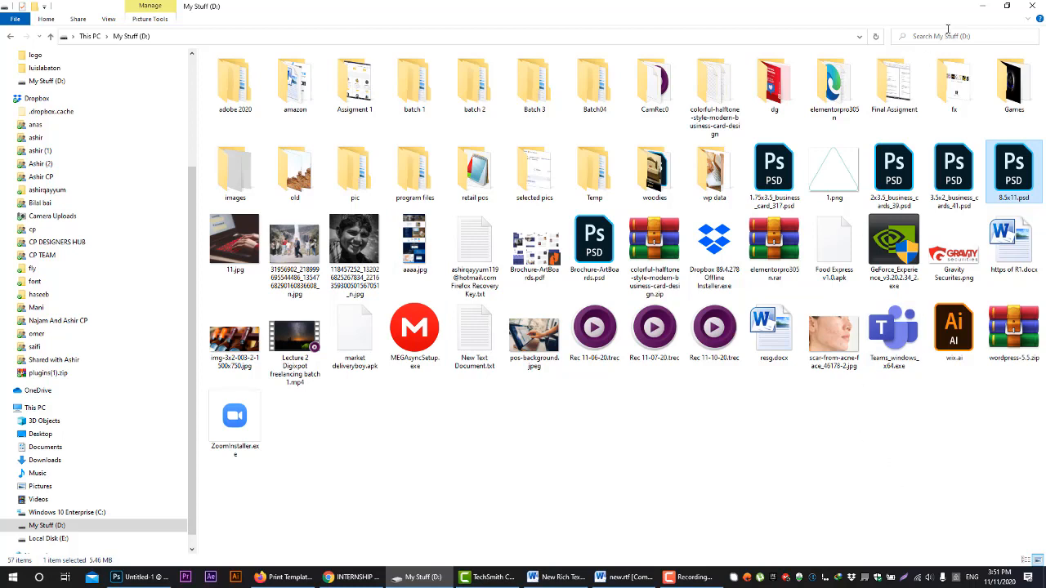
double_click(298, 181)
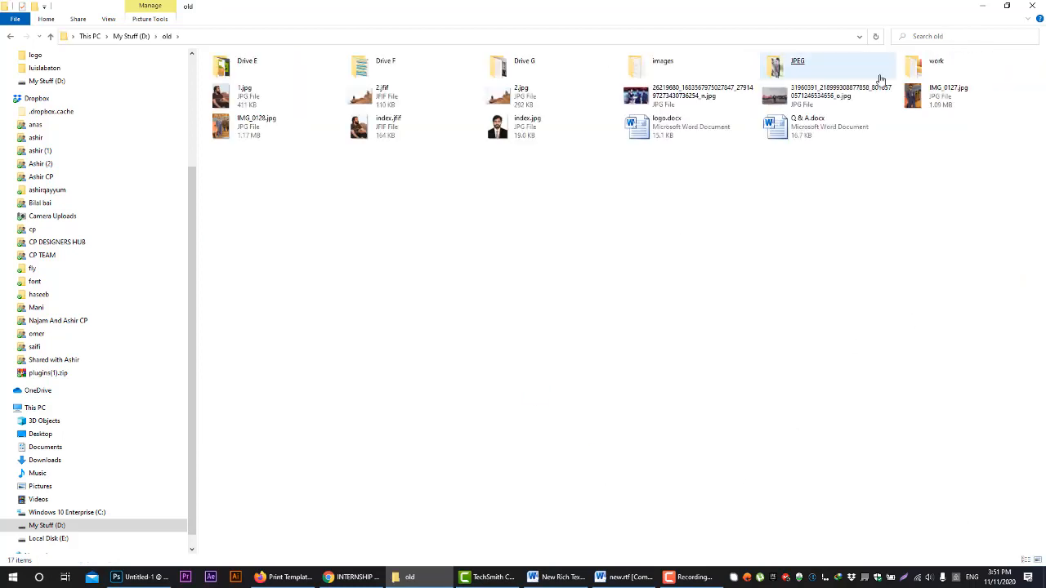
double_click(920, 72)
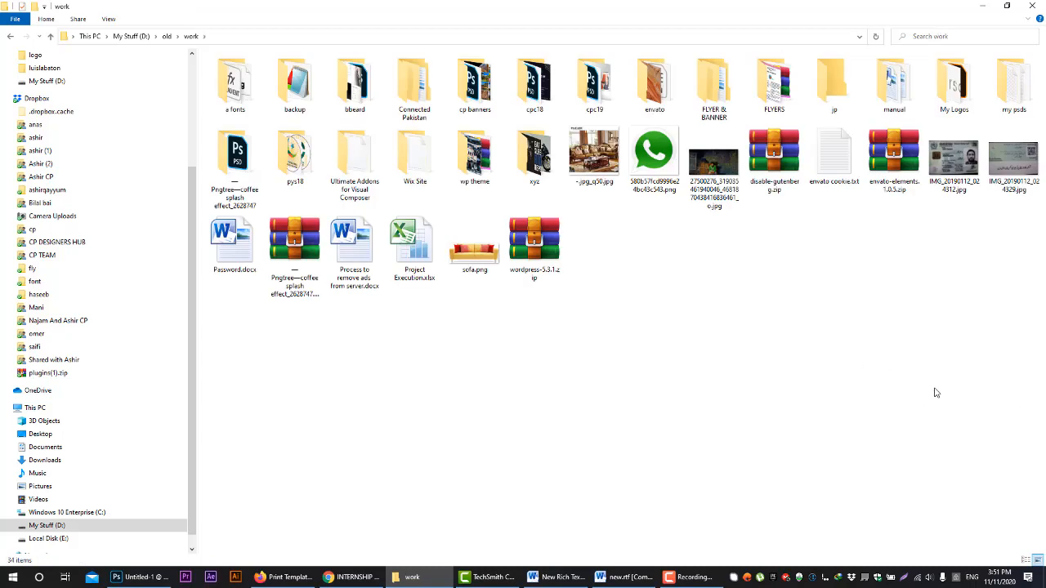
double_click(1017, 94)
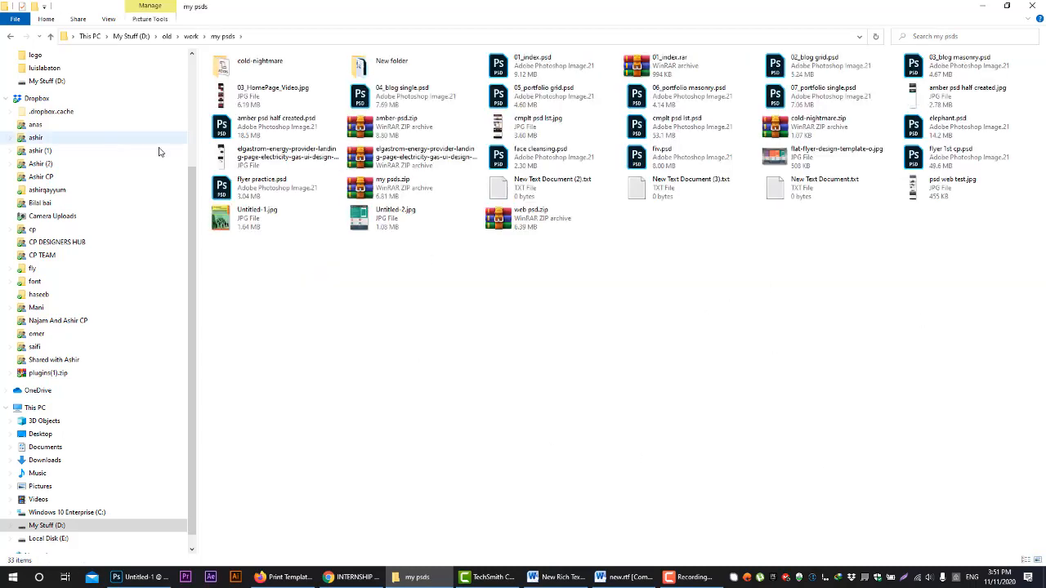
Open the elgastrom energy provider landing-page JPG in Photos and enlarge its Electricity & Gas header
double_click(260, 165)
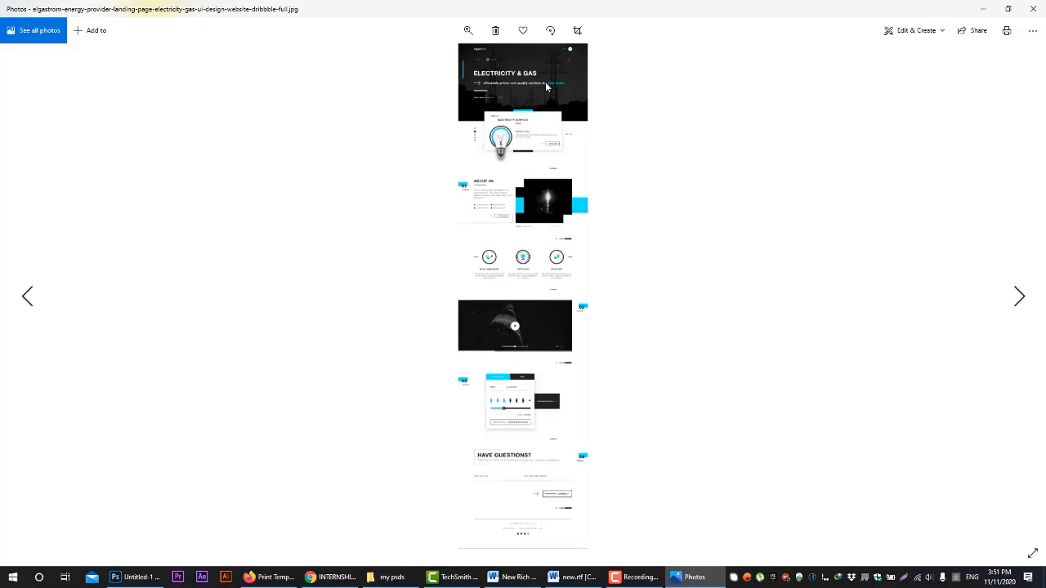
left_click(467, 30)
left_click_drag(417, 57, 436, 81)
scroll(436, 82, "up", 10)
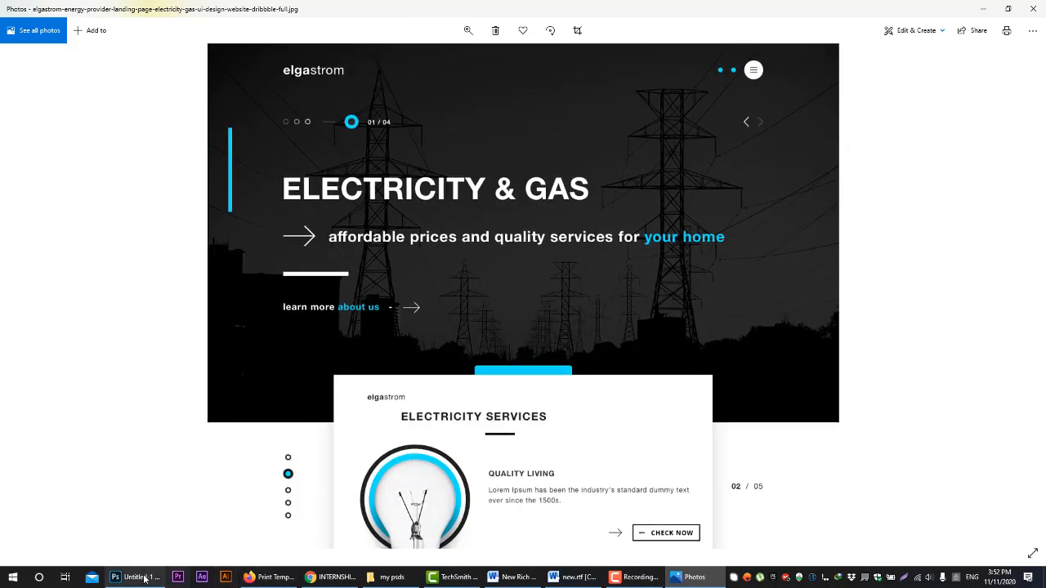
Compare the guide grid in Photoshop with the elgastrom landing page, examining how its sections align from header to contact form
left_click(136, 577)
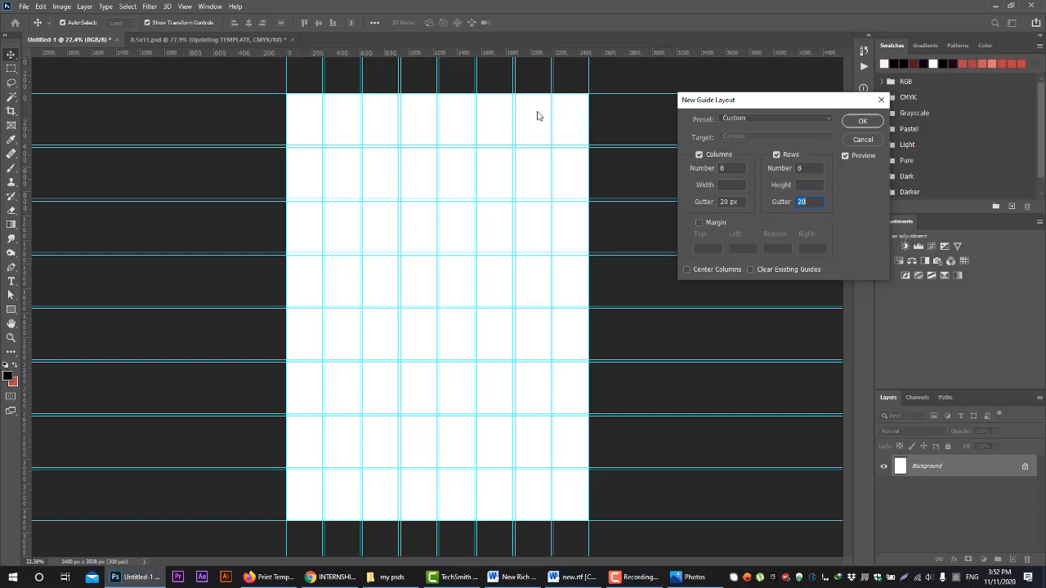
left_click(270, 576)
scroll(367, 415, "up", 2)
left_click(690, 577)
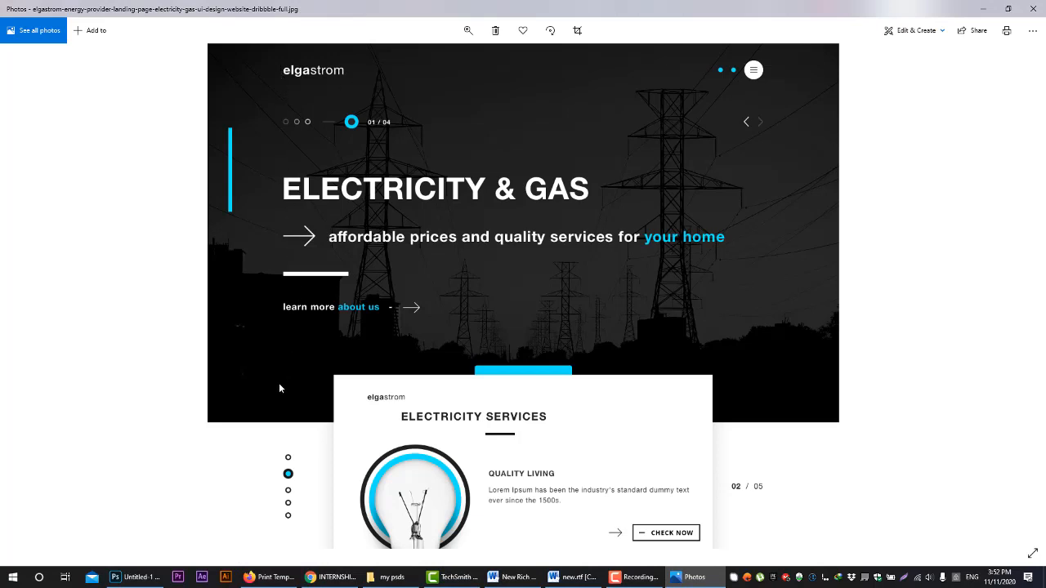
scroll(302, 367, "down", 5)
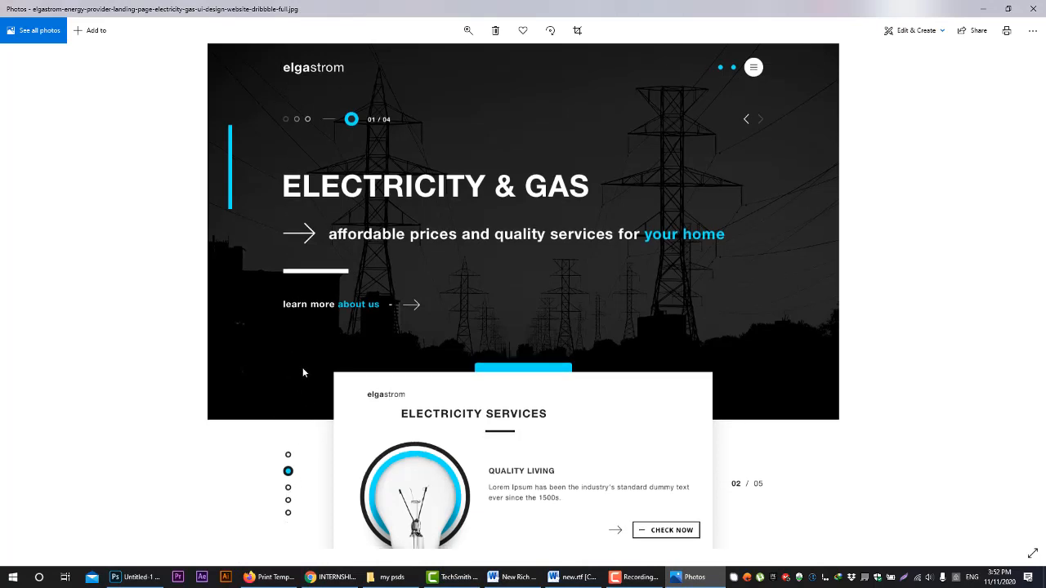
scroll(278, 488, "down", 2)
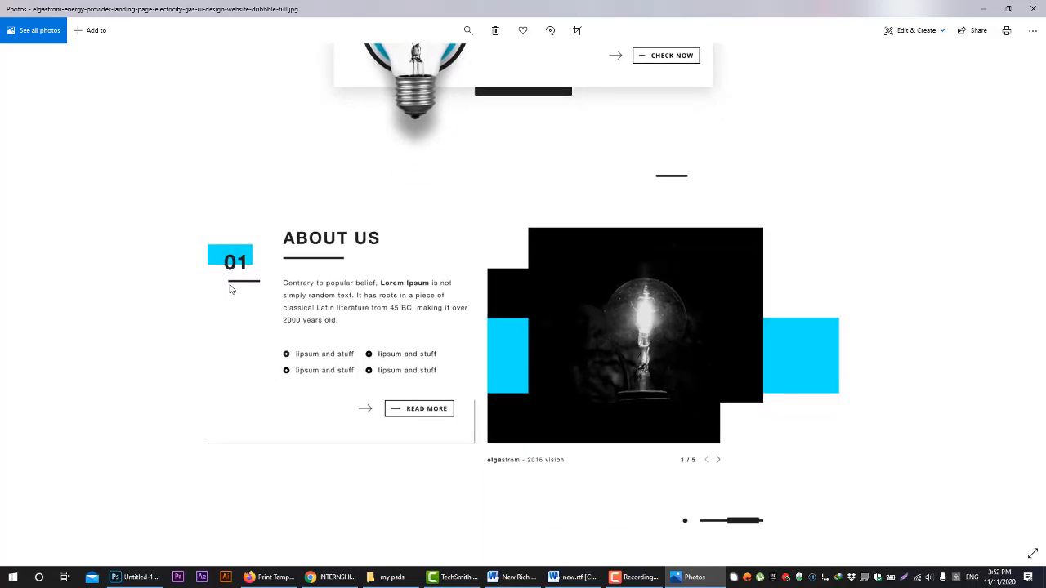
scroll(270, 408, "down", 5)
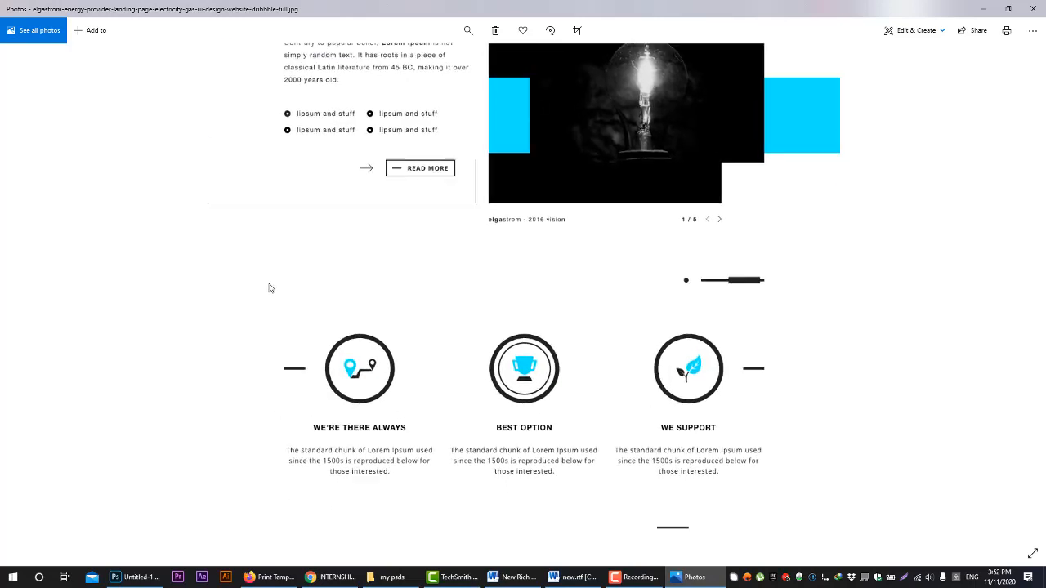
scroll(271, 334, "down", 7)
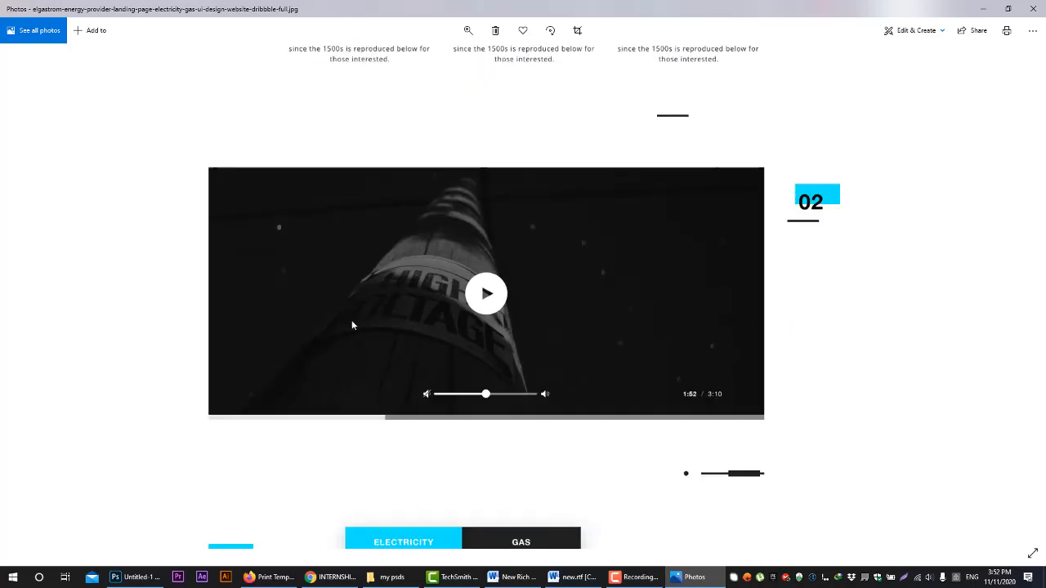
scroll(341, 460, "down", 4)
scroll(289, 434, "up", 3)
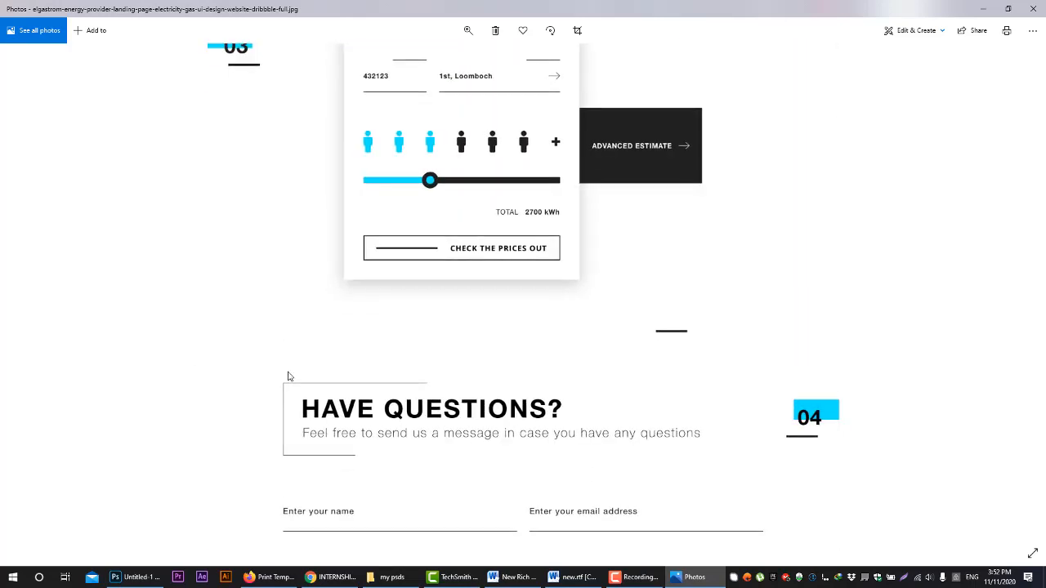
scroll(292, 470, "up", 18)
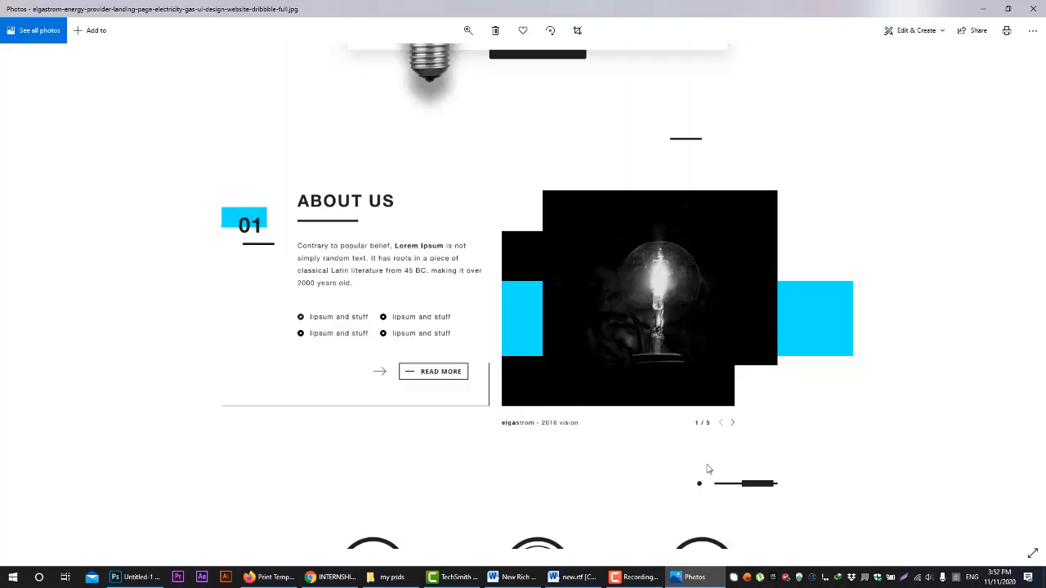
scroll(783, 327, "up", 2)
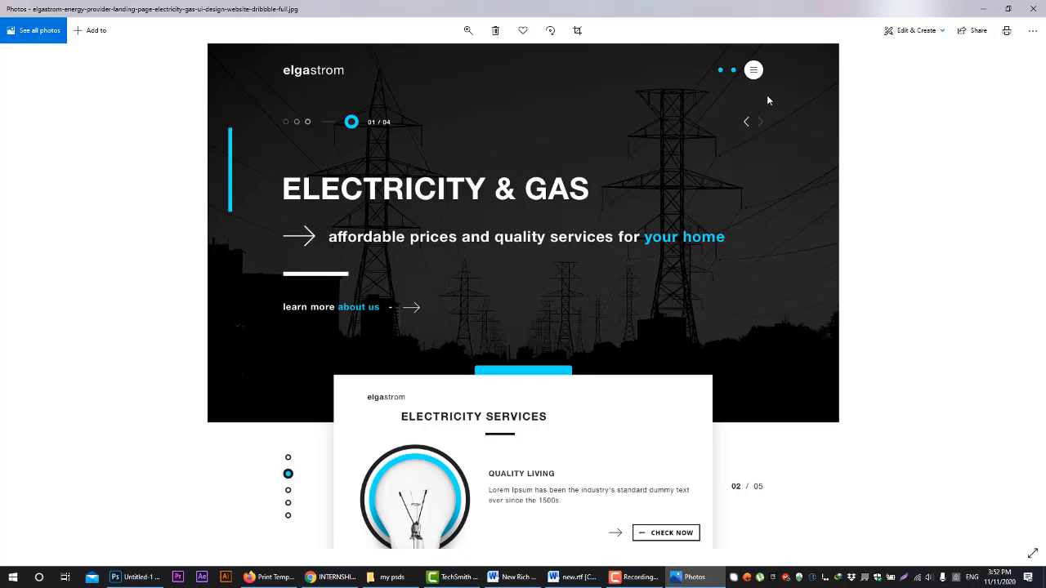
Switch back to Photoshop and discard the previewed guide layout on the A4 page
left_click(134, 576)
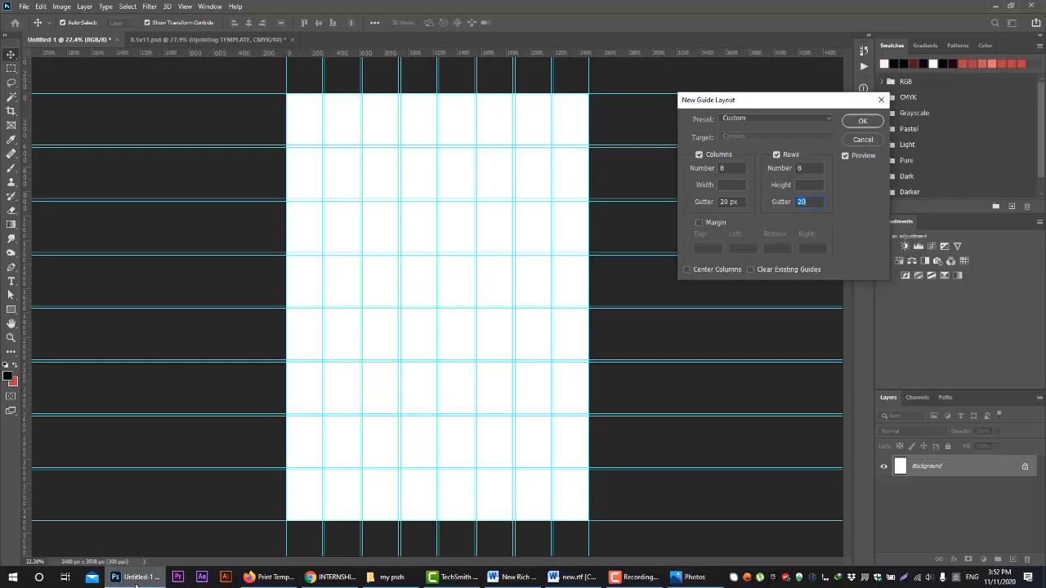
left_click(861, 140)
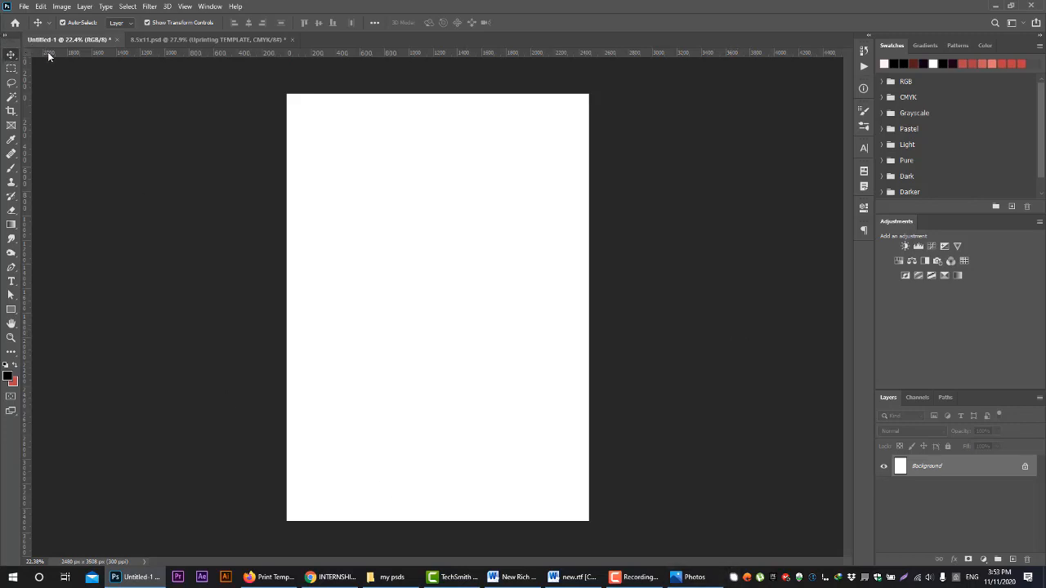
left_click(27, 5)
left_click(27, 4)
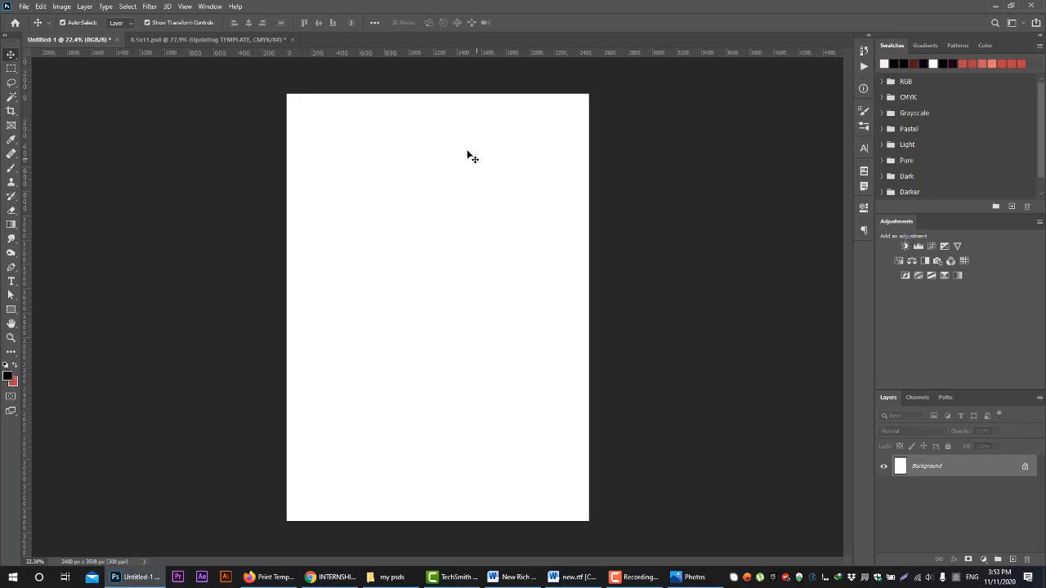
Switch to Firefox, view the Creative Business Flyer pin on Pinterest for inspiration, and return to Photoshop
left_click(269, 576)
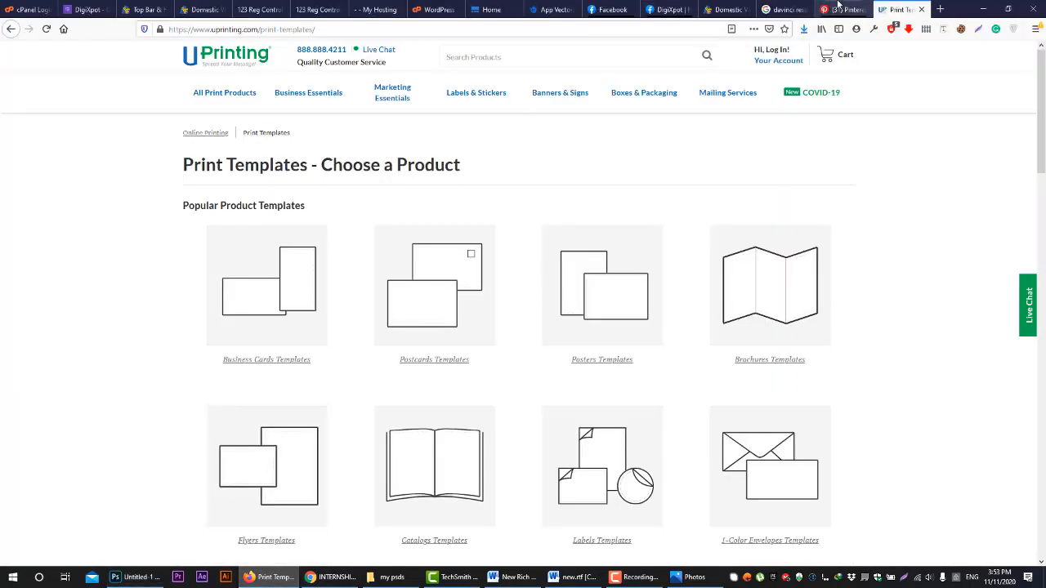
left_click(841, 9)
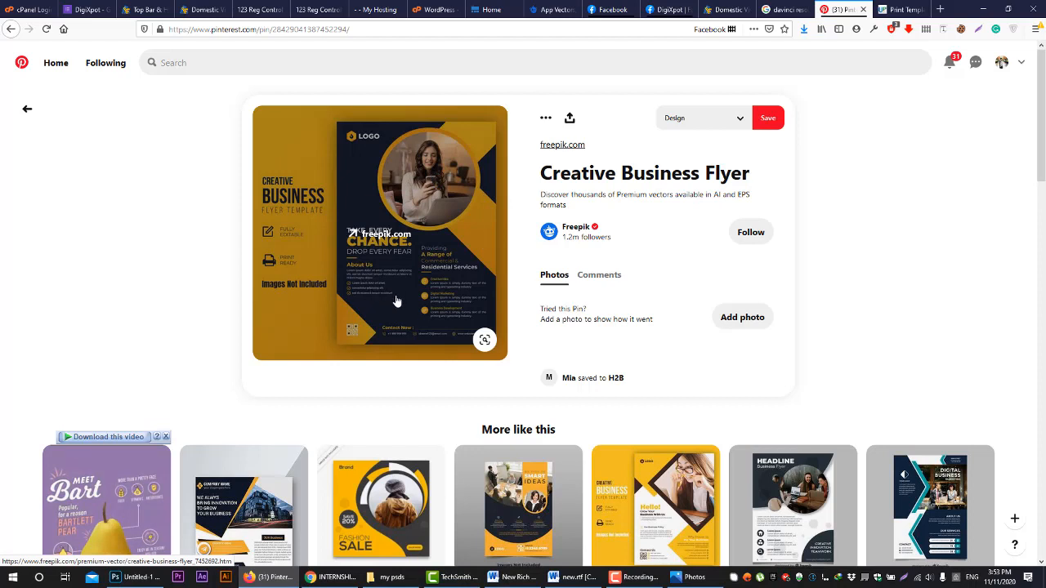
left_click(142, 577)
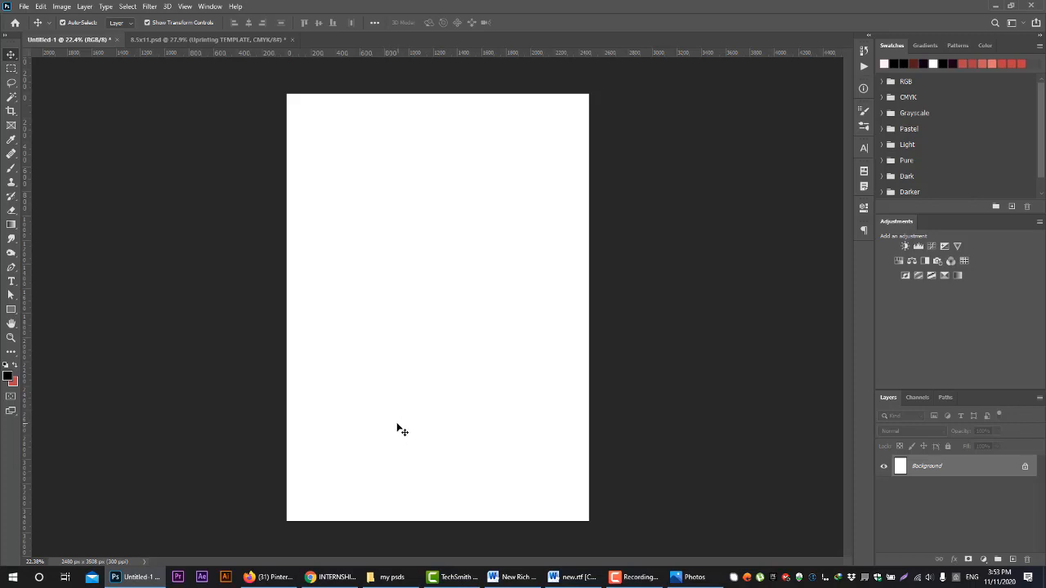
Place the axax.jpg photo as an embedded image on the blank A4 page
left_click(23, 7)
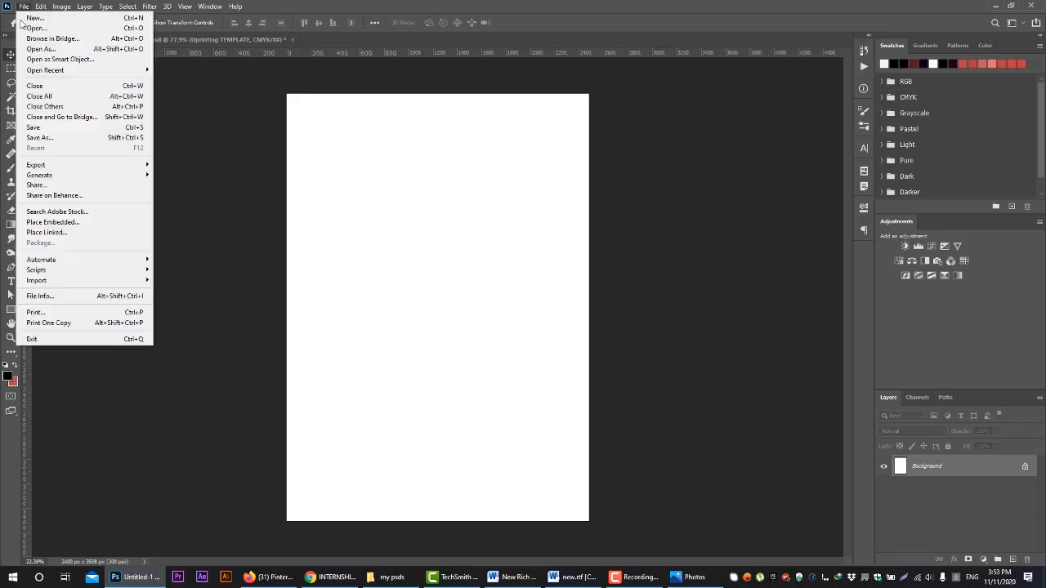
left_click(112, 222)
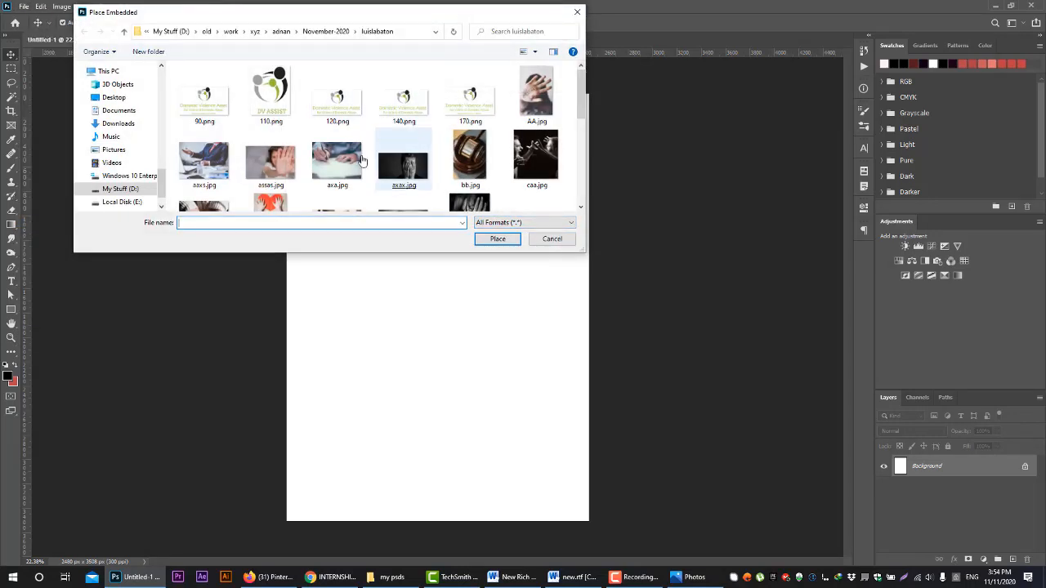
double_click(409, 176)
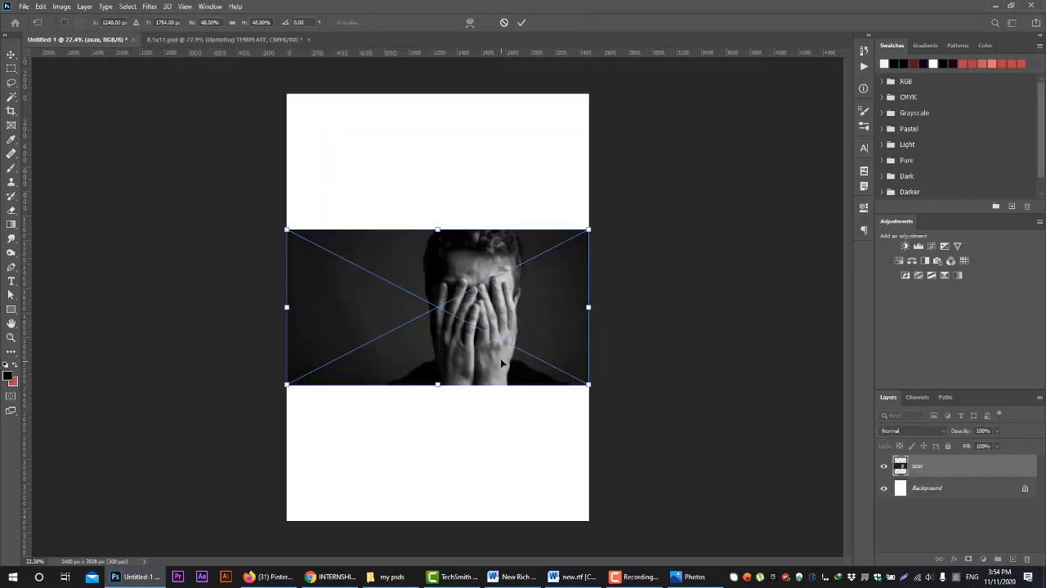
left_click(521, 23)
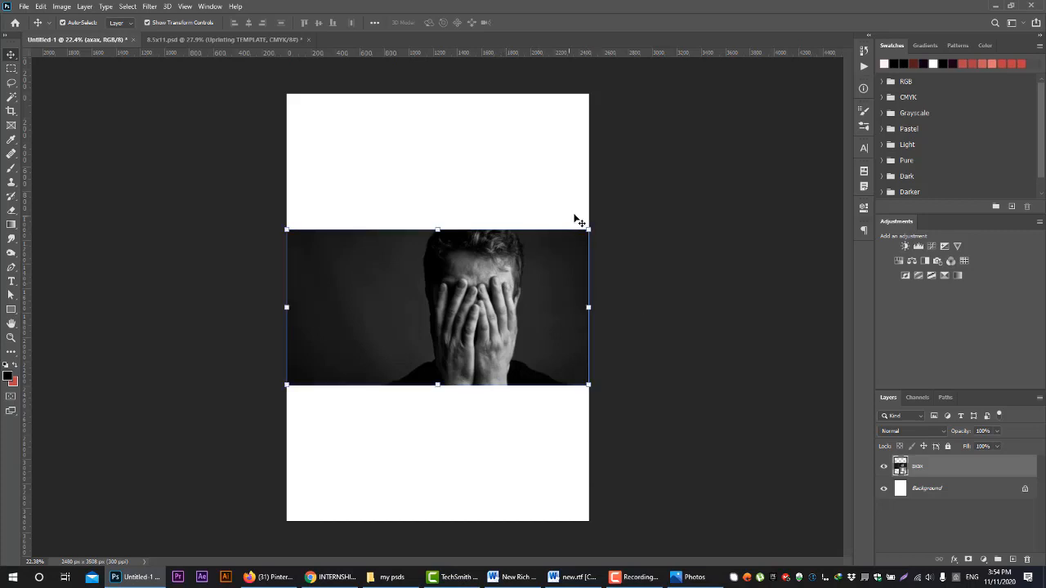
Resize the placed photo several times and move it around the page, ending at about 52% scale
left_click_drag(588, 228, 508, 225)
left_click_drag(530, 267, 761, 386)
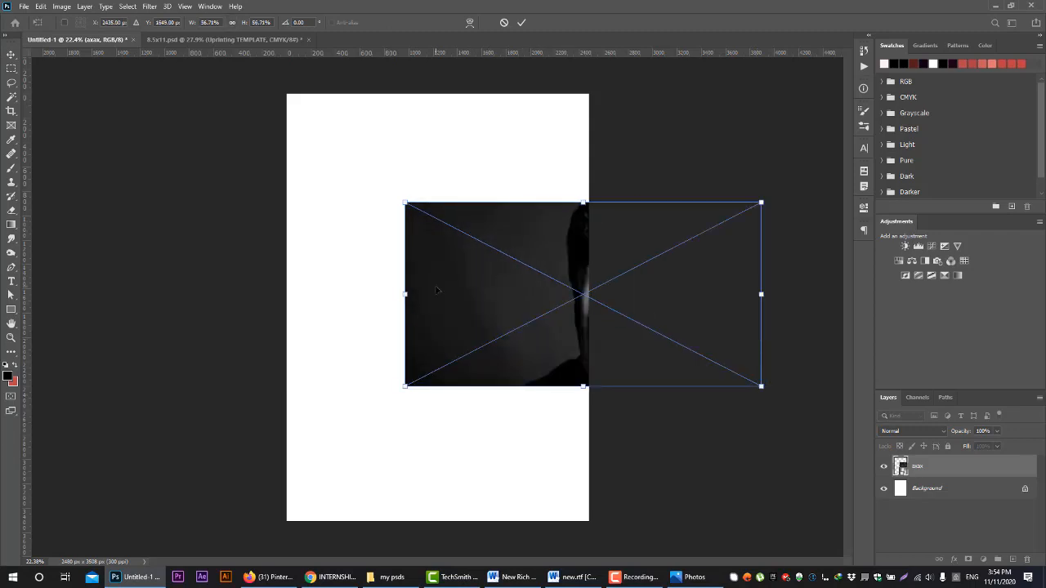
left_click_drag(404, 198, 282, 138)
left_click_drag(509, 238, 360, 265)
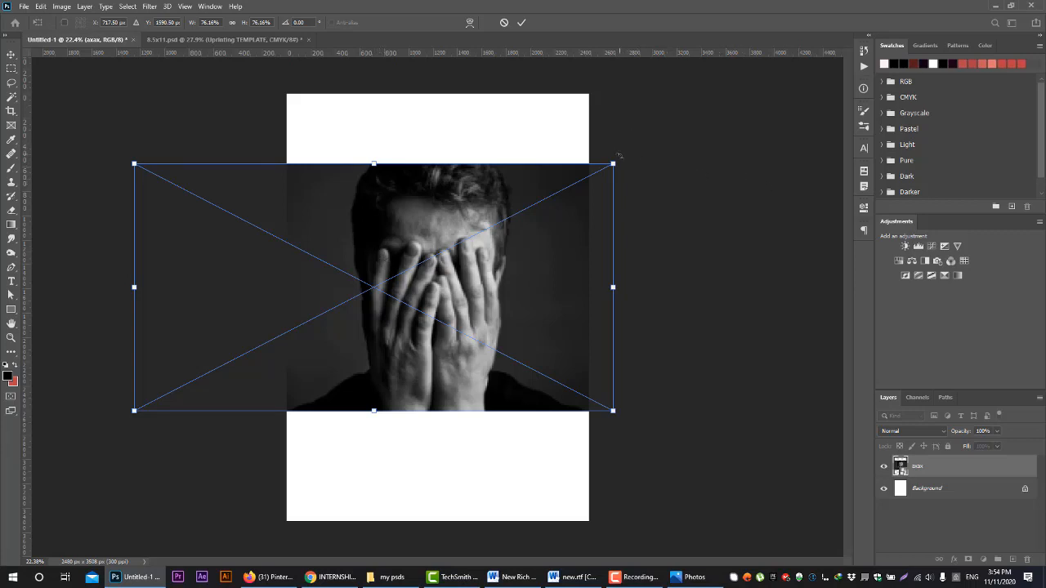
left_click_drag(613, 164, 460, 241)
left_click_drag(394, 305, 529, 288)
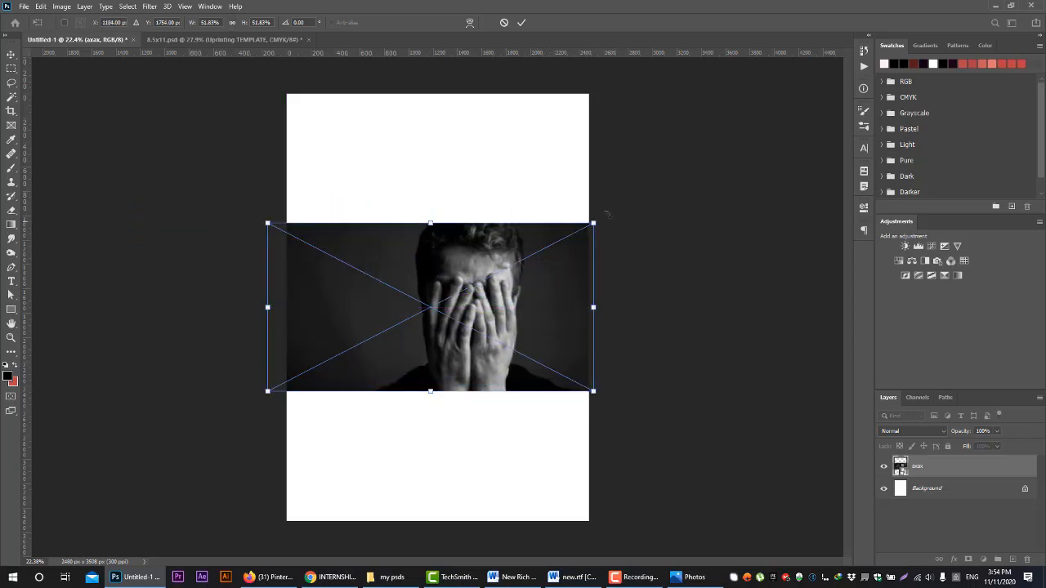
Try squashing the photo to about 31% height without keeping its proportions, and undo the distortion
left_click_drag(593, 224, 590, 292)
left_click_drag(541, 337, 560, 321)
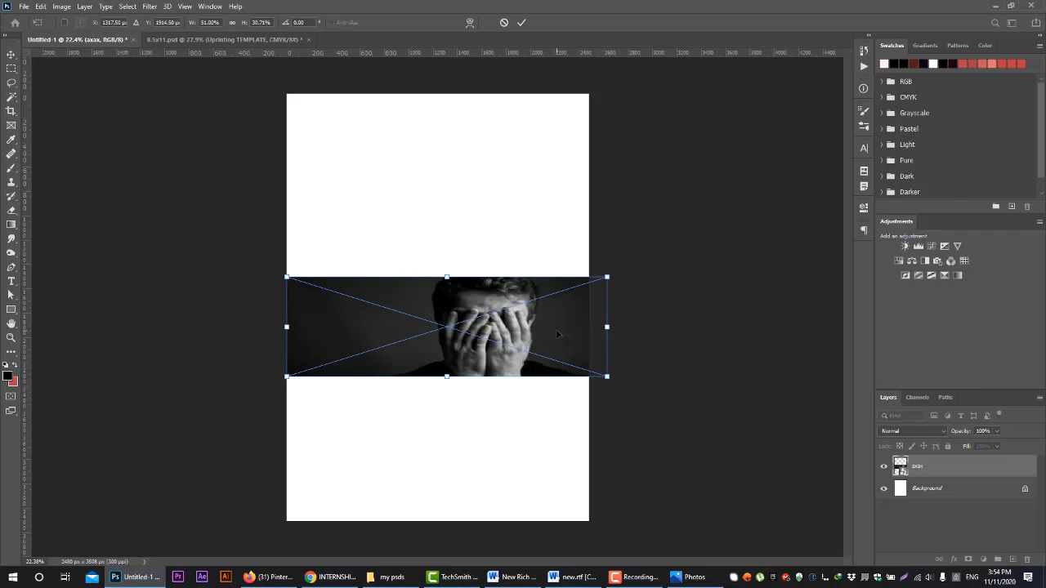
key("ctrl+z")
key("ctrl+z")
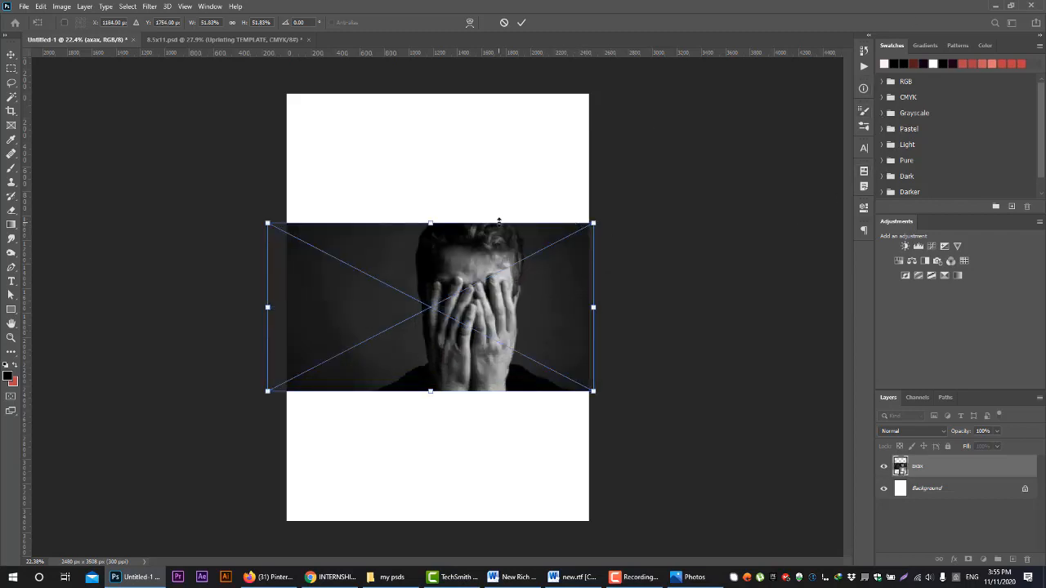
Lock the photo's proportions, shrink it to about 24% and centre it on the page
left_click(232, 22)
left_click_drag(596, 217, 547, 233)
left_click_drag(591, 348, 496, 298)
left_click_drag(446, 275, 458, 314)
left_click_drag(437, 280, 439, 289)
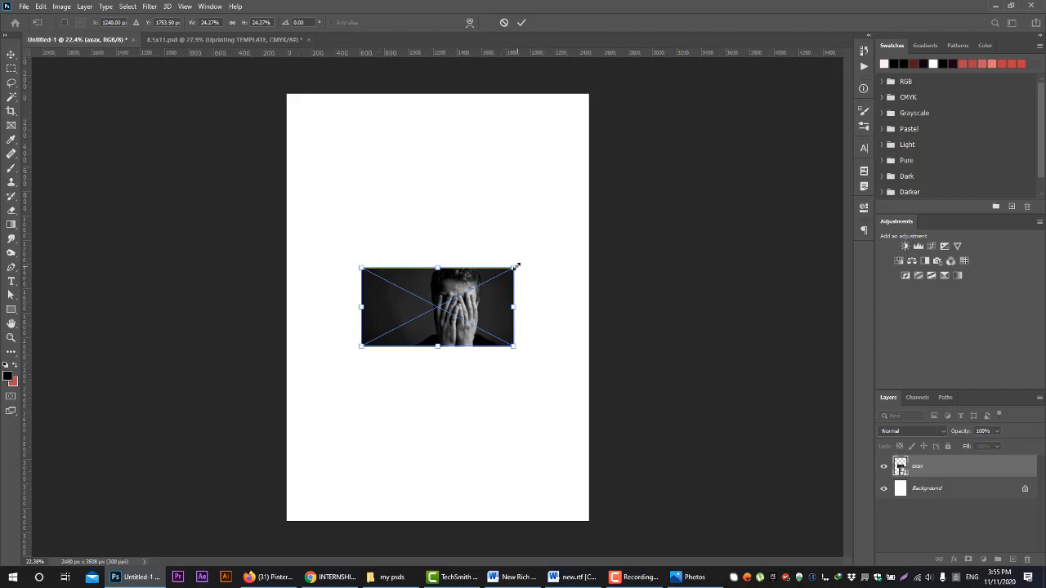
Enlarge the photo proportionally to about 138% so it covers the whole page, and apply the transform
left_click_drag(517, 266, 878, 96)
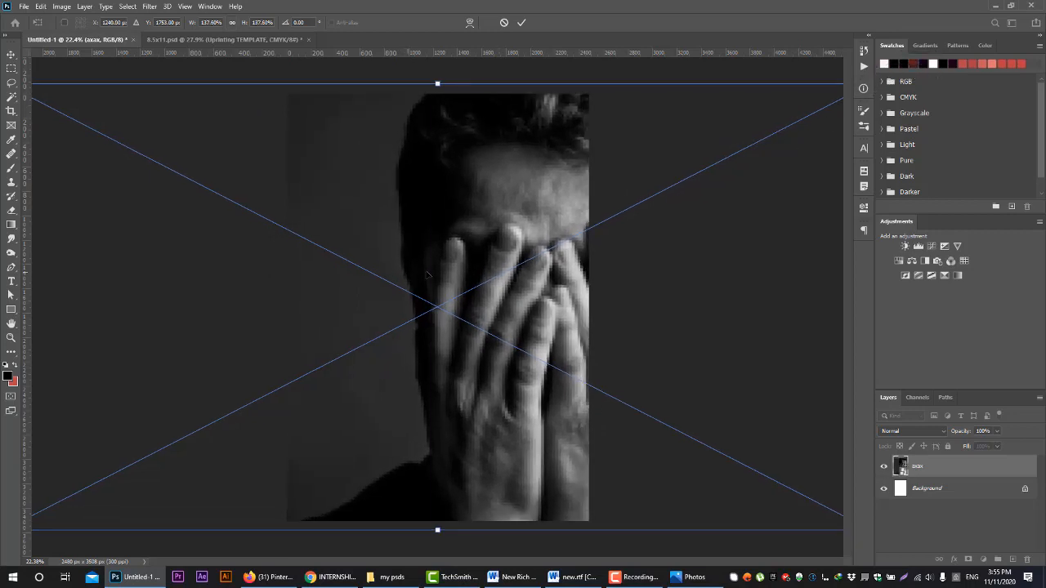
left_click_drag(410, 275, 445, 269)
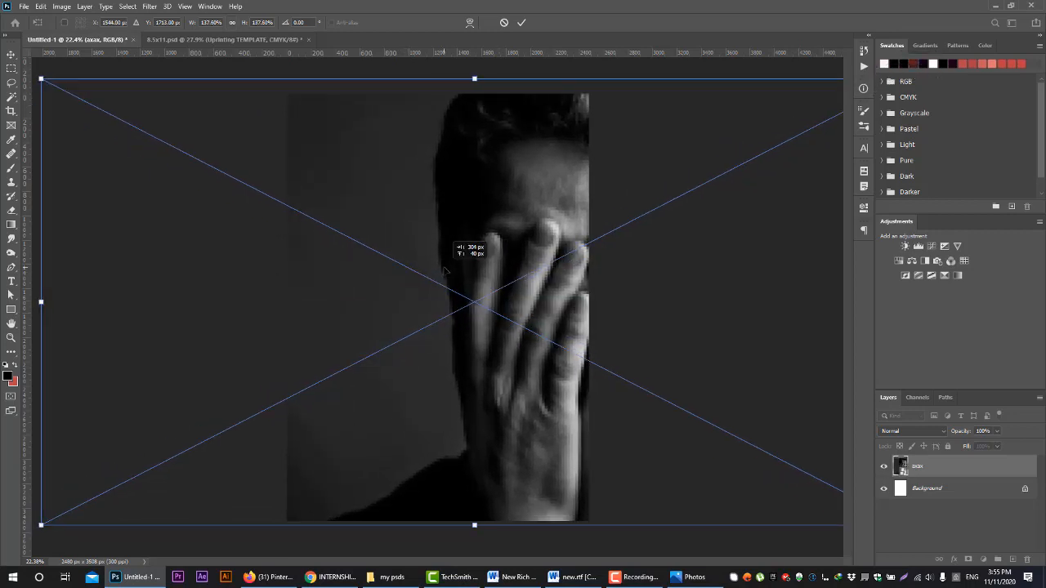
left_click(521, 22)
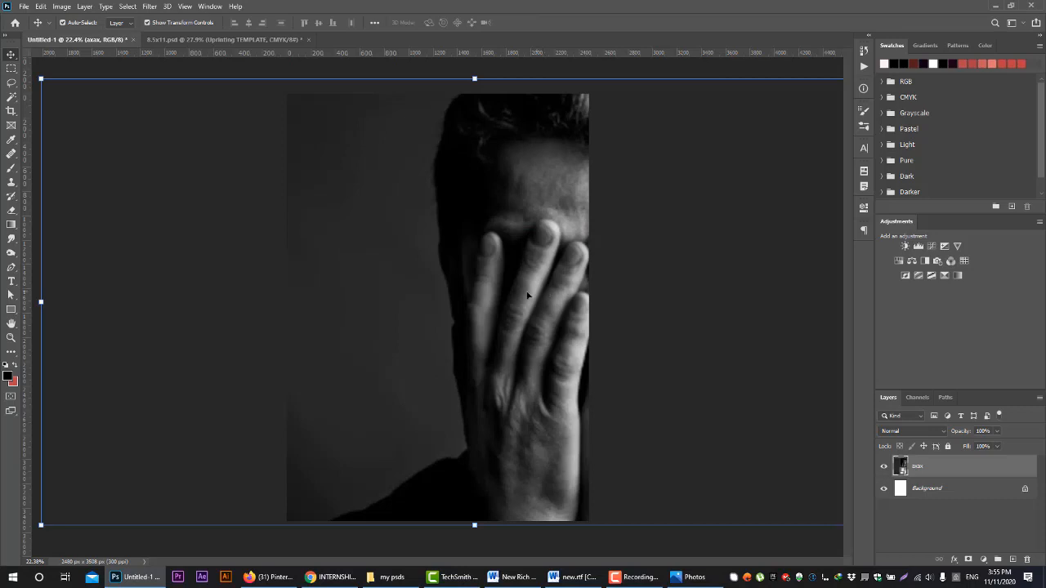
Shift the photo so half the face sits at the page's left edge, and scale it to about 143%
left_click_drag(527, 296, 245, 298)
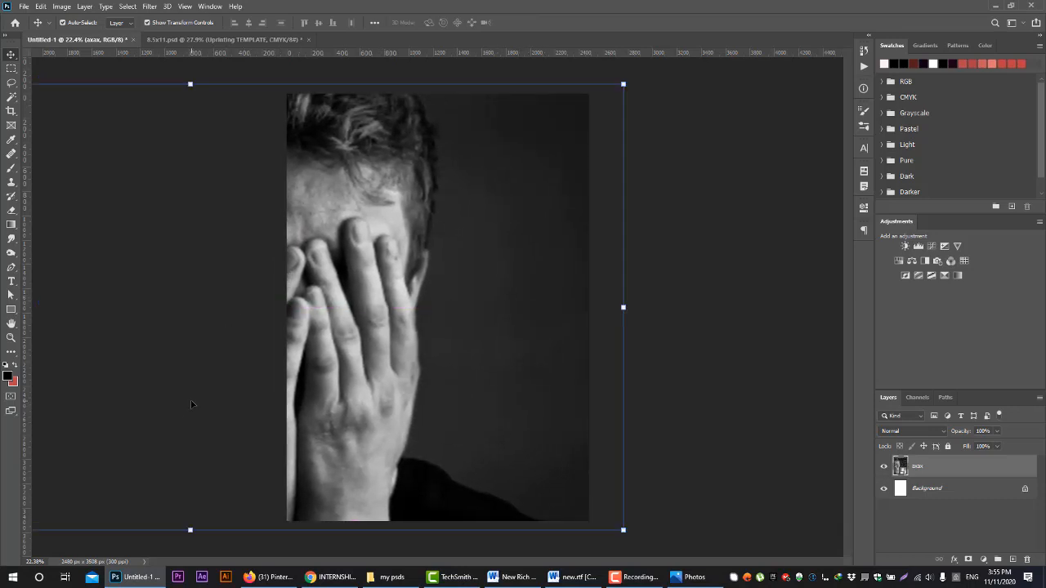
left_click_drag(623, 84, 642, 73)
left_click_drag(485, 174, 512, 169)
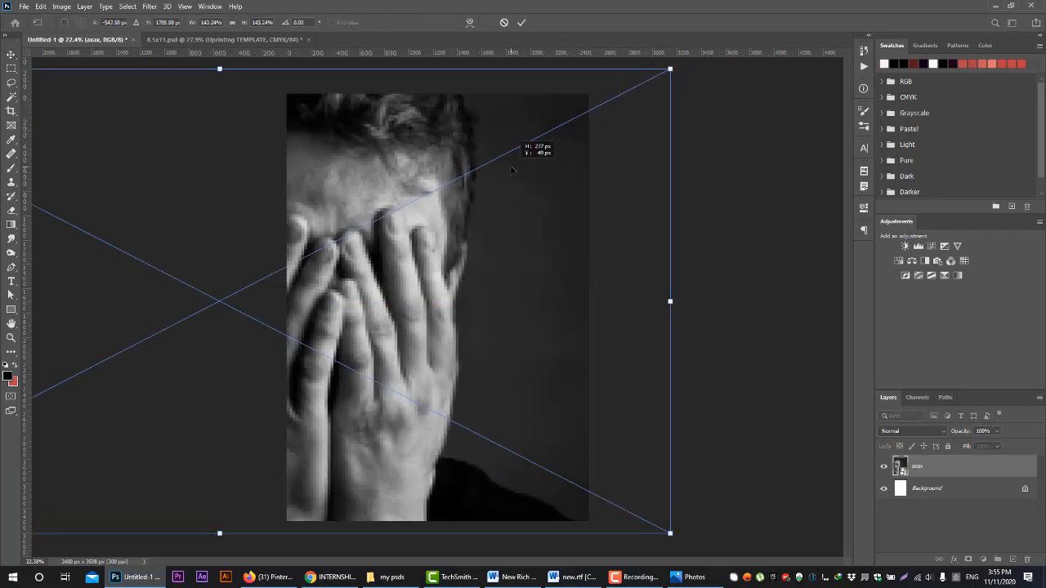
left_click(521, 23)
mouse_move(482, 314)
left_mouse_down()
mouse_move(460, 328)
mouse_move(465, 313)
left_mouse_up()
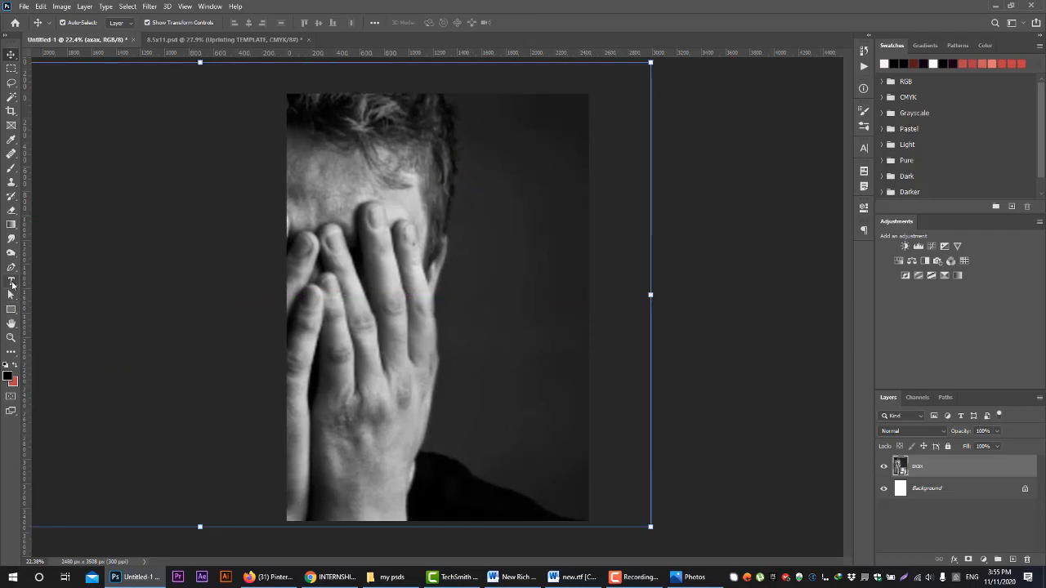
Copy the "Domestic Violence Assist" heading from the charity website in Firefox and return to Photoshop with the Type tool active
left_click(10, 281)
left_click(269, 576)
left_click(741, 7)
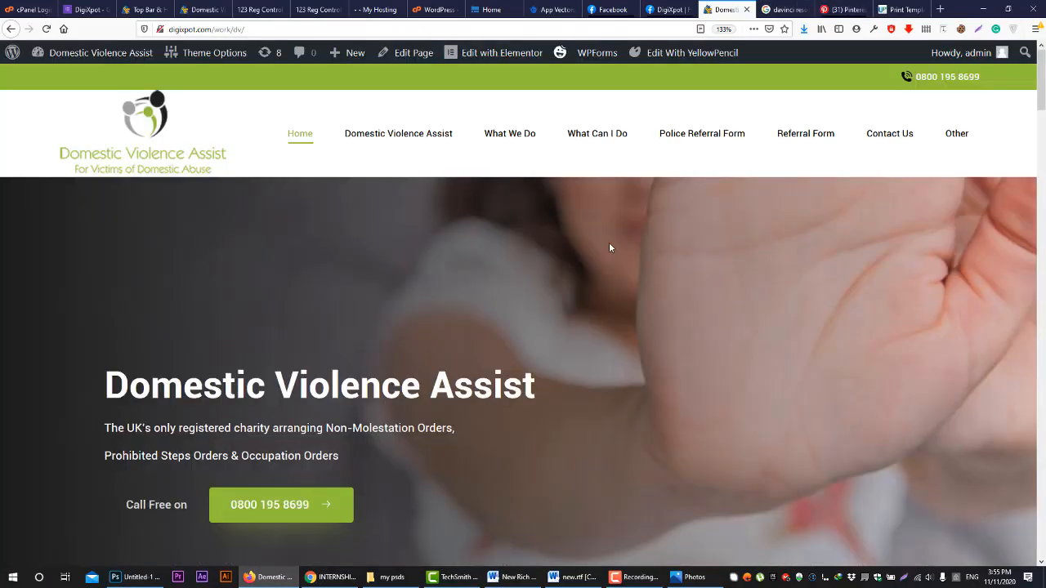
left_click_drag(106, 389, 585, 406)
right_click(523, 376)
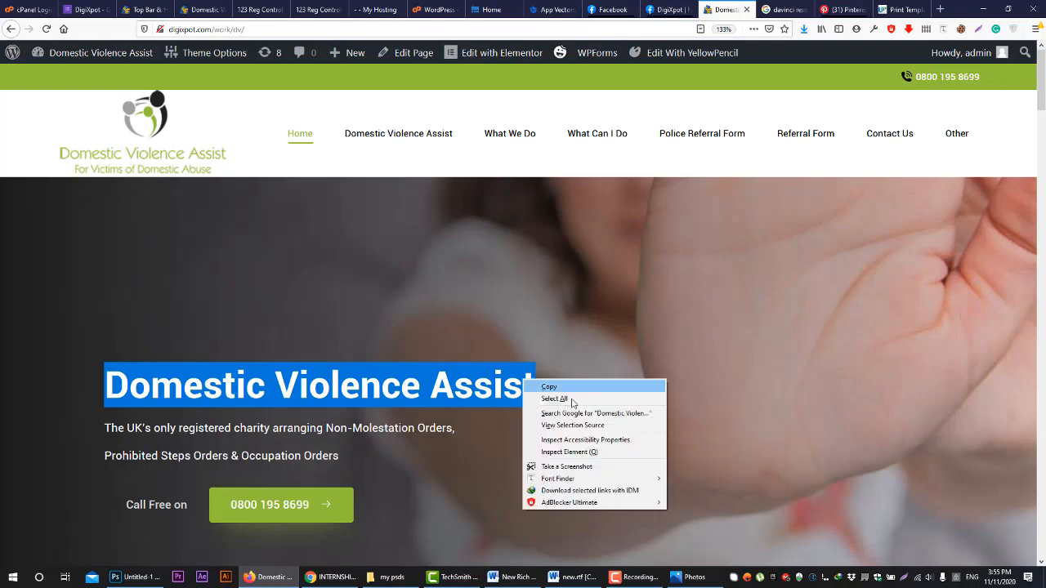
left_click(569, 387)
left_click(114, 579)
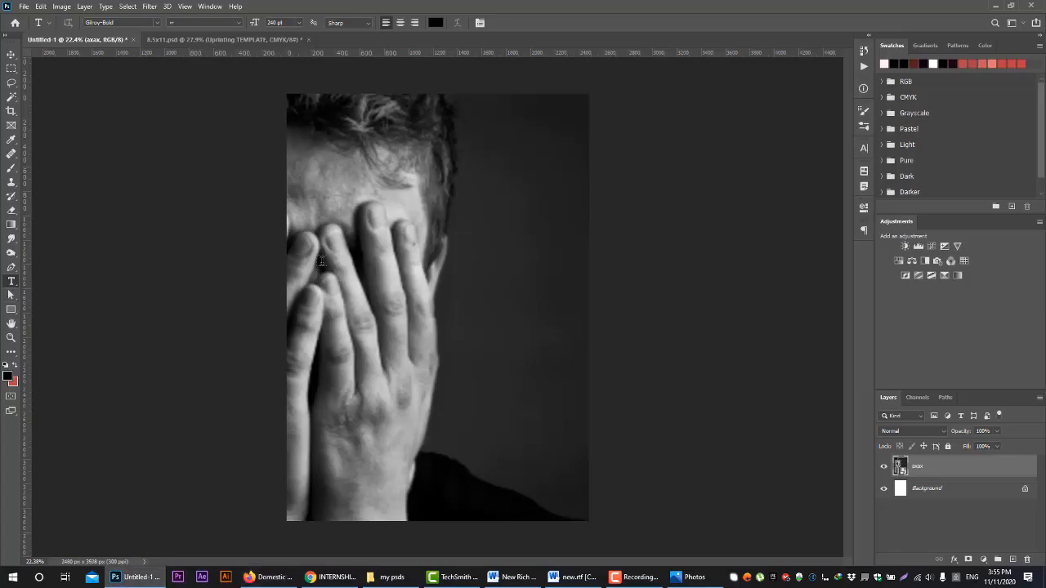
Add a text layer over the photo with the copied "Domestic Violence Assist" heading and set its size to 14 pt
left_click(425, 224)
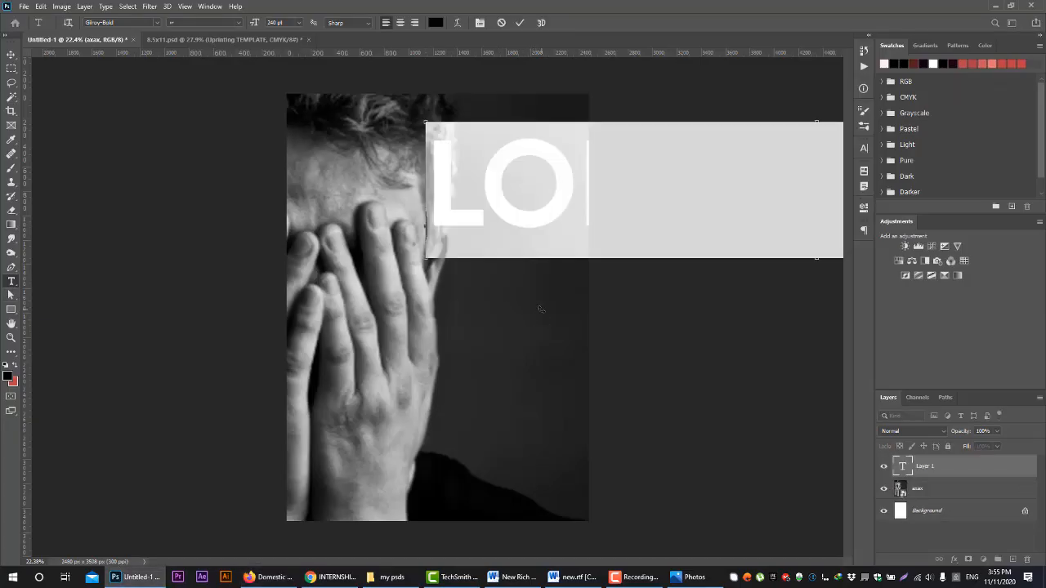
key("ctrl+v")
key("ctrl+a")
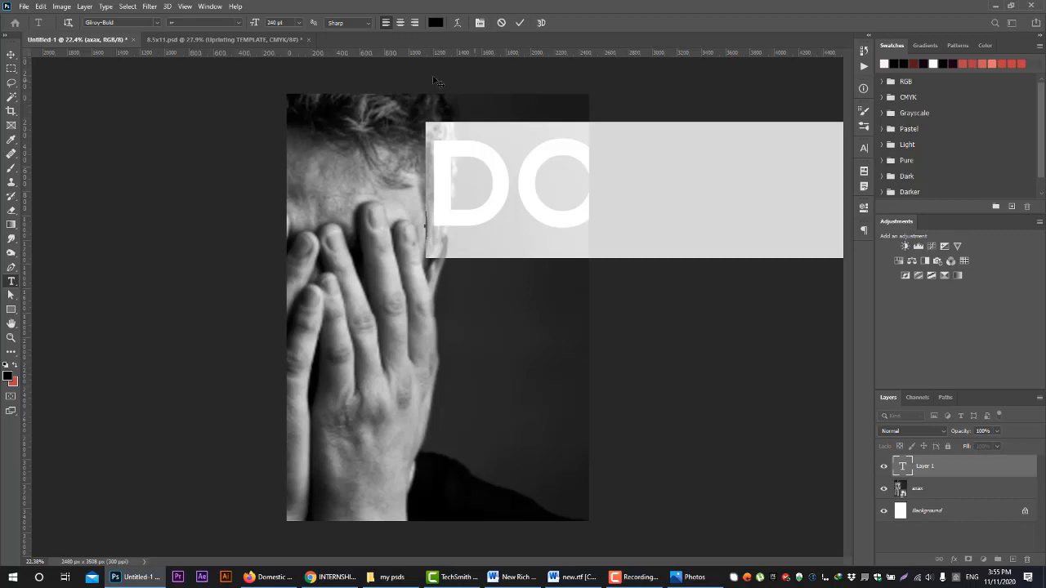
left_click(298, 22)
left_click(284, 93)
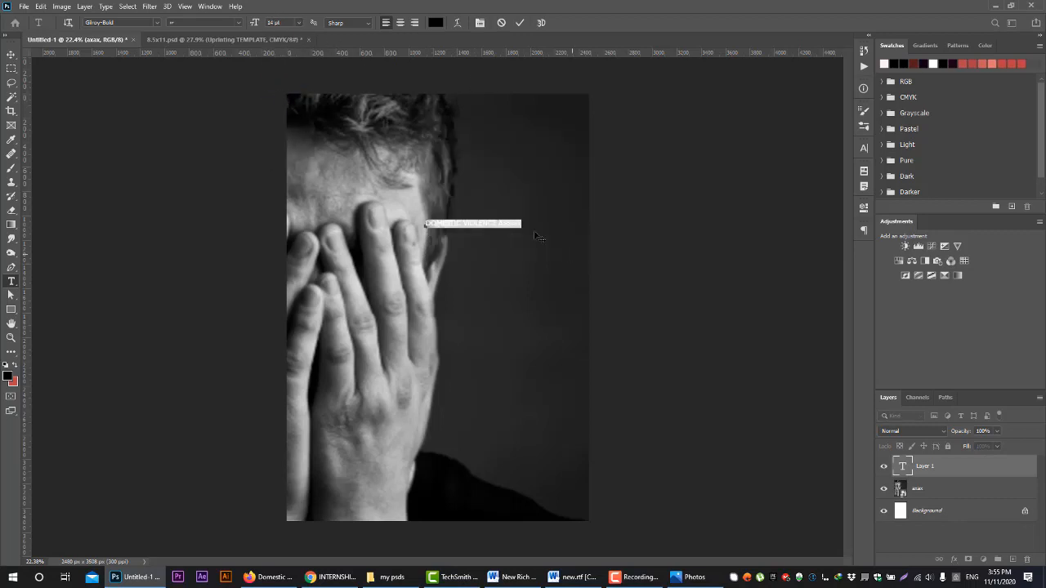
left_click(473, 223)
left_click(485, 235)
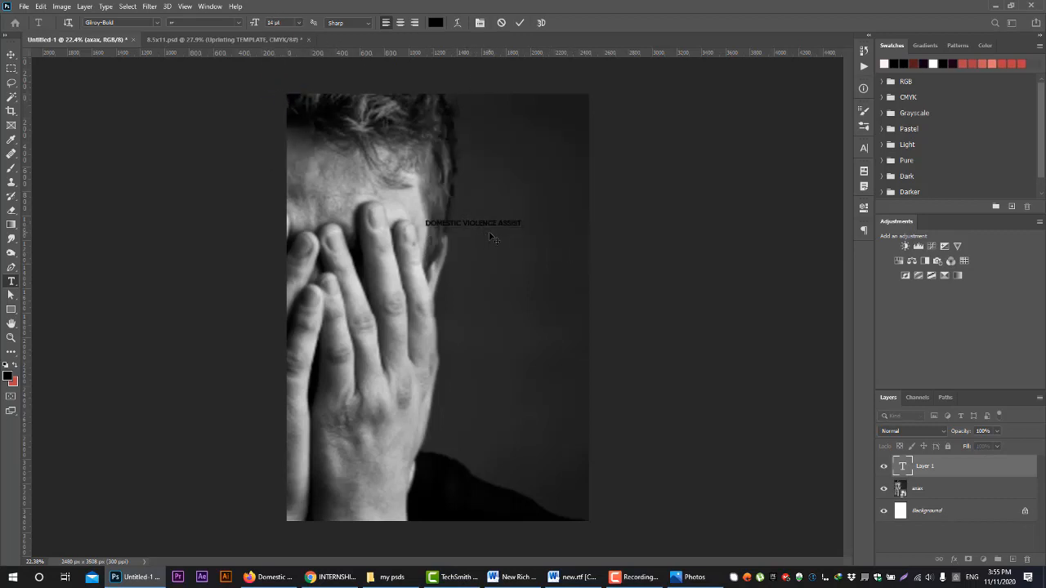
Break the heading into three lines: Domestic, Violence and Assist
left_click(468, 223)
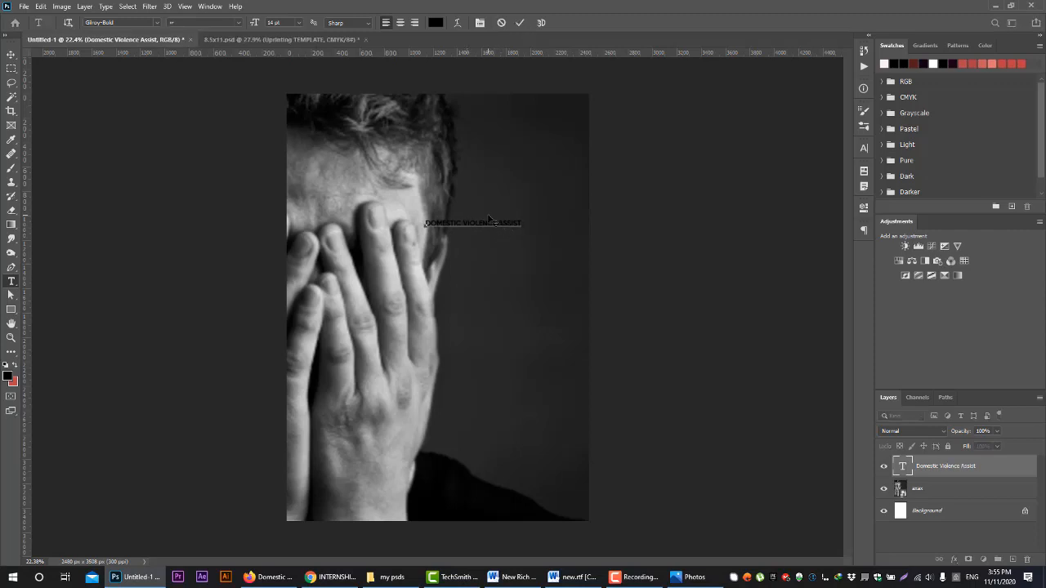
key("Return")
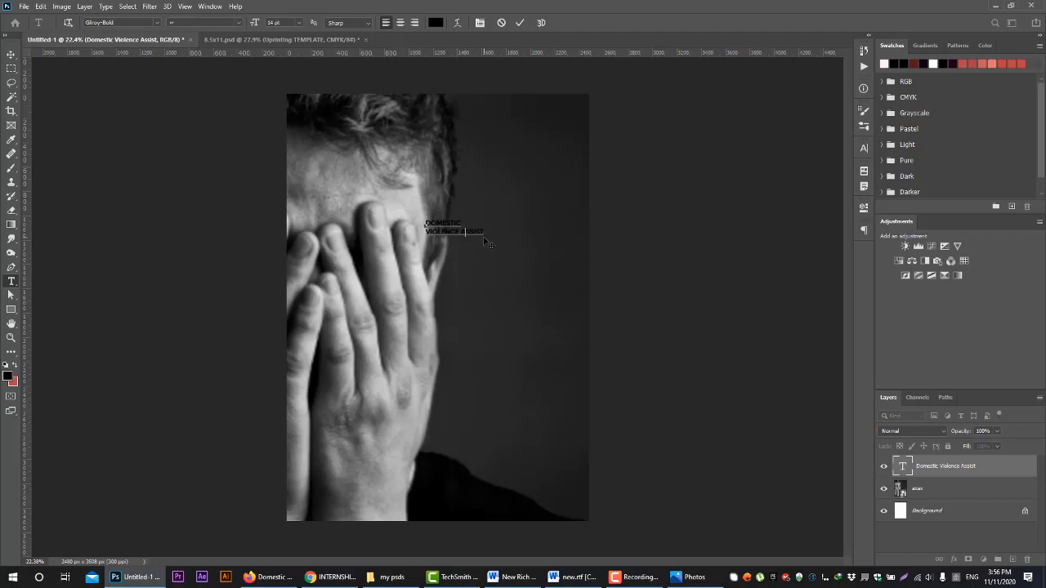
key("Return")
key("BackSpace")
key("Return")
key("ctrl+a")
Enlarge the three-line heading proportionally and position it against the page's right edge at mid-height
left_click(10, 54)
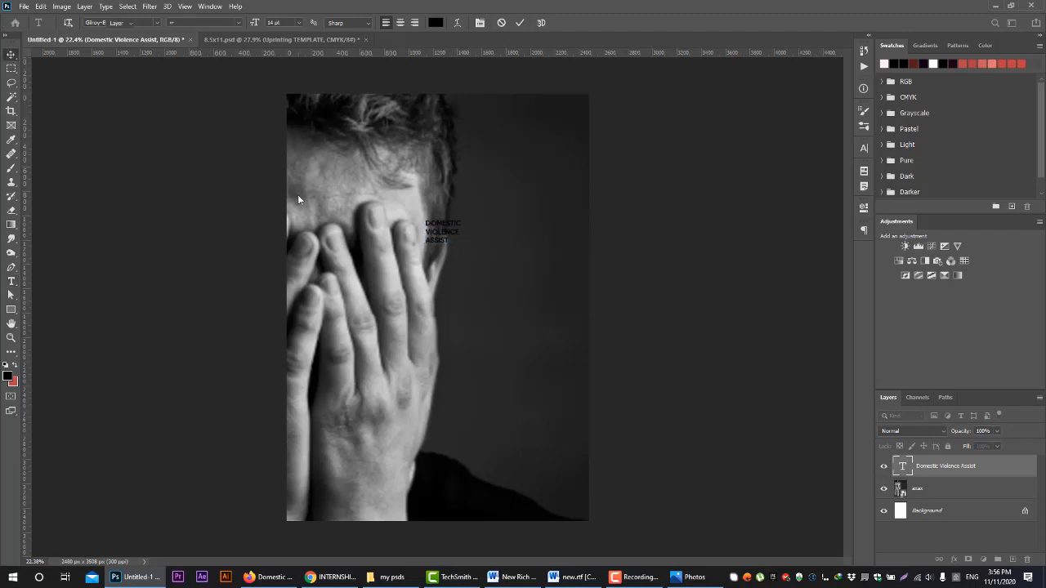
left_click_drag(460, 255, 665, 388)
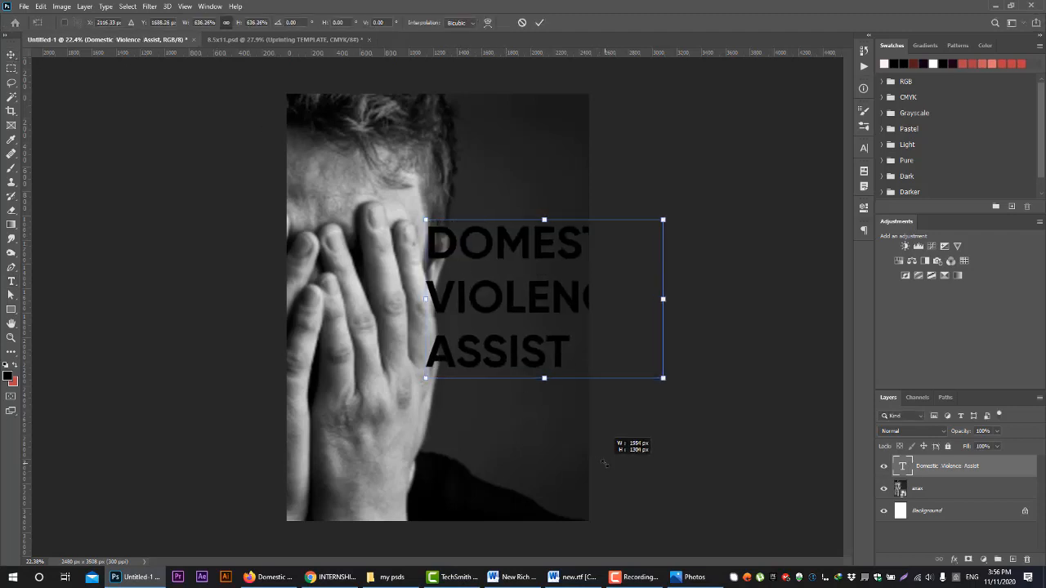
left_click_drag(520, 333, 443, 356)
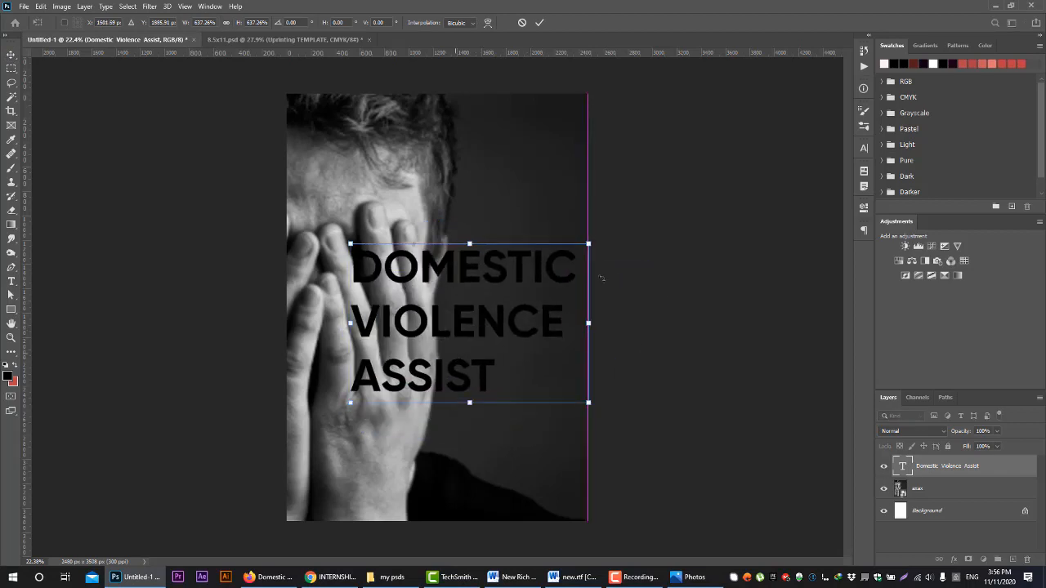
left_click_drag(588, 243, 541, 264)
left_click_drag(483, 314, 523, 292)
Draw a rectangle of about 2562 x 3554 px covering the whole page
left_click(11, 309)
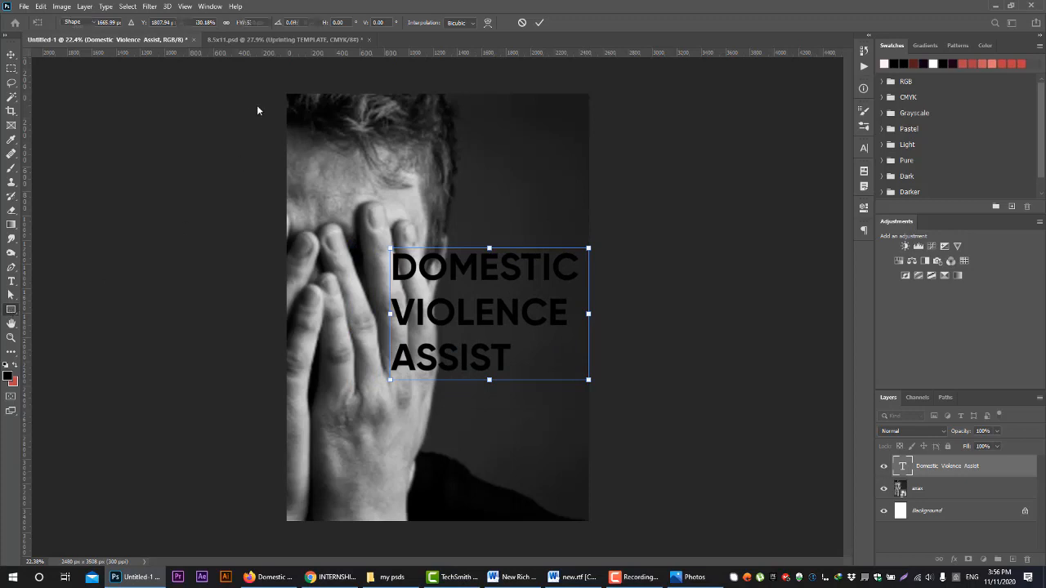
left_click_drag(288, 93, 600, 523)
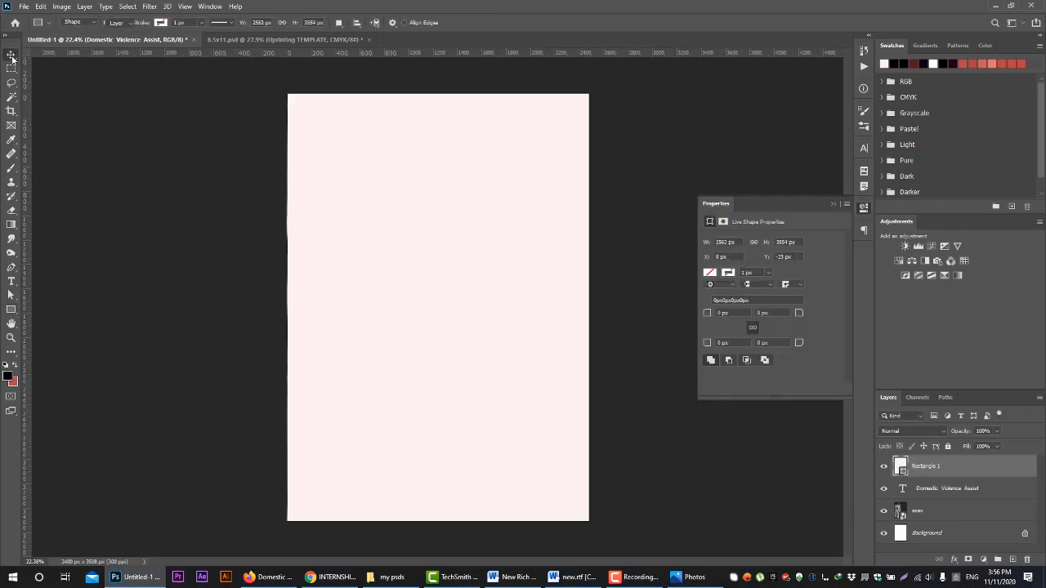
key("v")
Fill the page-covering rectangle with a deep red
left_click(12, 309)
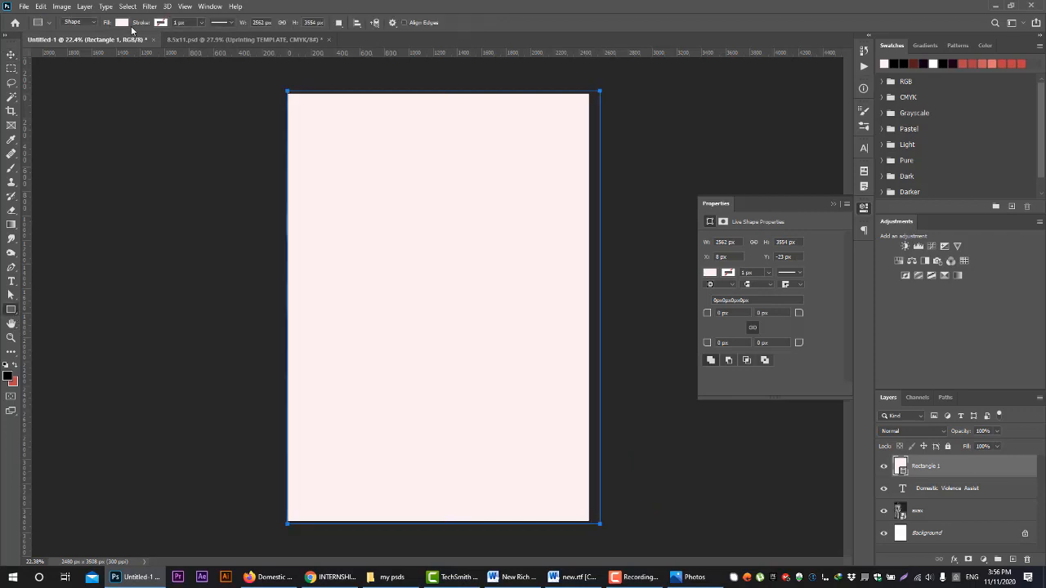
left_click(123, 23)
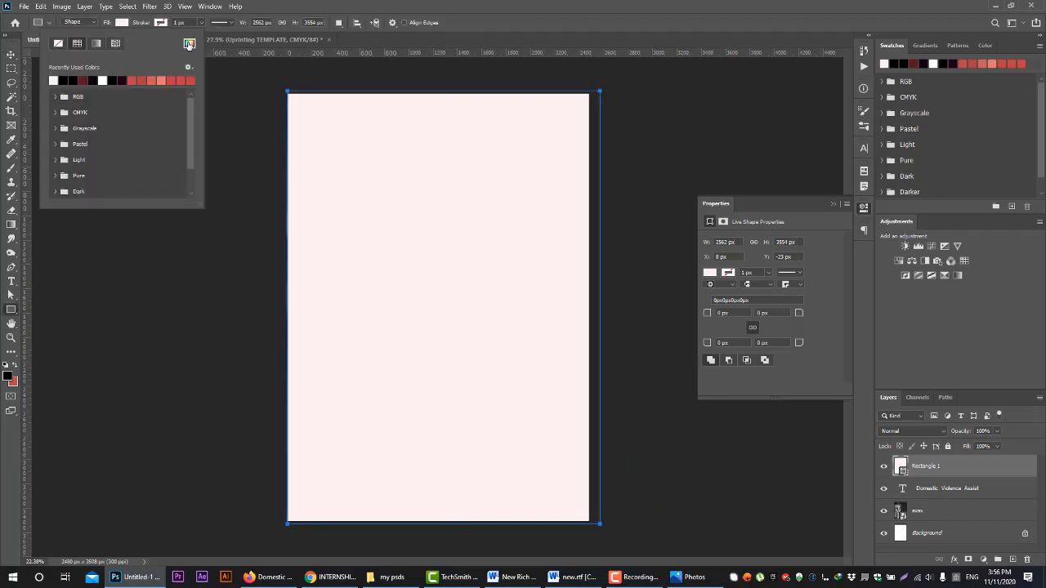
left_click(188, 45)
left_click_drag(836, 299, 855, 249)
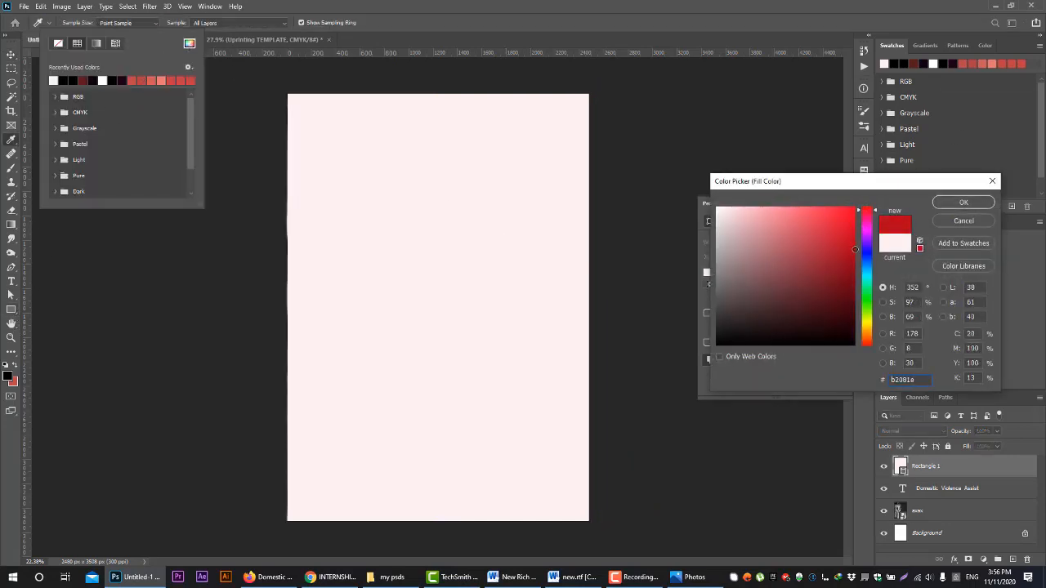
left_click(963, 201)
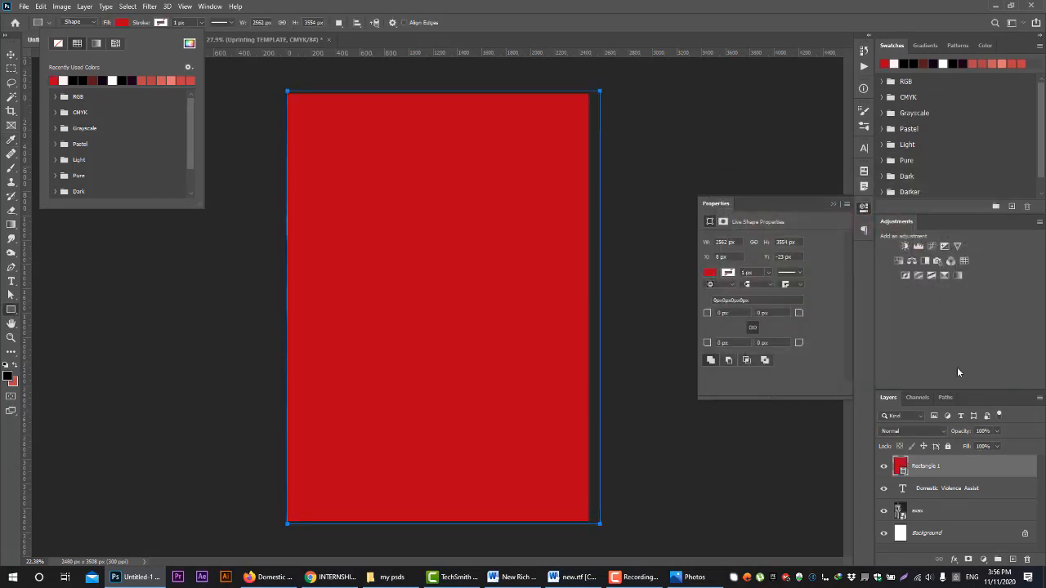
Set the red rectangle layer's blend mode to Multiply and dismiss its shape properties
left_click(925, 428)
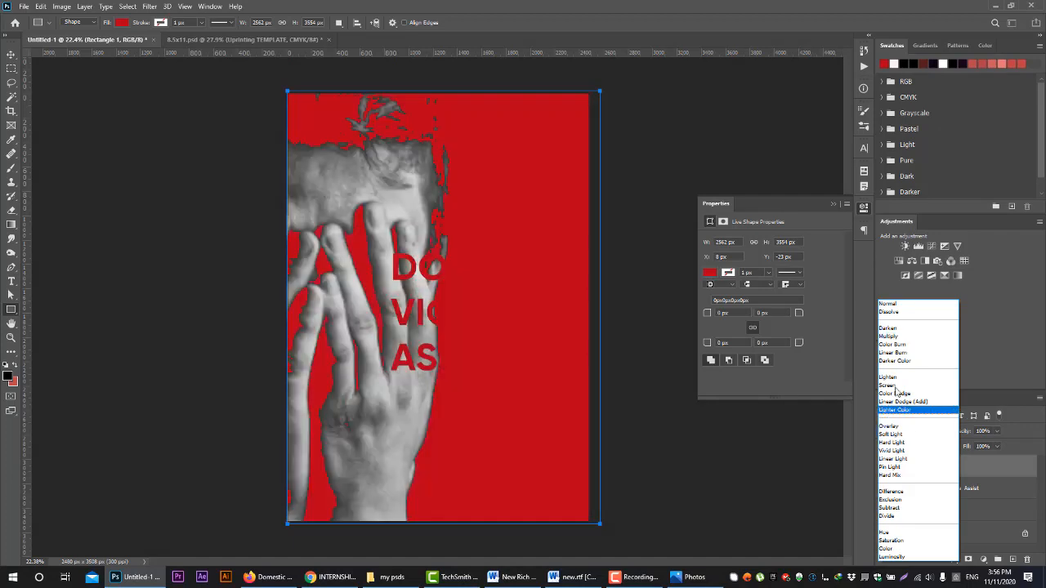
left_click(893, 337)
left_click(832, 205)
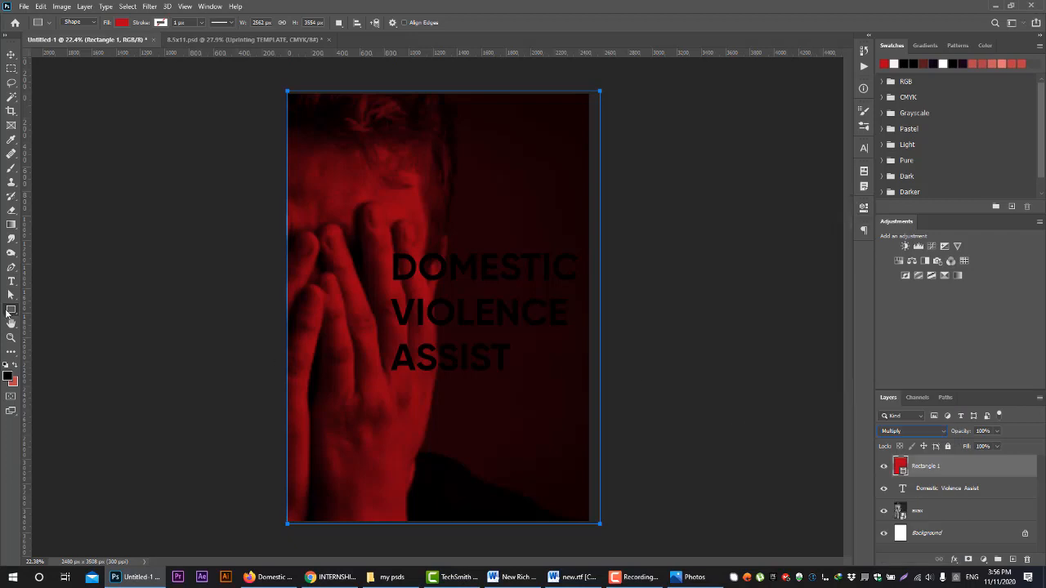
Change the colour of the whole Domestic Violence Assist heading to white (#ffffff)
left_click(12, 281)
left_click(526, 326)
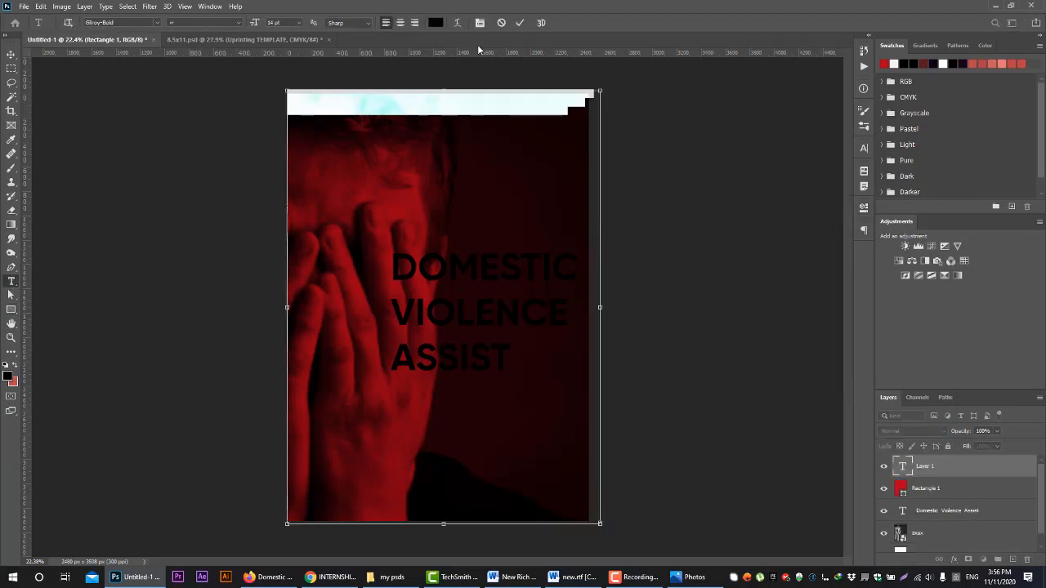
left_click(501, 24)
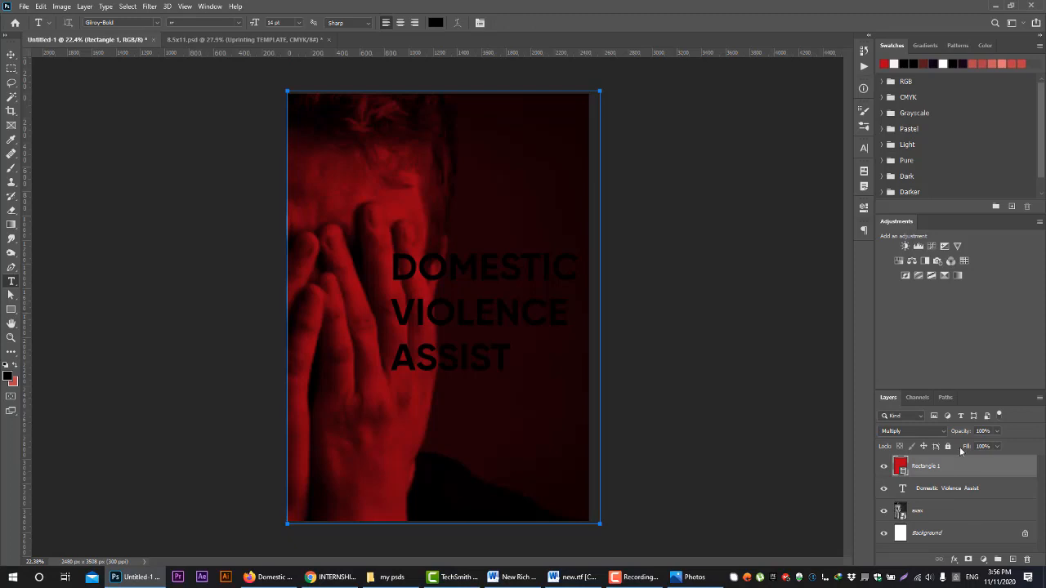
left_click(506, 333)
key("ctrl+a")
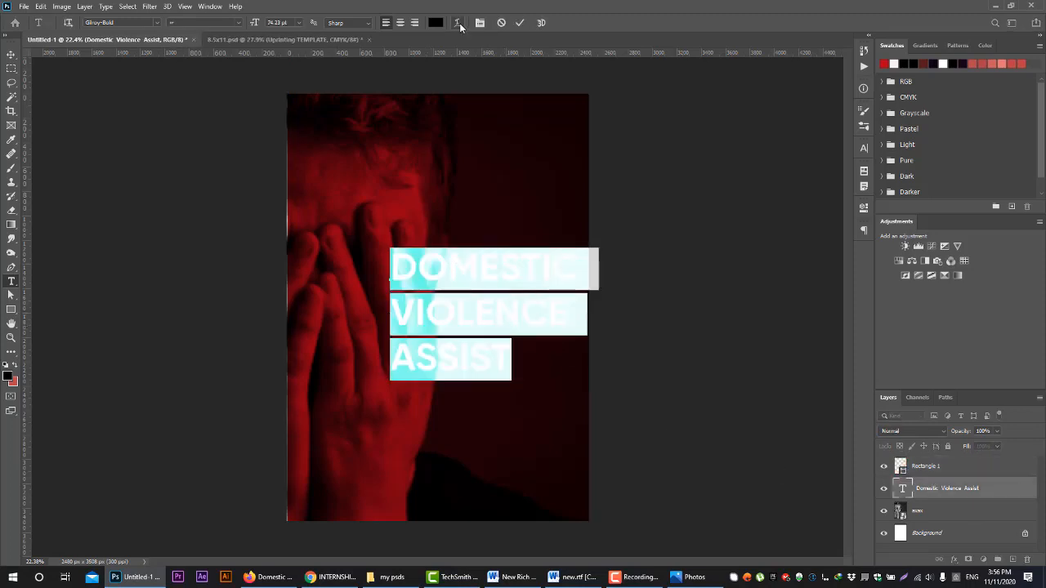
left_click(436, 22)
left_click(716, 208)
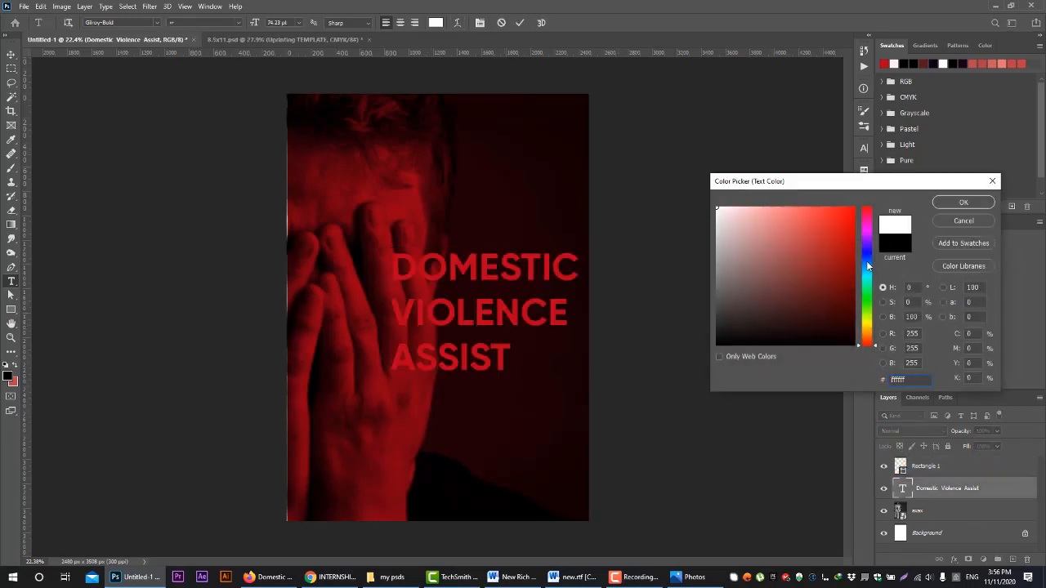
left_click_drag(741, 246, 715, 207)
left_click(961, 204)
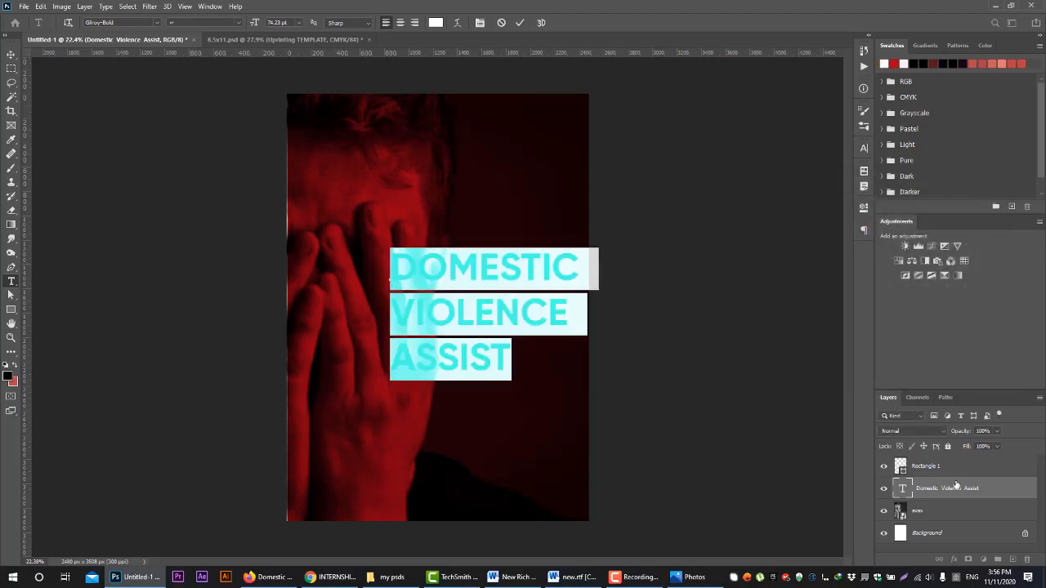
Place the red rectangle layer beneath the heading layer and stretch its left side past the page's left edge
left_click(955, 488)
left_click_drag(952, 460, 955, 498)
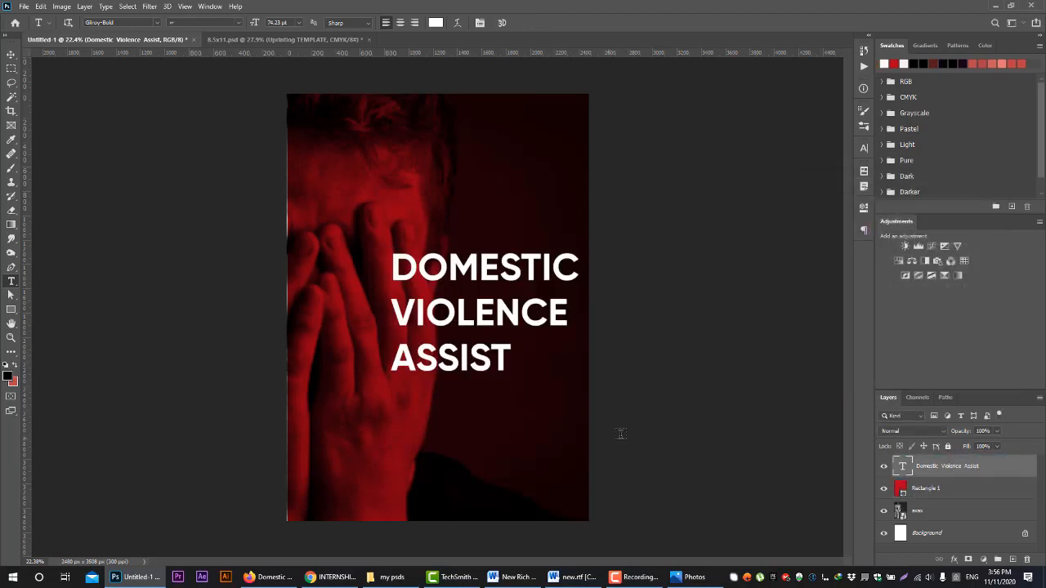
left_click(11, 54)
left_click(977, 489)
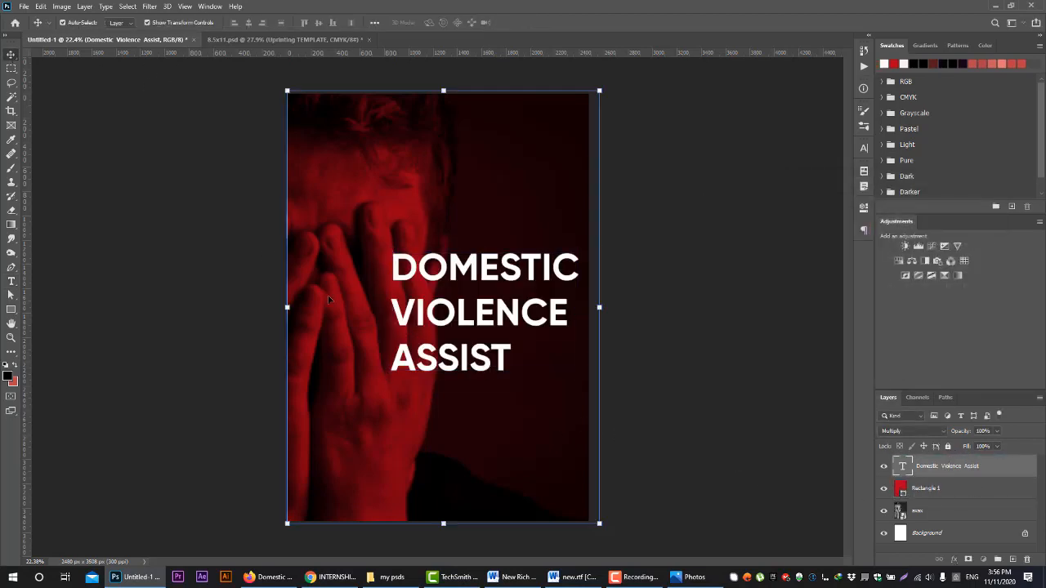
left_click_drag(280, 308, 274, 307)
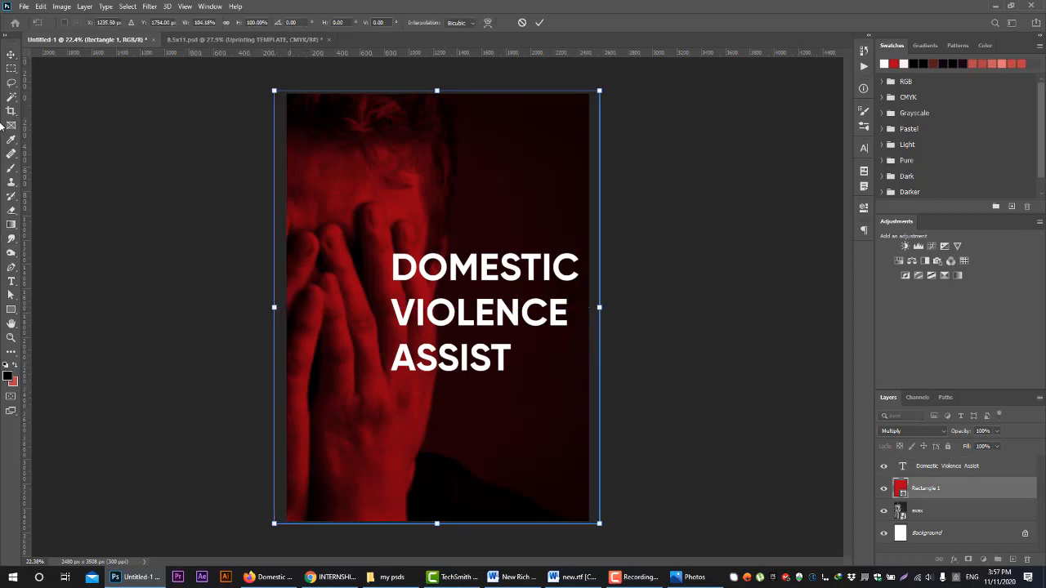
Move the heading down to the lower part of the page and join Assist onto the Violence line
left_click_drag(439, 288, 436, 406)
left_click(12, 282)
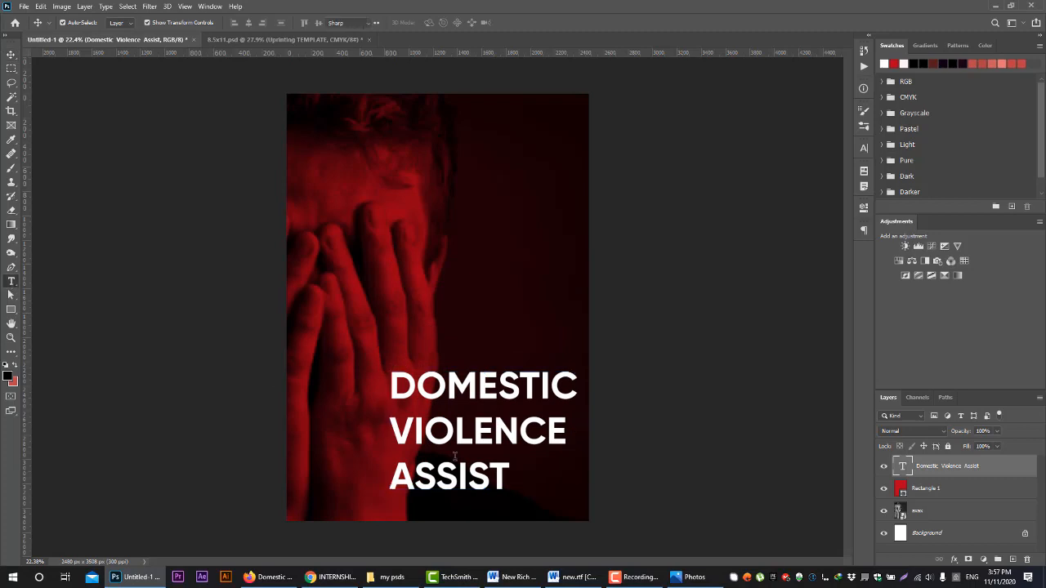
left_click(397, 474)
key("BackSpace")
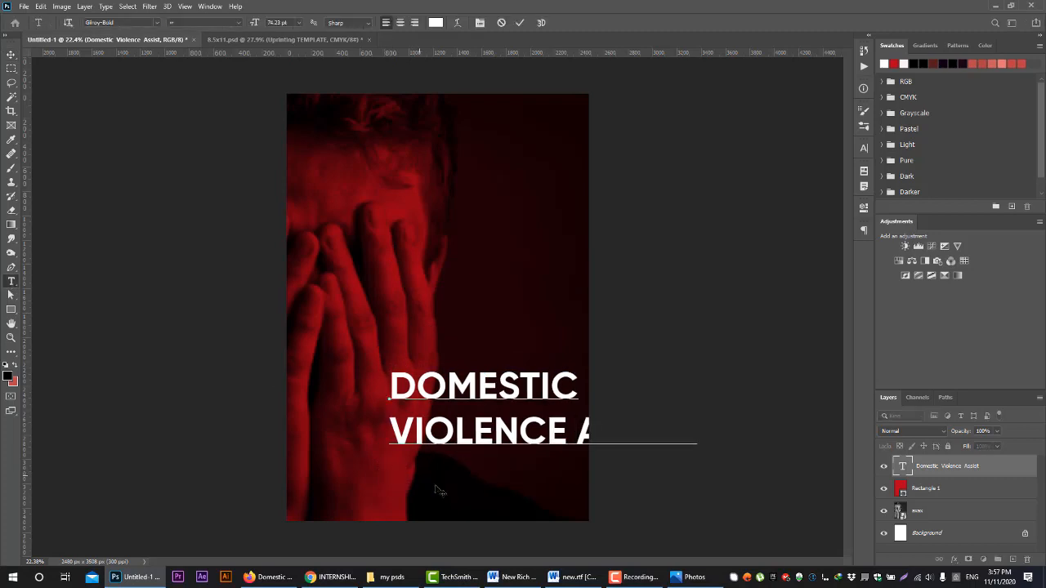
Scale the two-line heading down to about 55 pt and position it near the page's bottom edge
left_click(12, 54)
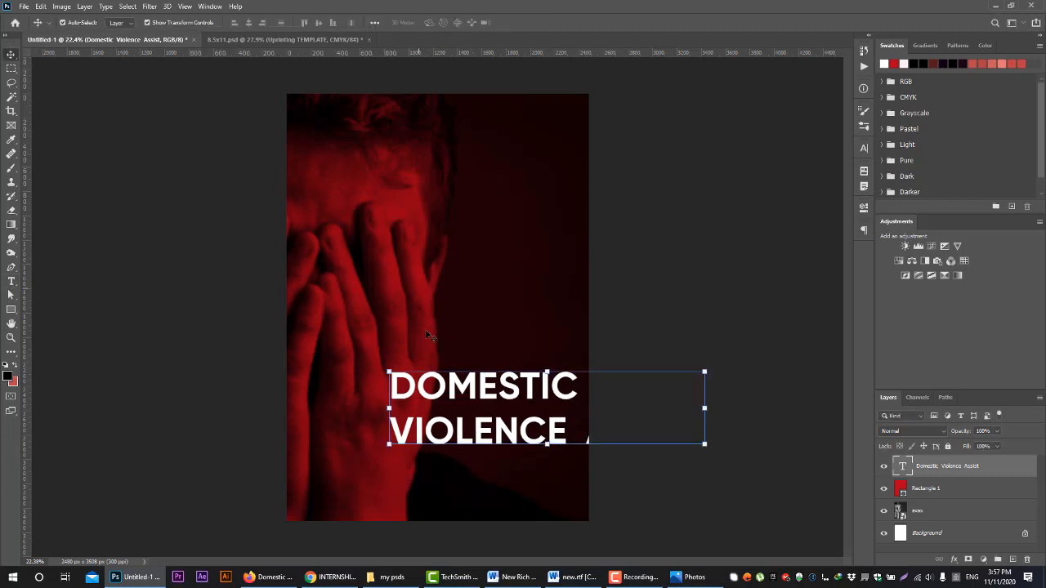
left_click_drag(433, 334, 348, 381)
left_click_drag(617, 416, 542, 434)
left_click_drag(435, 451, 465, 480)
Recolour only the word Violence in the heading to a bright yellowish orange
left_click(11, 281)
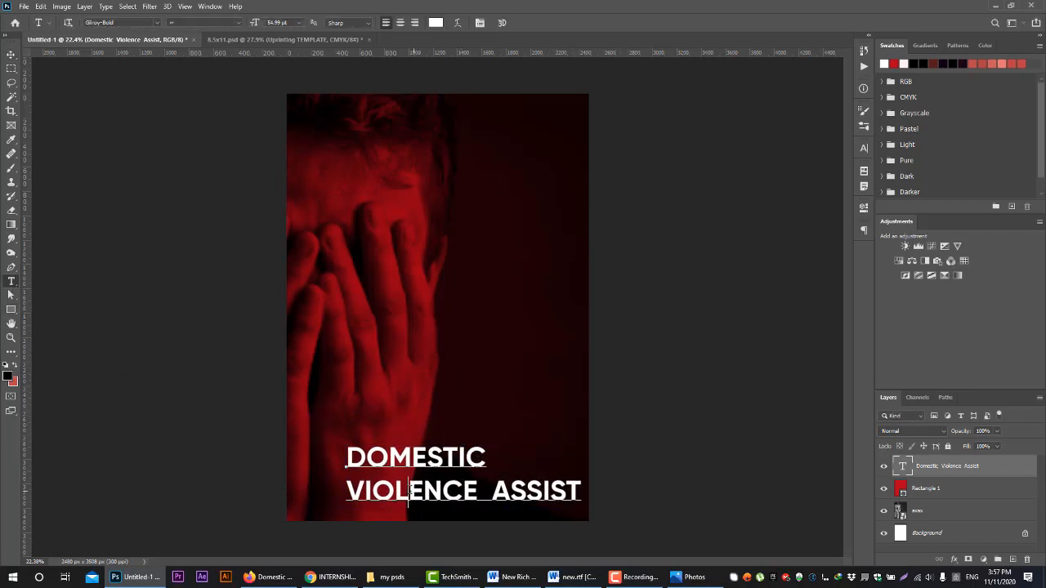
left_click(347, 490)
left_click_drag(359, 486, 471, 491)
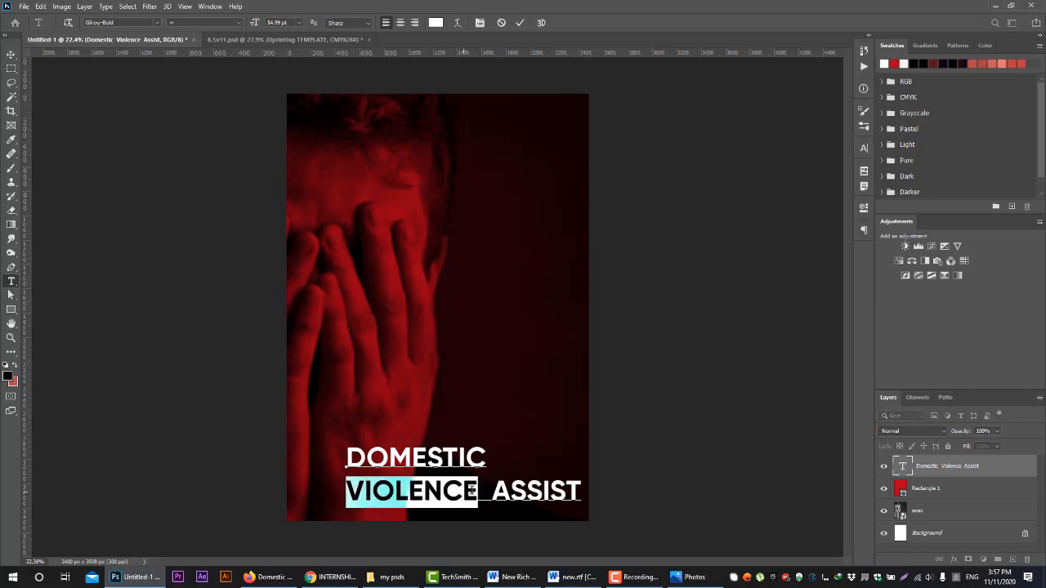
left_click(435, 22)
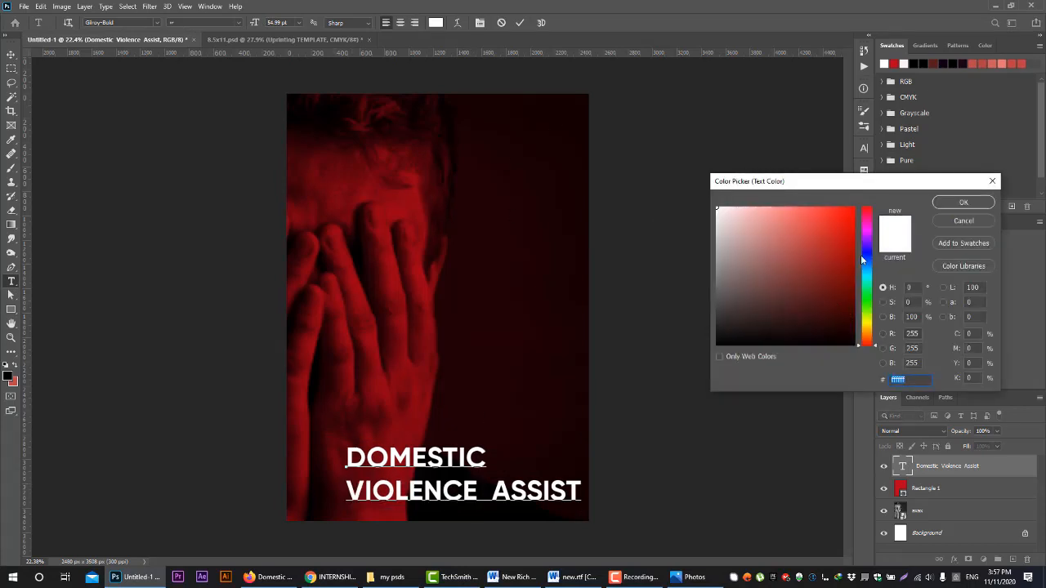
left_click(870, 337)
left_click_drag(851, 325, 855, 187)
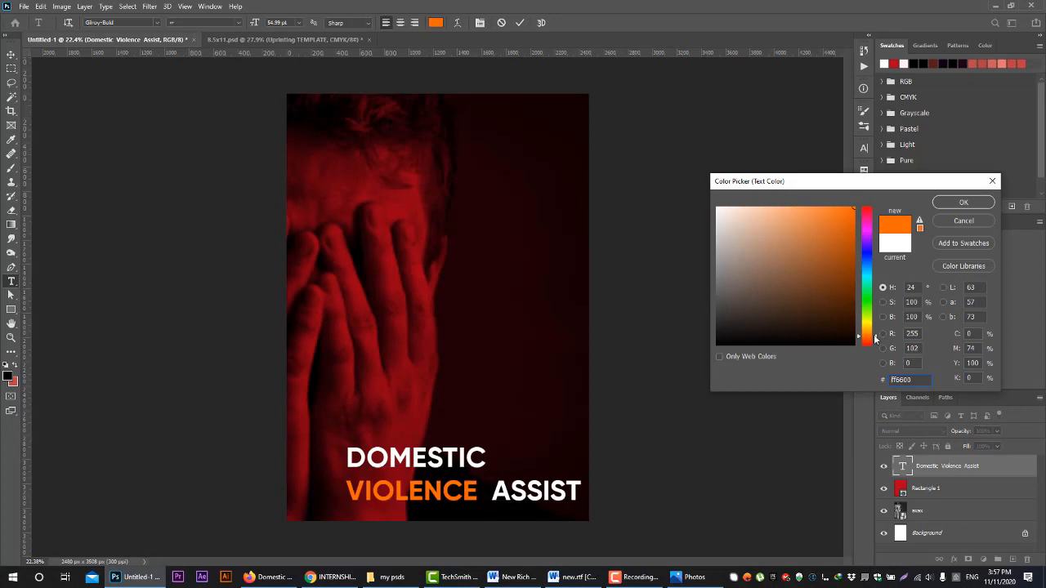
left_click_drag(864, 330, 871, 335)
key("Return")
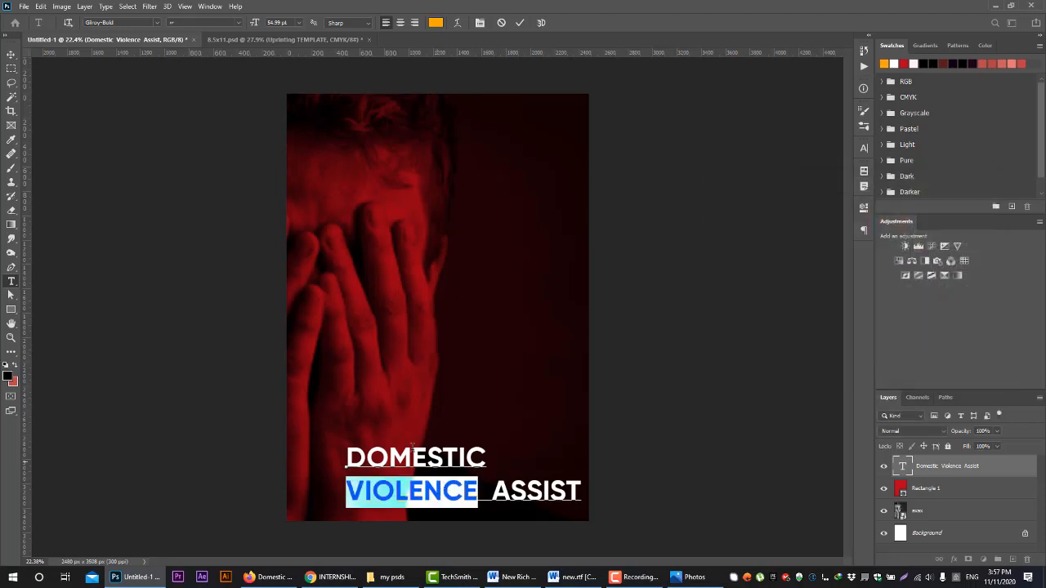
left_click(519, 23)
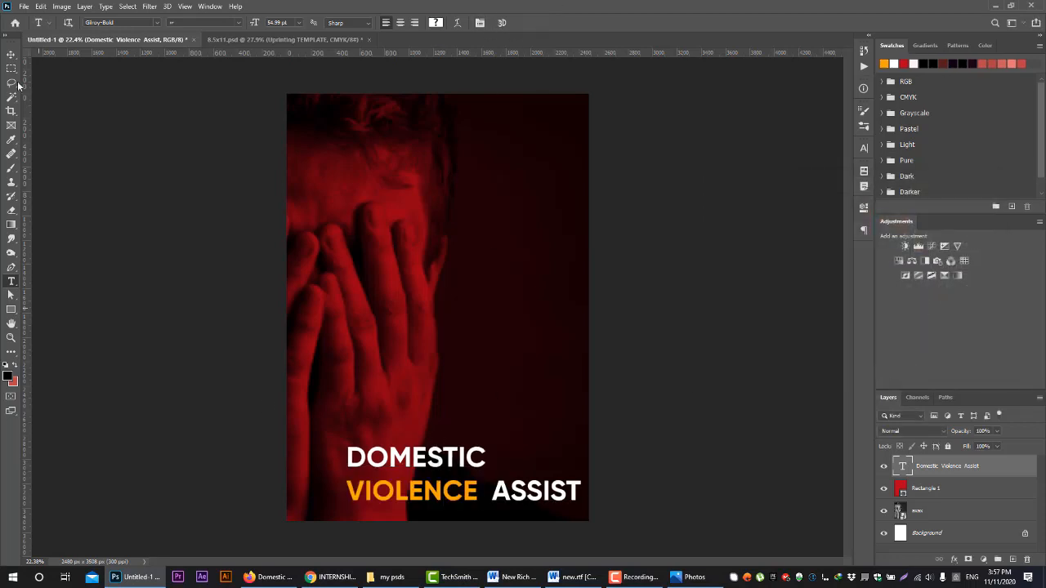
Scale the heading down to about 89% and position it near the page's lower-right corner
left_click(12, 55)
left_click_drag(459, 460, 451, 453)
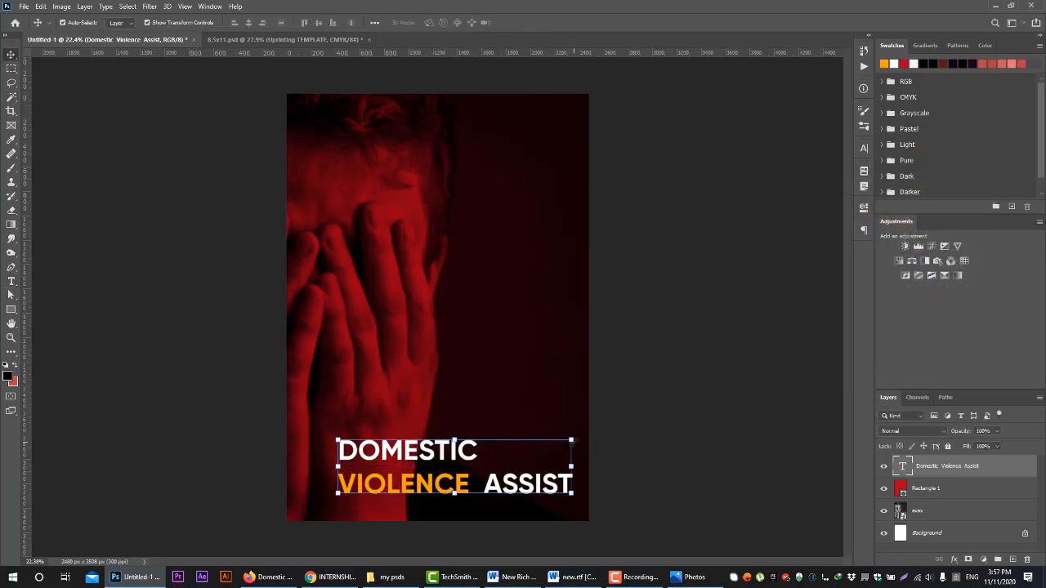
left_click_drag(573, 441, 549, 453)
left_click_drag(398, 482, 431, 484)
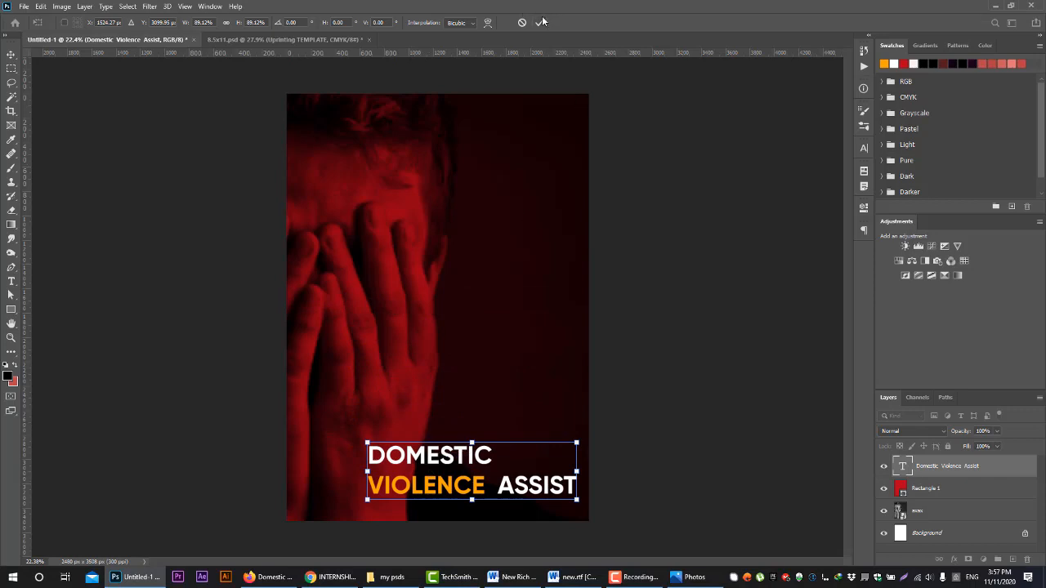
key("Return")
Set up the Gradient tool with a black-to-transparent gradient by changing its red colour stop to black
left_click(12, 226)
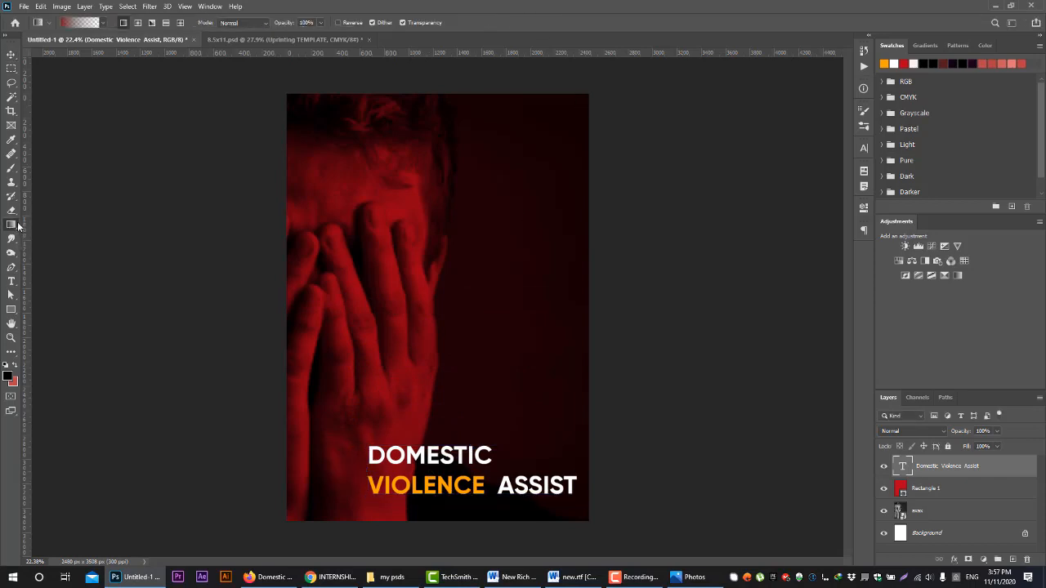
left_click(80, 22)
left_click(673, 279)
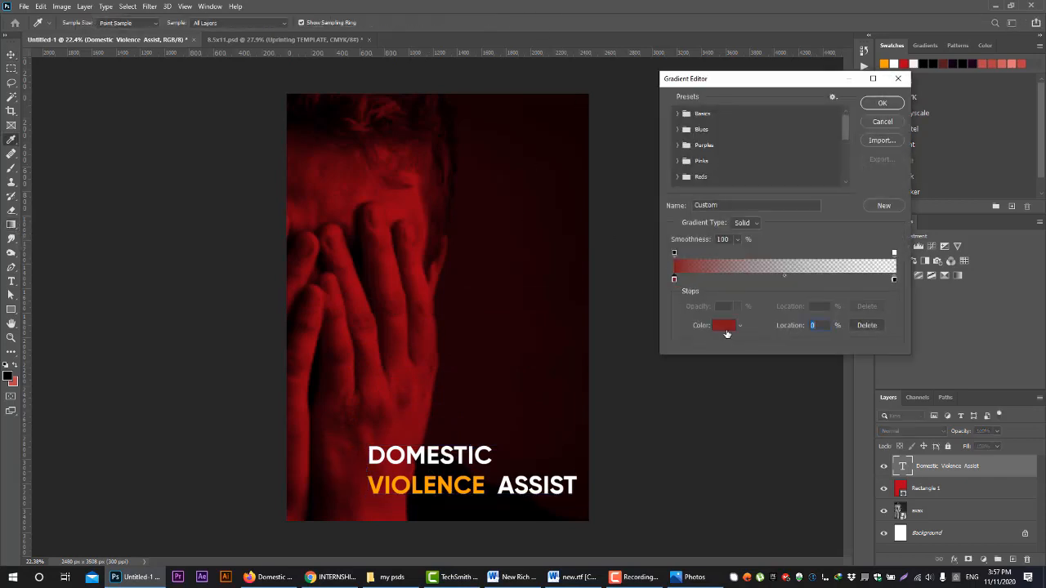
left_click(726, 326)
left_click(746, 336)
left_click(963, 202)
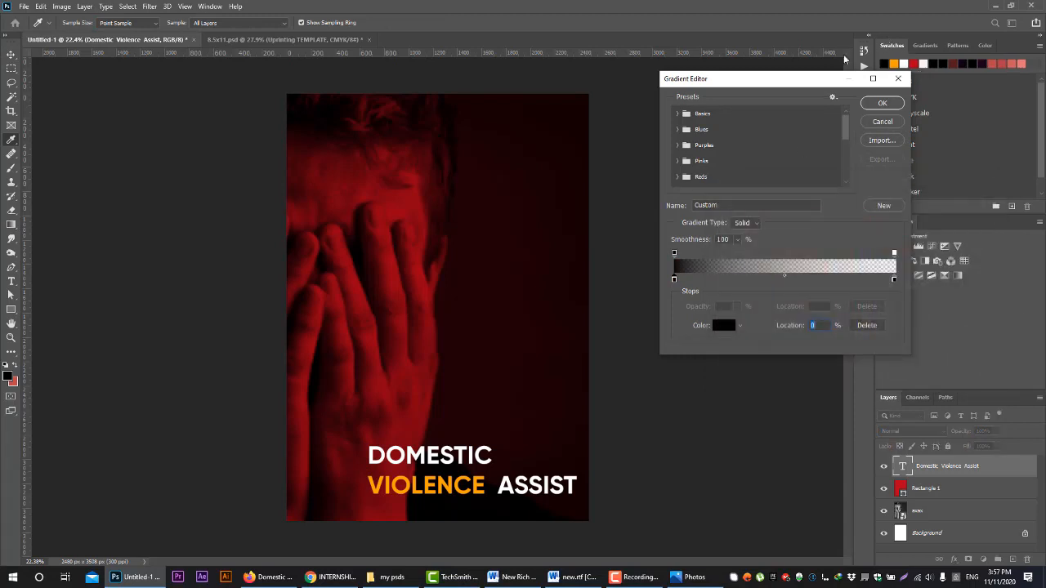
left_click(882, 103)
Add a new layer above the photo and draw a black fade on it, darkening the lower half of the page
left_click(940, 511)
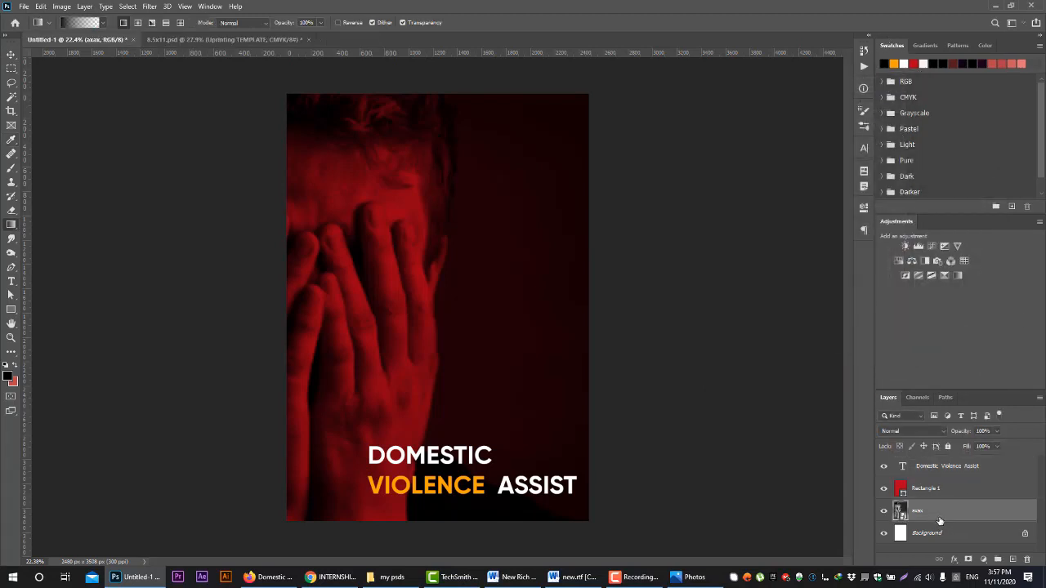
left_click(1012, 559)
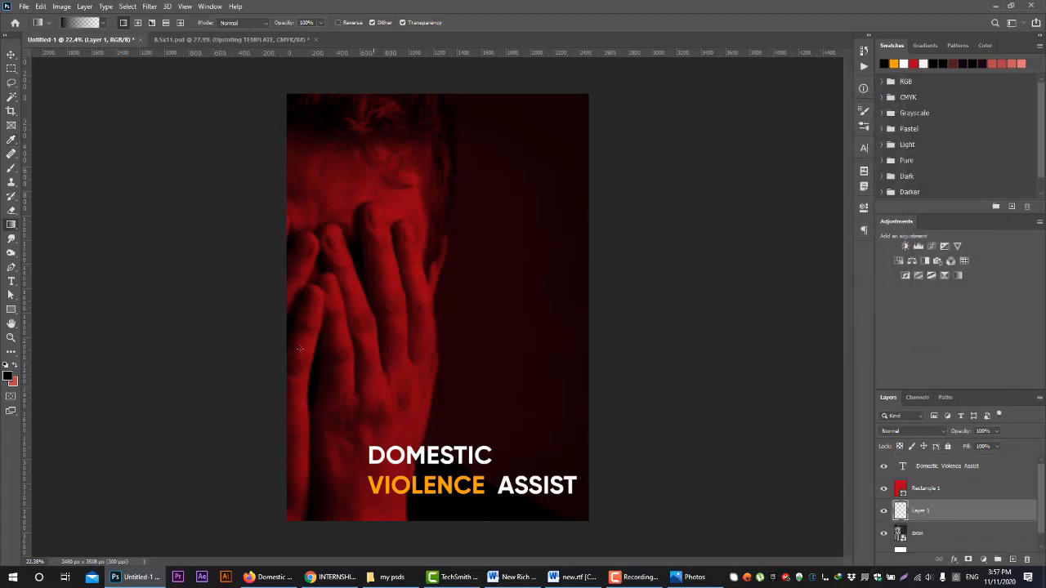
left_click_drag(300, 349, 303, 515)
Shift the heading slightly down and to the left, and scale it to about 98%
left_click(10, 53)
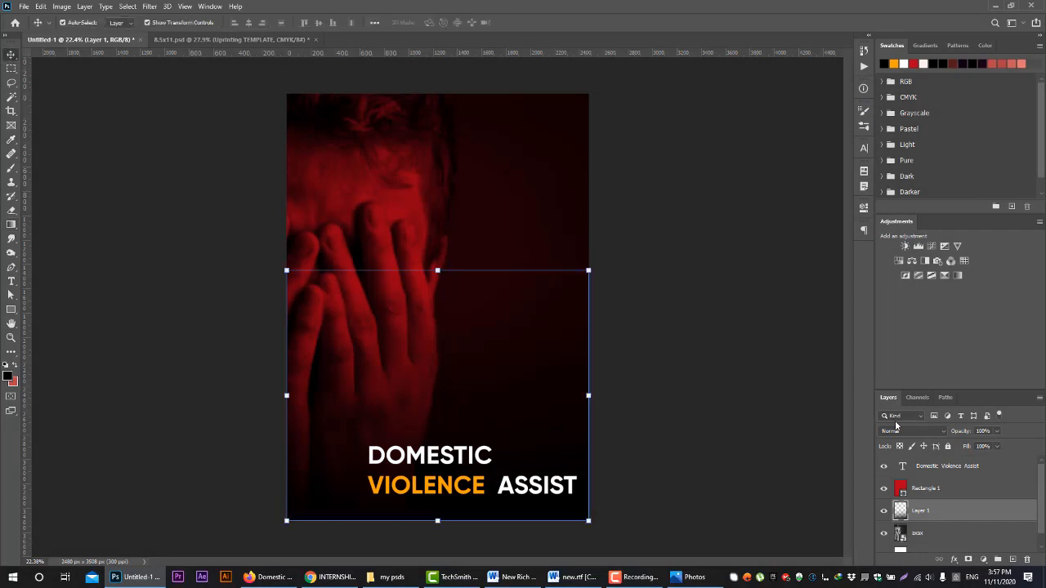
left_click(469, 460)
left_click_drag(468, 462, 462, 468)
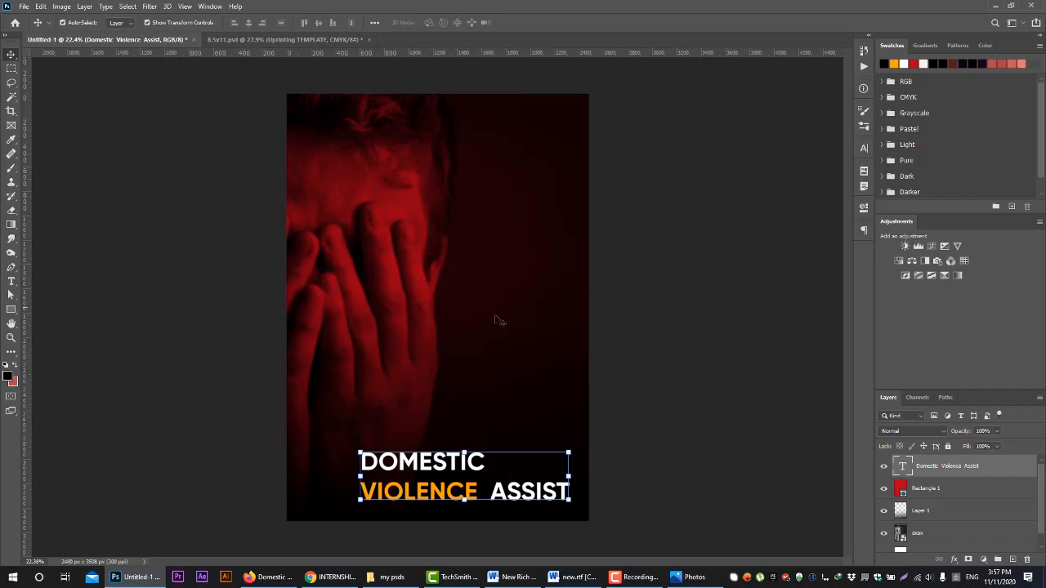
left_click(708, 420)
left_click(439, 480)
mouse_move(567, 452)
left_mouse_down()
mouse_move(543, 445)
mouse_move(531, 459)
mouse_move(574, 459)
left_mouse_up()
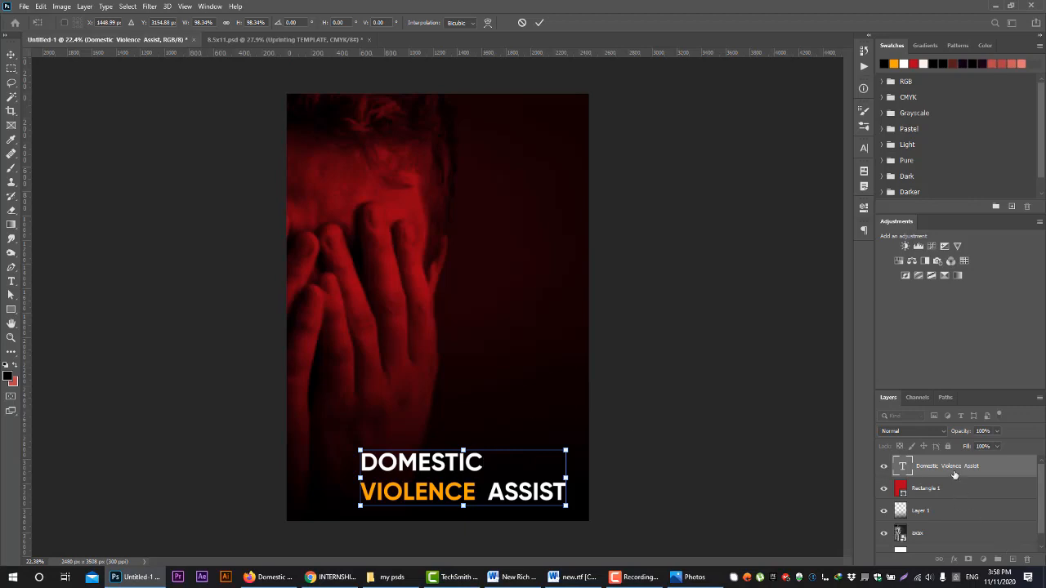
key("Return")
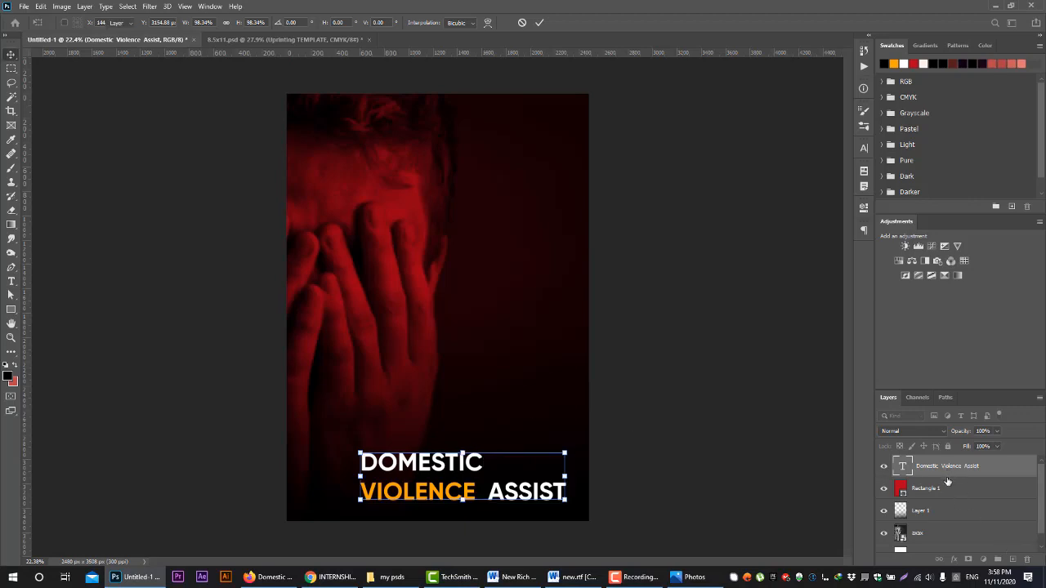
Try duplicating the heading layer and moving the copy just above the original heading
right_click(934, 472)
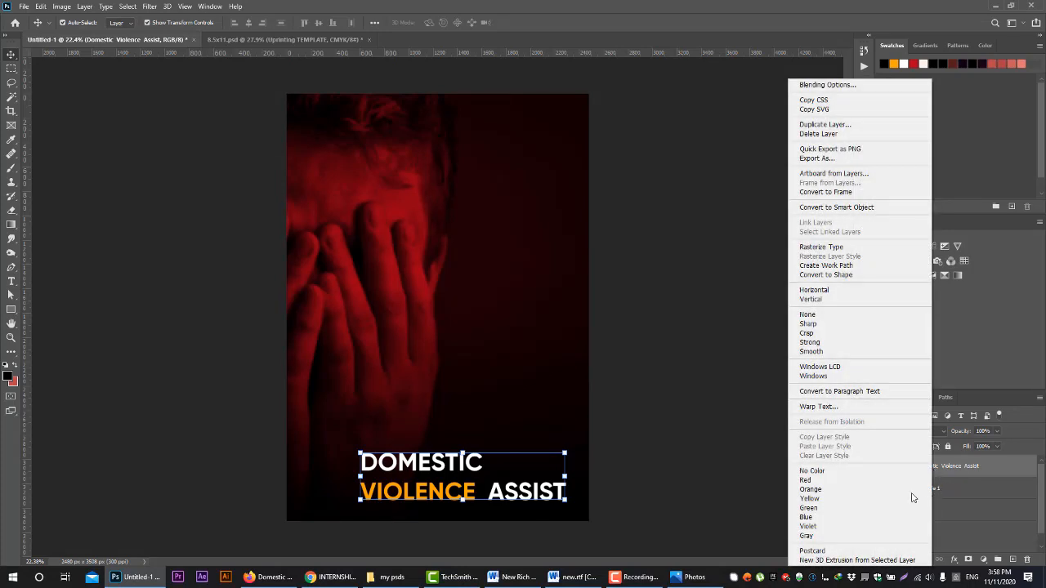
left_click(823, 125)
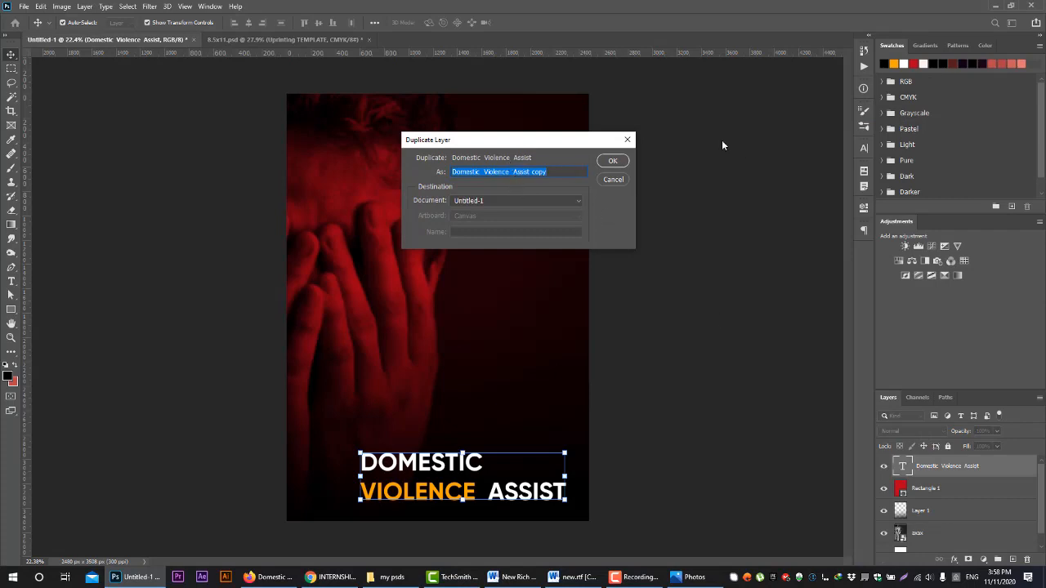
left_click(612, 161)
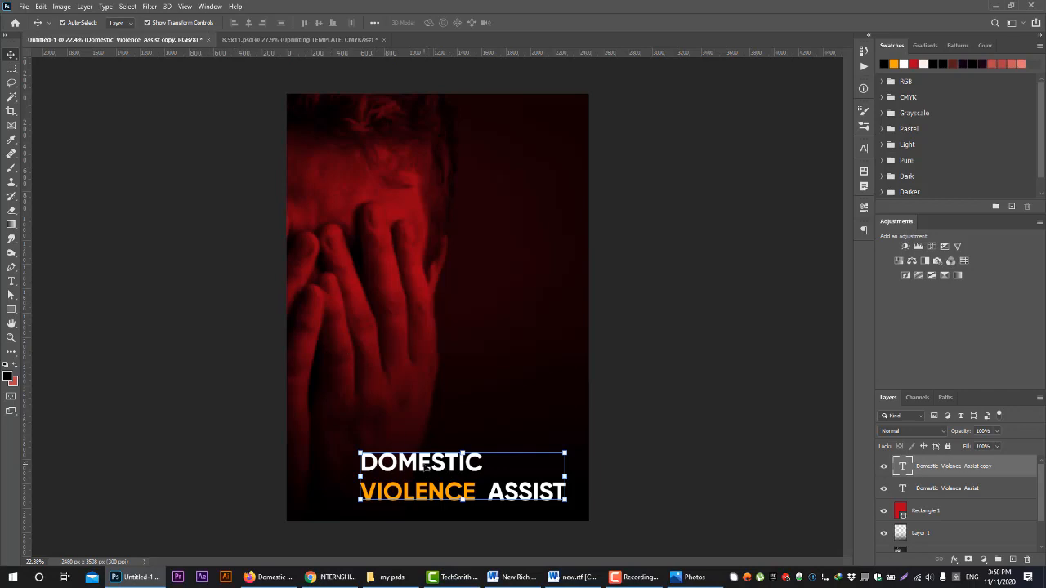
left_click_drag(424, 466, 389, 389)
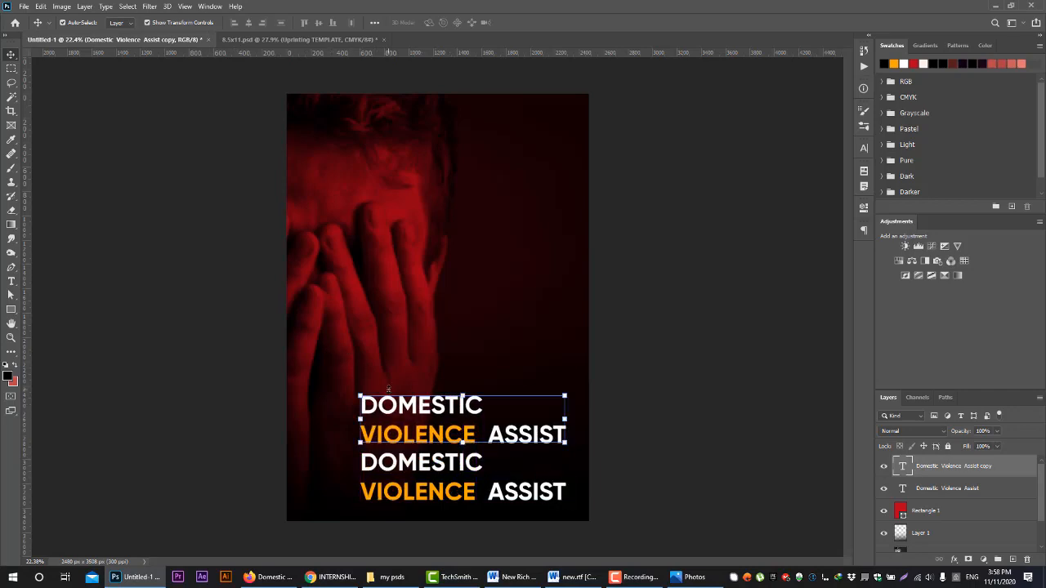
key("ctrl+z")
key("Delete")
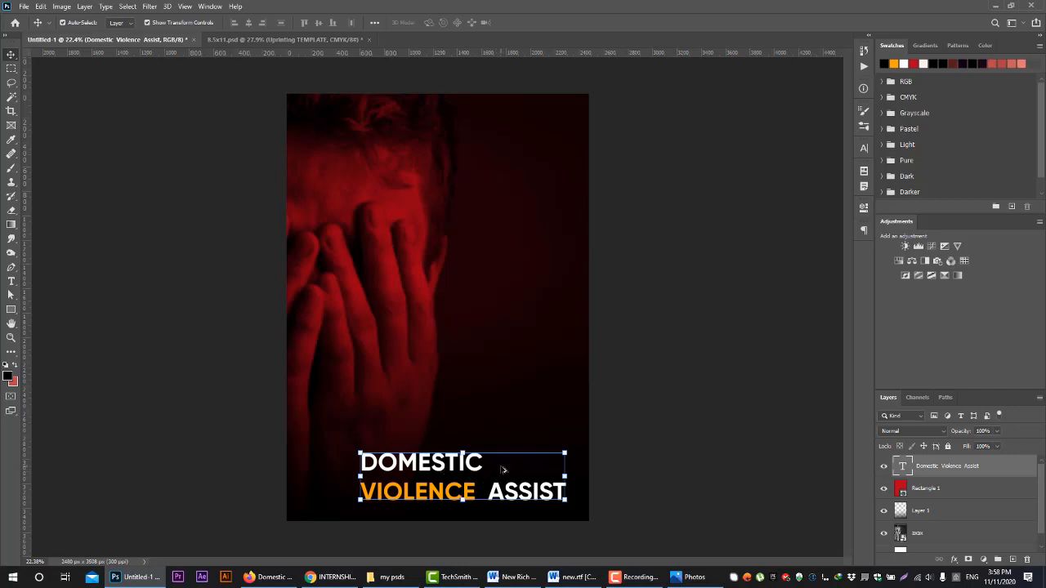
Place a duplicate of the heading just above the original, and select both headings and the red rectangle on the canvas in turn
left_click_drag(504, 470, 492, 406)
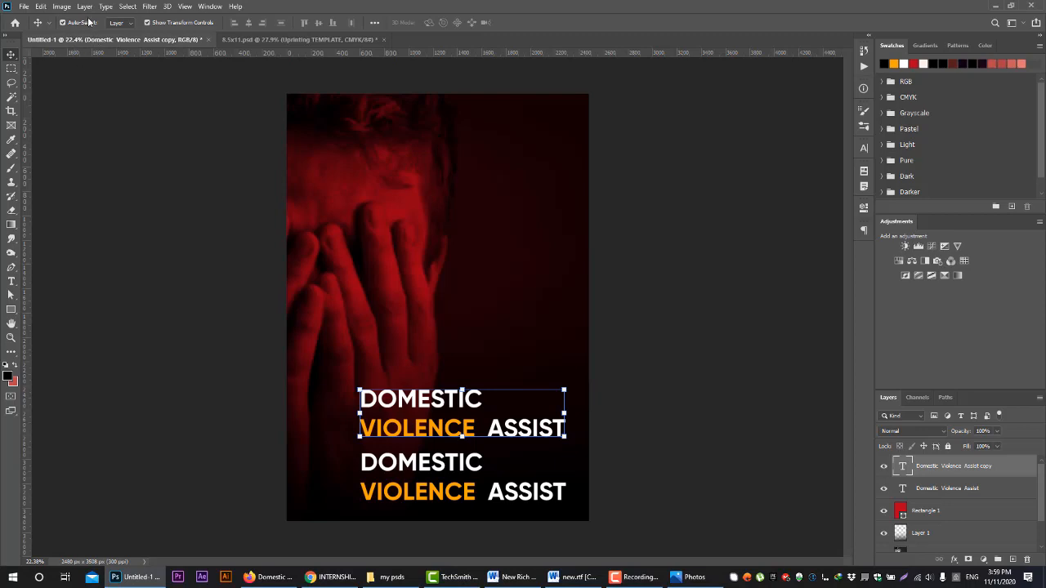
left_click(420, 464)
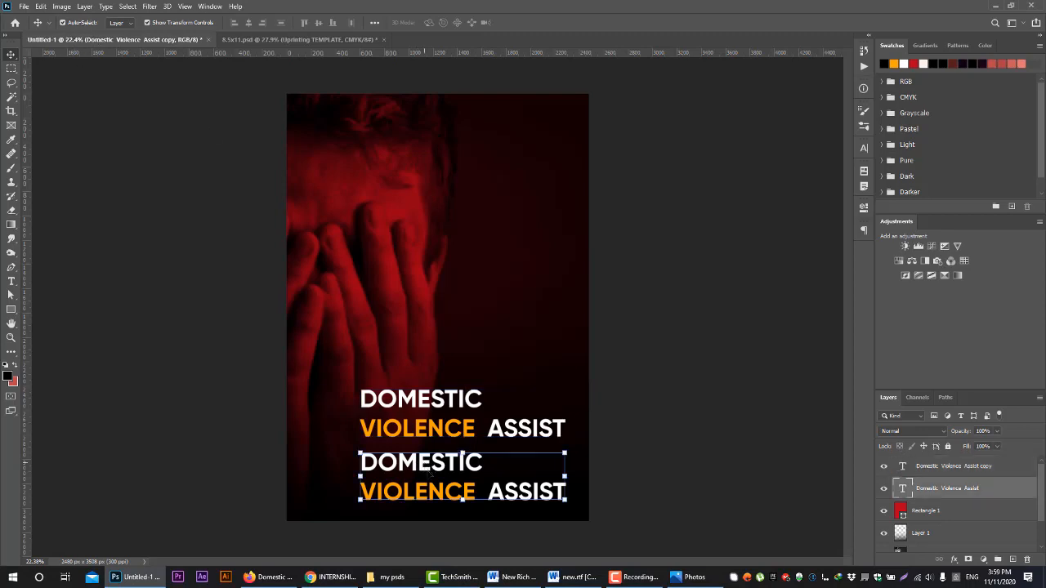
left_click(427, 417)
left_click(400, 276)
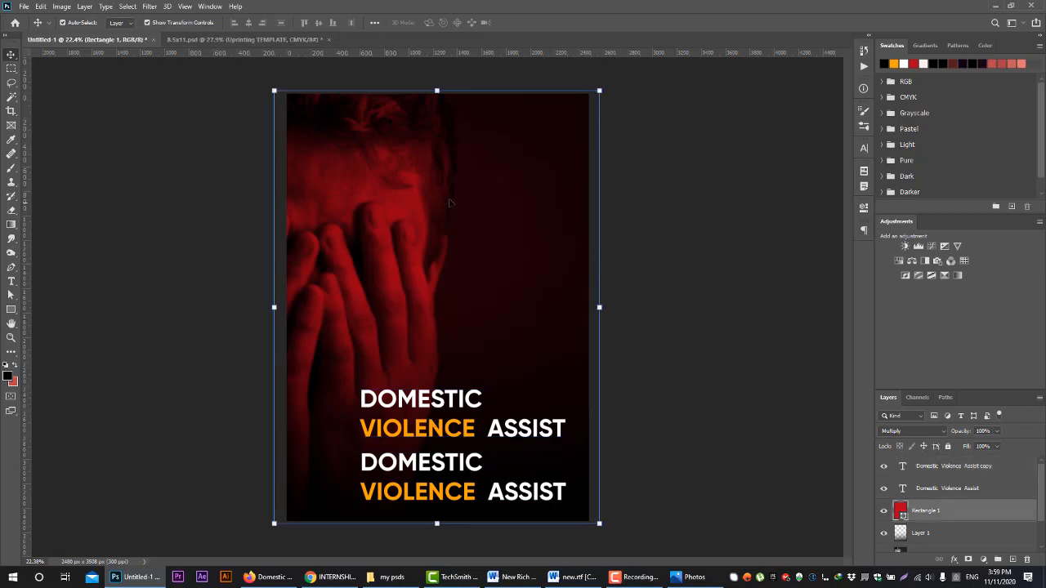
left_click(420, 428)
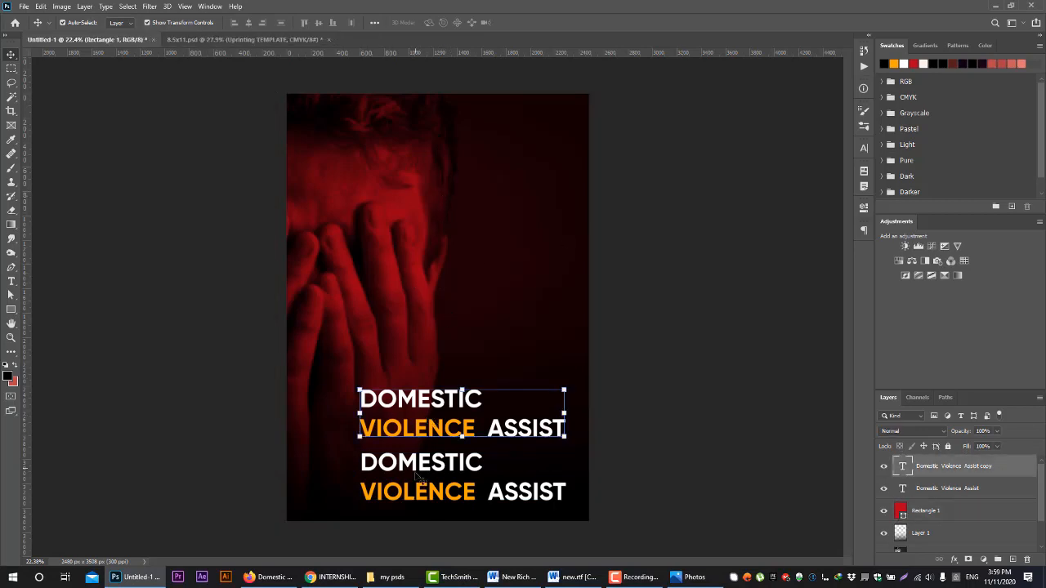
left_click(416, 489)
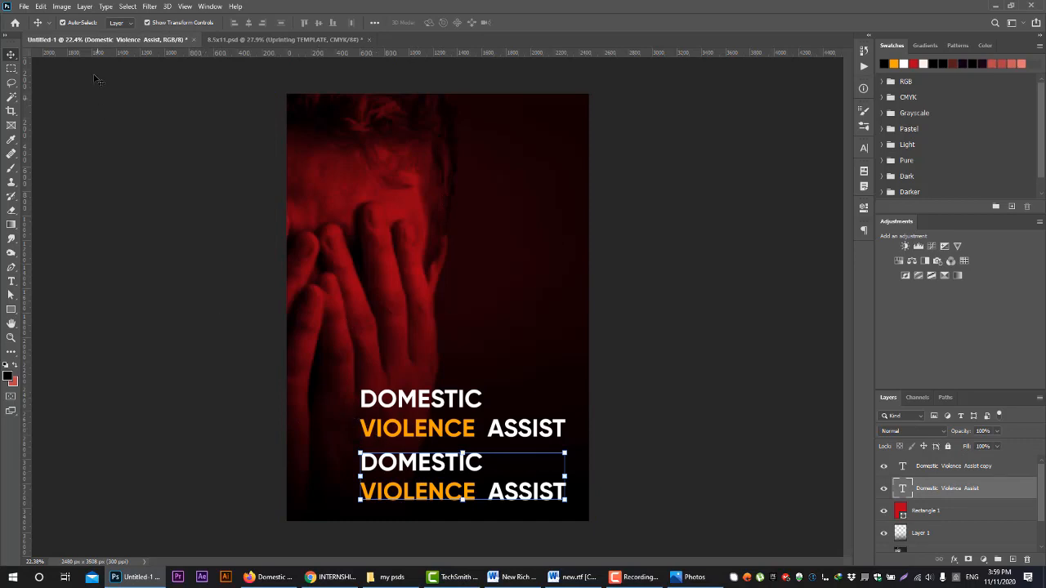
Test selecting layers on the canvas with Auto-Select turned off and on again, ending with the upper heading selected
left_click(84, 22)
left_click(417, 411)
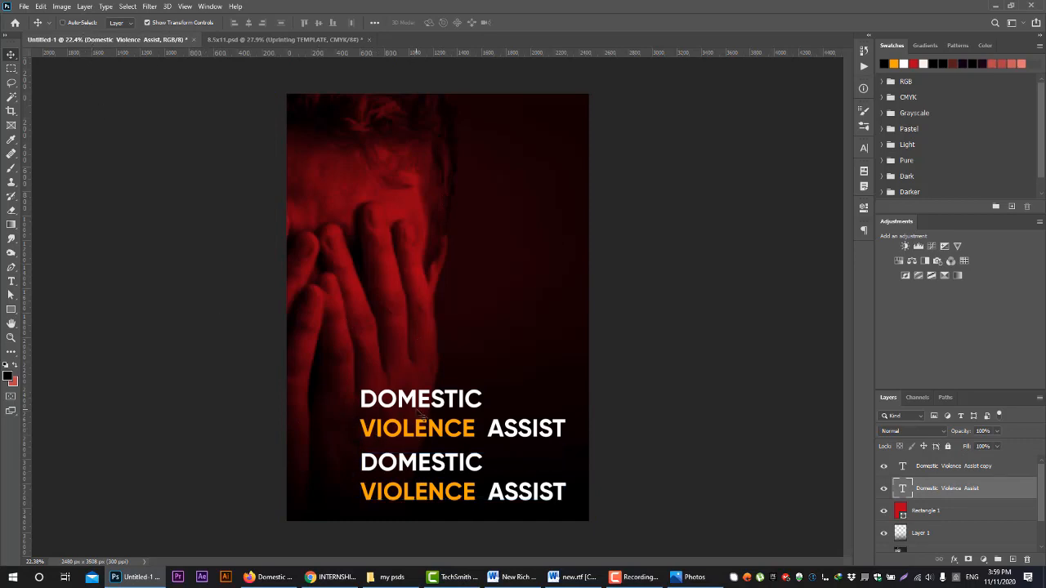
left_click(335, 270)
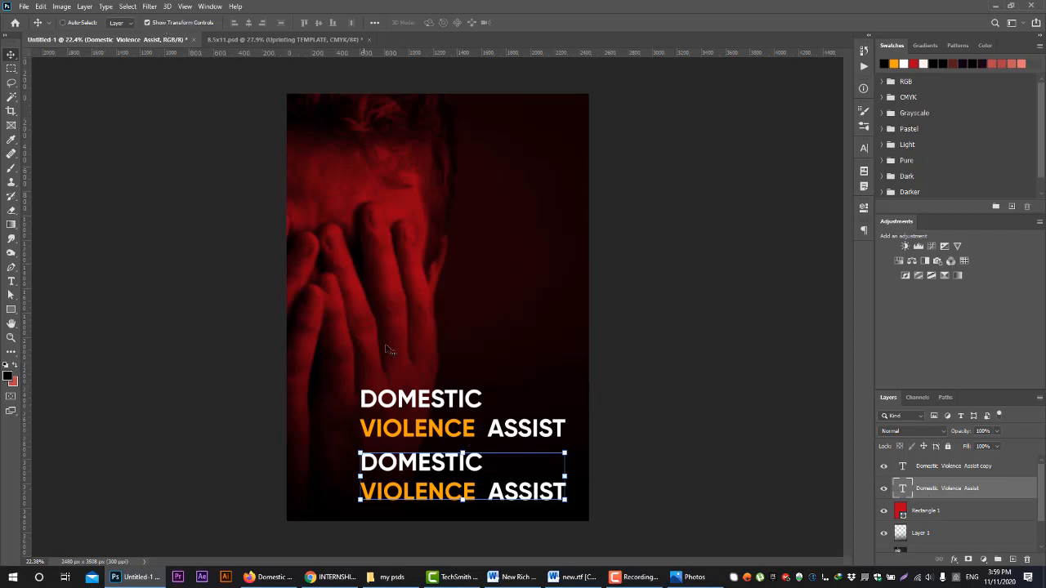
left_click(121, 23)
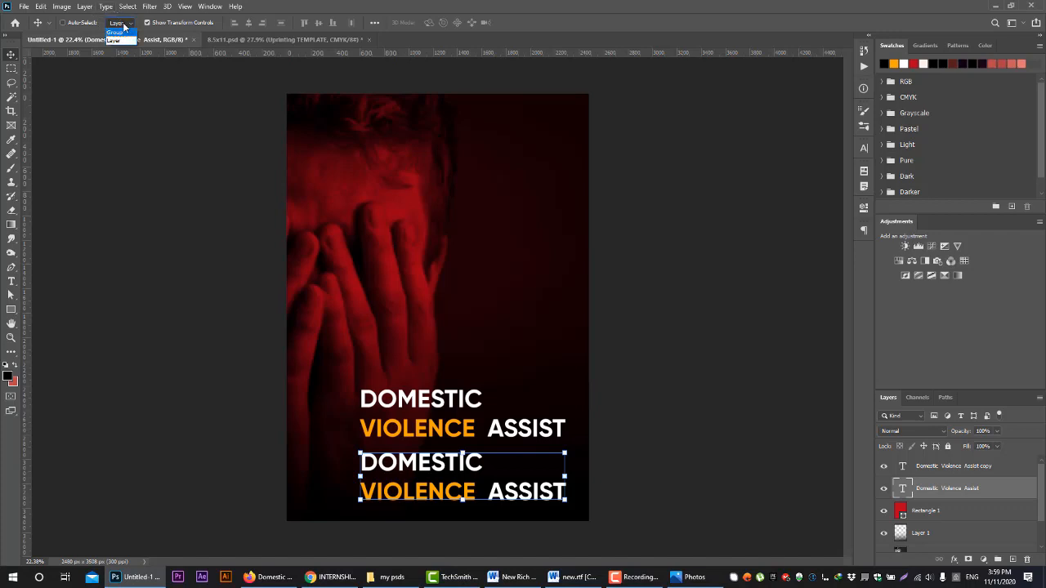
left_click(123, 25)
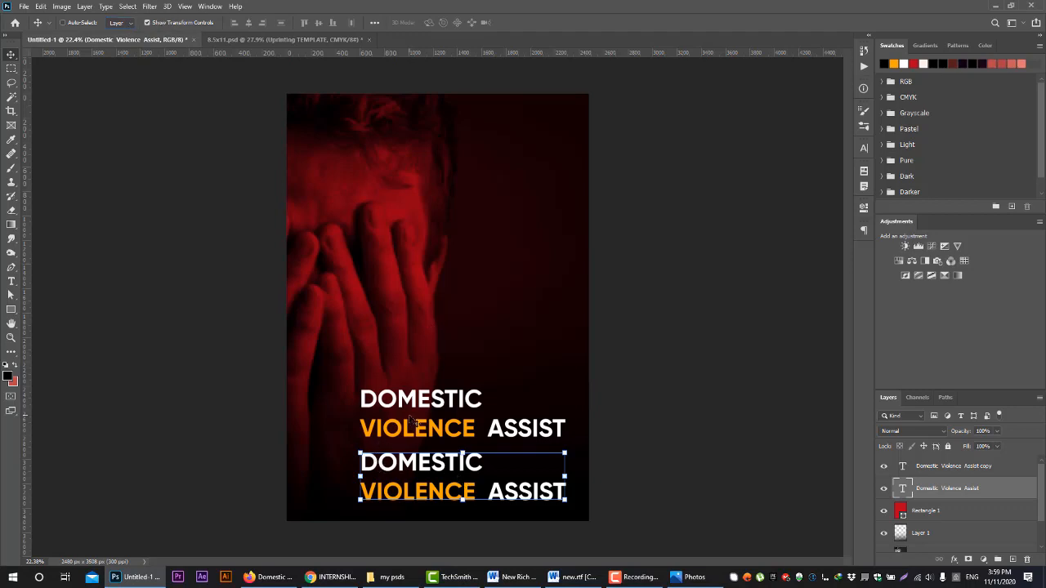
left_click(357, 189)
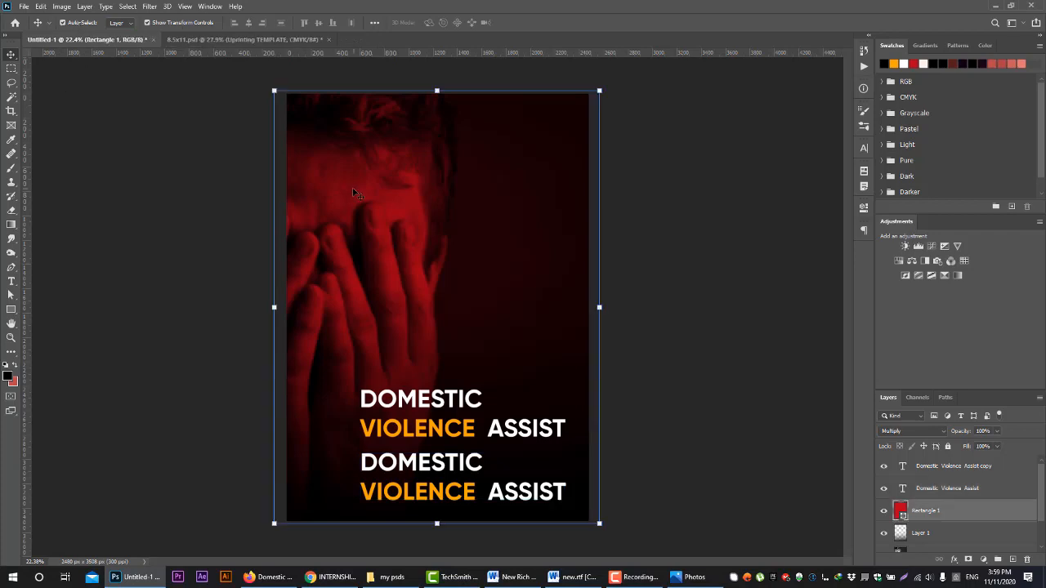
left_click(407, 427)
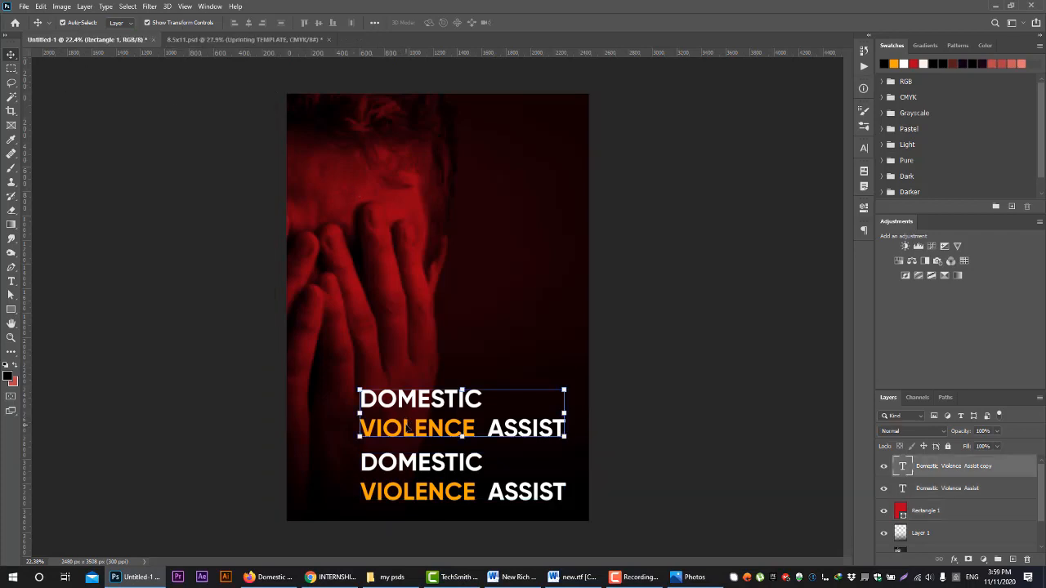
Hide the transform controls, switch the selection between the two headings, and show the controls again
left_click(148, 23)
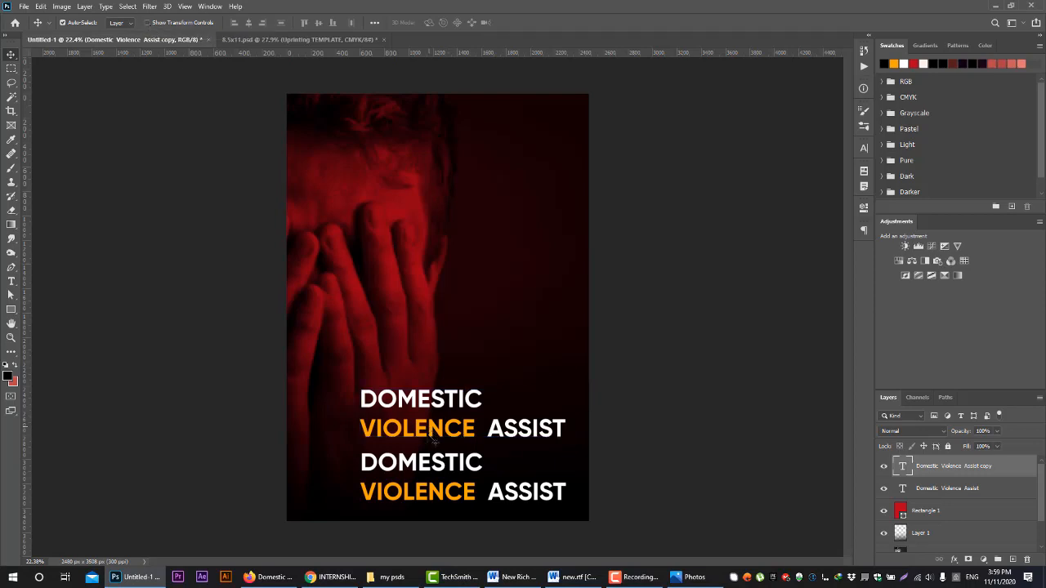
left_click(435, 472)
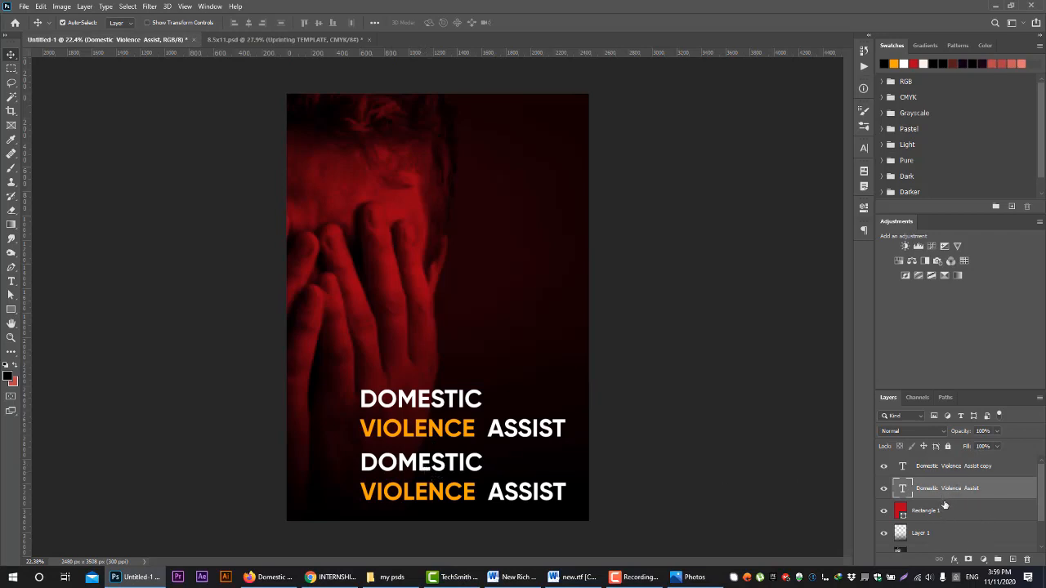
left_click(399, 423)
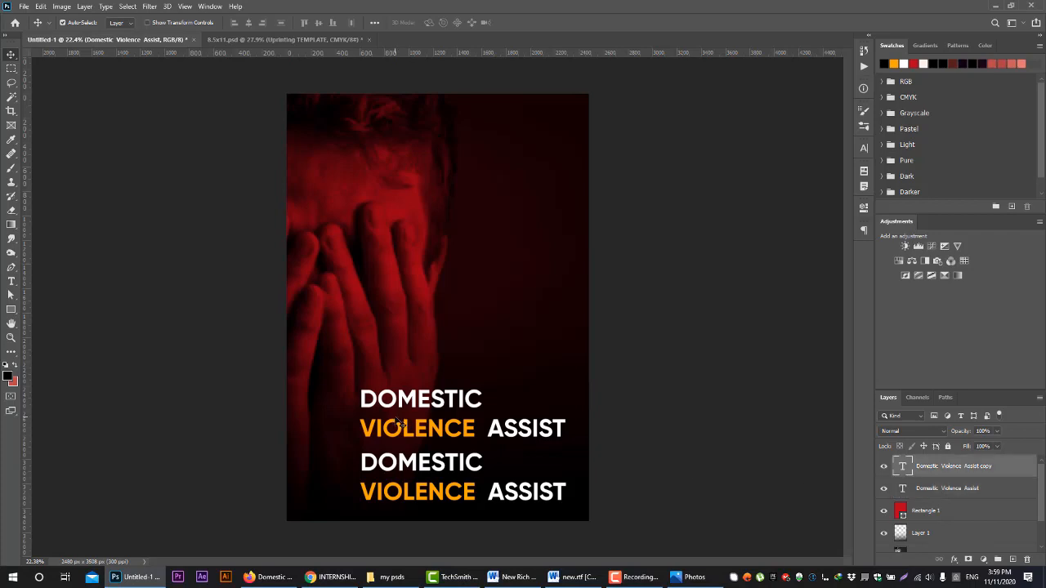
left_click(147, 24)
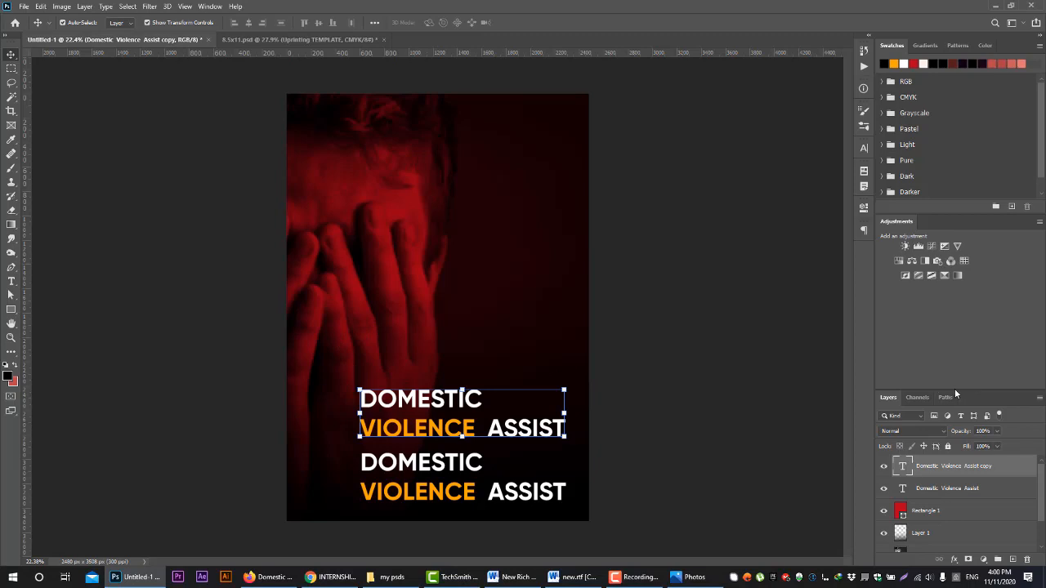
Enlarge the Layers panel to show the whole stack, and select the original heading, Rectangle 1, Layer 1 and the photo layer in turn
left_click_drag(954, 391, 949, 317)
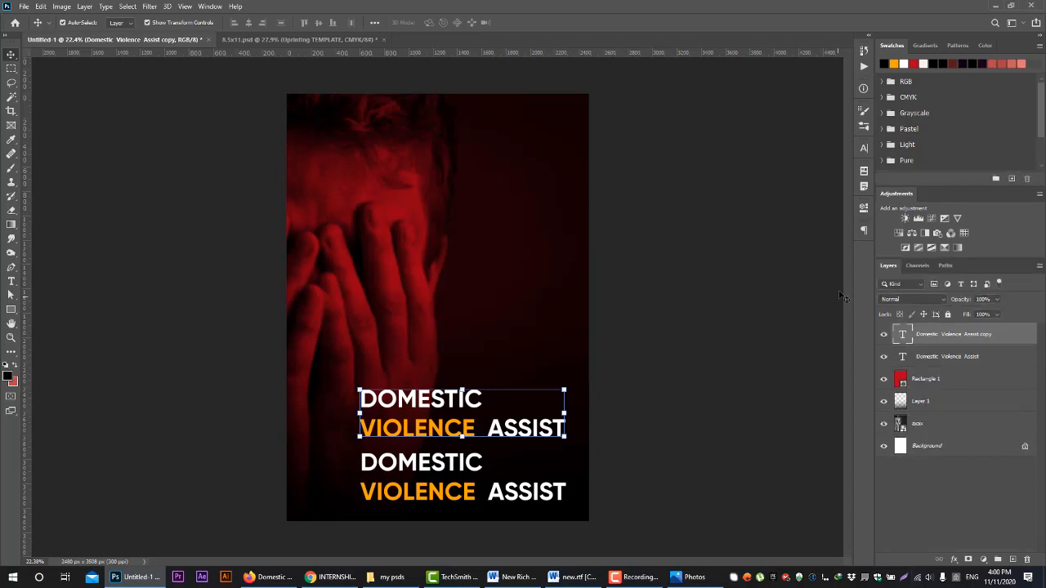
left_click(946, 360)
left_click(957, 381)
left_click(952, 403)
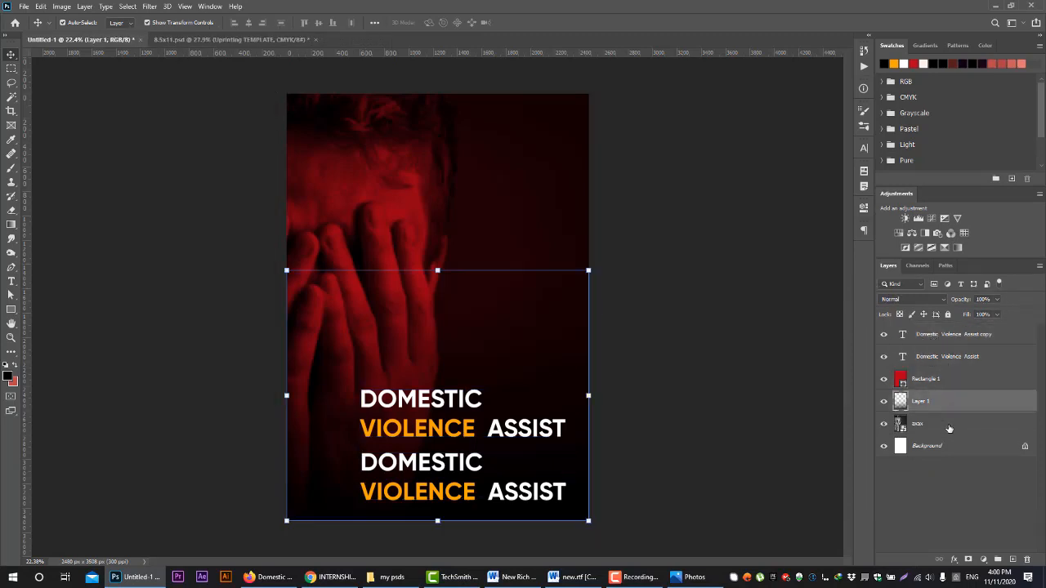
left_click(949, 426)
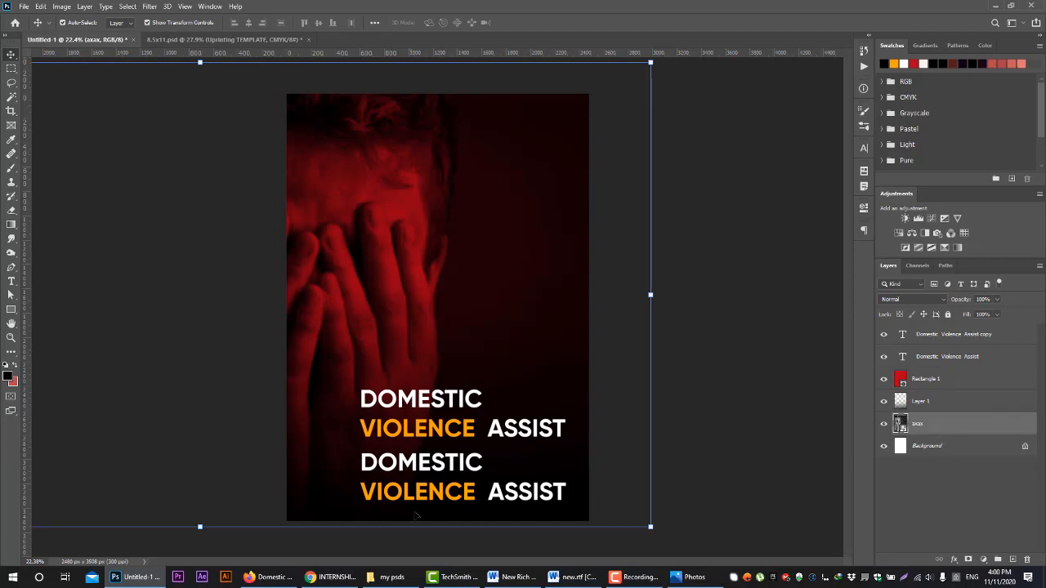
Place the DV Assist logo file 110.png from the client's image folder in File Explorer onto the Photoshop flyer
mouse_move(402, 582)
left_click(365, 538)
left_click(492, 420)
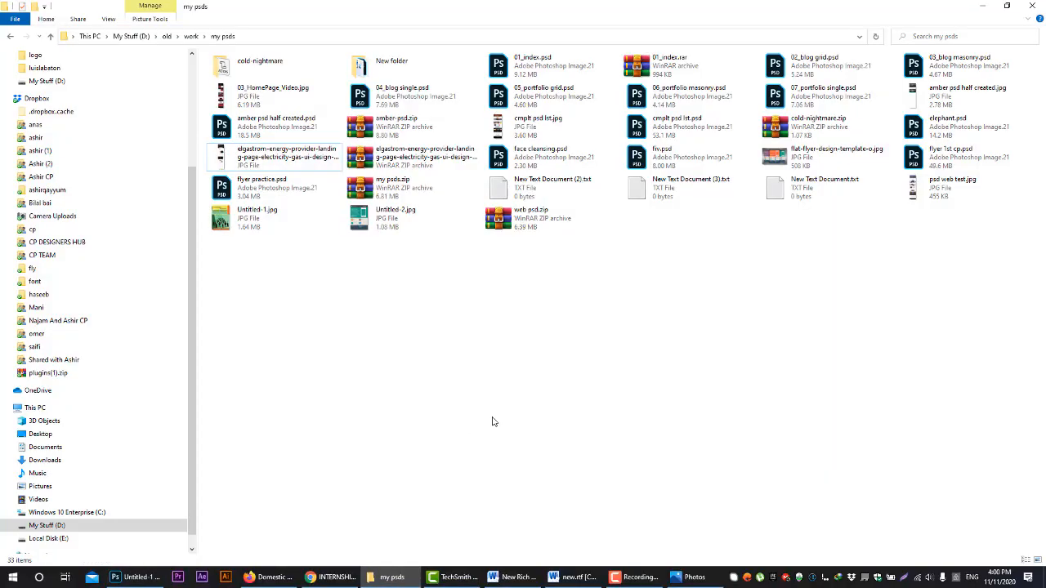
scroll(55, 130, "up", 1)
left_click(45, 108)
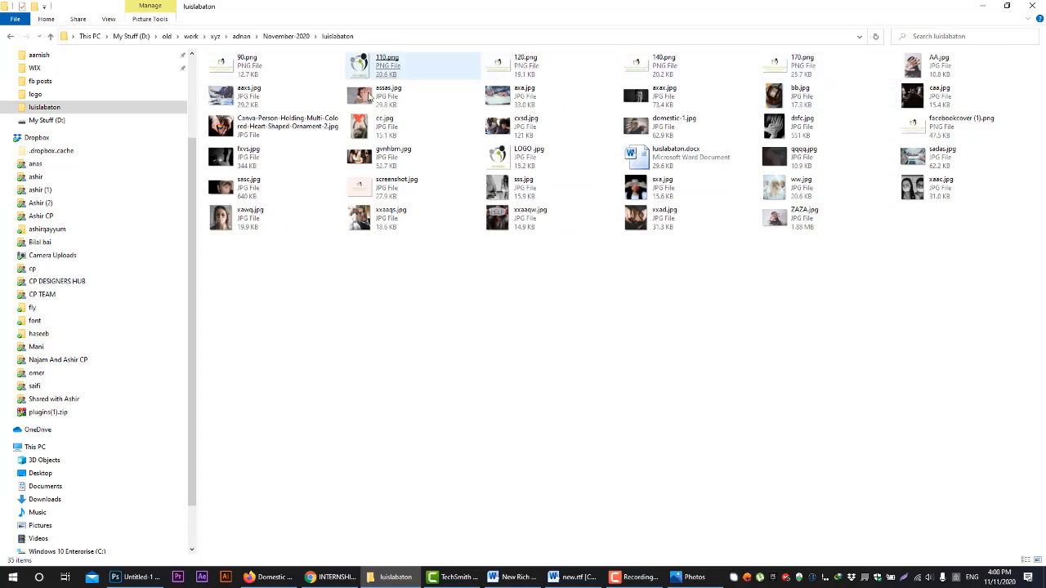
left_click(131, 577)
left_click_drag(491, 334, 462, 235)
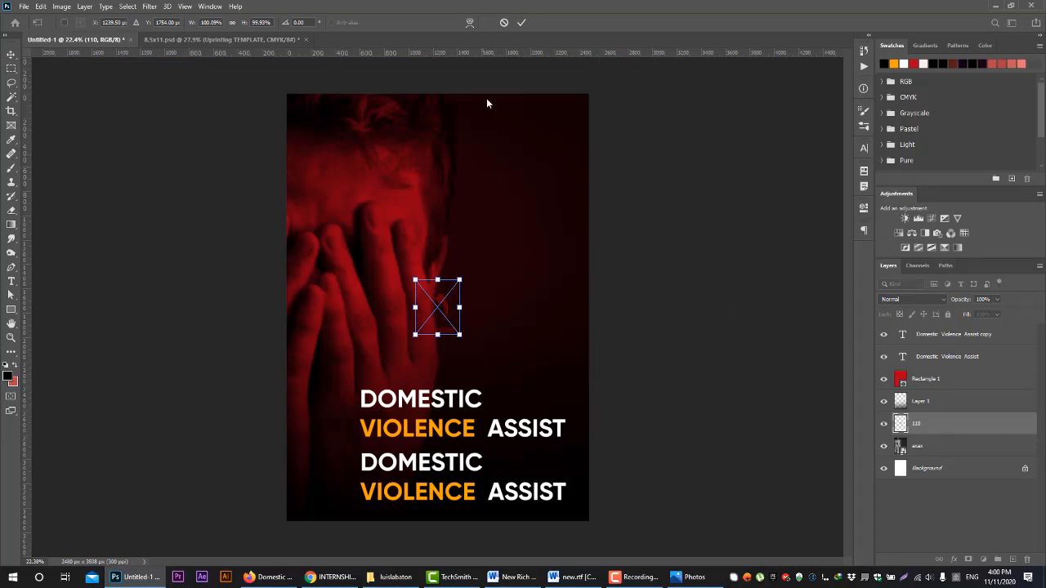
left_click(521, 23)
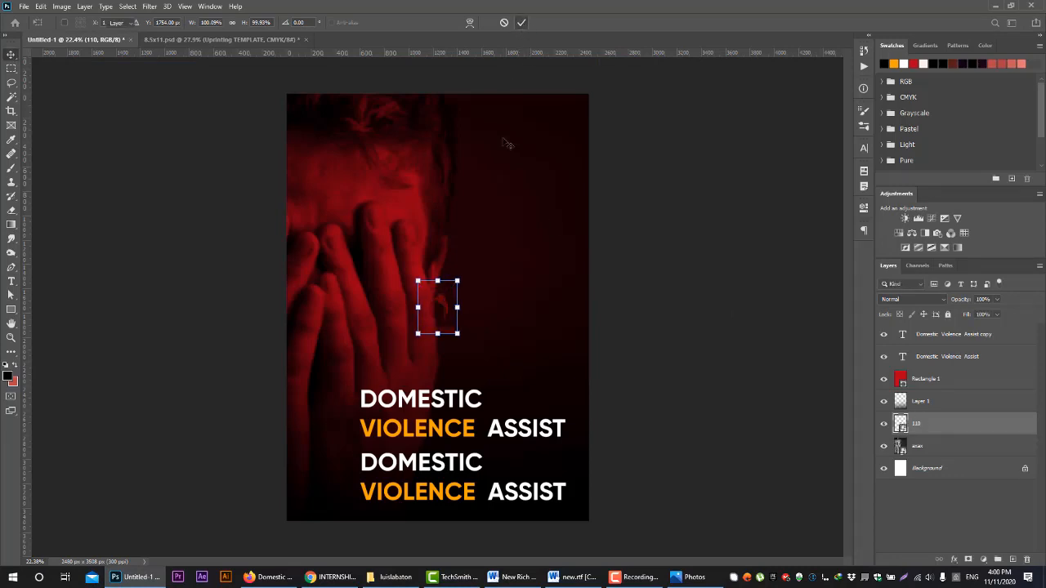
Move the logo layer to the top of the layer stack and apply a white Color Overlay to it
left_click_drag(977, 426, 960, 327)
left_click(954, 560)
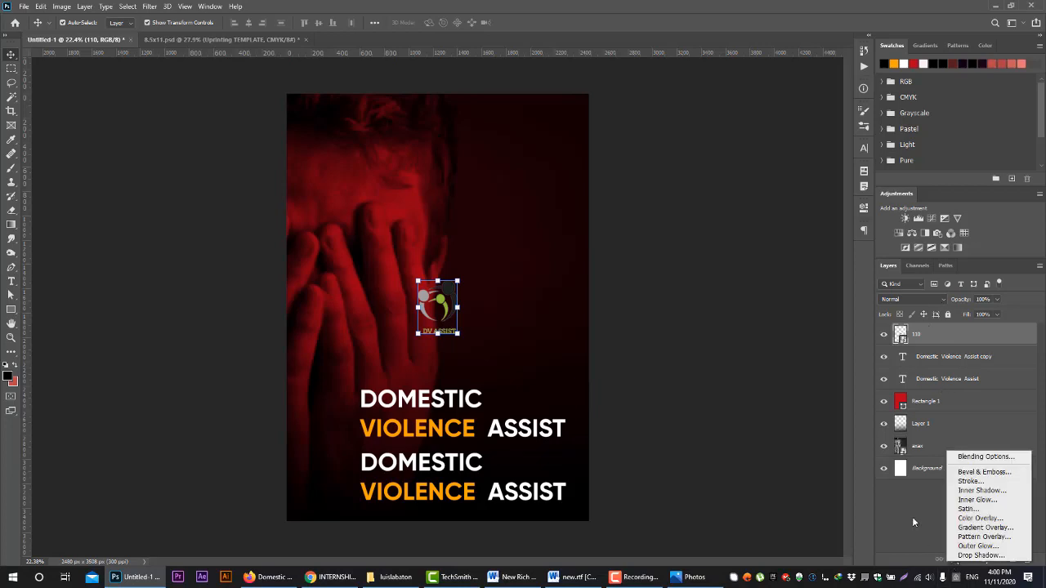
left_click(997, 519)
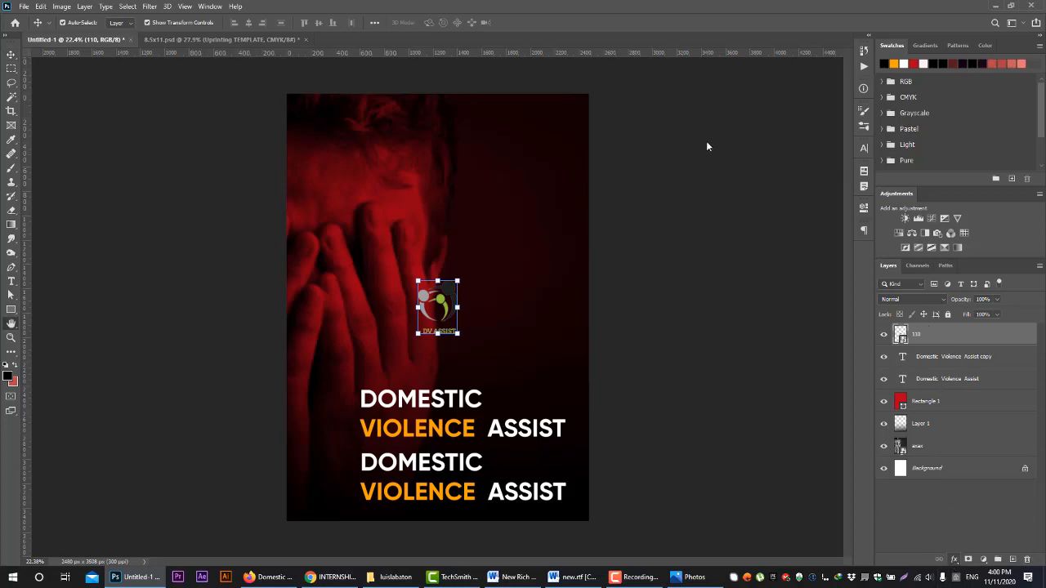
left_click(965, 53)
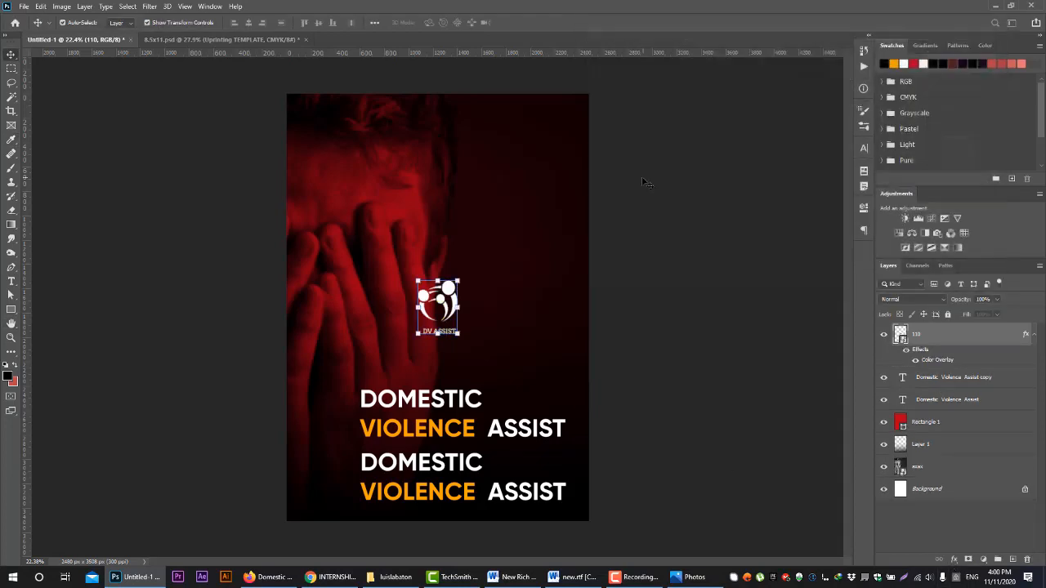
Move the DV Assist logo into the page's upper-right corner
left_click(448, 300)
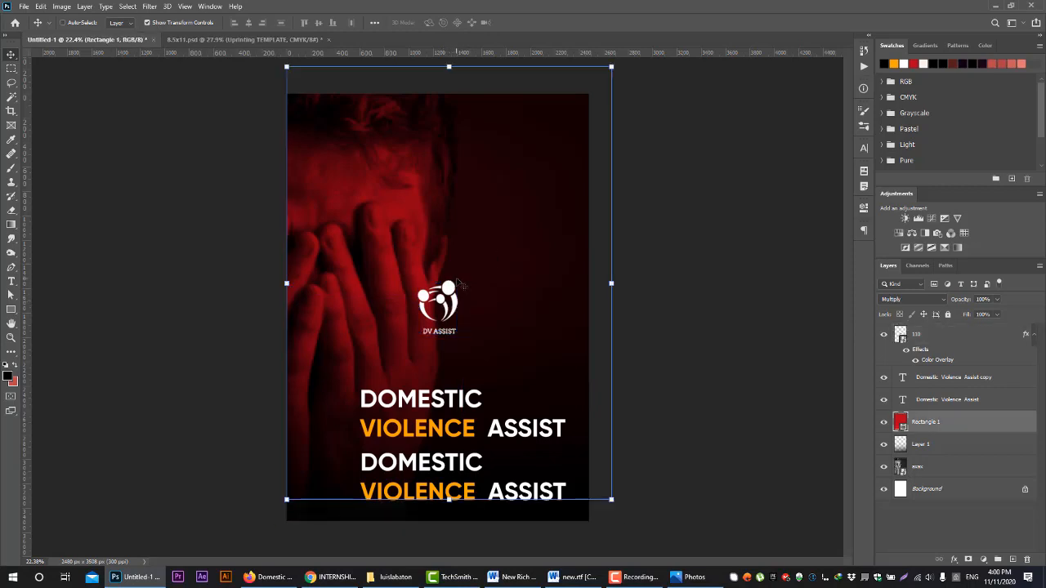
left_click(941, 337)
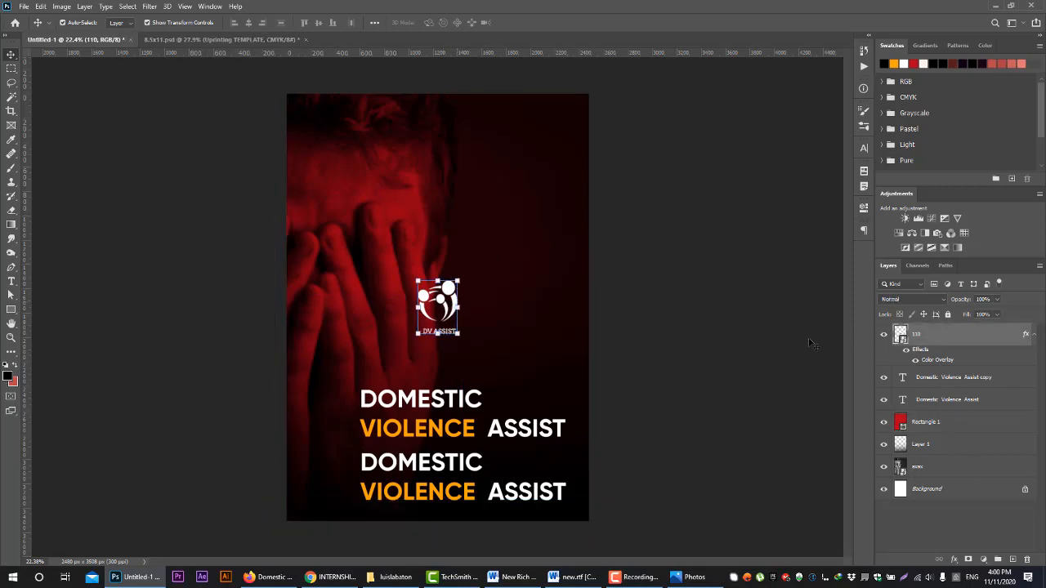
left_click_drag(452, 291, 576, 123)
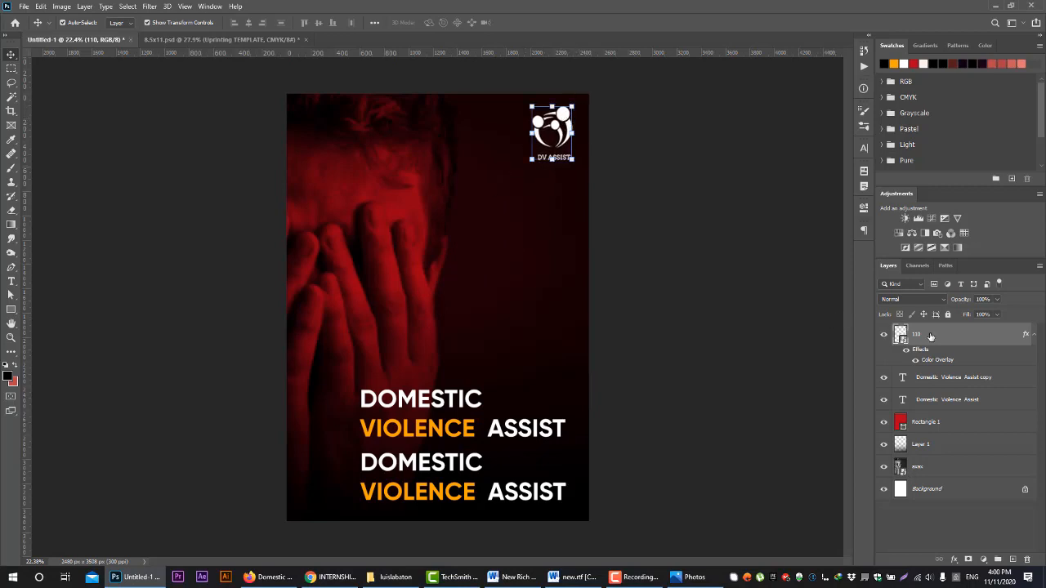
Hide the logo, both heading layers and Rectangle 1 in turn, and show them all again
left_click(883, 335)
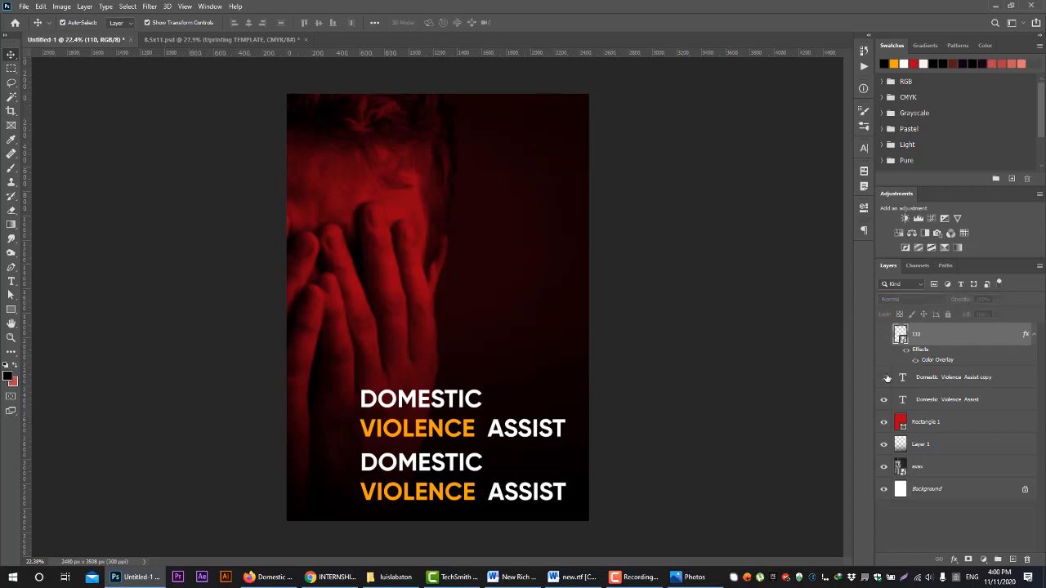
left_click(883, 377)
left_click(883, 400)
left_click(883, 422)
left_click(883, 421)
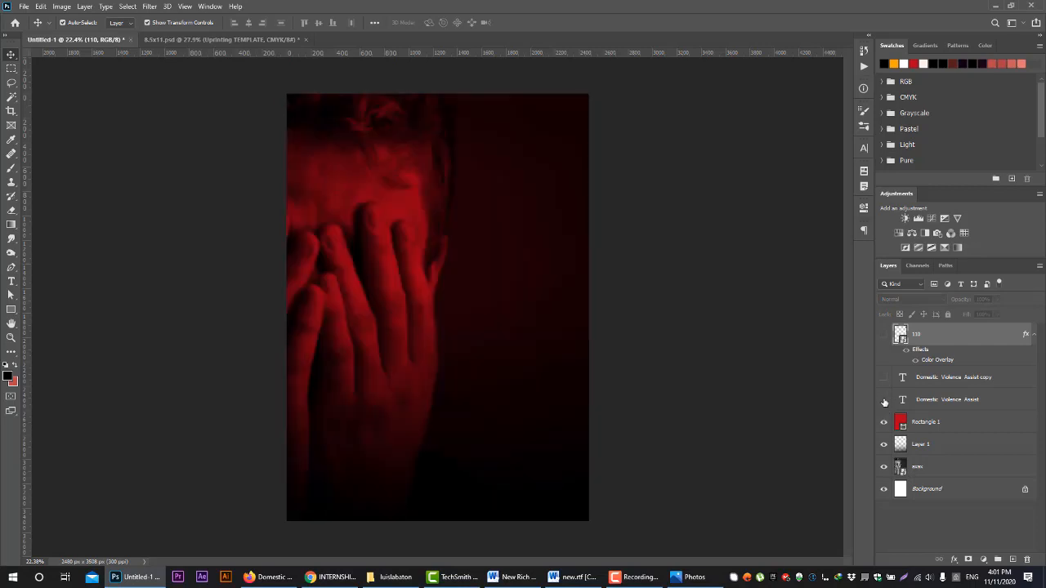
left_click(883, 399)
left_click(883, 377)
left_click(883, 335)
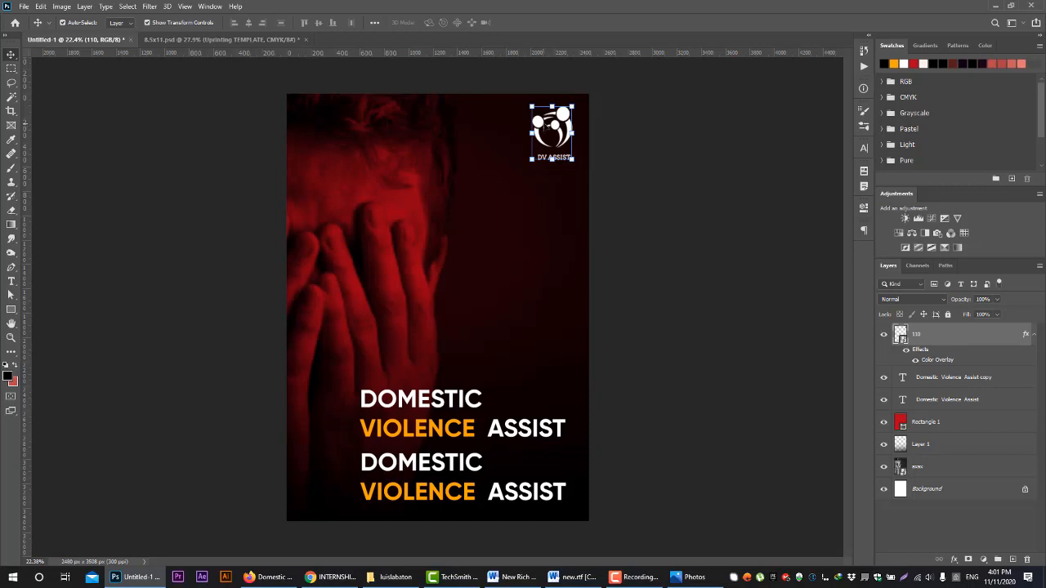
Undo the accidental move of Rectangle 1 and lock that layer in place
left_click_drag(548, 143, 524, 129)
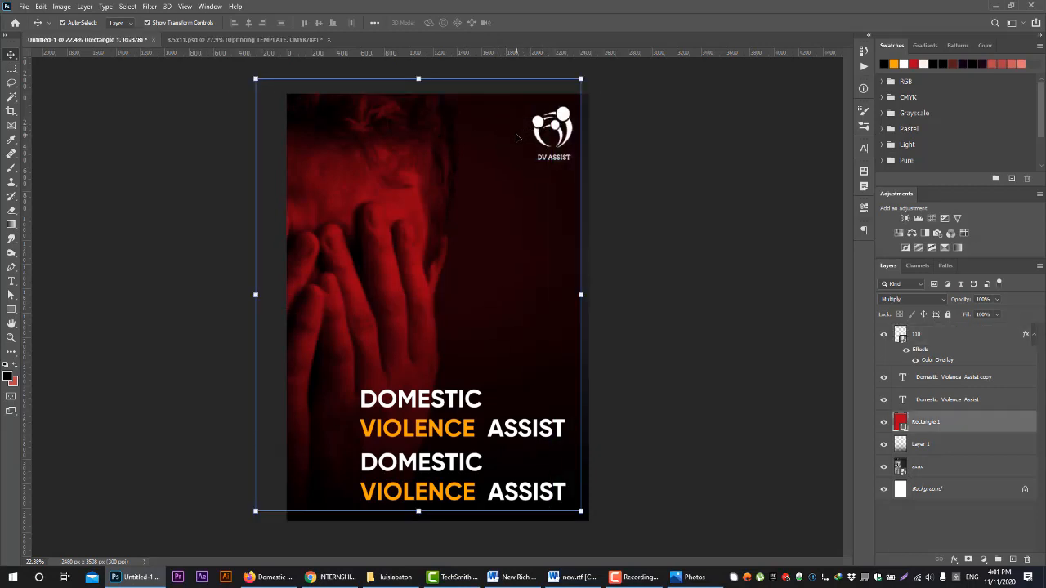
key("ctrl+z")
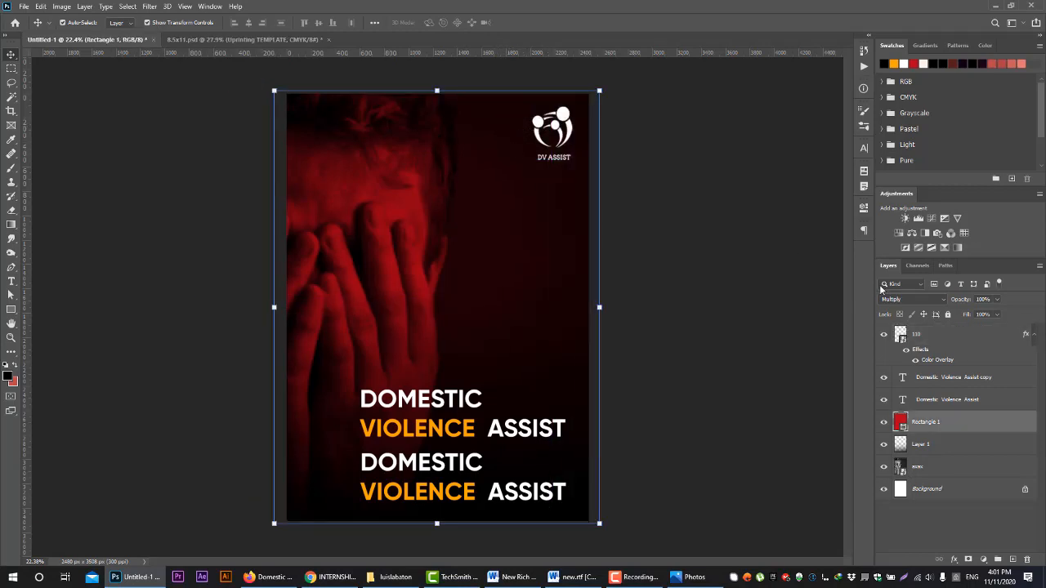
left_click(945, 316)
Undo the shift of the photo, lock the photo layer, and test the lock by trying to move it on the canvas
left_click_drag(487, 236, 497, 197)
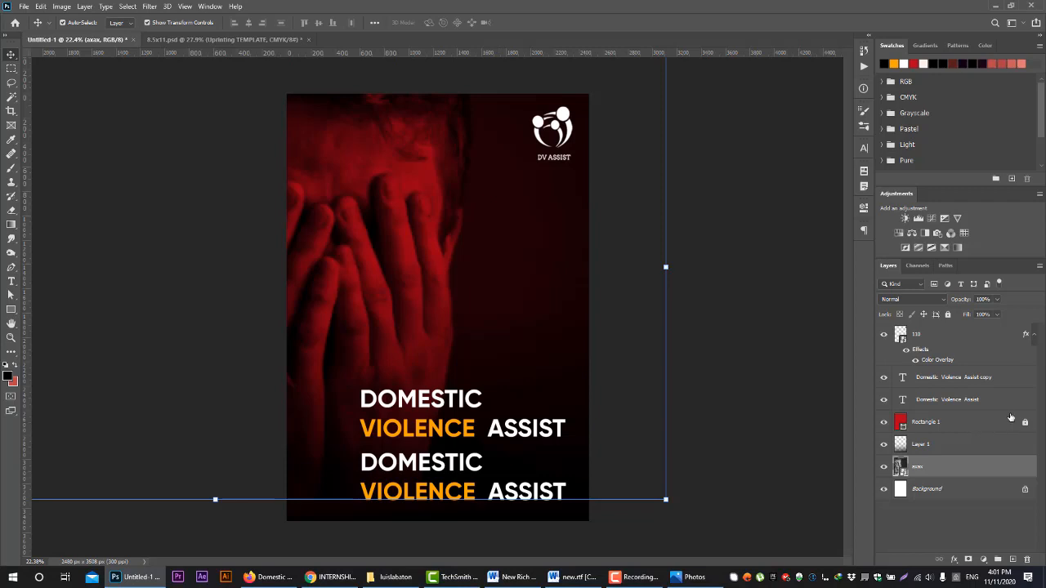
key("ctrl+z")
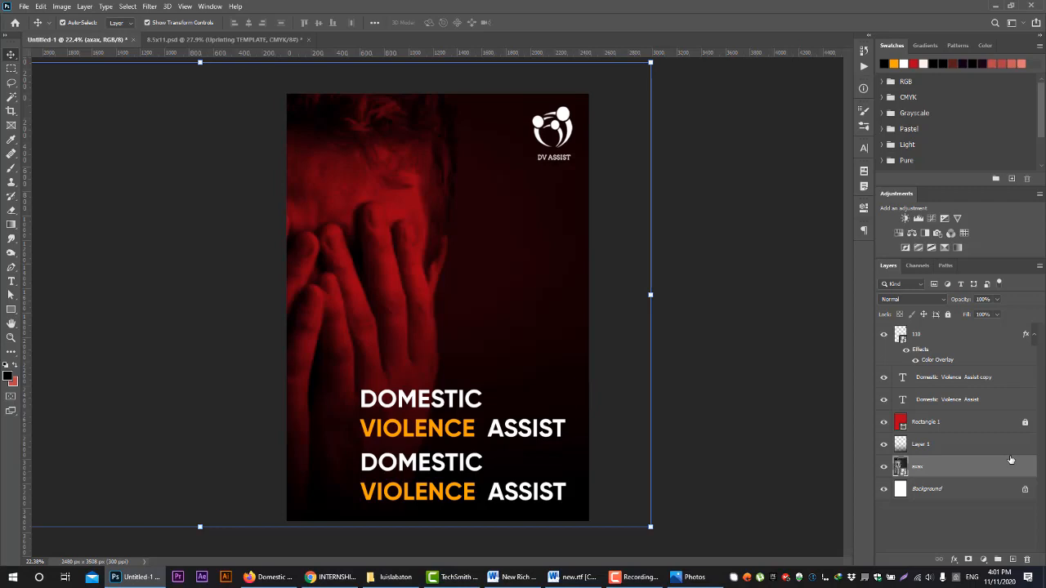
left_click(948, 314)
left_click_drag(361, 257, 457, 243)
left_click_drag(467, 250, 331, 267)
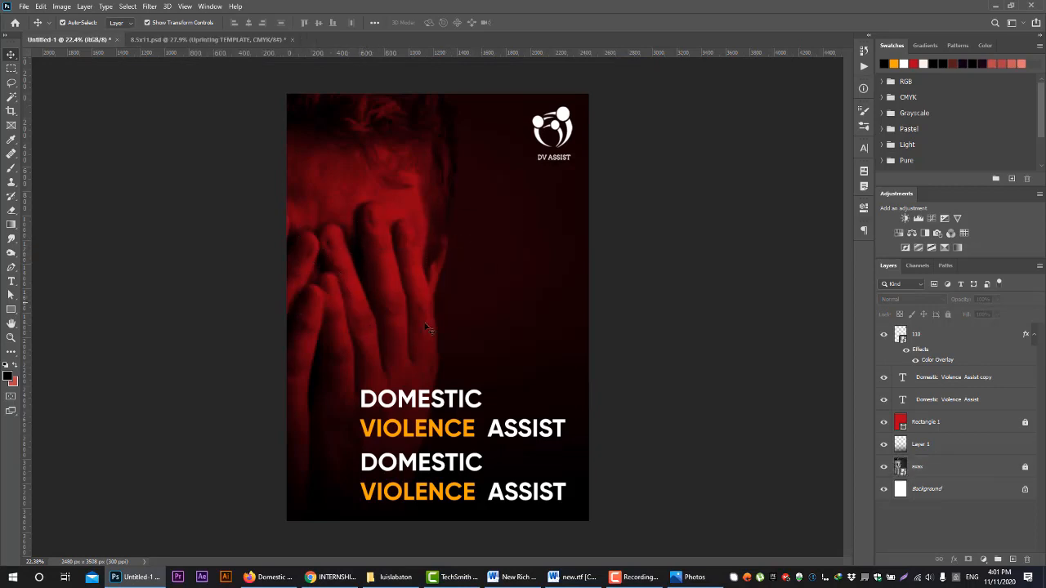
Select Layer 1 alone on the canvas, select it together with both headings, and clear the selection
left_click(413, 343)
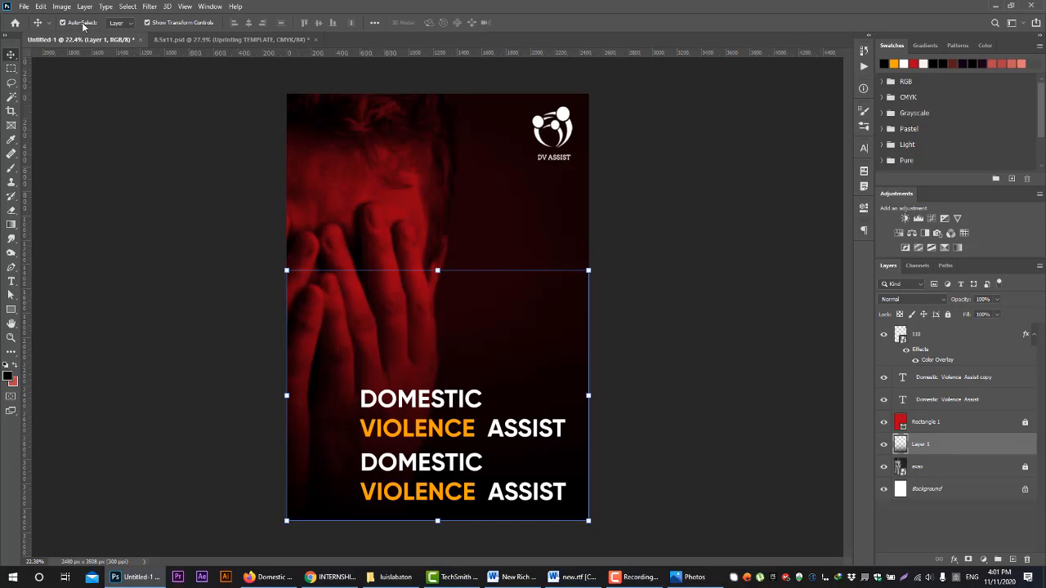
left_click(137, 234)
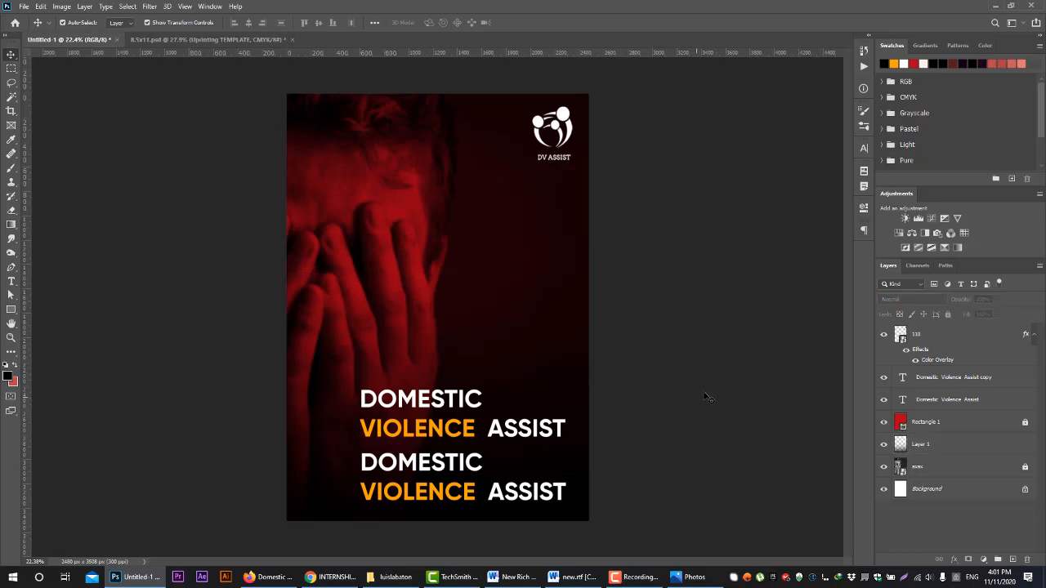
left_click_drag(587, 382, 365, 495)
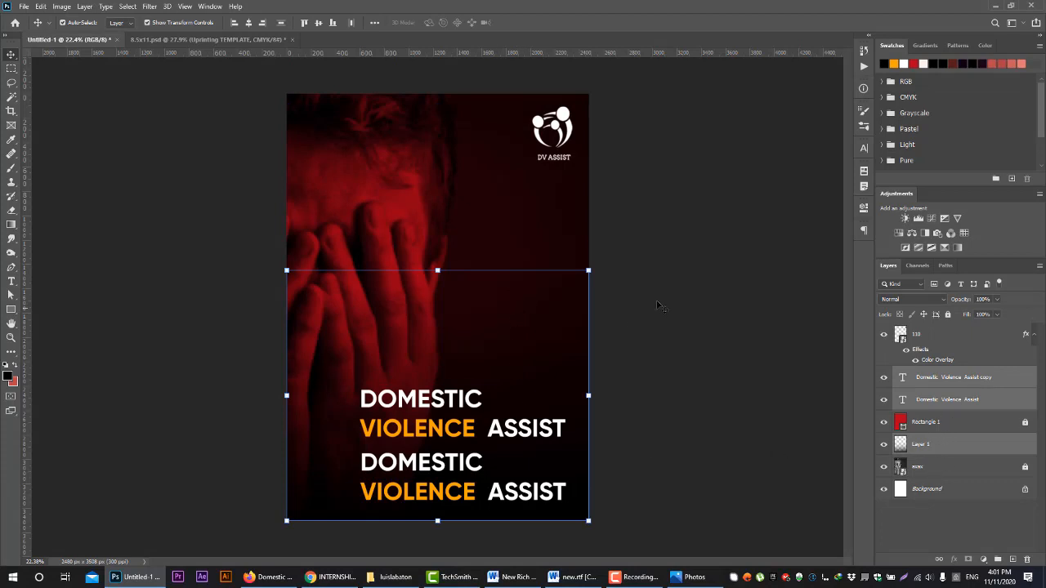
left_click(691, 315)
Select Layer 1, both headings and the logo together in the layer stack, and release the locks on Rectangle 1 and the photo layer
left_click(937, 445)
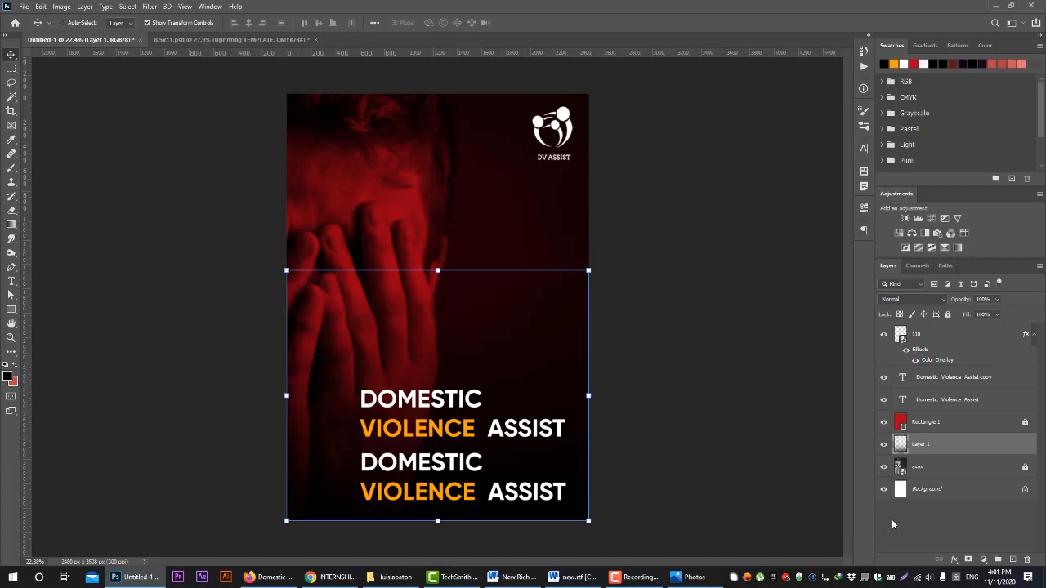
left_click(931, 400, "ctrl")
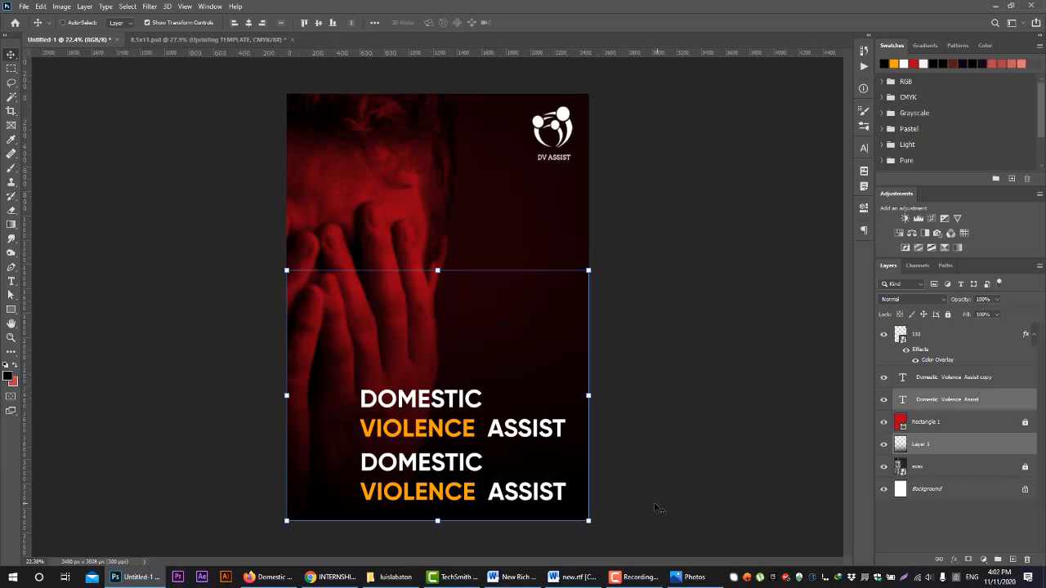
left_click(987, 383, "ctrl")
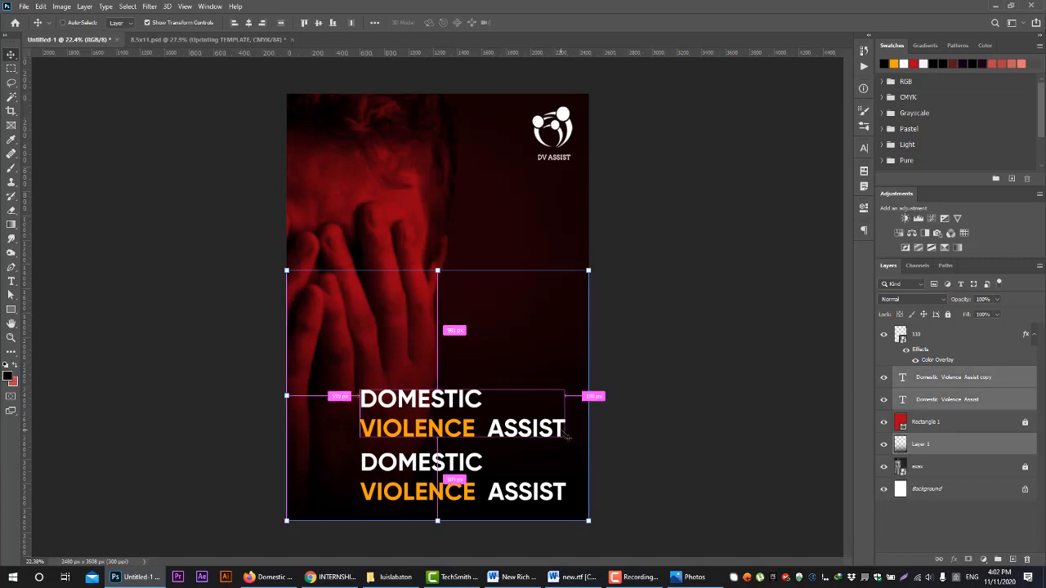
left_click(945, 346, "ctrl")
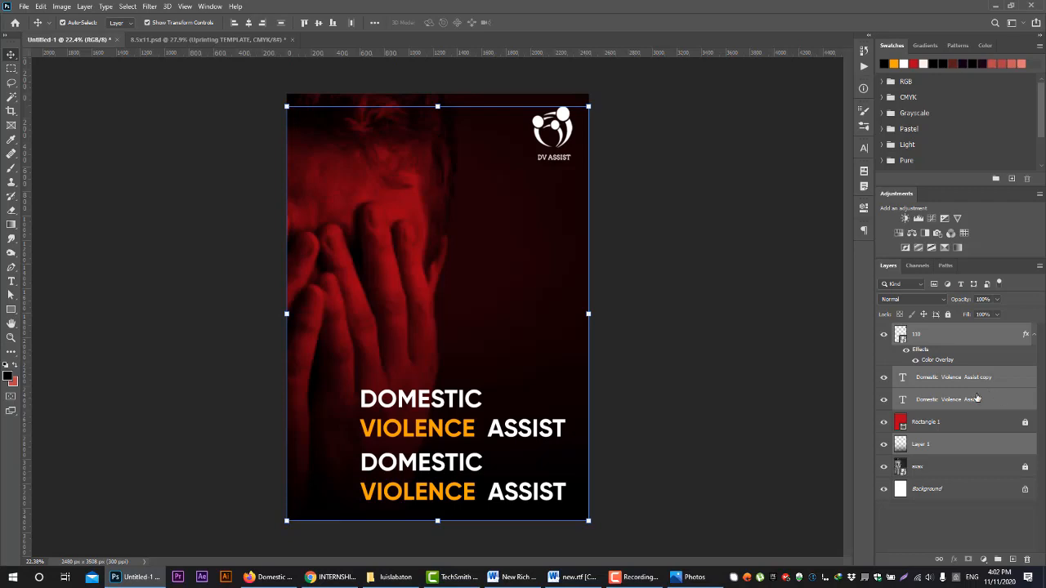
left_click(937, 422)
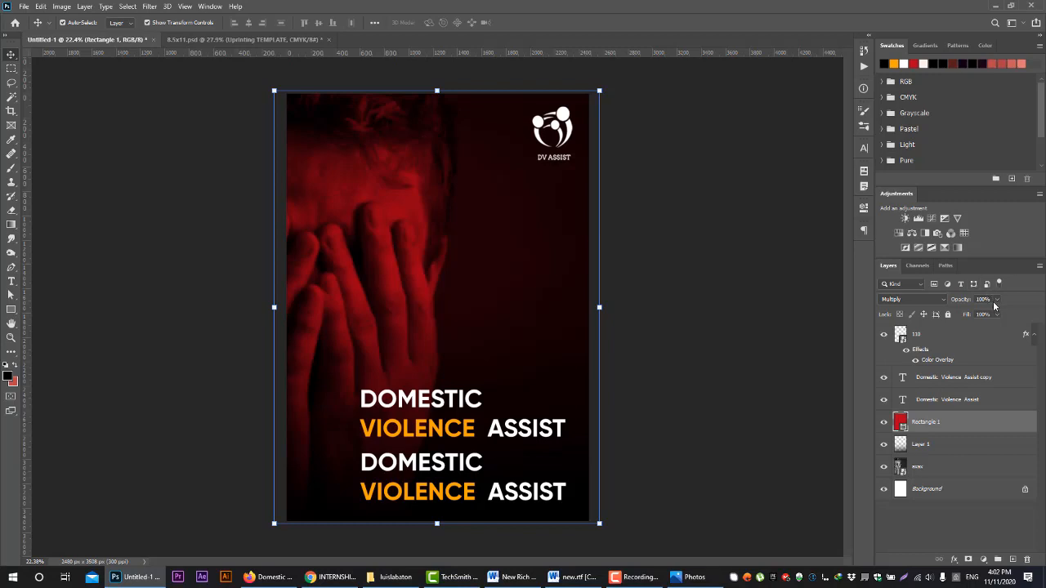
Lower the opacity of the upper heading copy to preview its transparency, and restore it to 100%
left_click(950, 380)
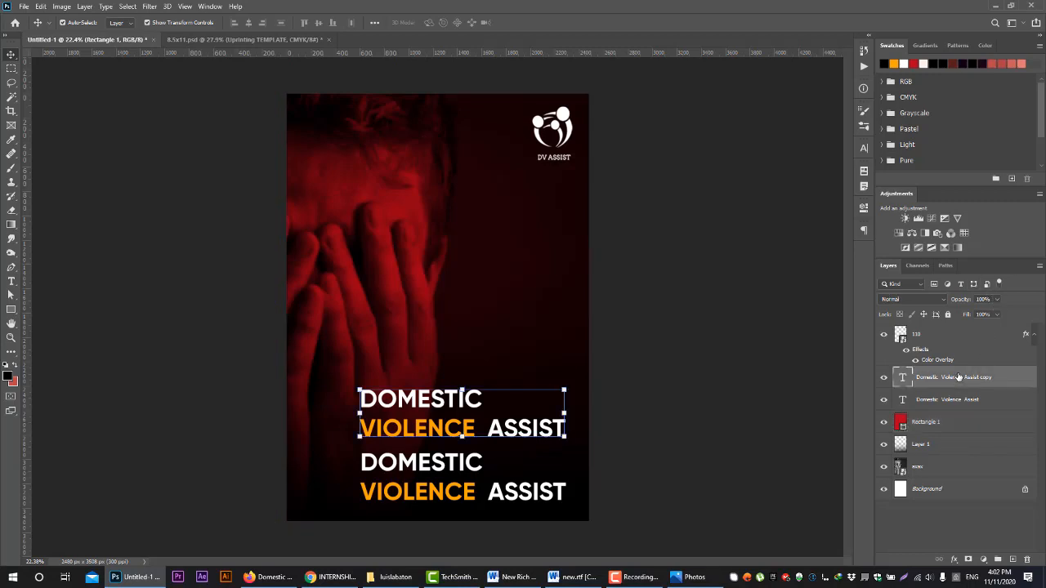
left_click(997, 299)
mouse_move(997, 312)
left_mouse_down()
mouse_move(947, 314)
mouse_move(1001, 313)
left_mouse_up()
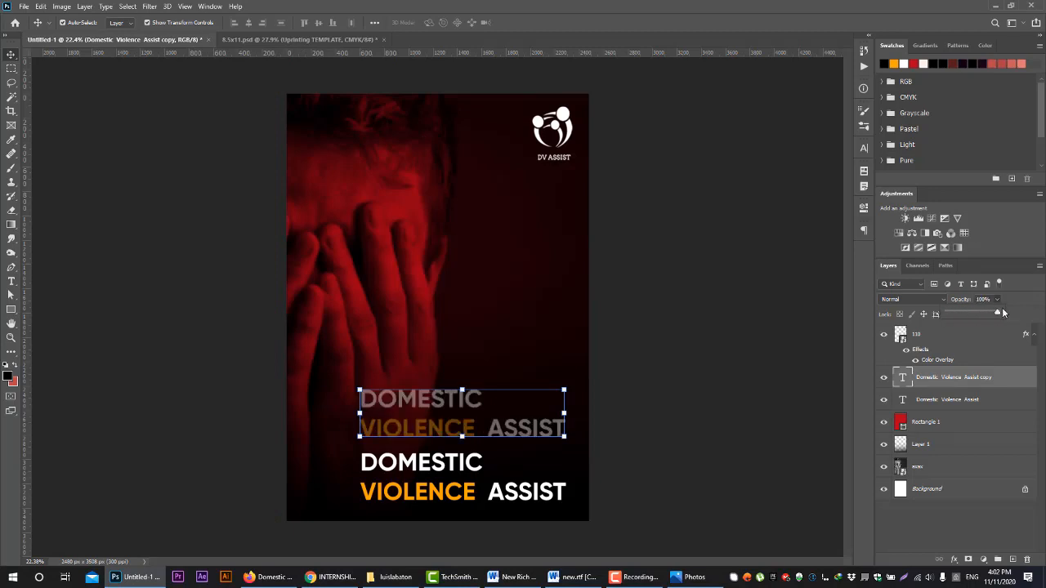
left_click(998, 300)
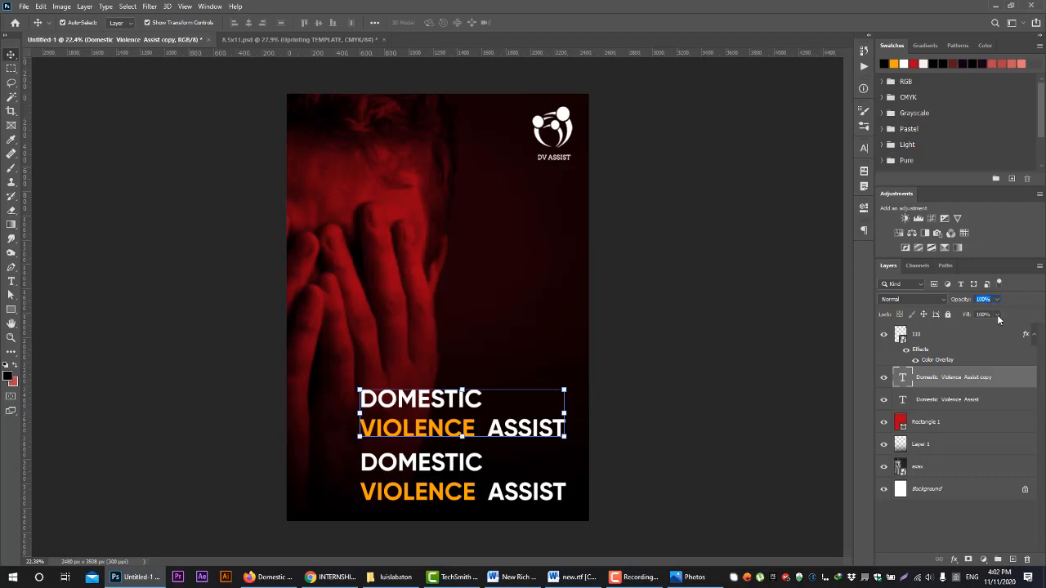
Compare reduced Opacity with reduced Fill, down to 21%, on the upper heading copy, and return both to 100%
left_click(997, 314)
mouse_move(998, 328)
left_mouse_down()
mouse_move(956, 328)
mouse_move(997, 327)
left_mouse_up()
left_click(996, 300)
left_click_drag(991, 314, 956, 329)
left_click(1002, 300)
left_click(996, 314)
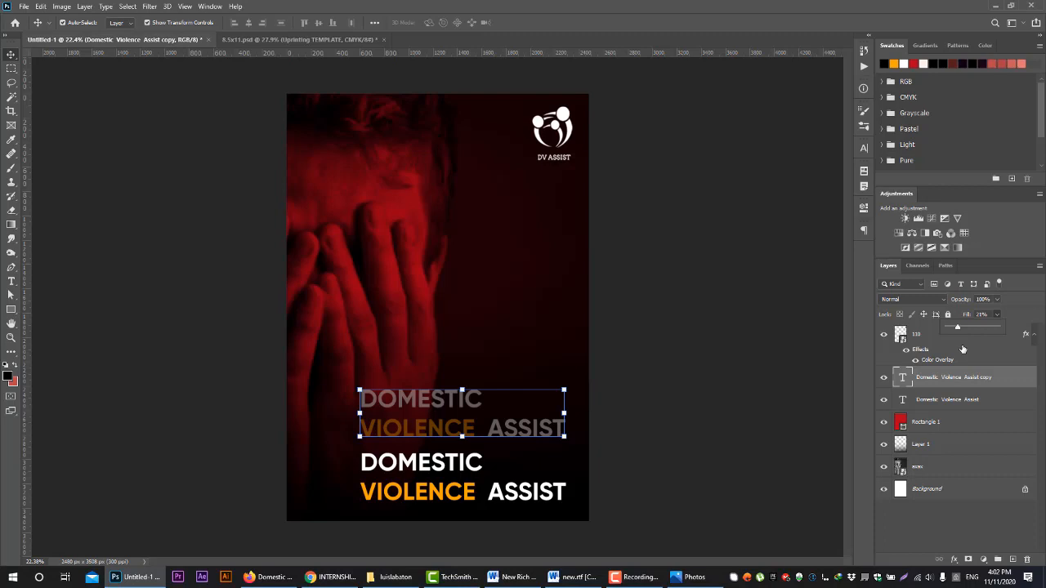
left_click_drag(988, 328, 1030, 330)
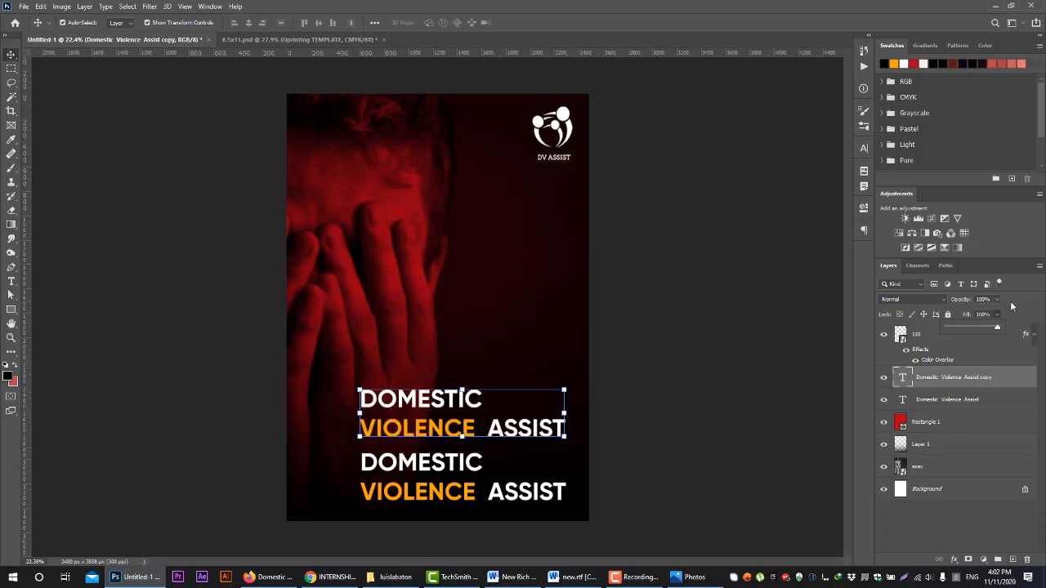
Preview several blend modes on the upper heading copy and set it back to Normal
left_click(938, 300)
left_click(940, 300)
left_click(939, 299)
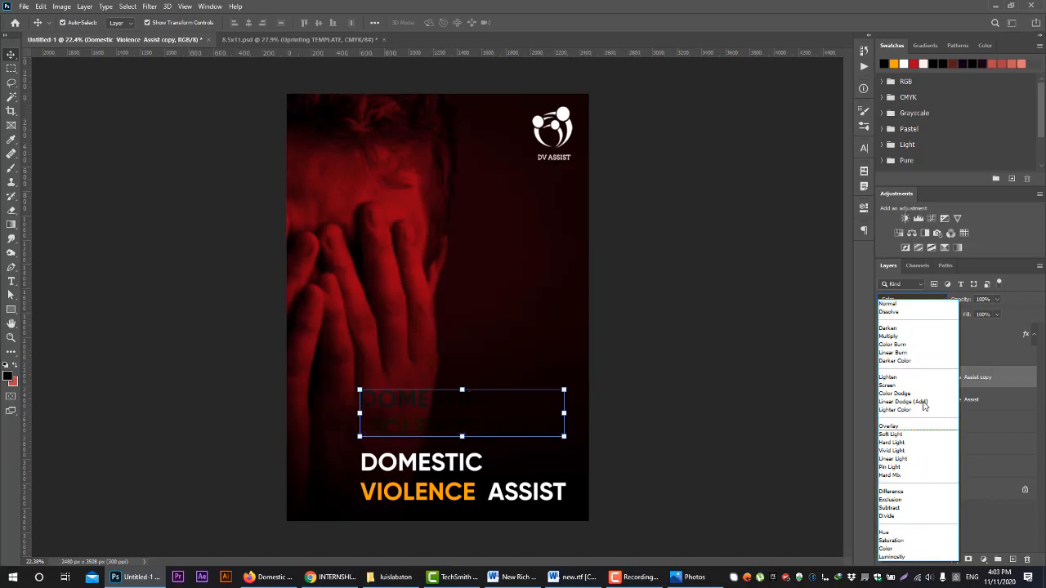
left_click(900, 305)
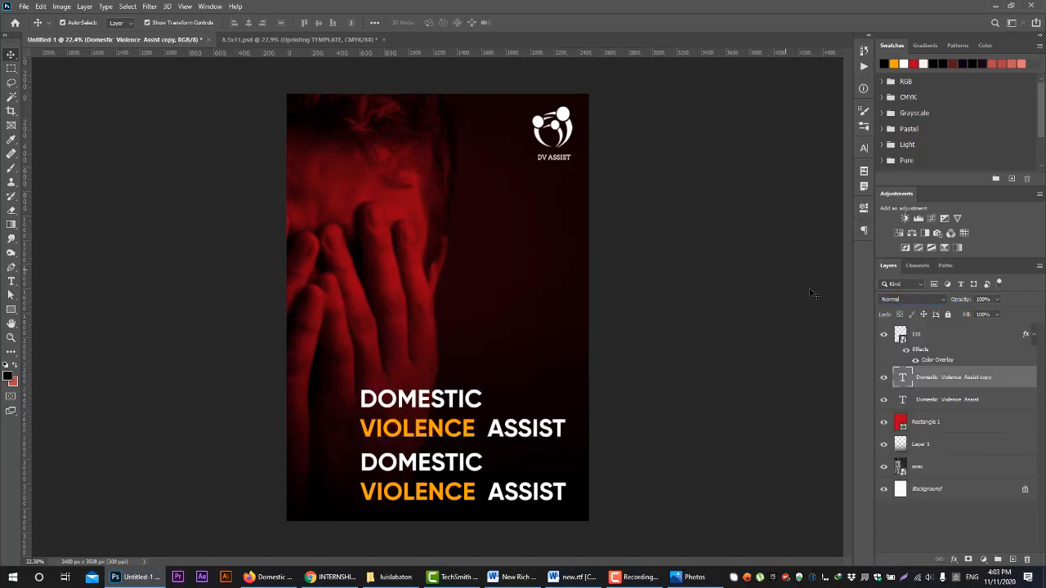
Set the blend mode of the red Rectangle 1 layer to Normal
left_click(934, 425)
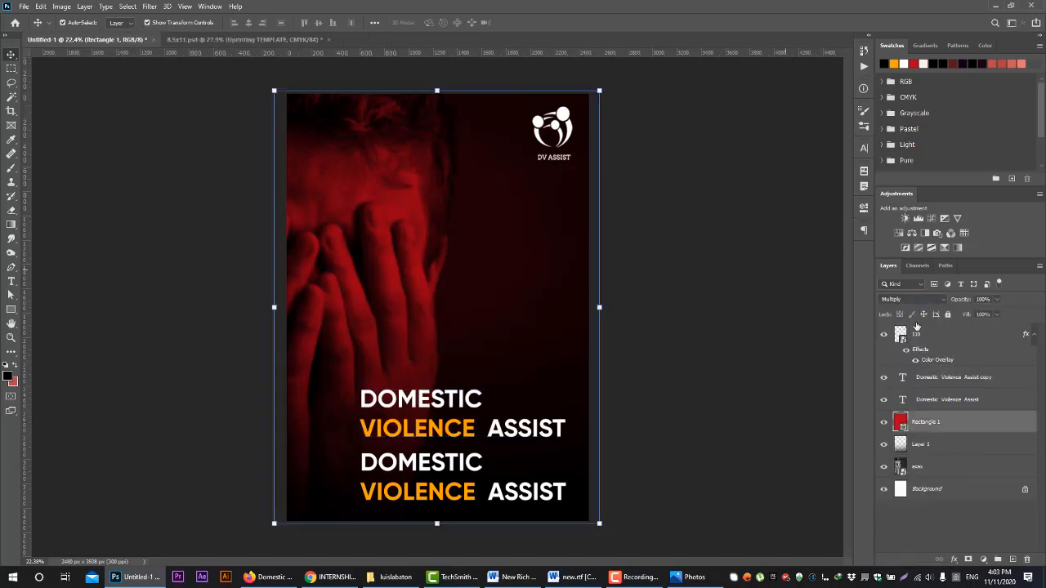
left_click(917, 301)
left_click(898, 304)
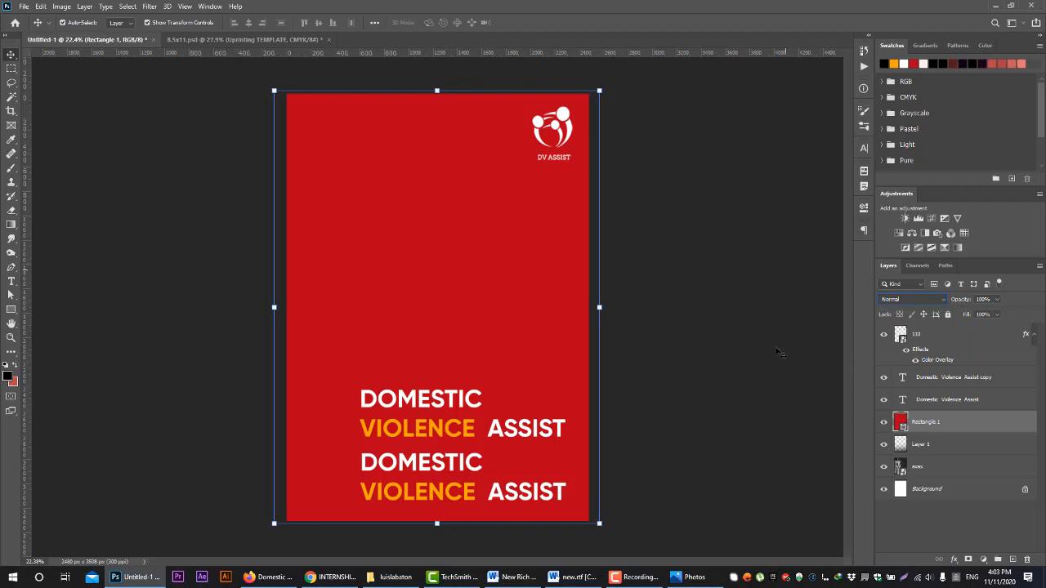
Cycle Rectangle 1 through the Dissolve, Darken, Multiply, Color Burn, Linear Burn and Darker Color blend modes
left_click(895, 299)
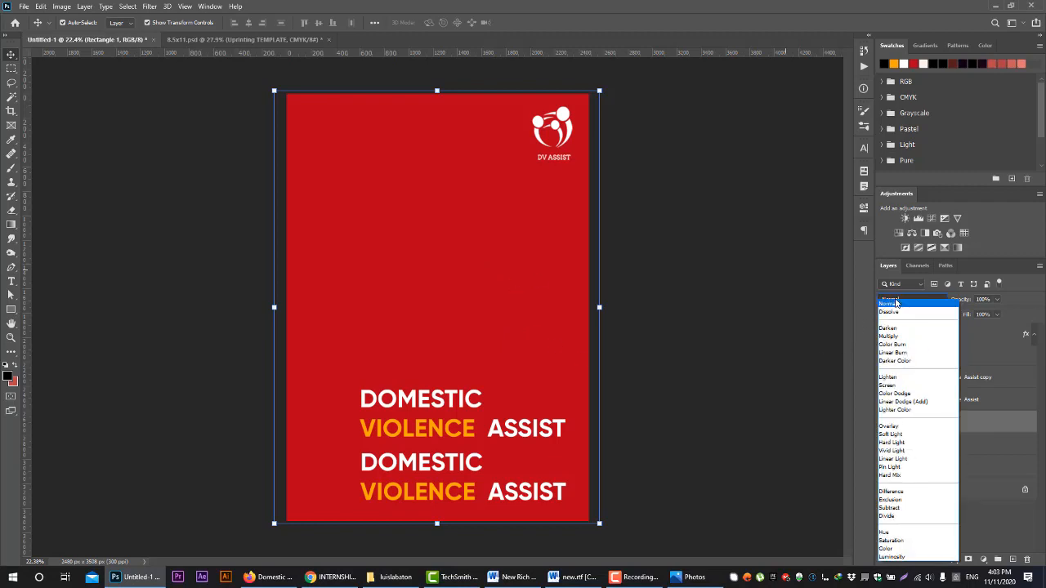
left_click(895, 302)
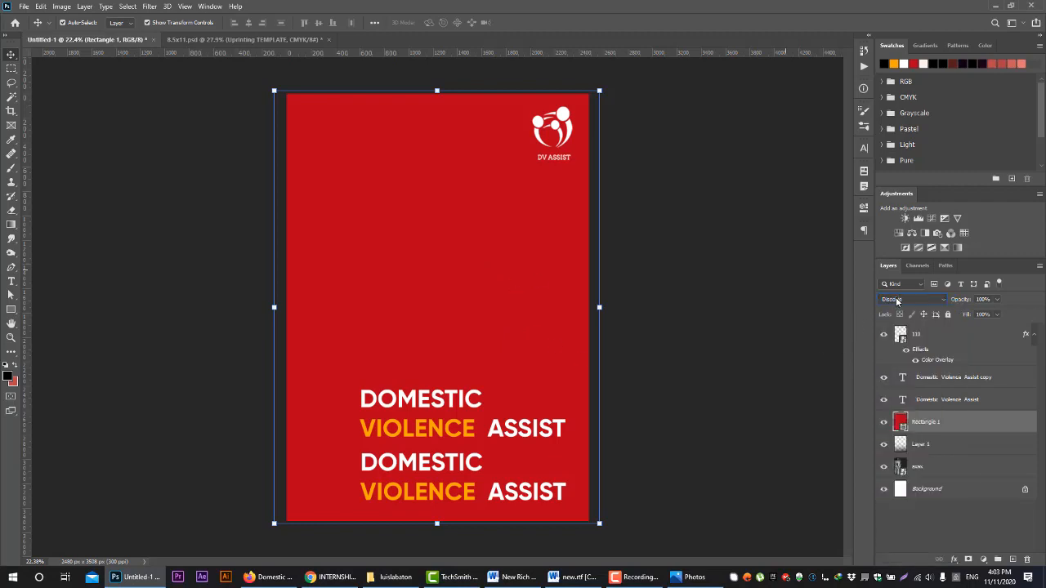
scroll(896, 301, "down", 1)
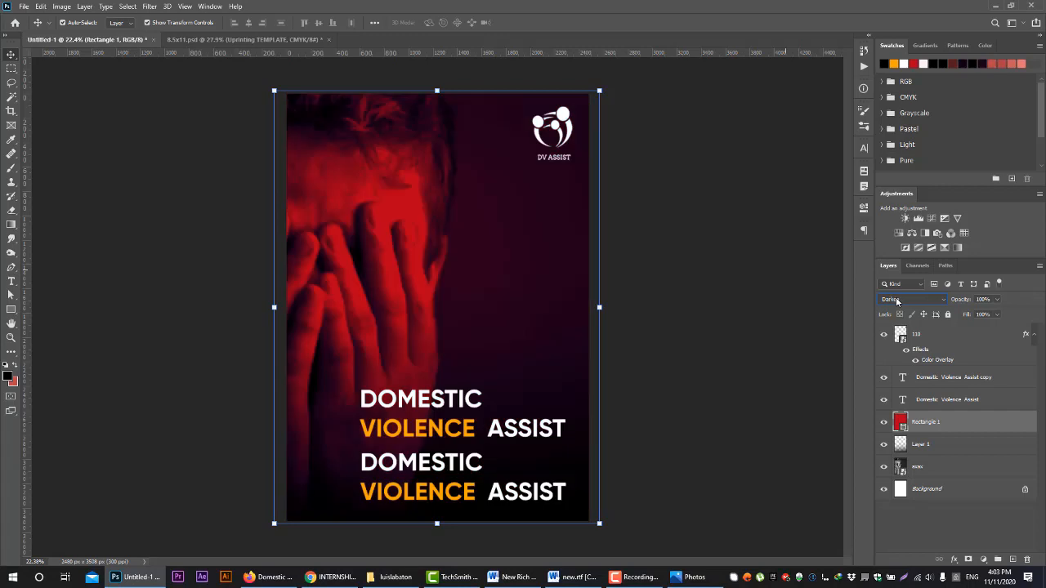
scroll(897, 301, "down", 1)
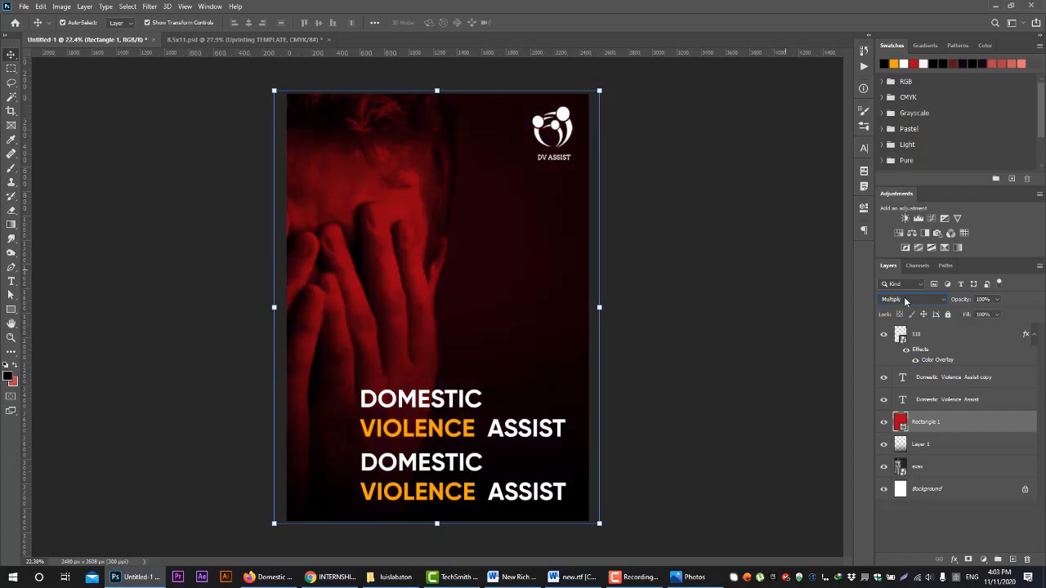
scroll(905, 302, "down", 1)
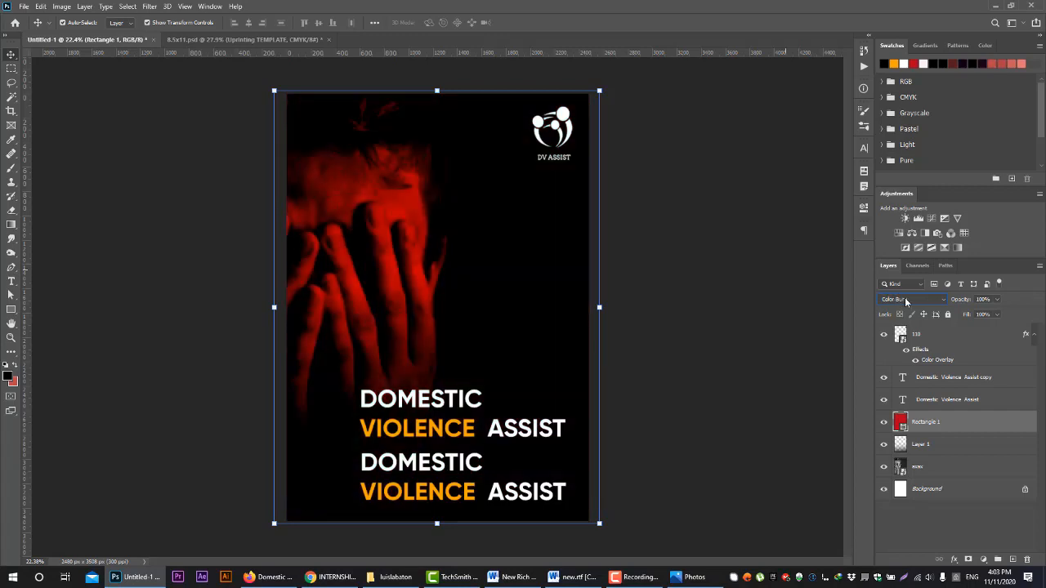
scroll(905, 300, "down", 1)
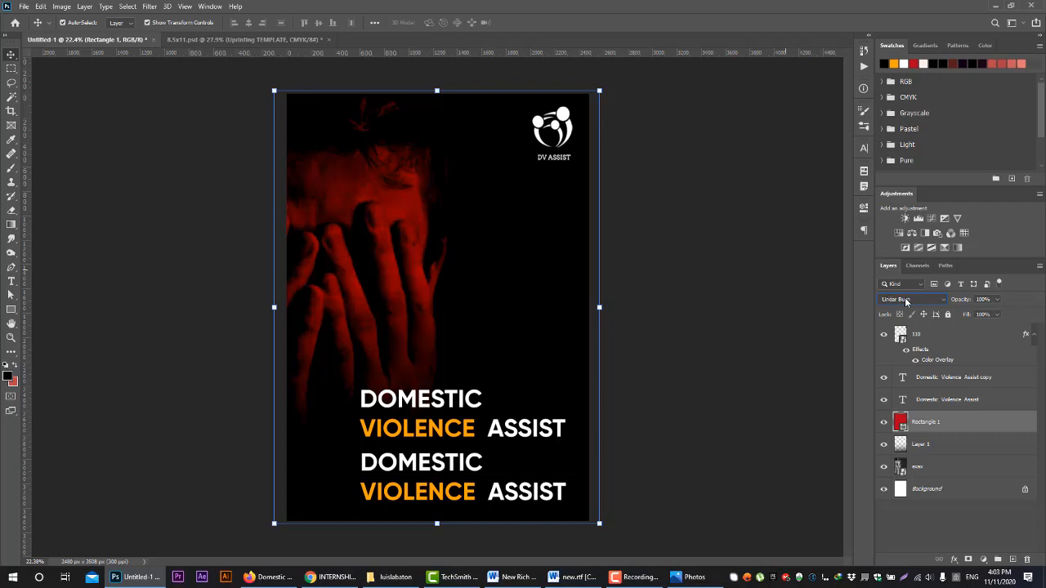
scroll(933, 302, "down", 1)
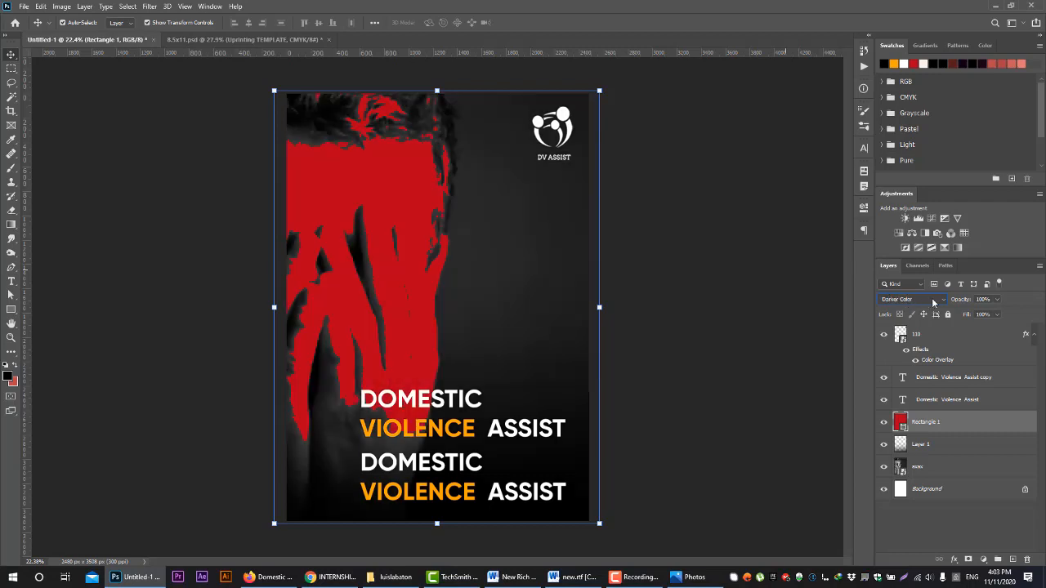
Preview further blend modes on the red Rectangle 1 layer, including Screen, Color Dodge, Lighter Color, Hard Light and Hue
scroll(933, 302, "down", 1)
scroll(932, 303, "down", 1)
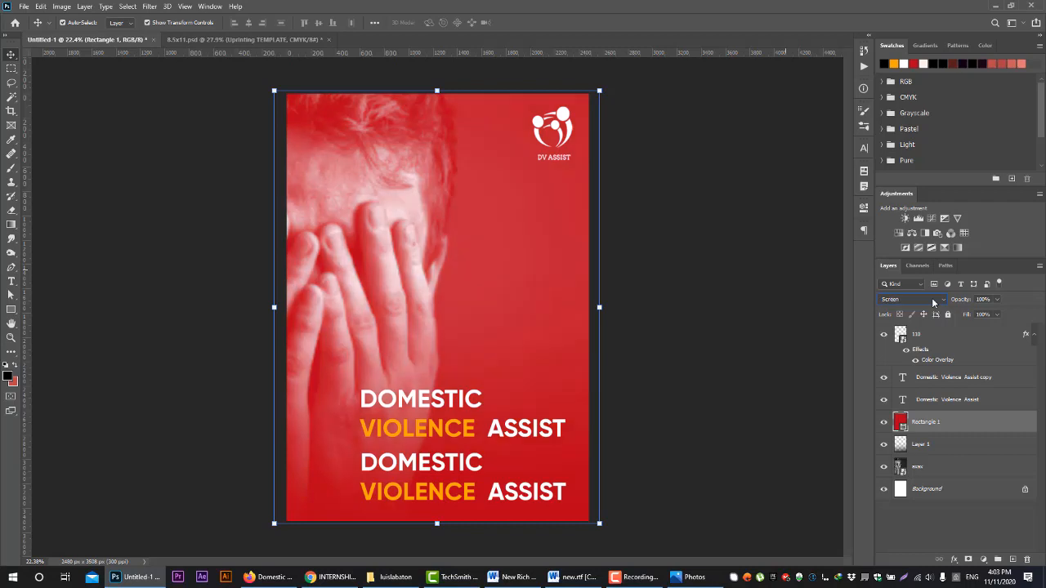
scroll(933, 303, "down", 1)
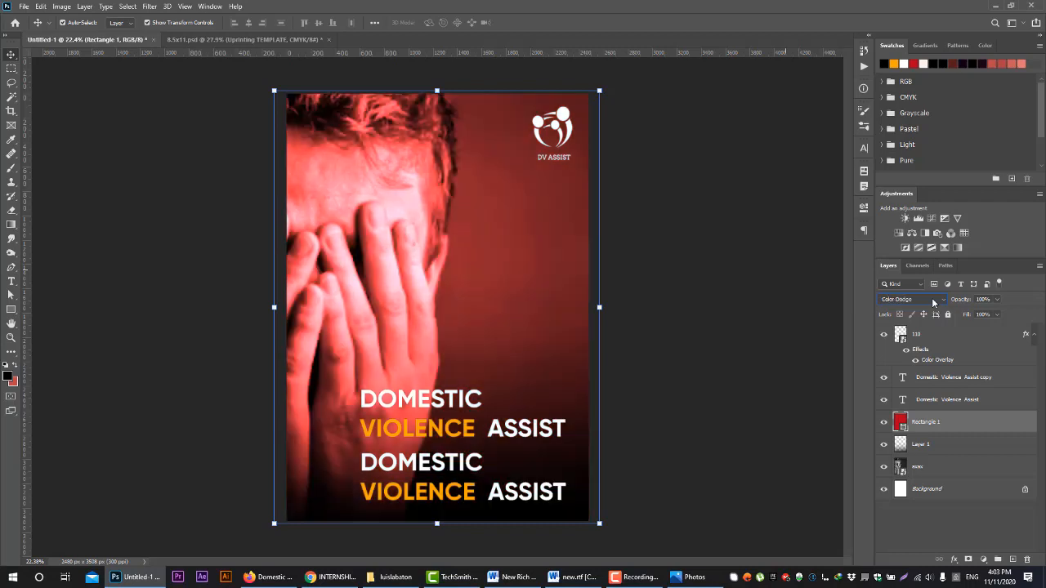
scroll(933, 303, "down", 1)
scroll(933, 302, "down", 1)
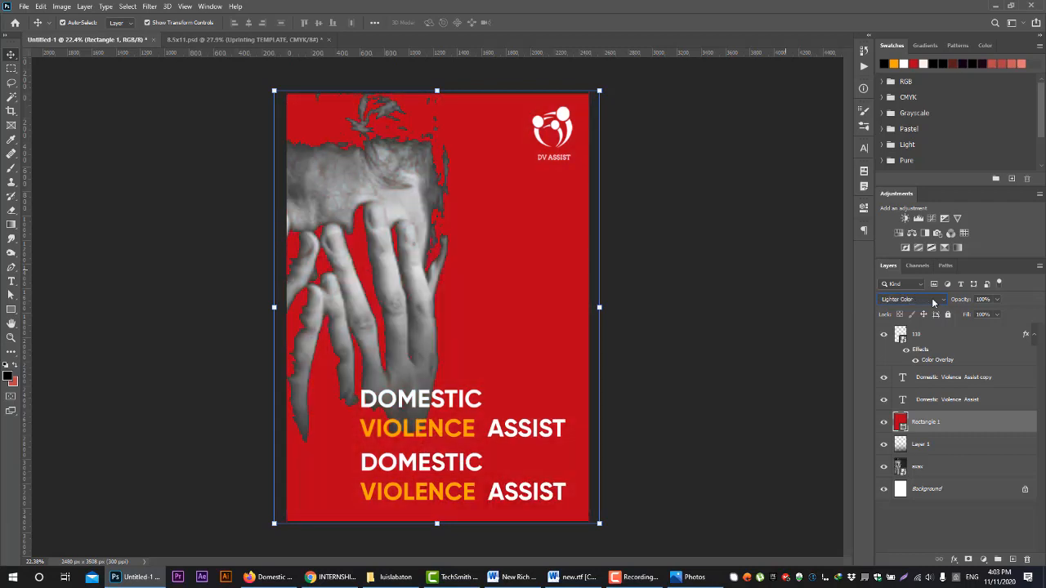
scroll(933, 303, "down", 1)
scroll(933, 303, "down", 9)
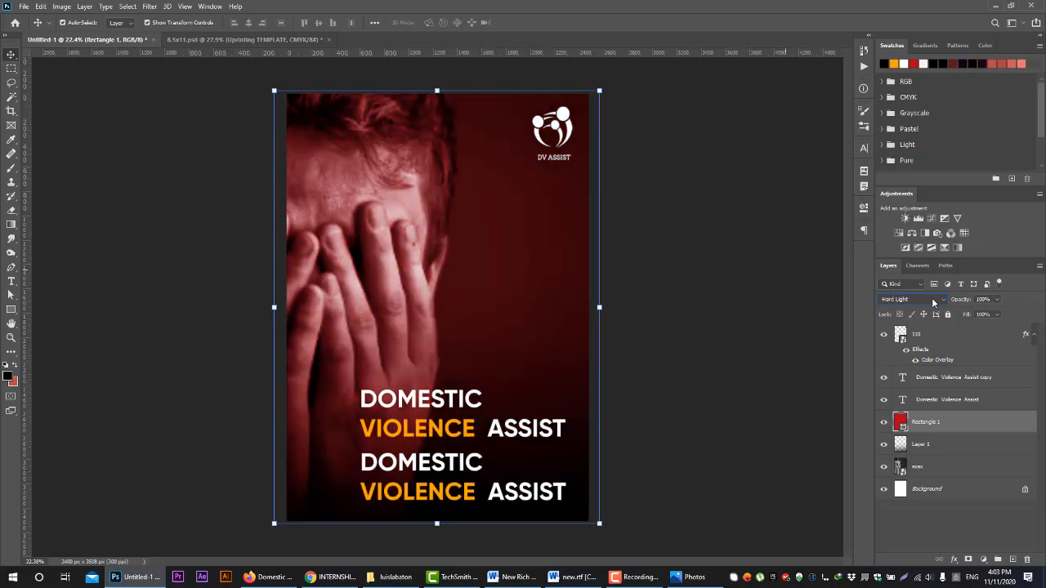
scroll(933, 303, "down", 2)
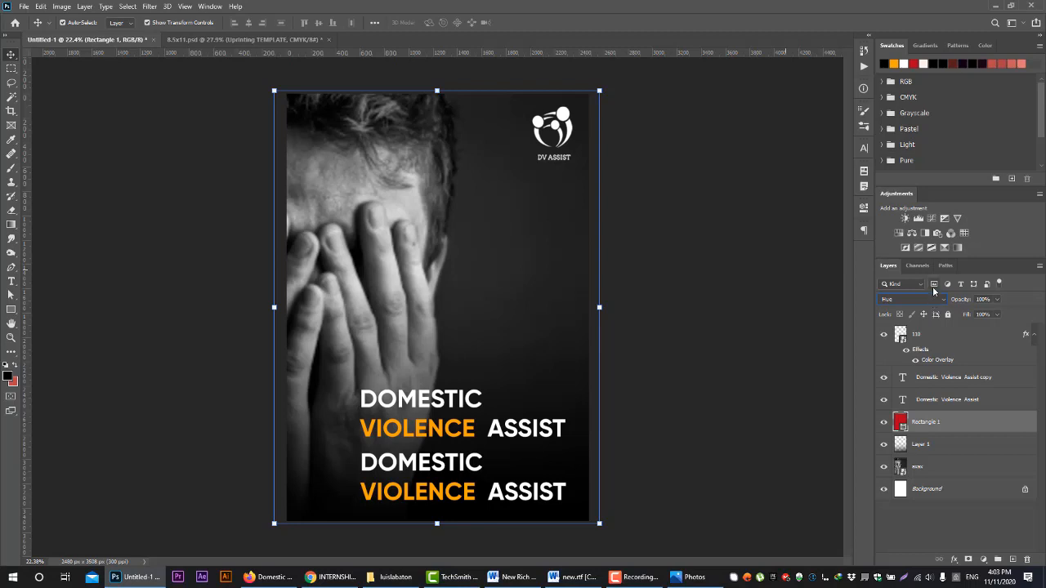
Set the blend mode of the Rectangle 1 layer to Multiply
left_click(911, 299)
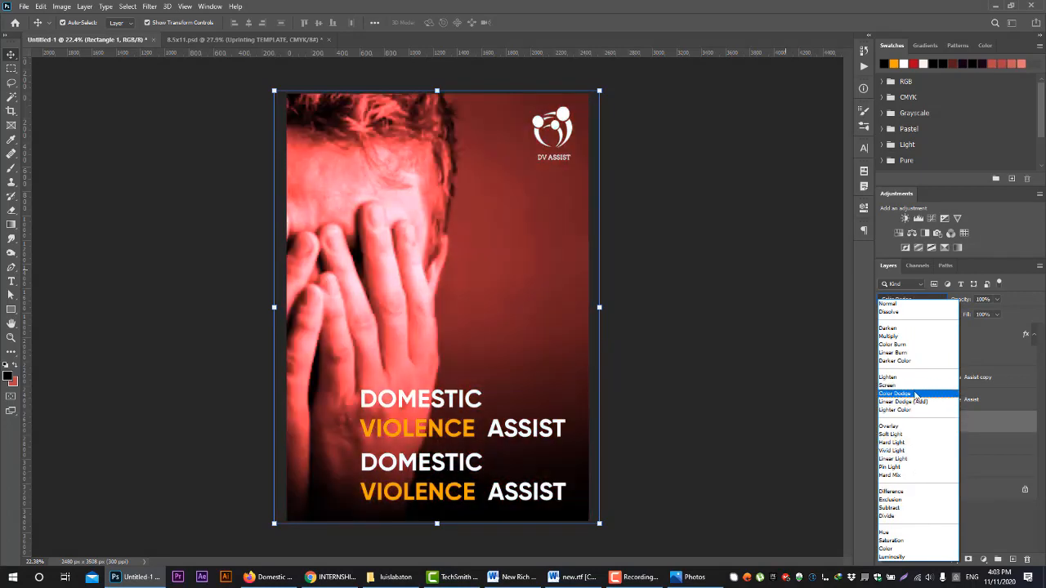
left_click(911, 338)
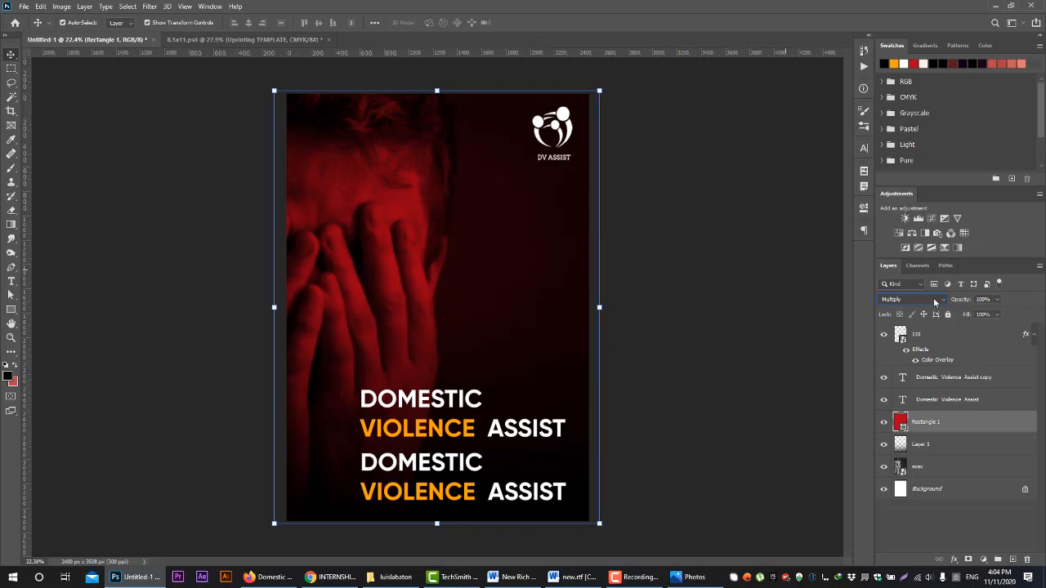
left_click(933, 301)
left_click(934, 301)
Rename the Rectangle 1 layer as asas
double_click(926, 422)
type("asas")
left_click(995, 430)
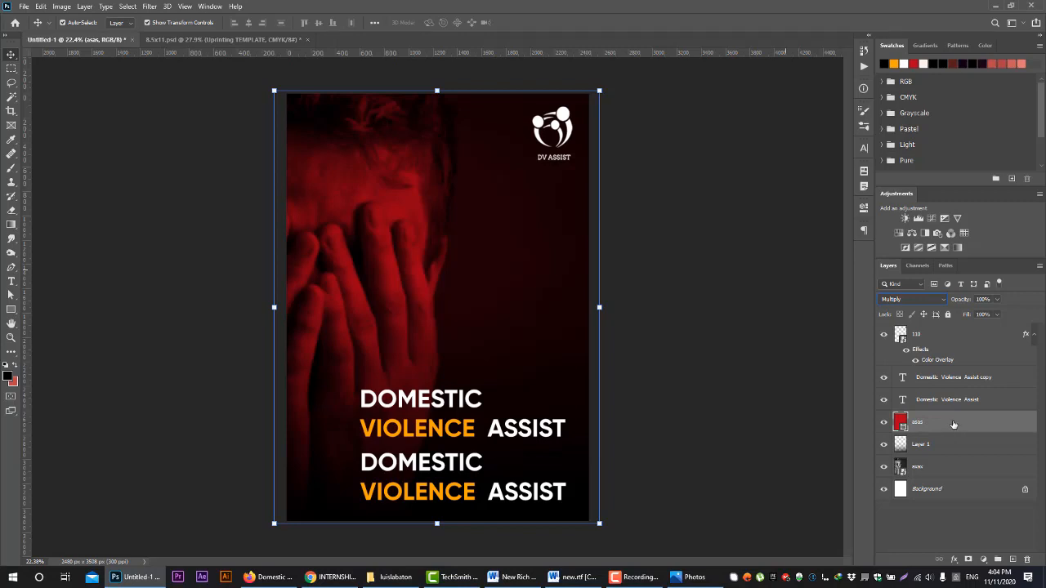
Duplicate the asas layer within the layer stack and undo it, trying the copy both below and above the original
left_click_drag(952, 422, 964, 414)
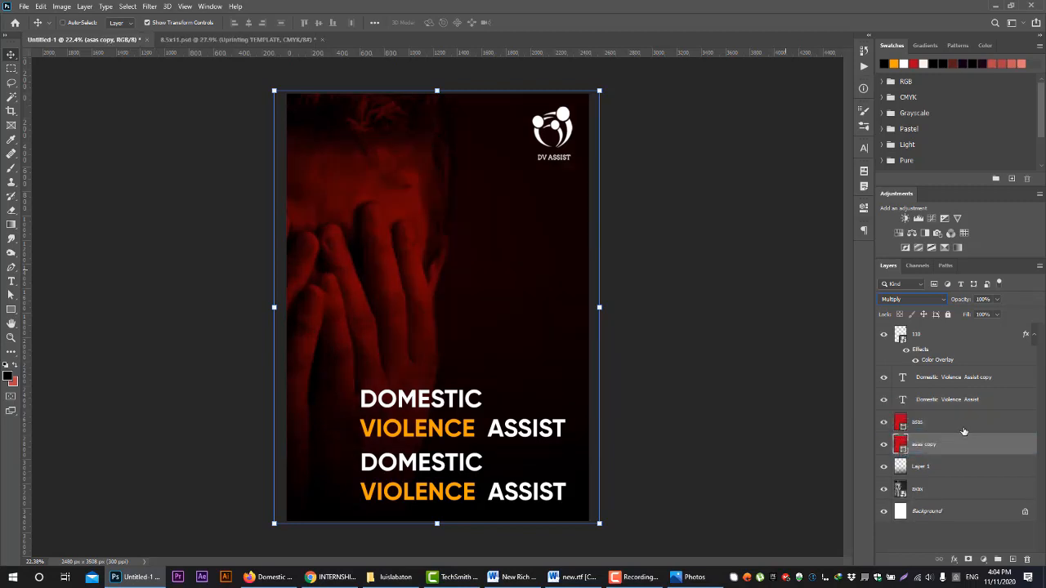
key("ctrl+z")
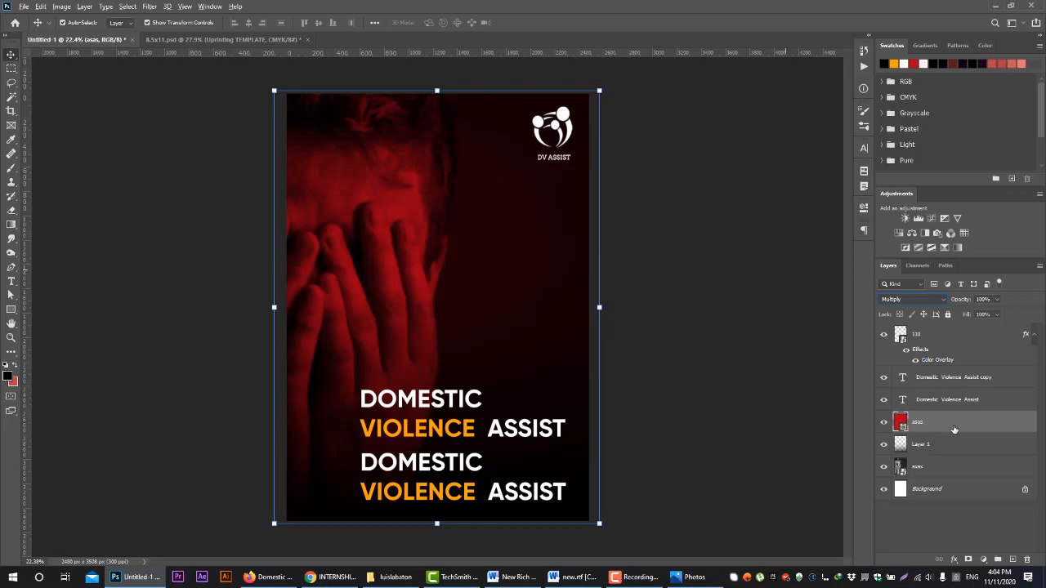
left_click_drag(954, 428, 961, 412)
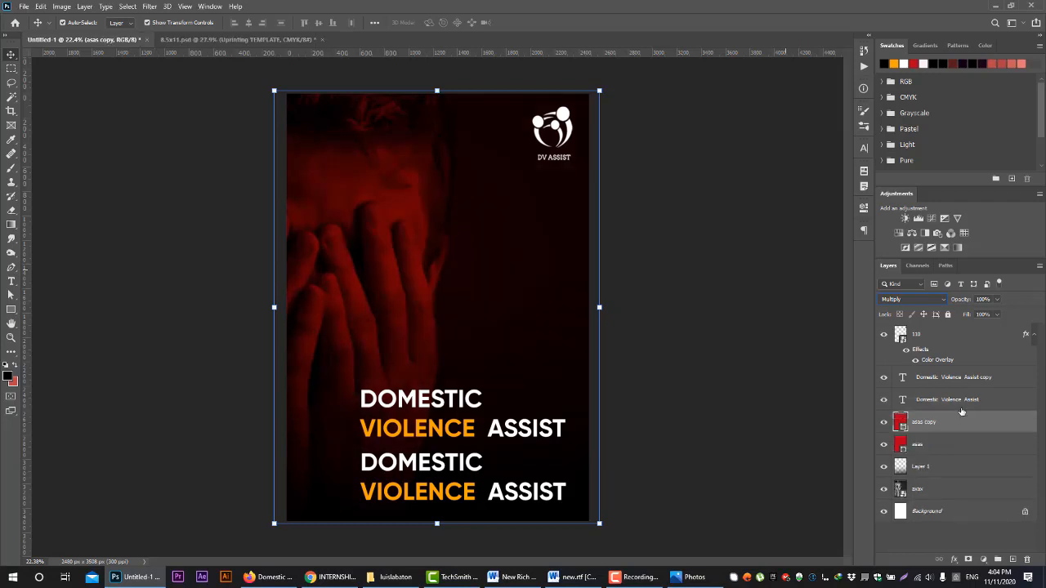
key("ctrl+z")
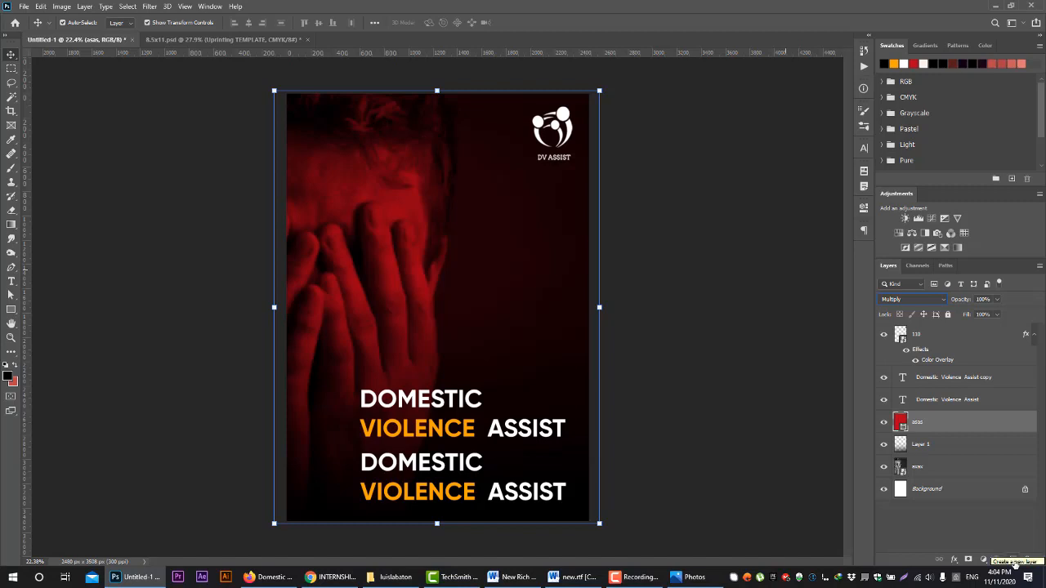
Create a new empty layer directly above the asas layer
left_click(1013, 558)
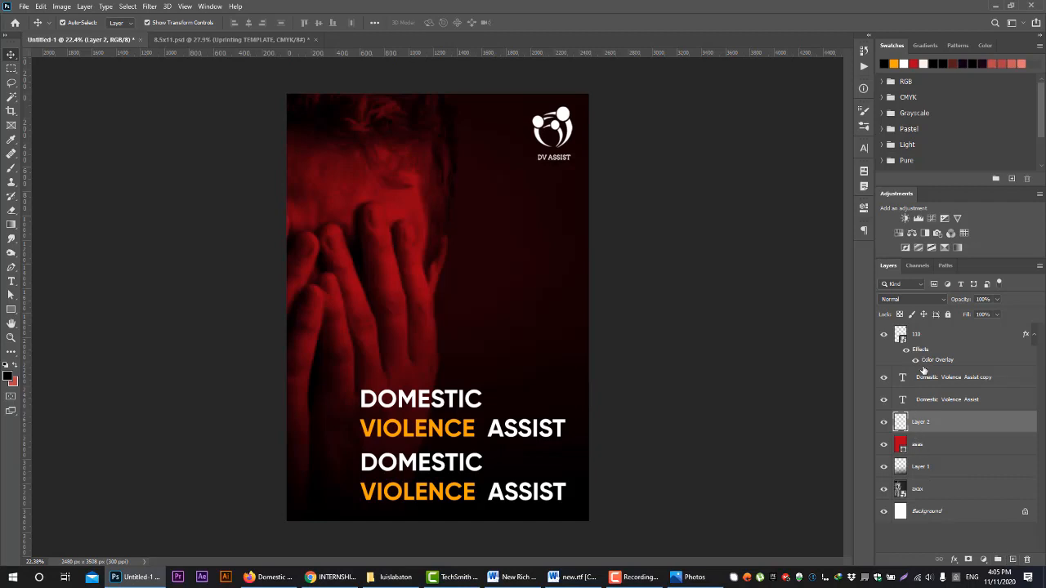
Group the asas layer, Layer 1 and the photo layer, and name the group images
left_click(938, 489)
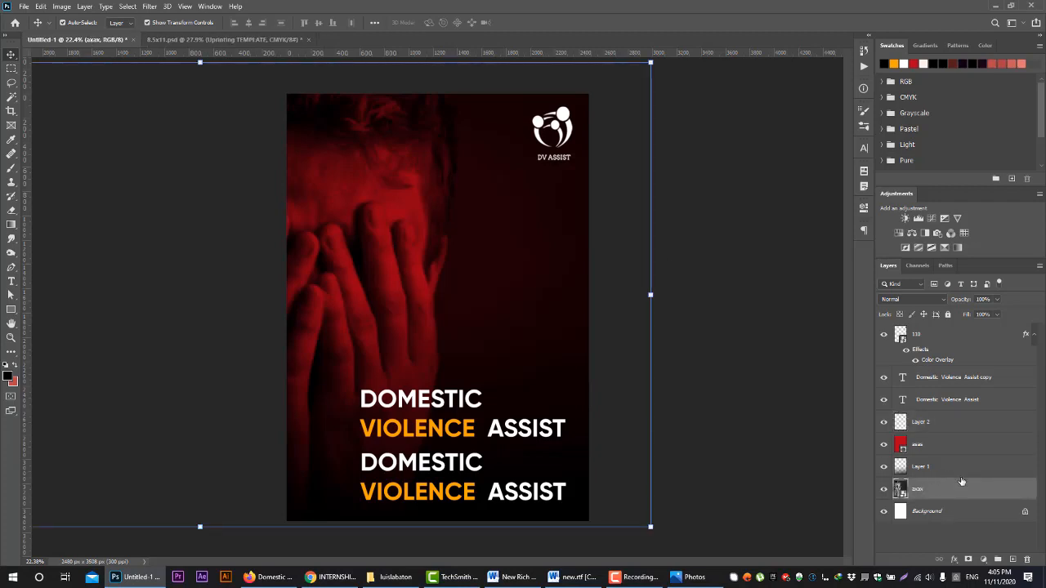
left_click(915, 467, "ctrl")
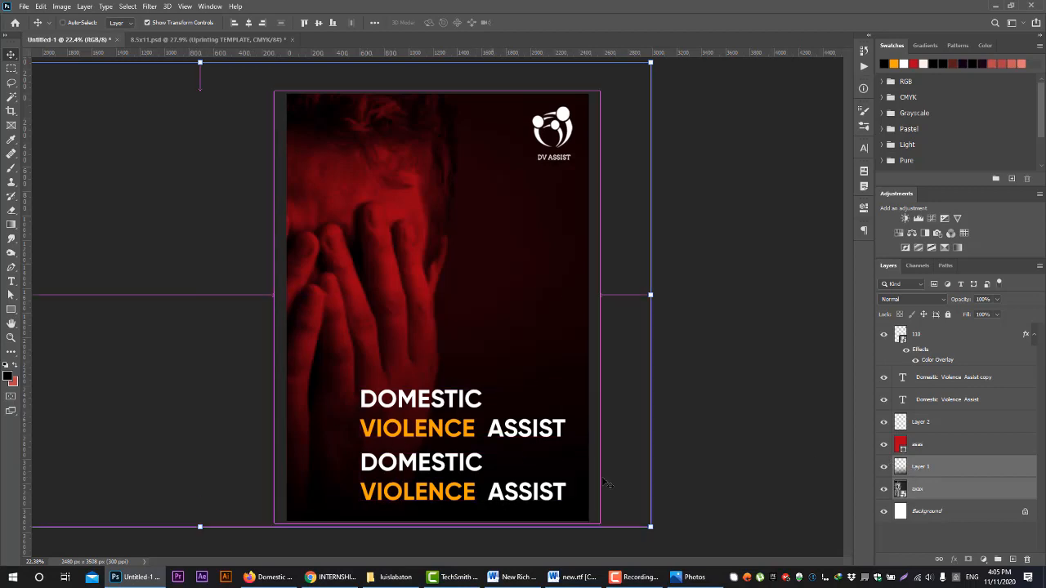
left_click(936, 449, "ctrl")
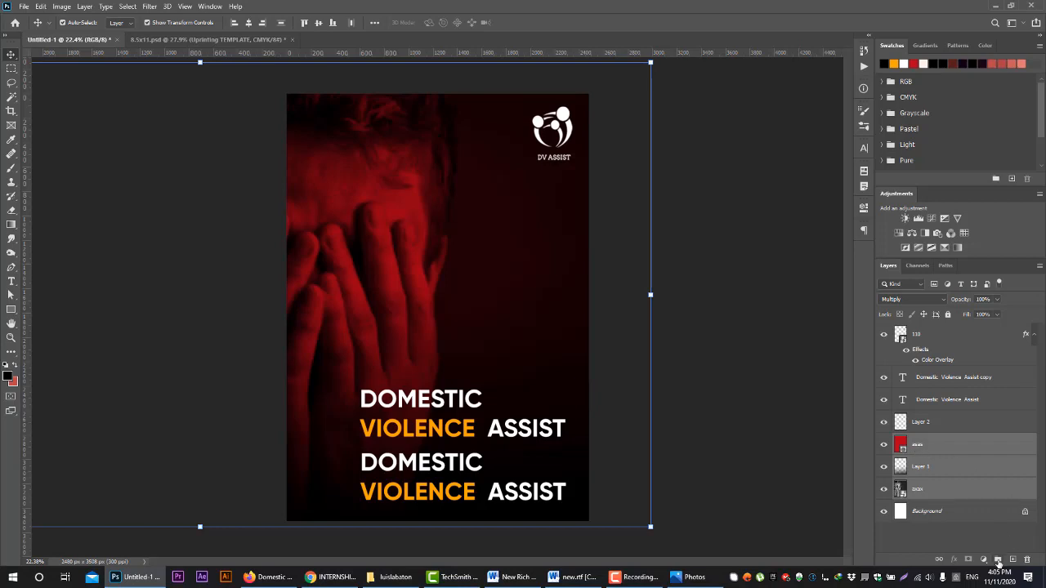
left_click(998, 562)
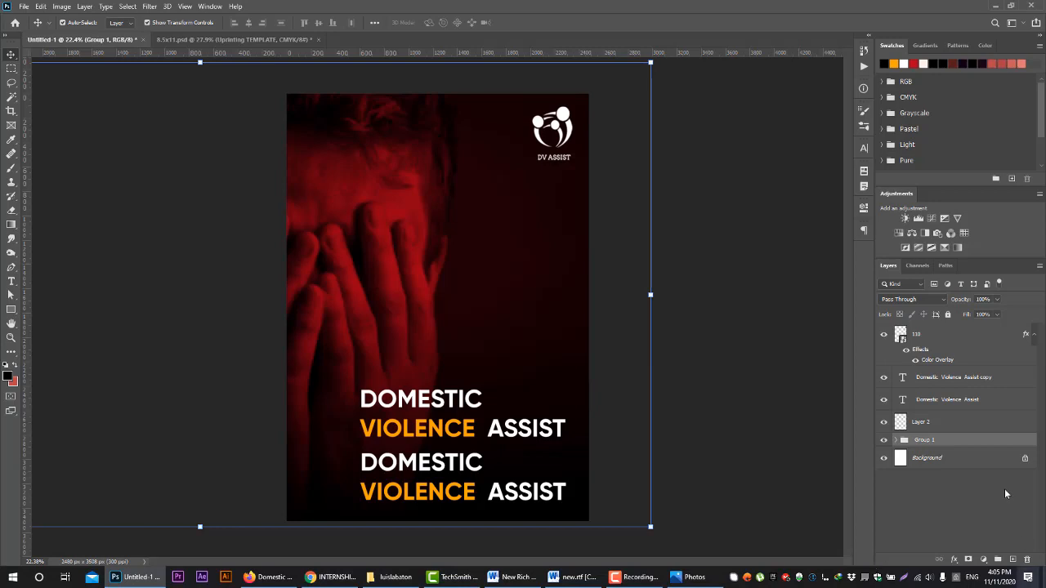
double_click(925, 440)
key("Return")
Group the two Domestic Violence Assist heading layers and name the group text
left_click(936, 394)
left_click(936, 378, "shift")
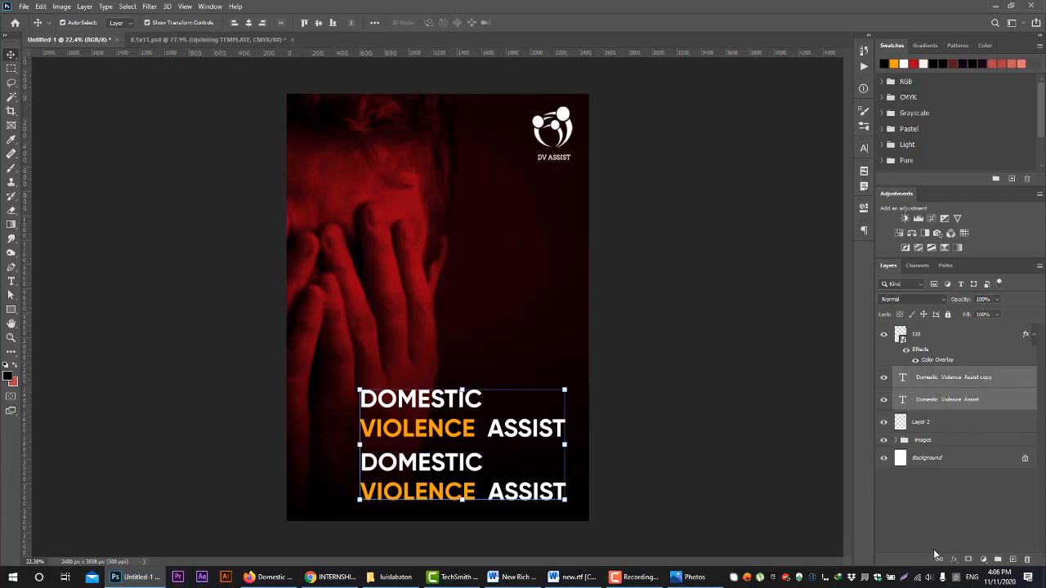
left_click(997, 560)
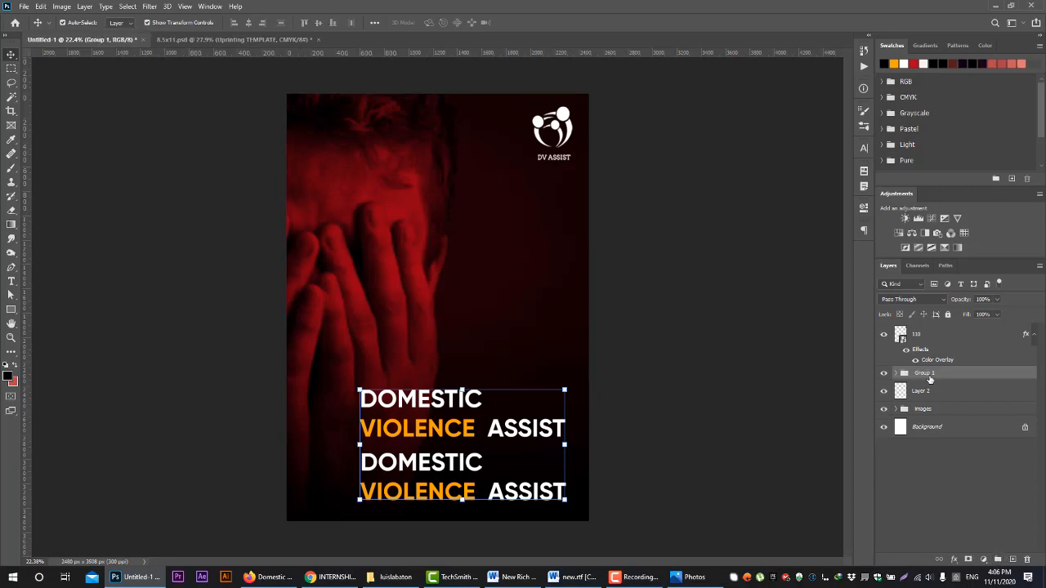
double_click(925, 374)
type("text")
left_click(987, 378)
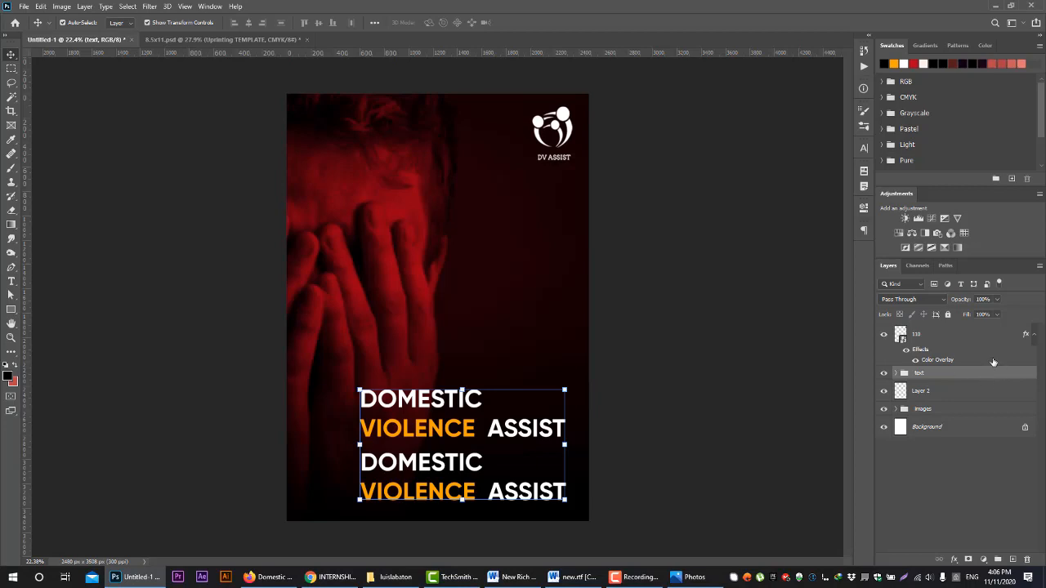
Select the upper heading copy directly on the flyer, start a free transform on it and return to the Move tool
left_click(993, 337)
left_click(1000, 376)
left_click(440, 423)
mouse_move(566, 389)
left_mouse_down()
mouse_move(550, 385)
mouse_move(561, 394)
left_mouse_up()
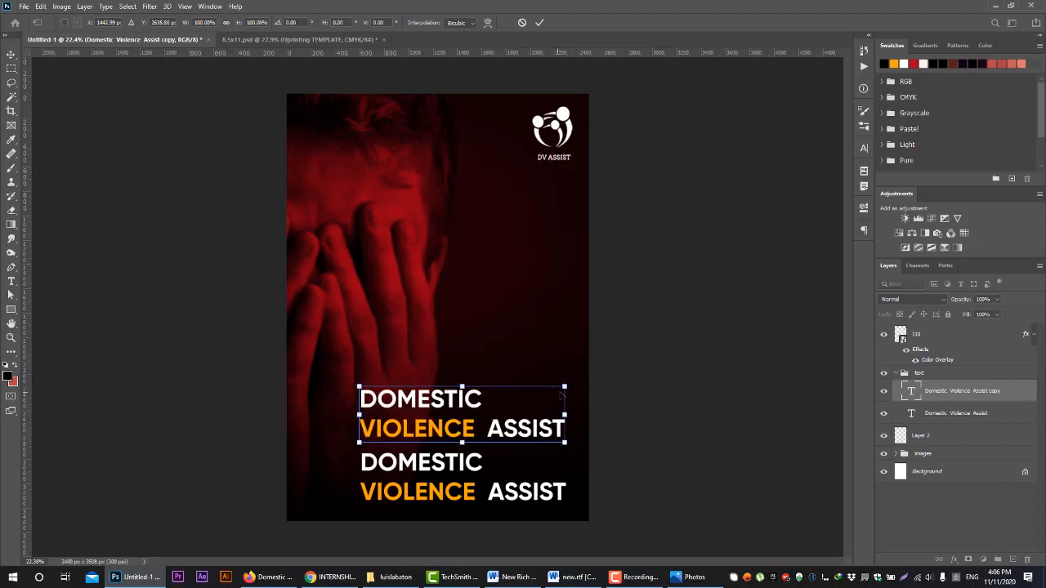
left_click(10, 54)
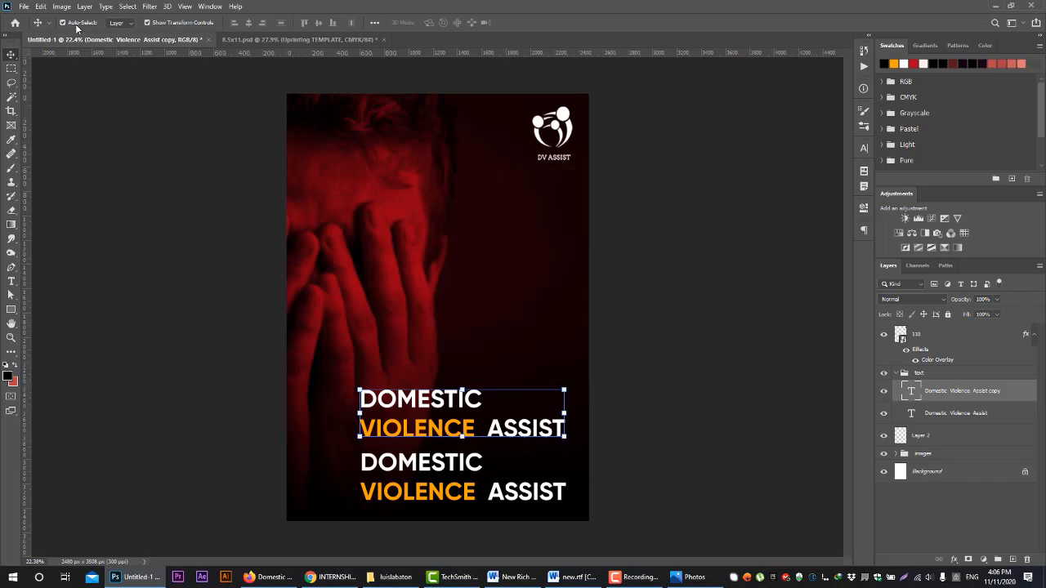
Select the lower heading on the flyer, and turn Show Transform Controls off and back on
left_click(416, 464)
key("ctrl+z")
left_click(414, 460)
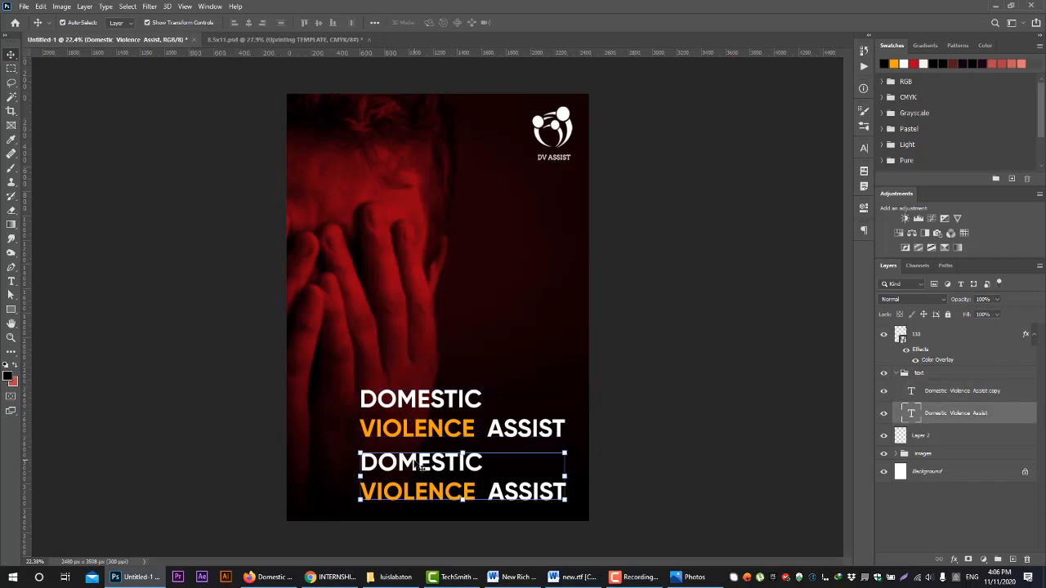
left_click(147, 23)
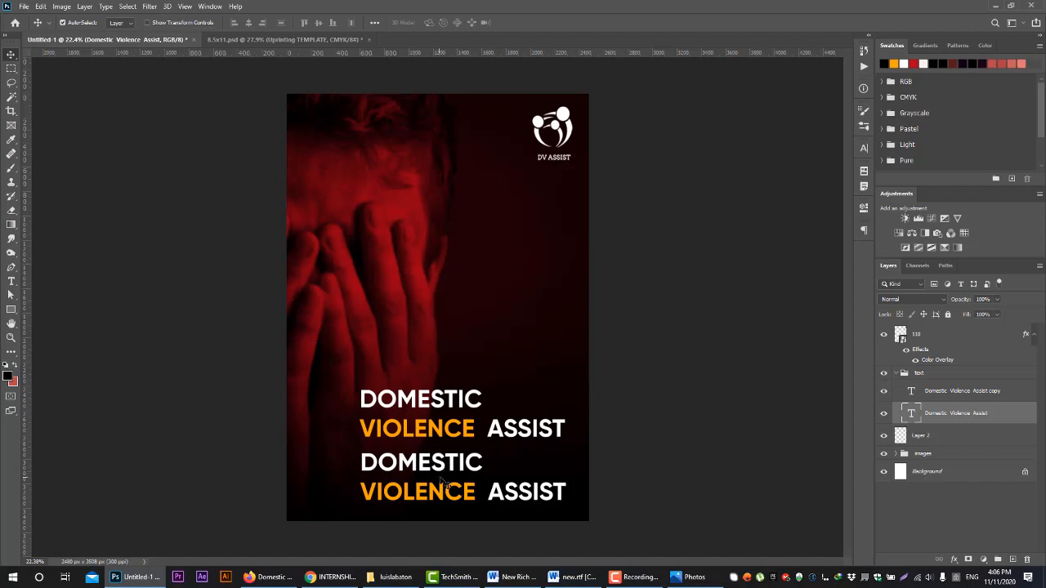
left_click(164, 23)
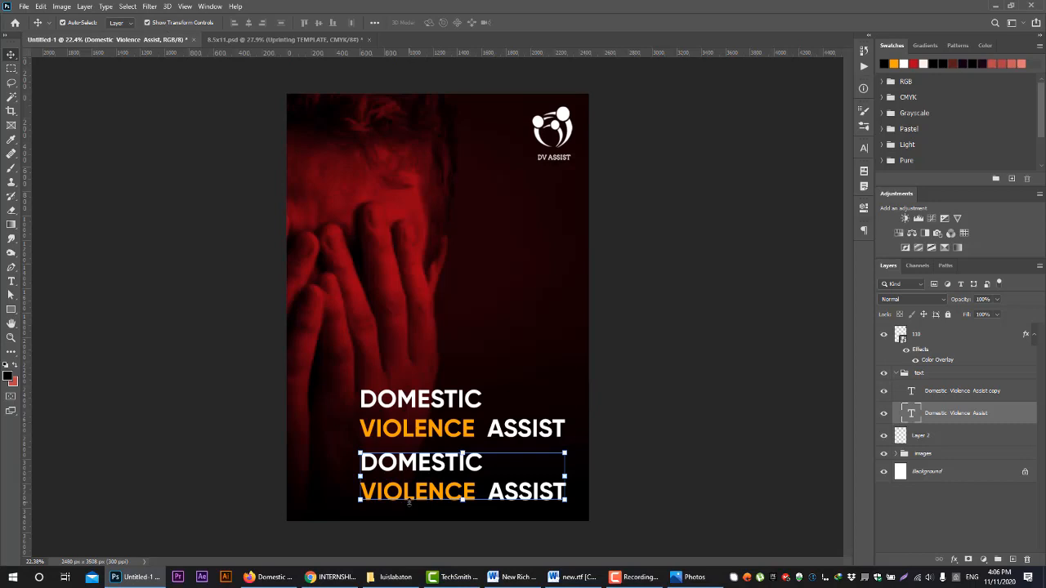
With Auto-Select kept on Layer, select the upper heading copy, then start a free transform and accept it unaltered
left_click(121, 23)
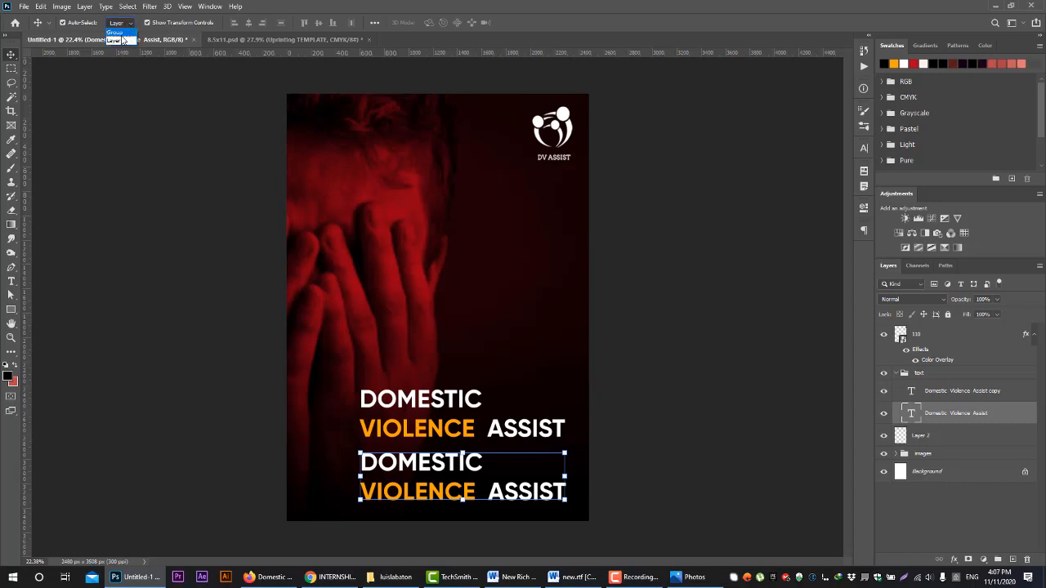
left_click(115, 40)
left_click(454, 406)
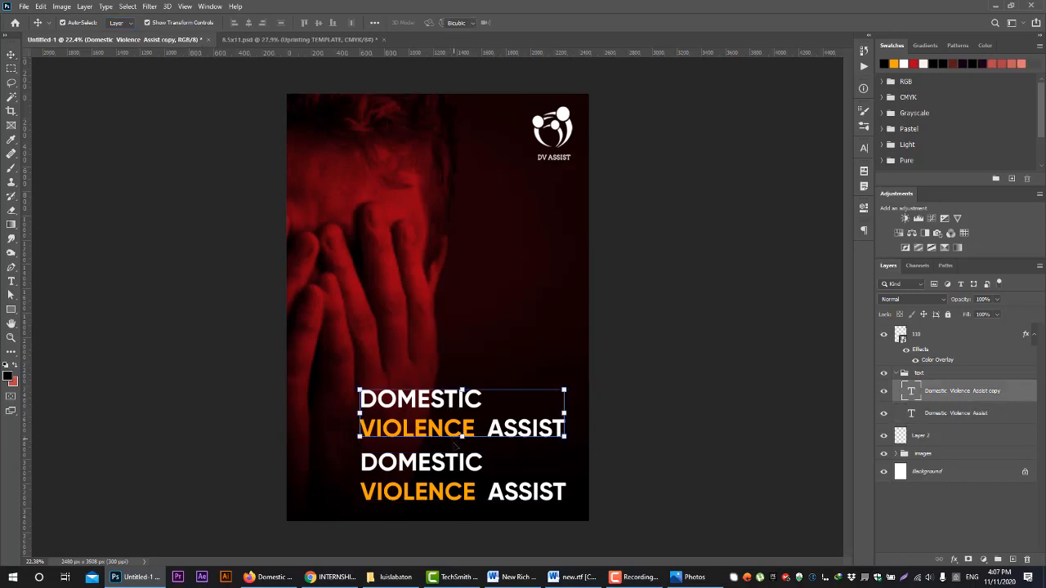
key("ctrl+t")
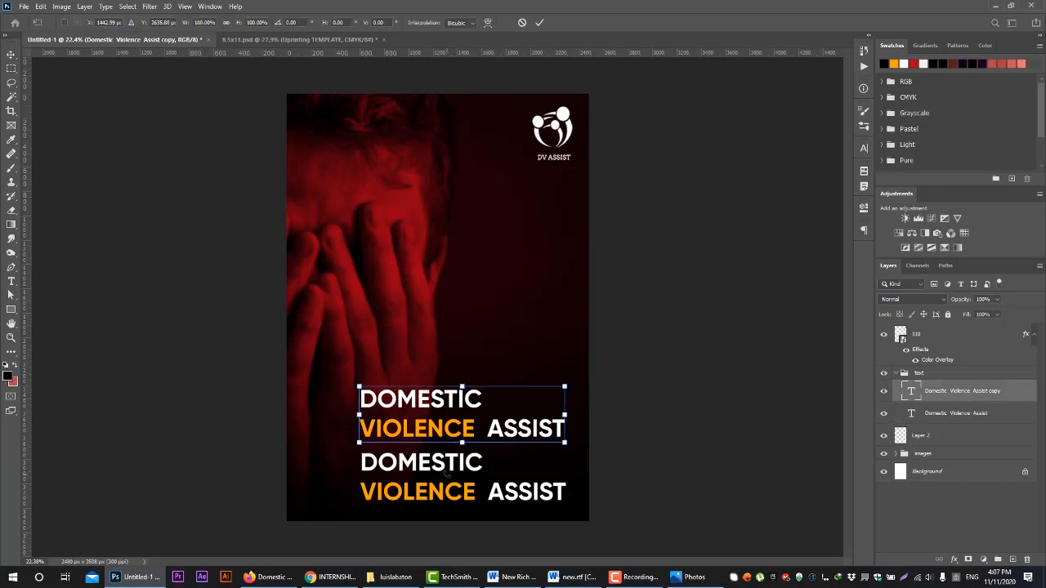
left_click(539, 22)
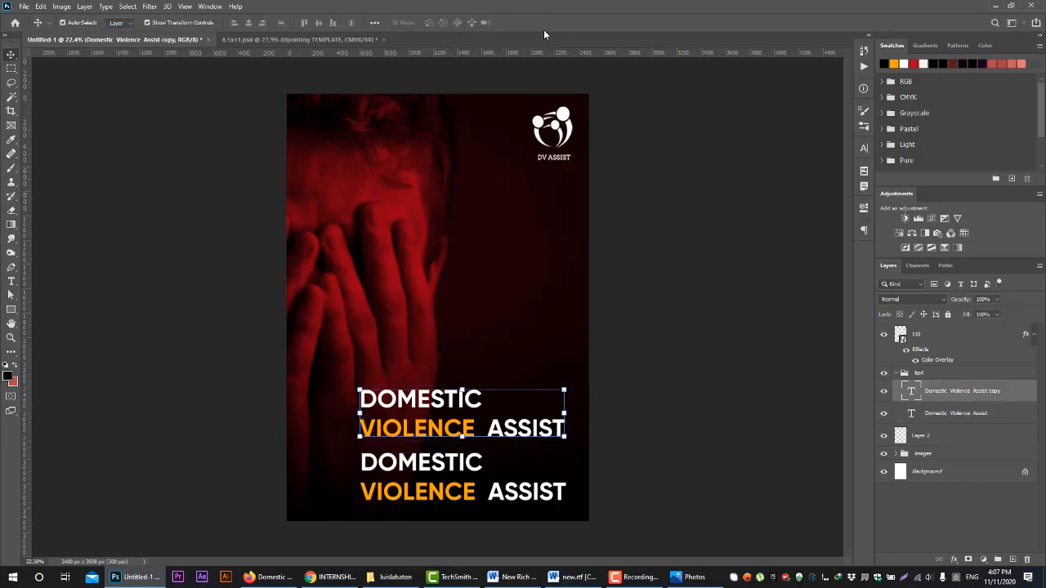
Switch Auto-Select to Group, try selecting the text and images groups on the canvas, and switch it back to Layer
left_click(117, 23)
left_click(116, 33)
left_click(505, 407)
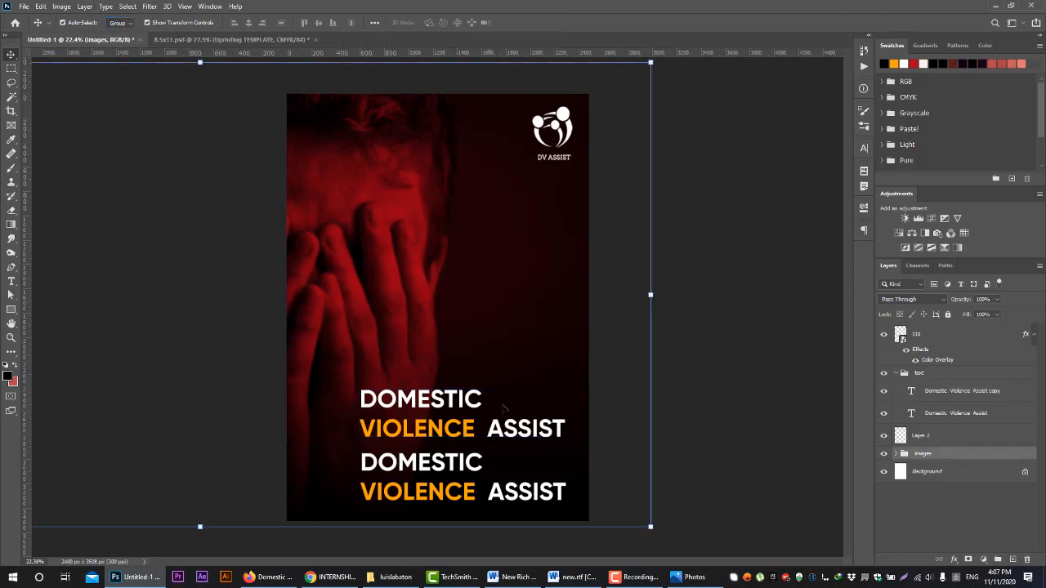
left_click(520, 430)
left_click(518, 354)
left_click(117, 23)
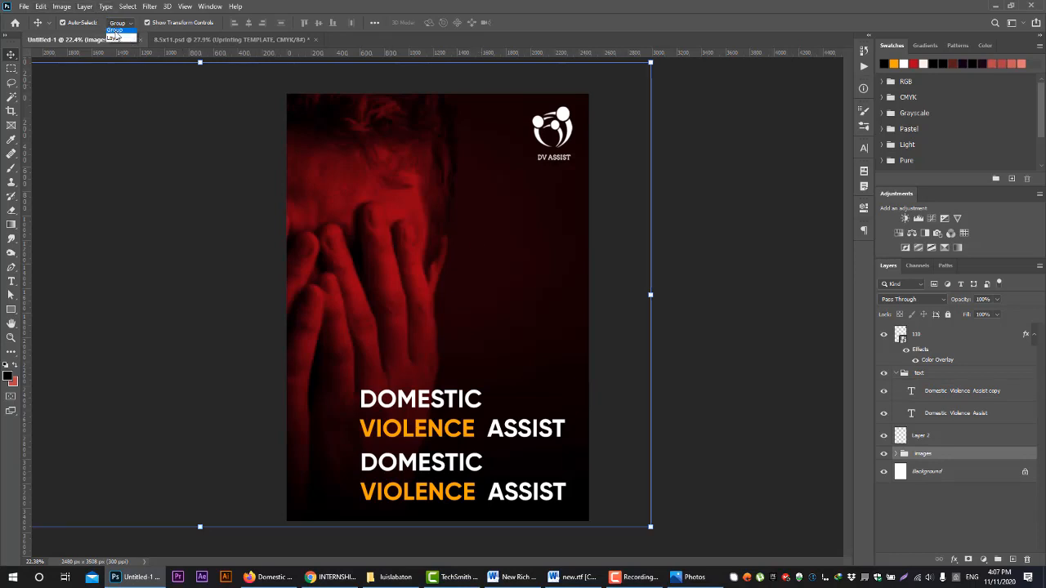
left_click(115, 43)
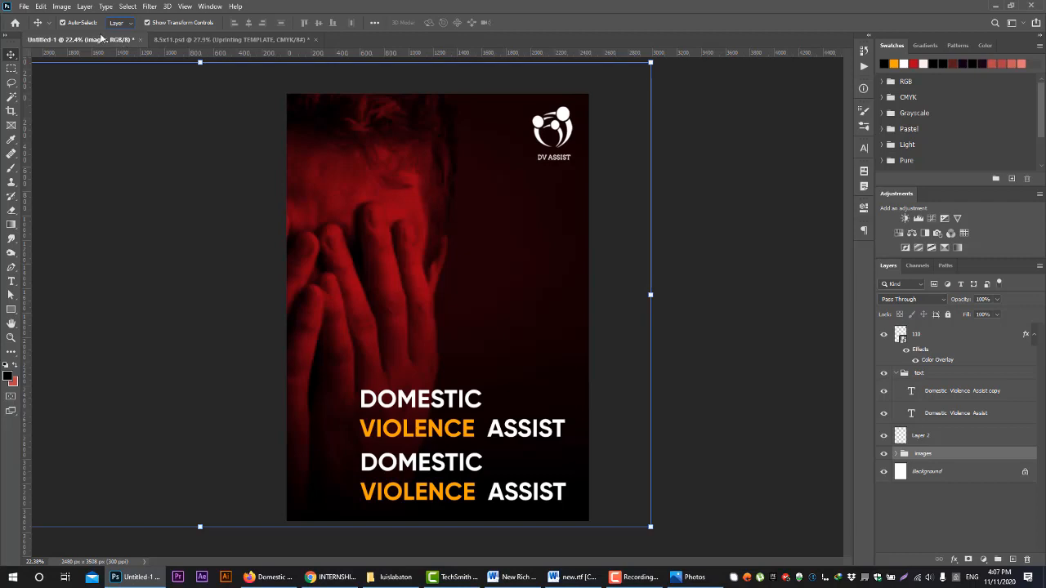
Clear the canvas selection and select the DV ASSIST logo layer in the layer stack
left_click(794, 354)
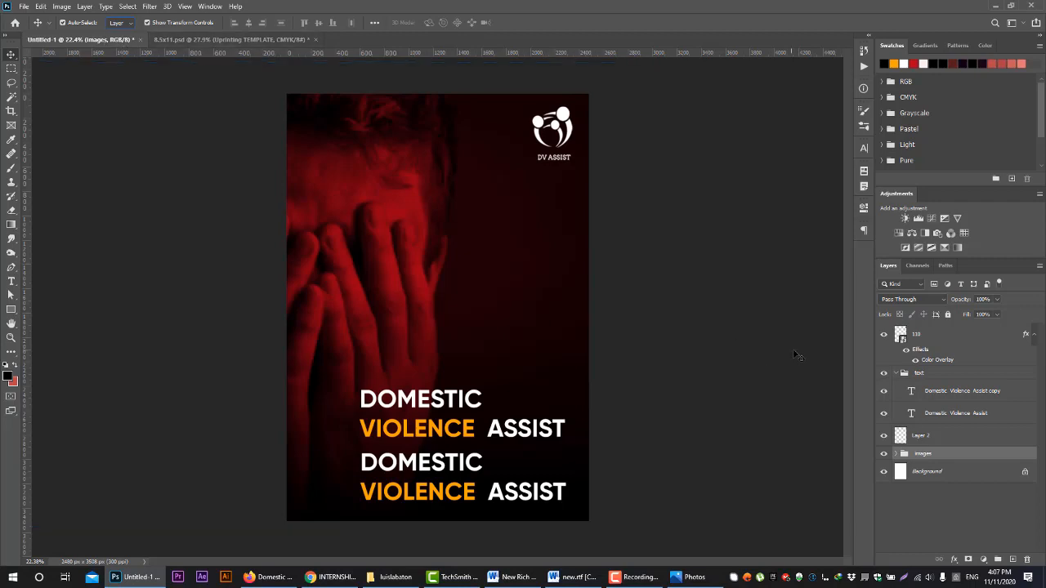
left_click(946, 373)
left_click(940, 339)
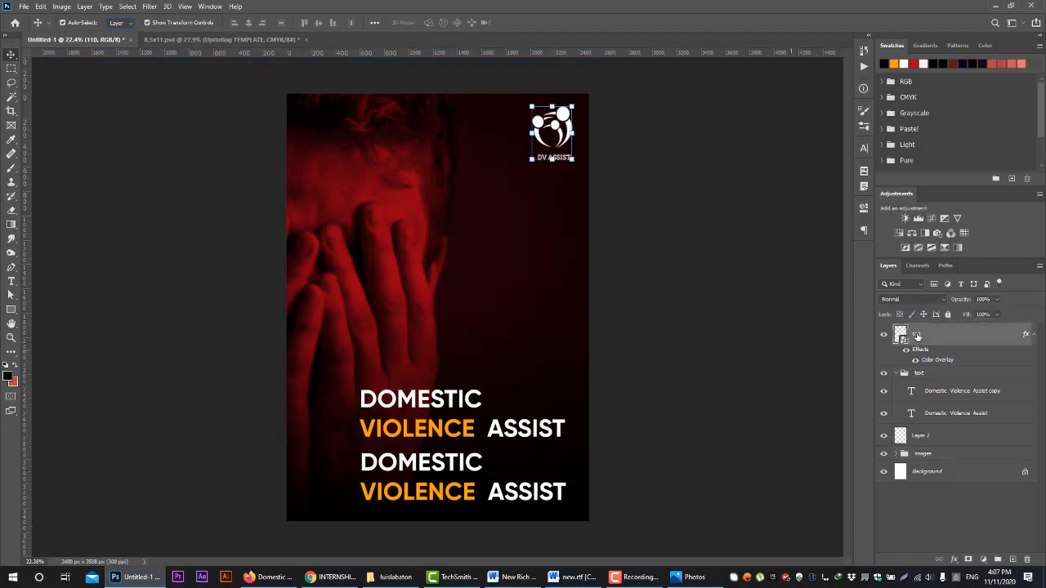
double_click(915, 334)
left_click(963, 335)
right_click(940, 339)
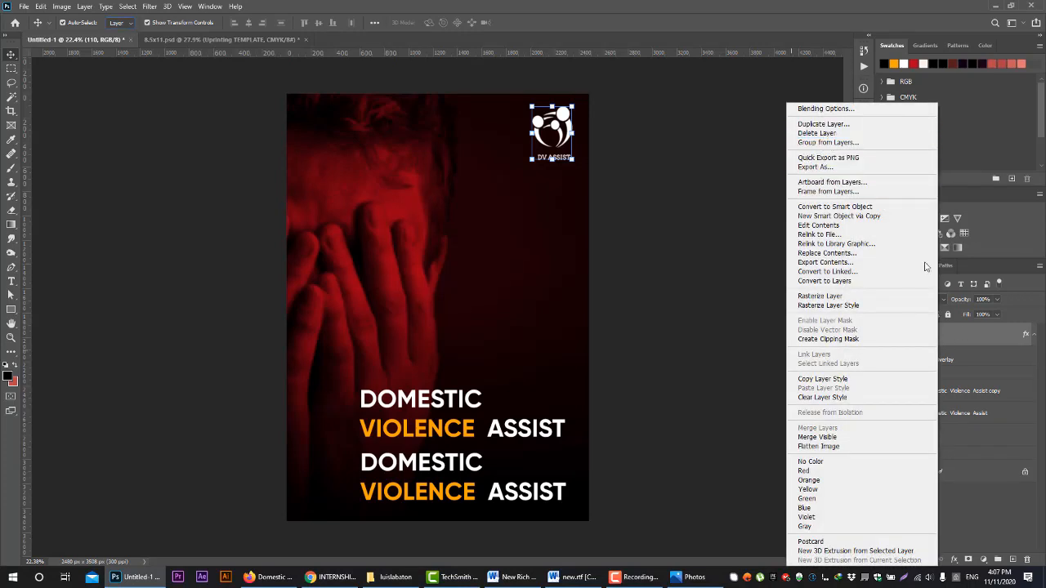
left_click(983, 336)
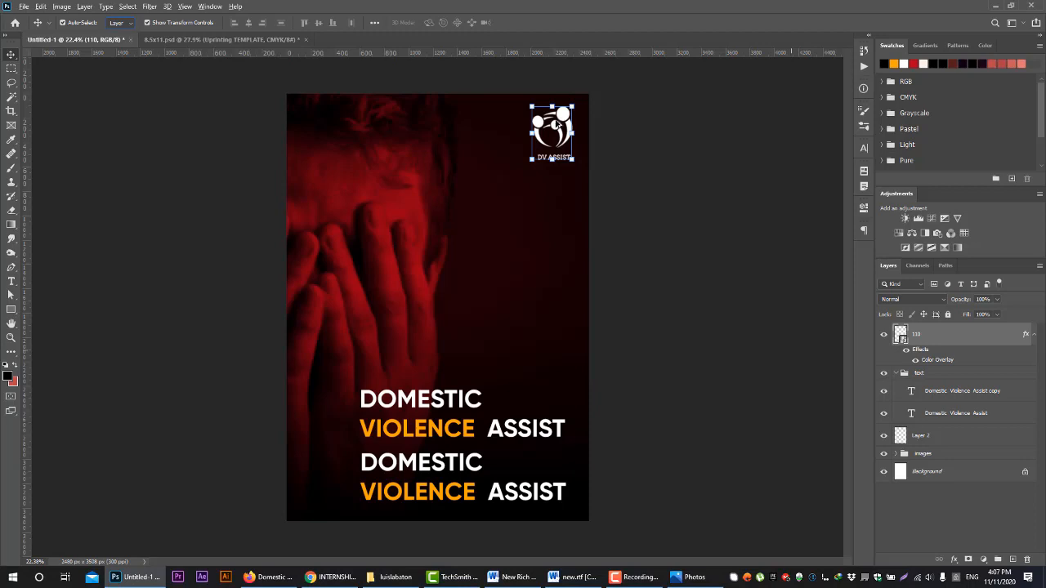
Duplicate the DV ASSIST logo toward the middle of the flyer, and undo the duplication
left_click_drag(561, 119, 513, 198)
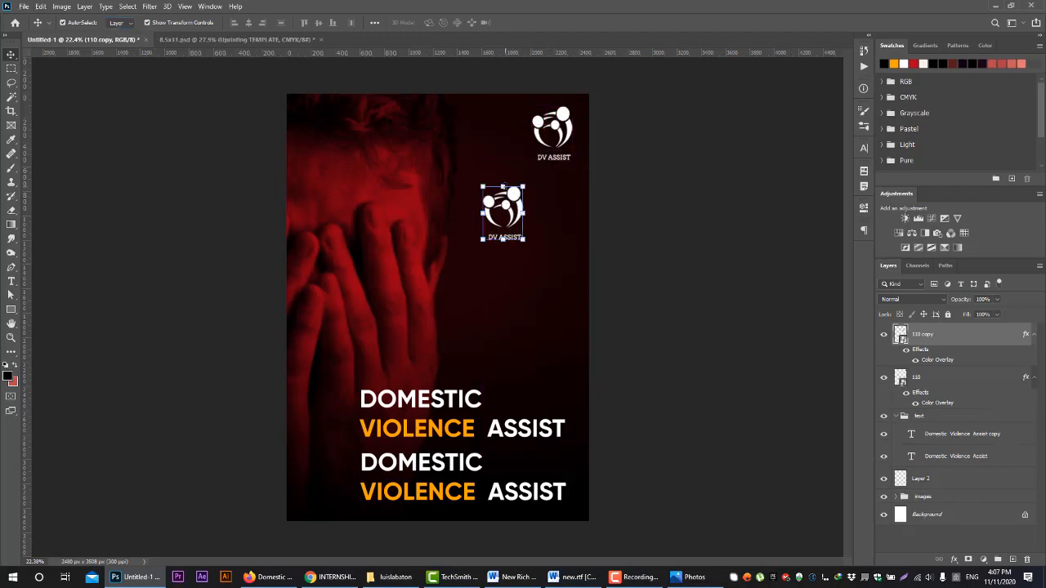
left_click(958, 376)
key("ctrl+z")
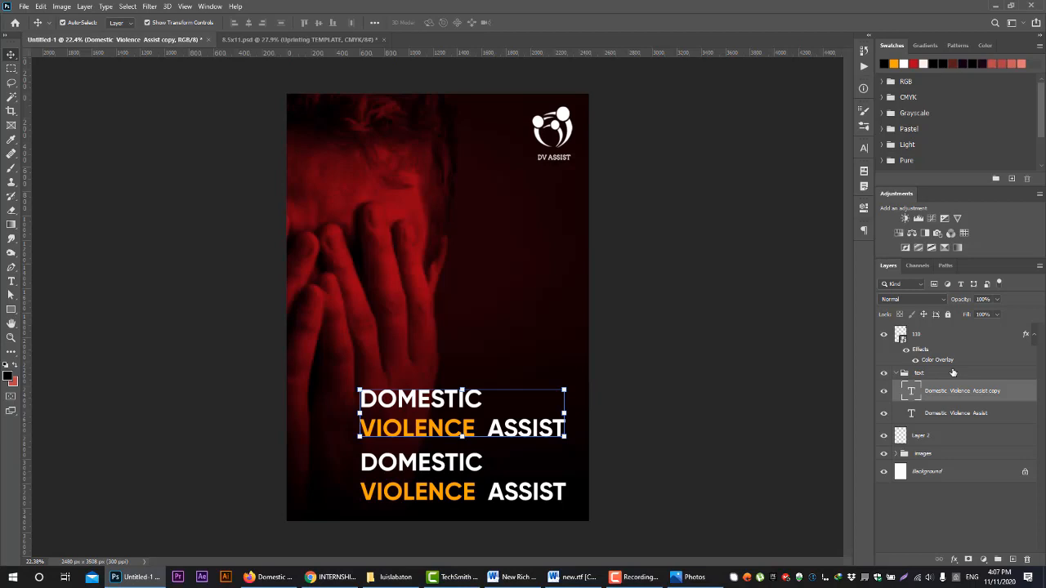
Expand the document history and revert the flyer to its opening Untitled-1 snapshot
left_click(869, 35)
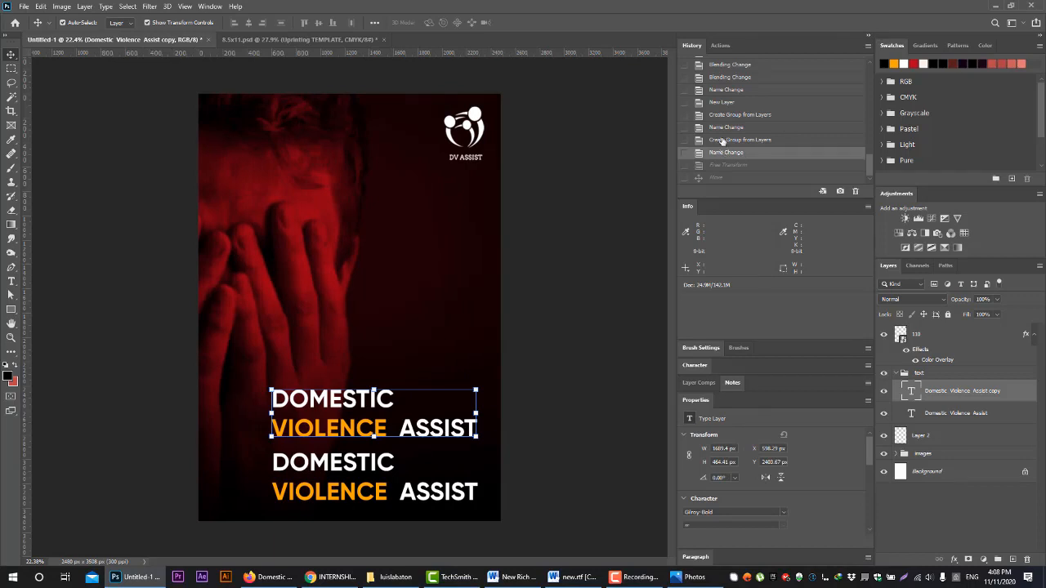
scroll(731, 112, "up", 5)
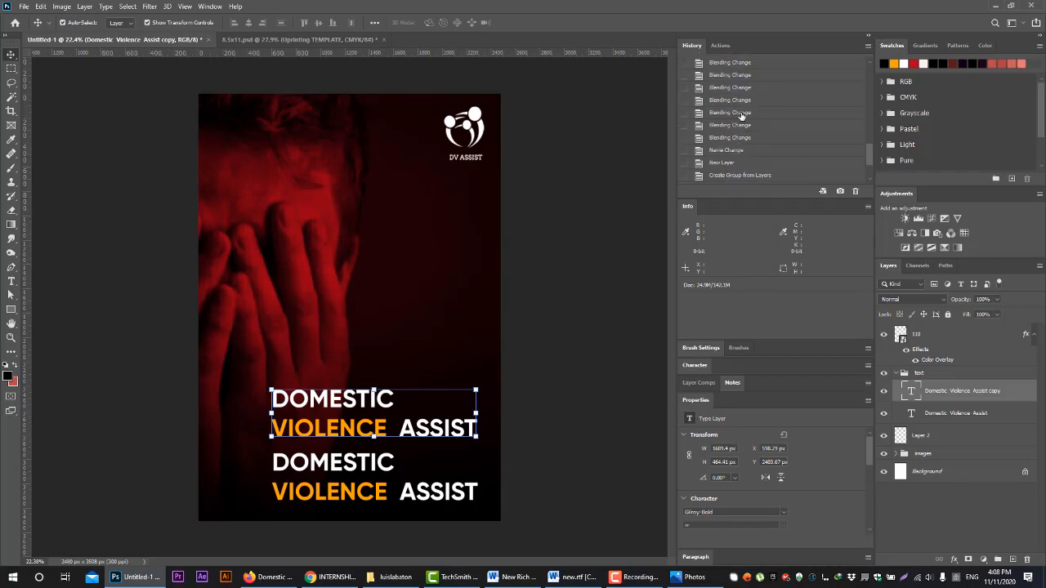
scroll(745, 130, "up", 5)
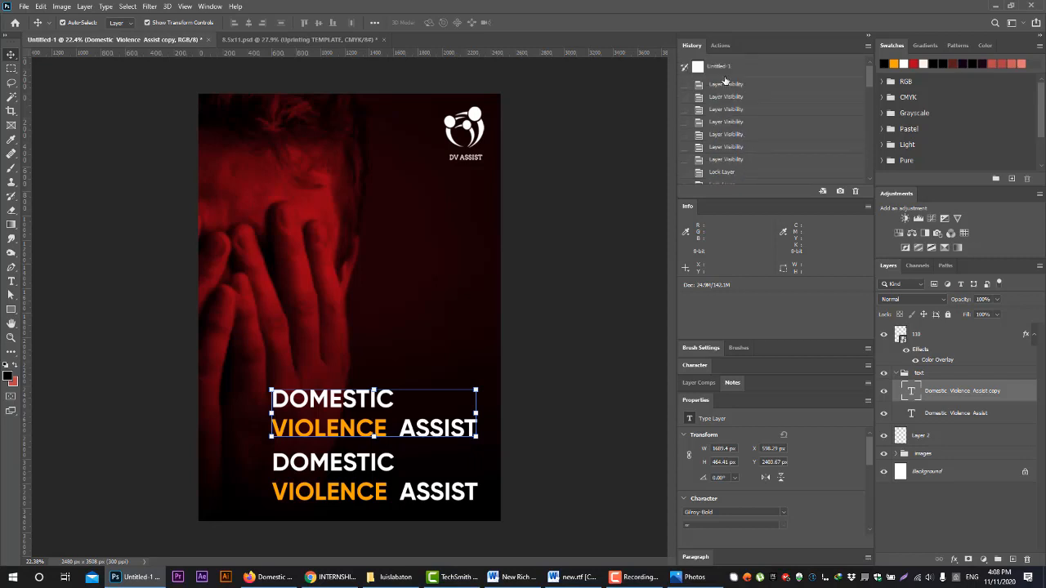
scroll(744, 143, "up", 5)
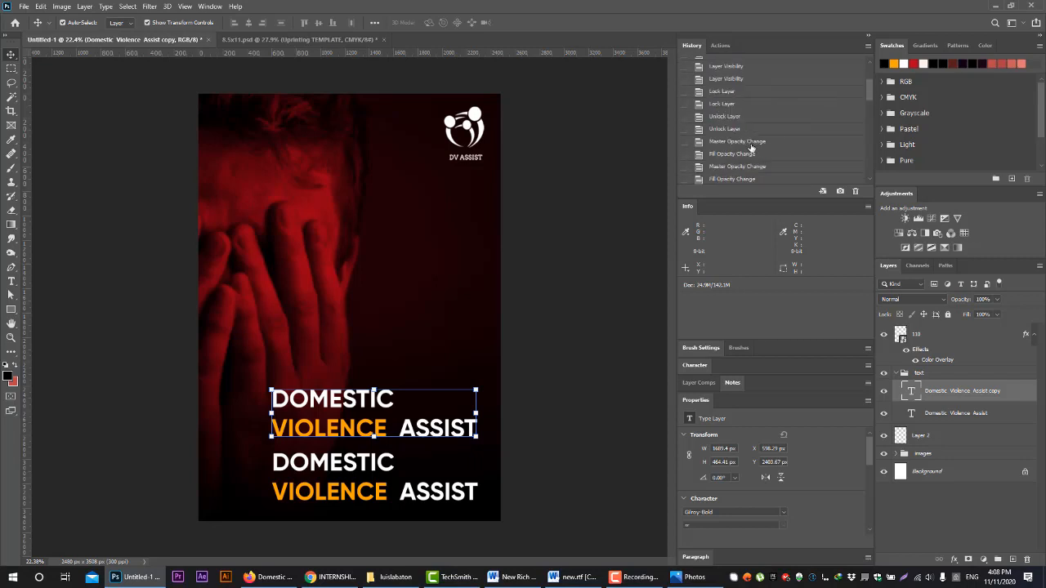
left_click(750, 70)
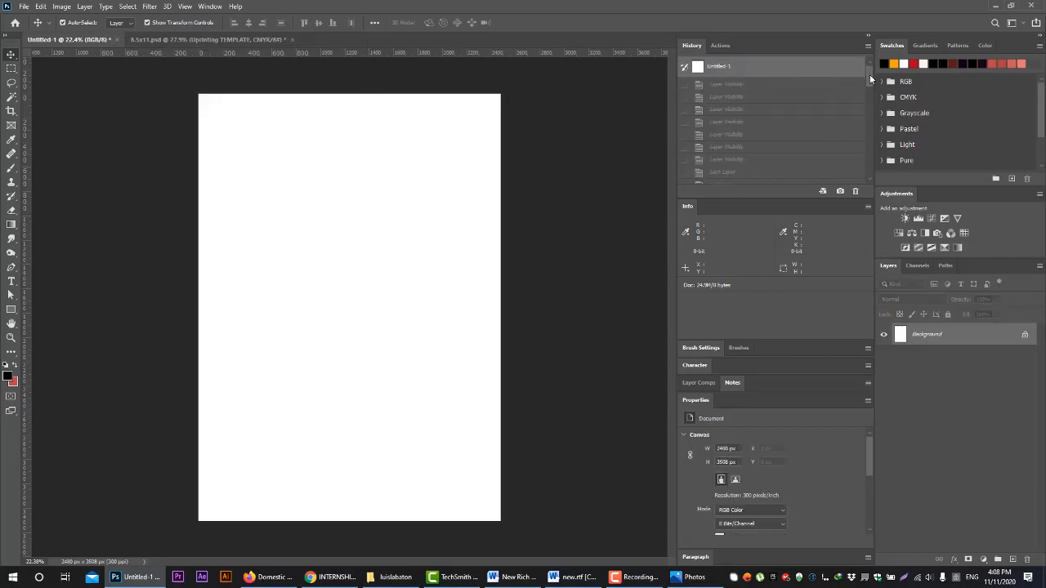
Restore the flyer from its history to the latest Move state, then go back to the Free Transform state
left_click_drag(868, 90, 866, 192)
left_click(756, 177)
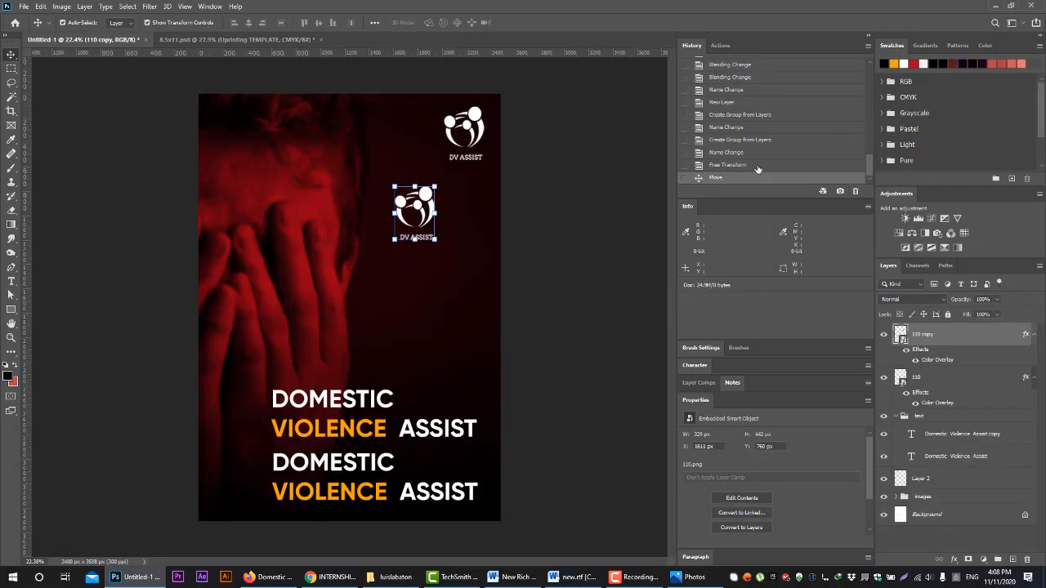
left_click(758, 165)
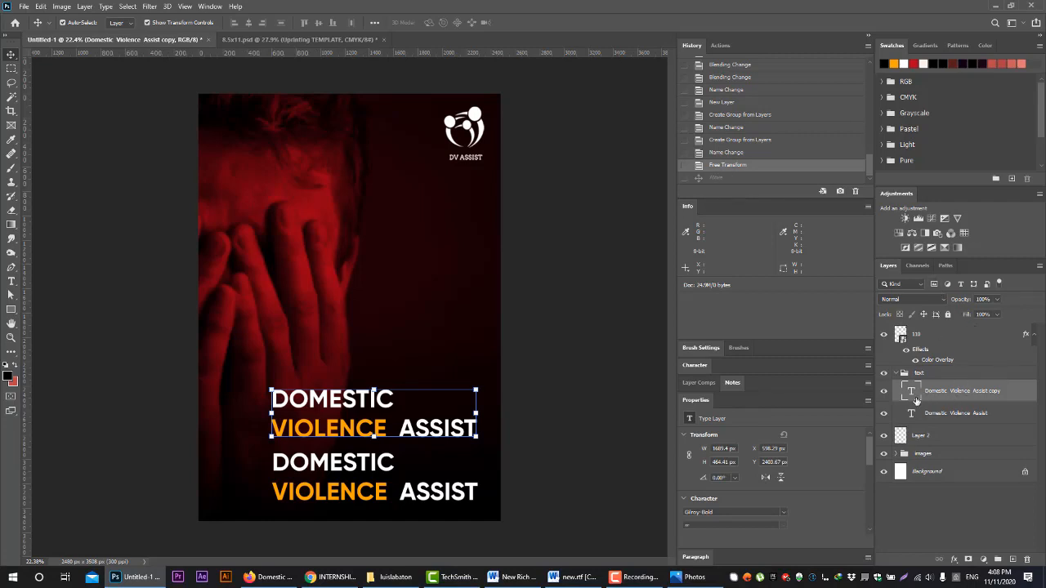
Collapse the text group, then hide the logo, text group, Layer 2 and images group and show them all again
left_click(900, 373)
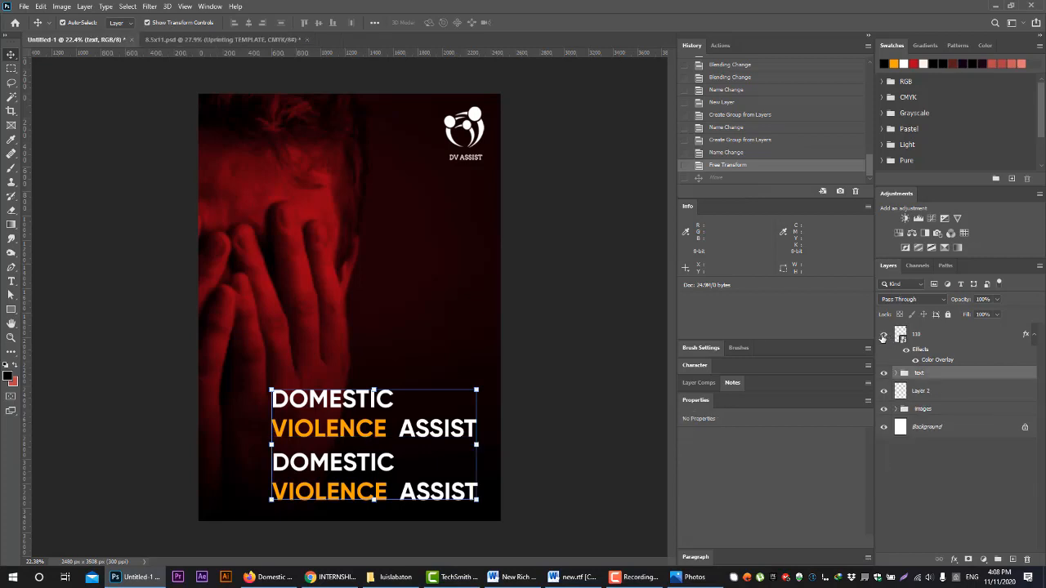
left_click(883, 334)
left_click(883, 373)
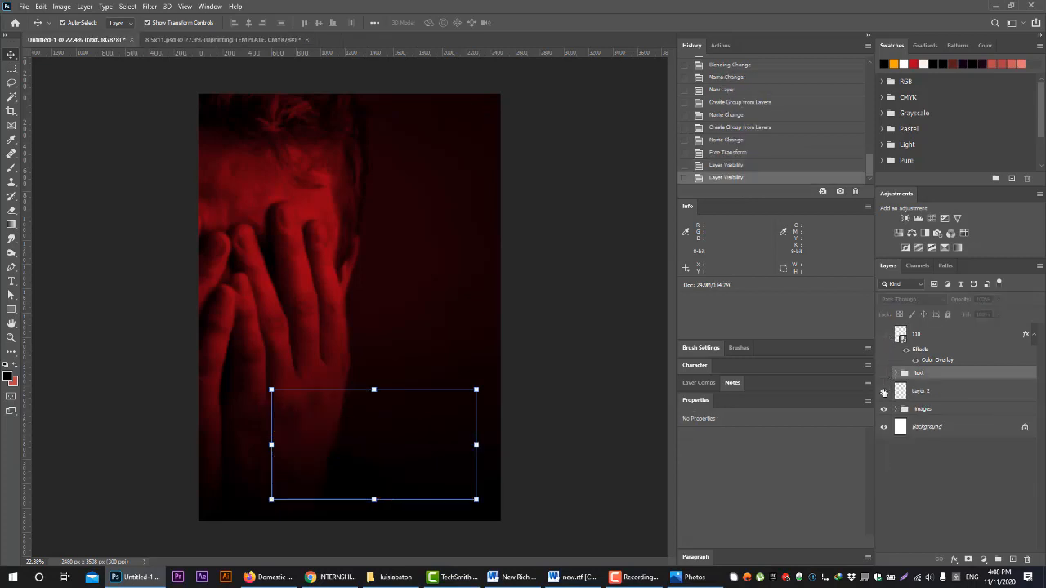
left_click(883, 391)
left_click(883, 408)
left_click(884, 408)
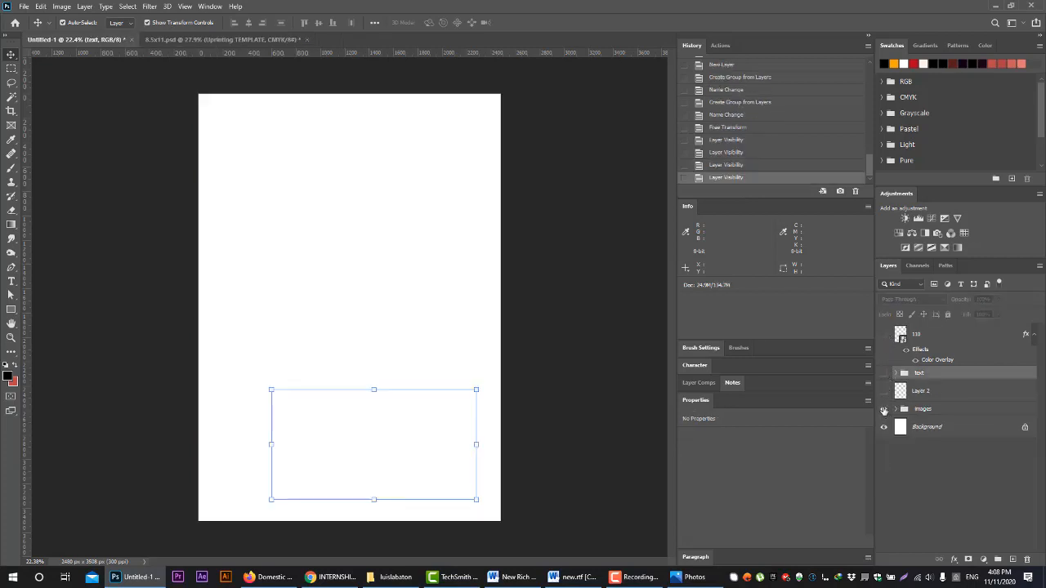
left_click(883, 391)
left_click(883, 373)
left_click(883, 334)
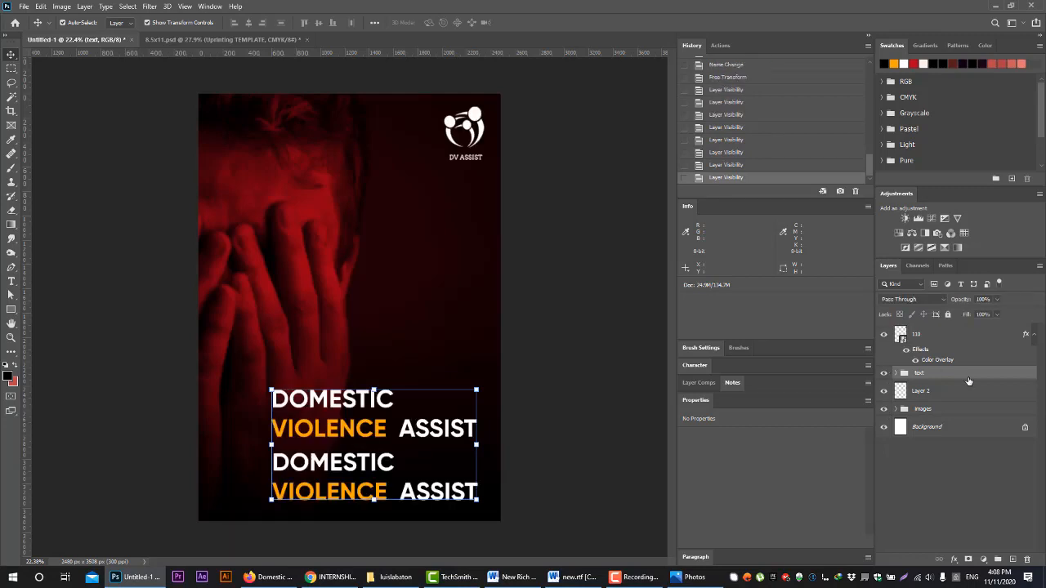
Lock and unlock the text group, then select Layer 2 and browse its blend modes, keeping Normal
left_click(947, 315)
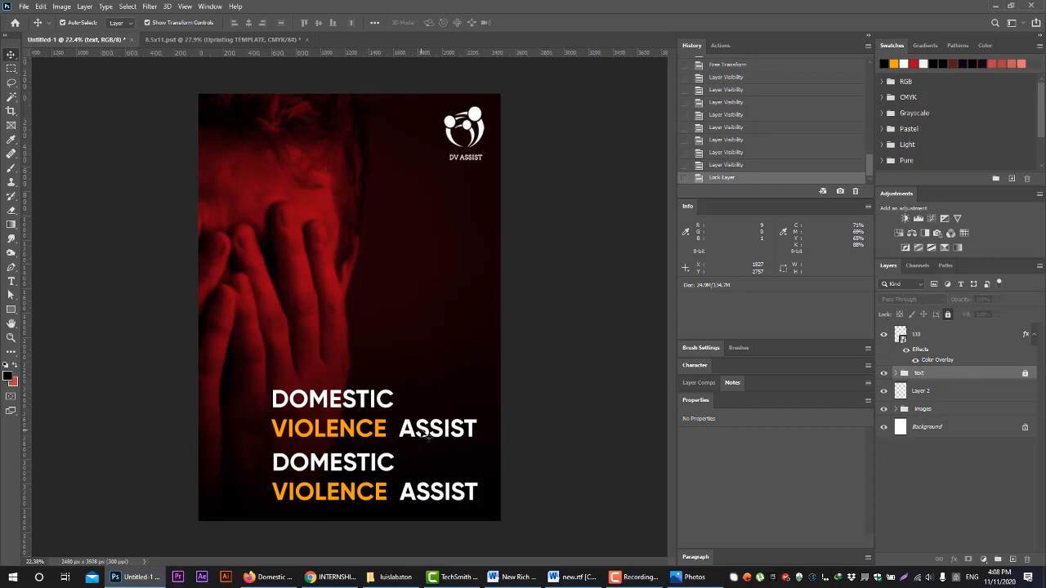
left_click(947, 315)
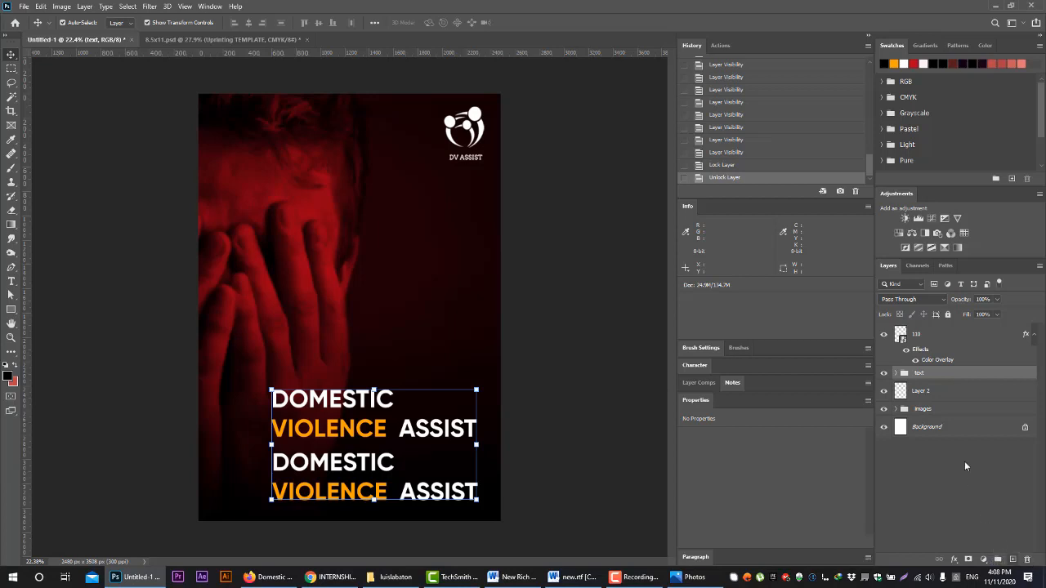
left_click(919, 391)
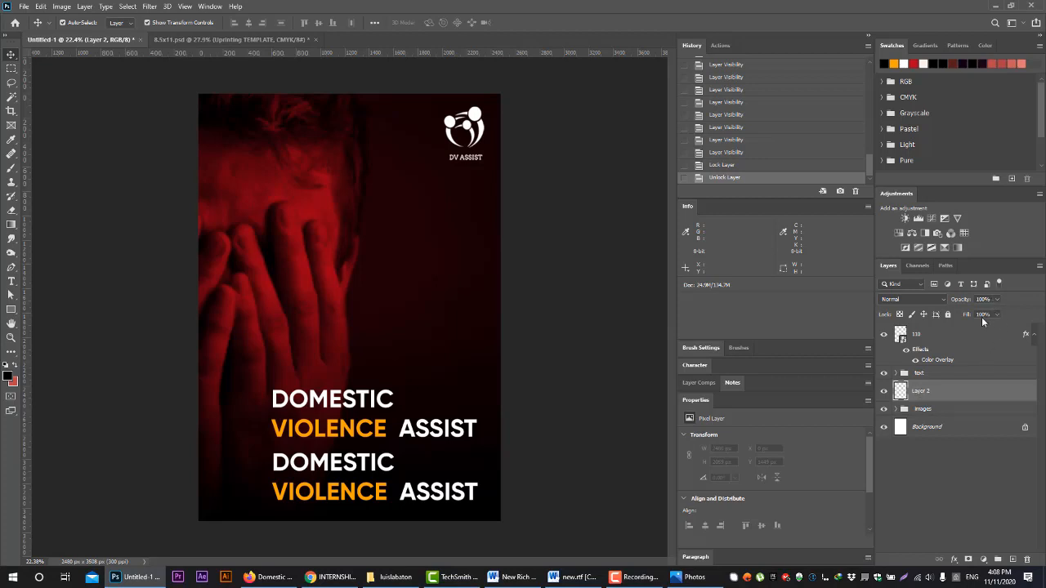
left_click(937, 301)
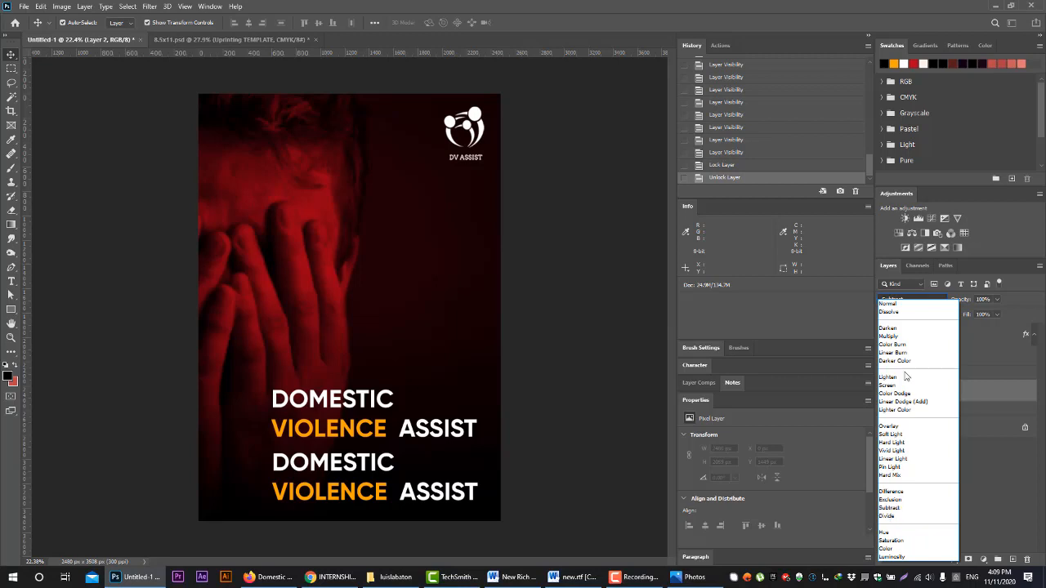
left_click(988, 344)
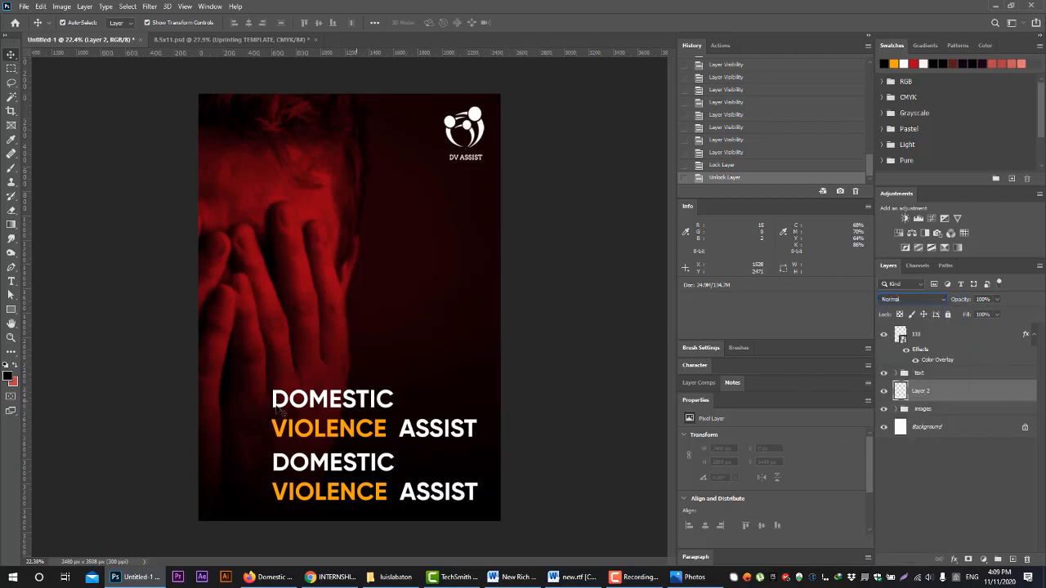
Scale the upper heading copy down to about 596 px wide and spread it and two duplicates diagonally across the flyer
left_click(314, 409)
left_click_drag(477, 389, 446, 399)
left_click(538, 23)
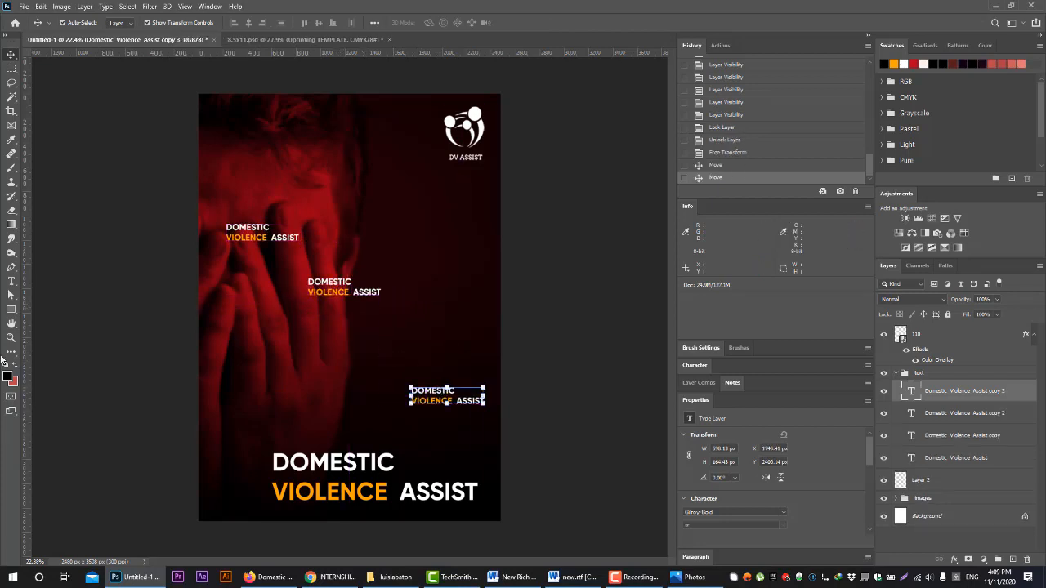
Select the middle and lower small headings, try aligning their left edges, horizontal centers and right edges, and undo all three alignments
left_click(326, 290, "shift")
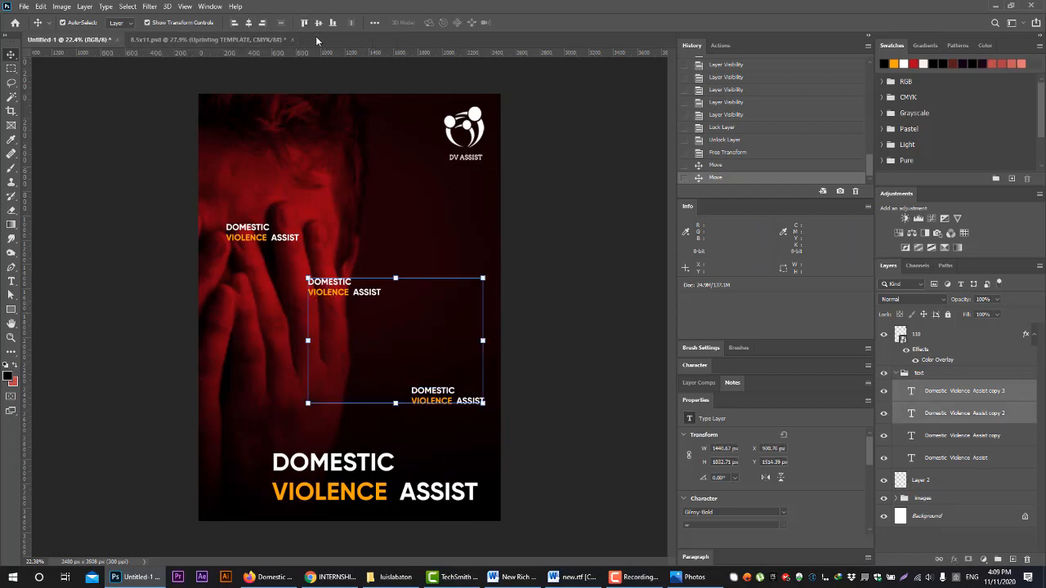
left_click(234, 22)
left_click(252, 23)
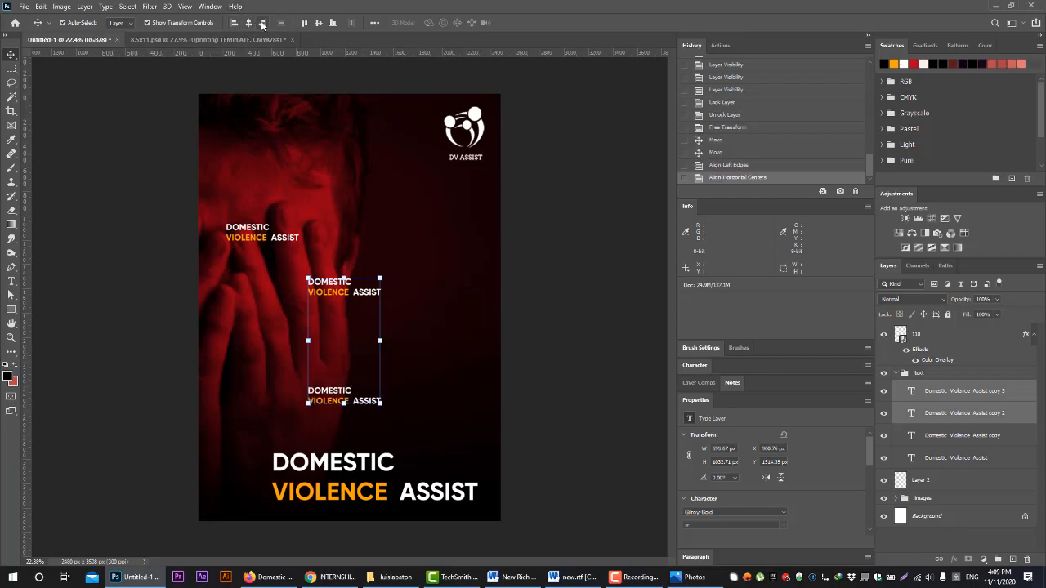
left_click(261, 22)
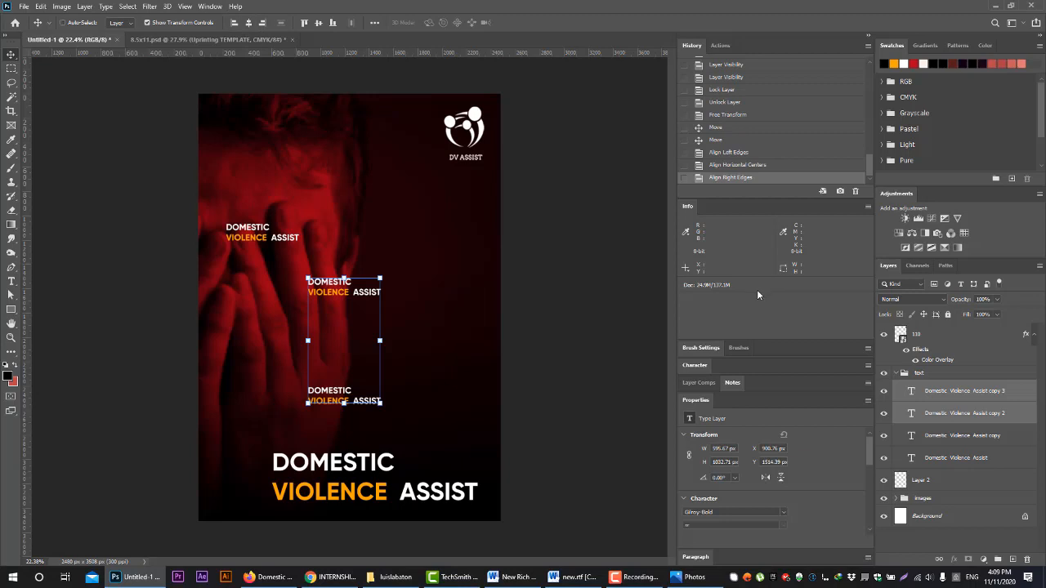
key("ctrl+z")
key("ctrl+z")
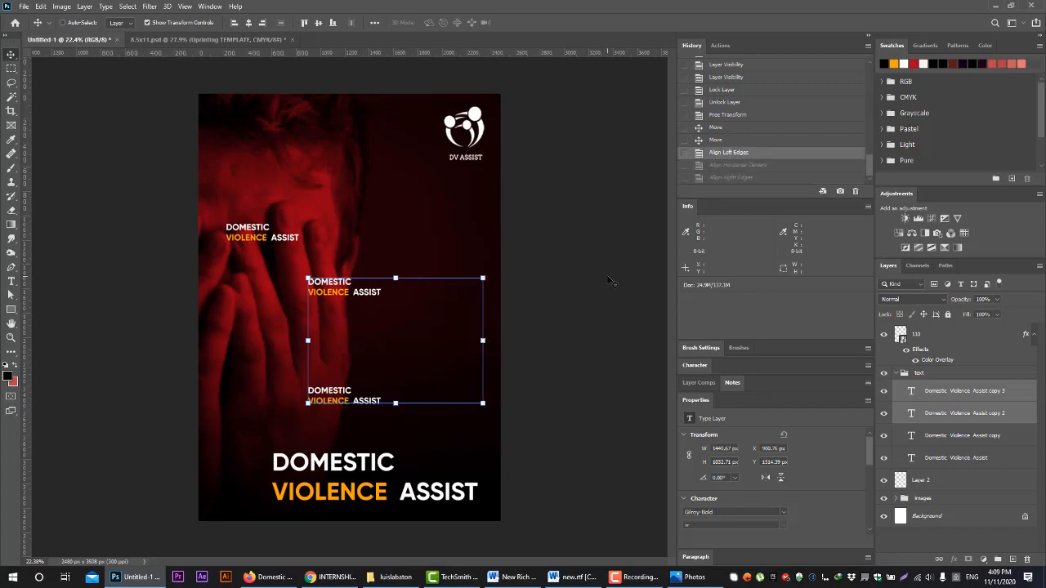
key("ctrl+z")
Add the third small heading to the selection and try left, horizontal-center and right alignment and vertical distribution, undoing each
left_click(257, 231, "ctrl+shift")
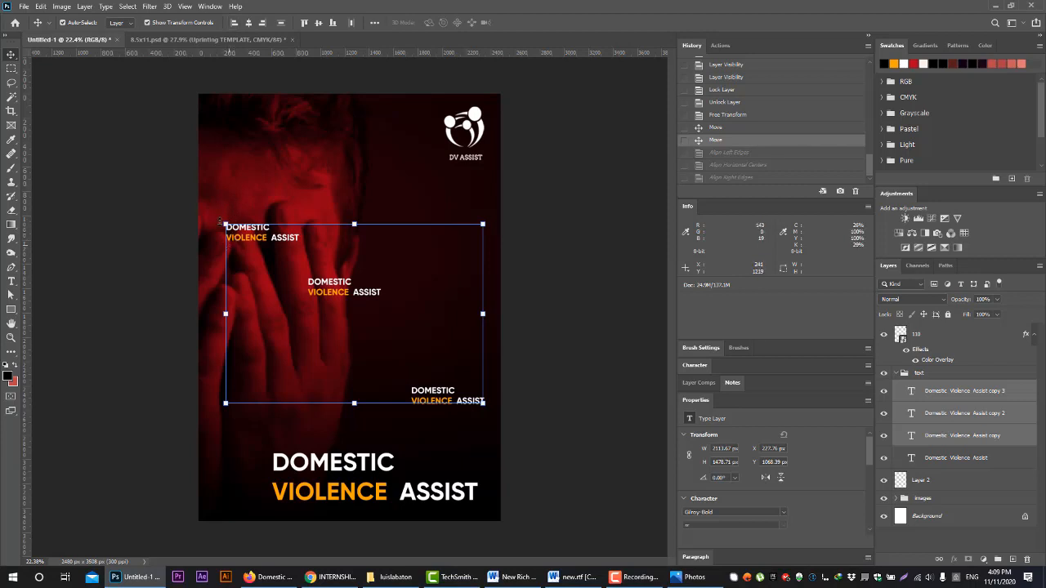
left_click(236, 22)
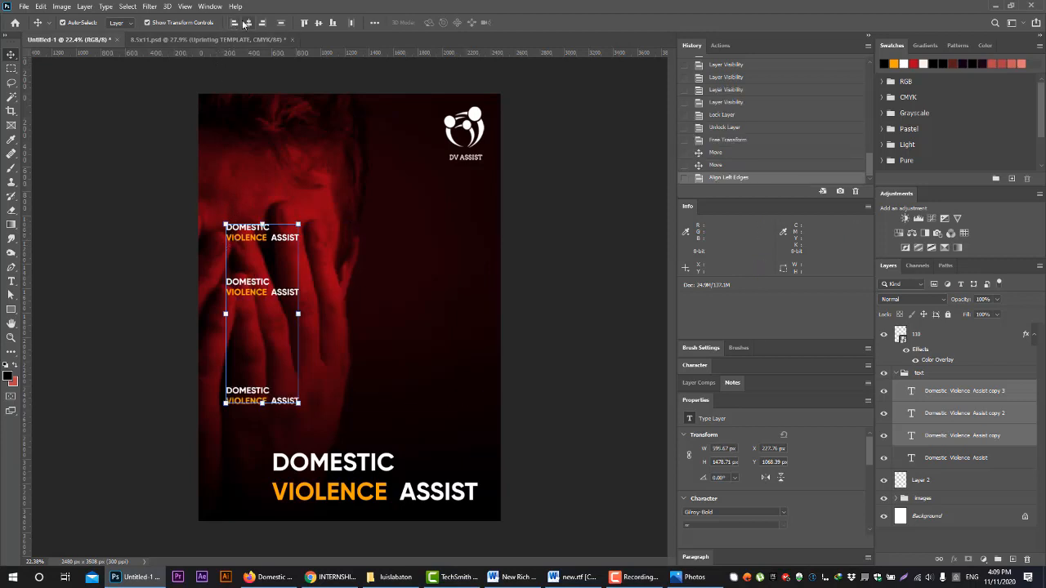
key("ctrl+z")
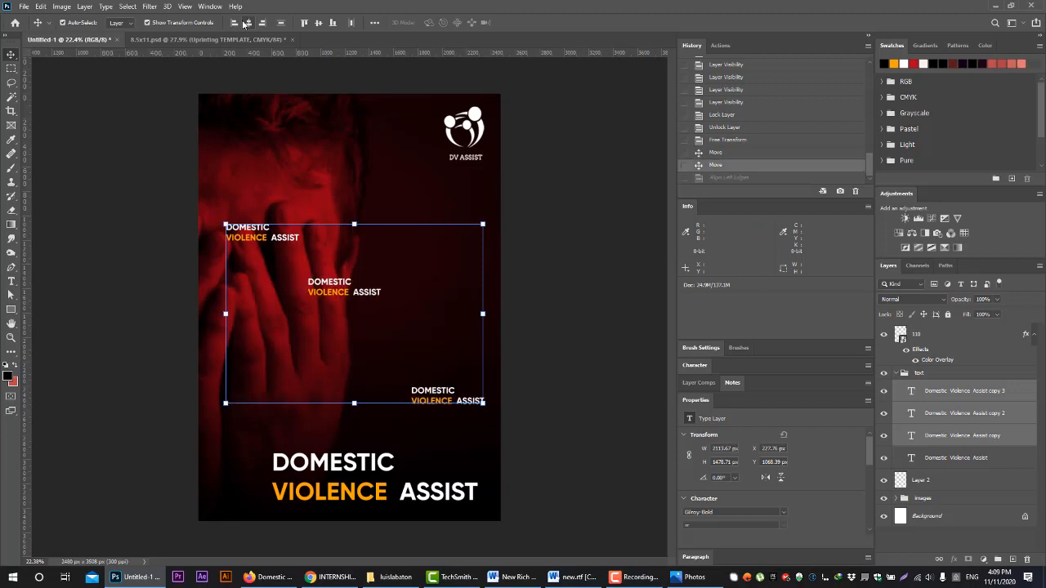
left_click(249, 22)
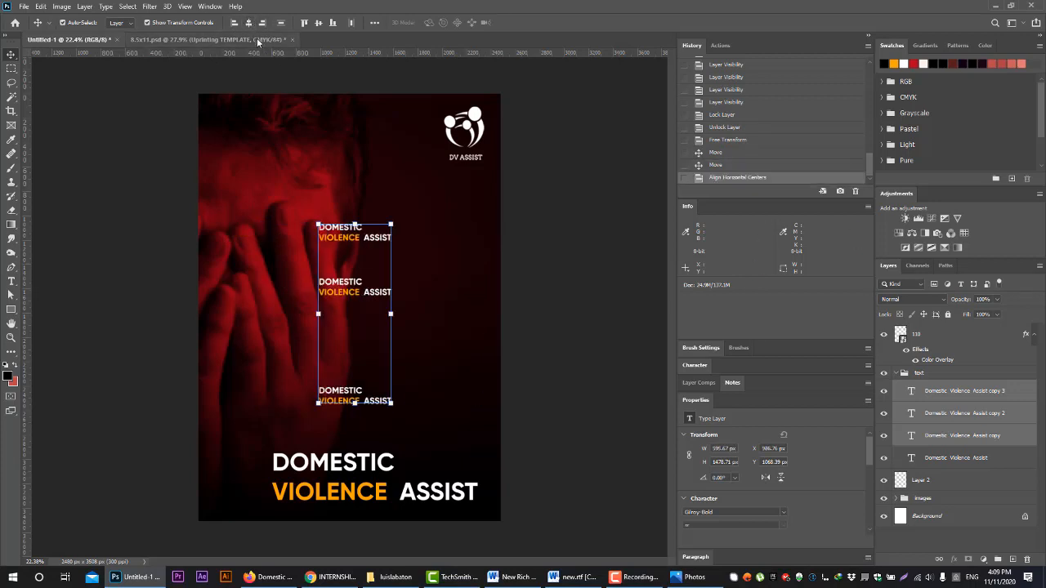
key("ctrl+z")
left_click(281, 23)
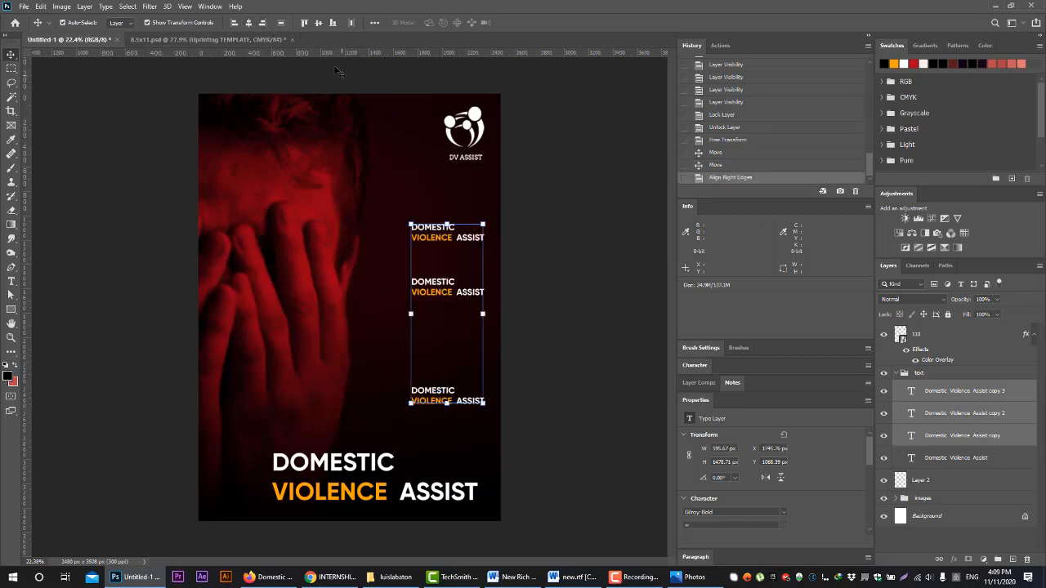
key("ctrl+z")
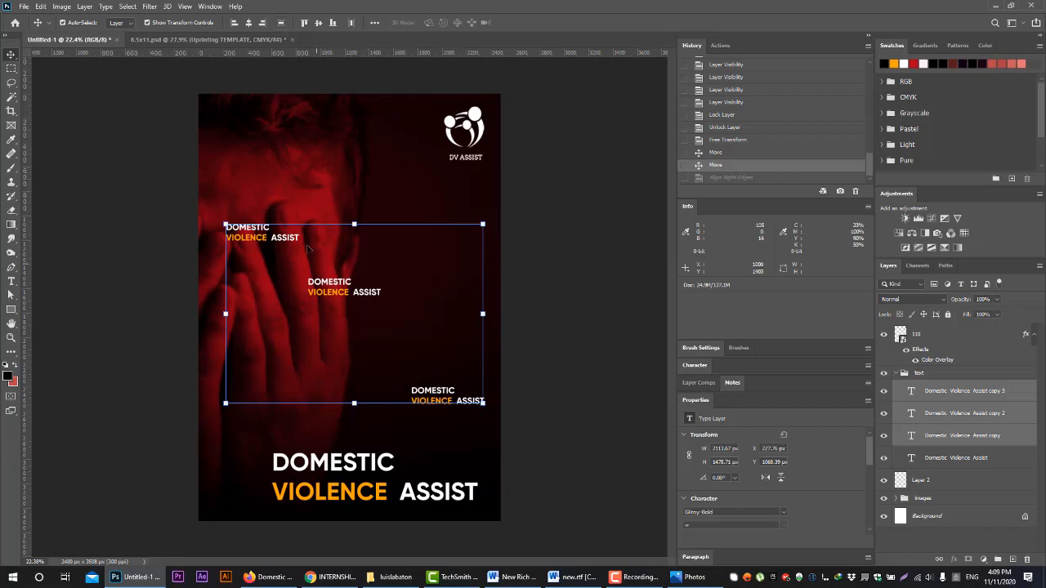
left_click(281, 23)
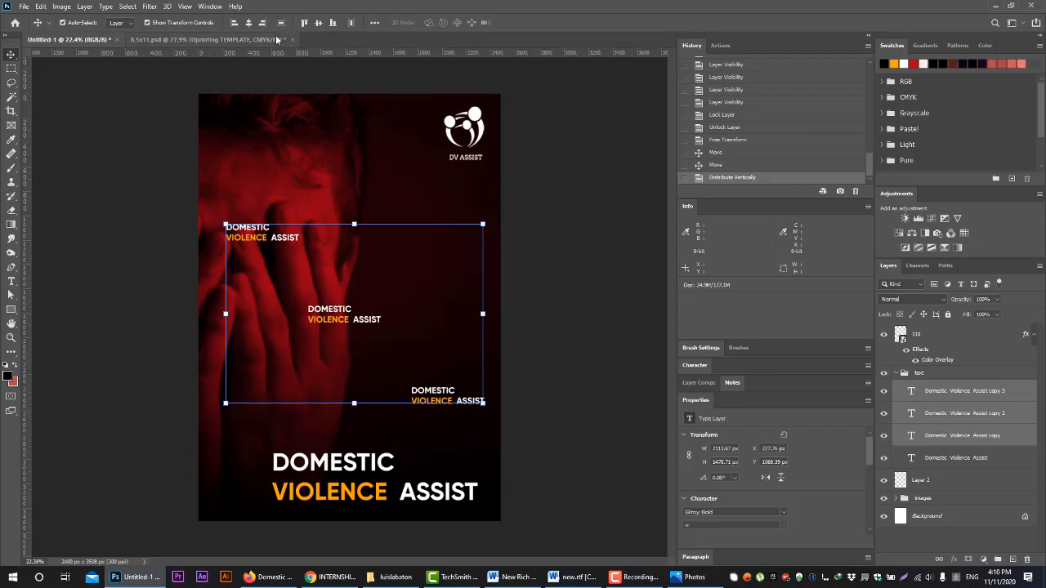
key("ctrl+z")
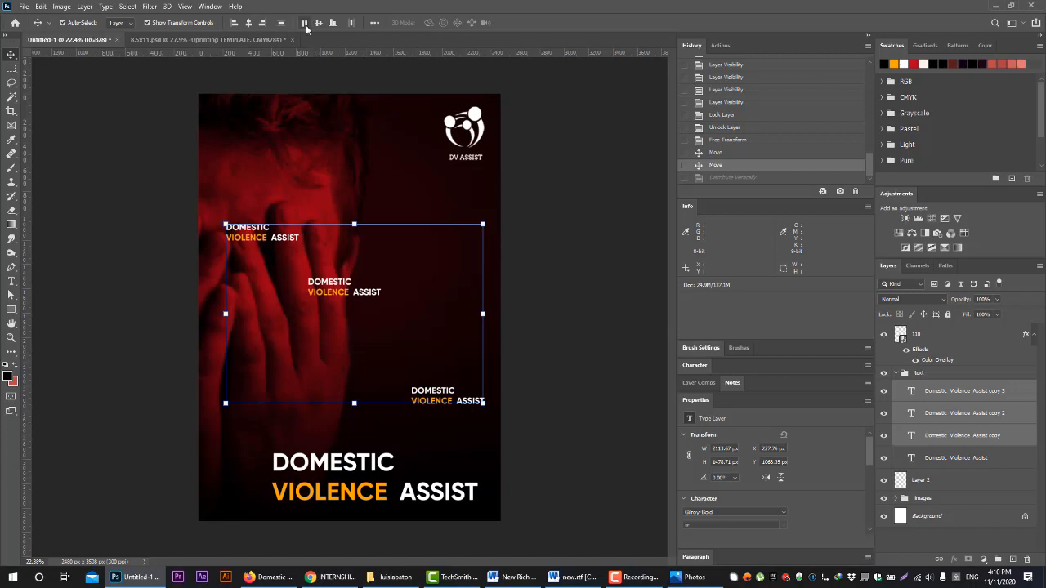
Try aligning the three small headings by top edges, vertical centers and bottom edges, undoing each alignment
left_click(304, 22)
key("ctrl+z")
left_click(319, 23)
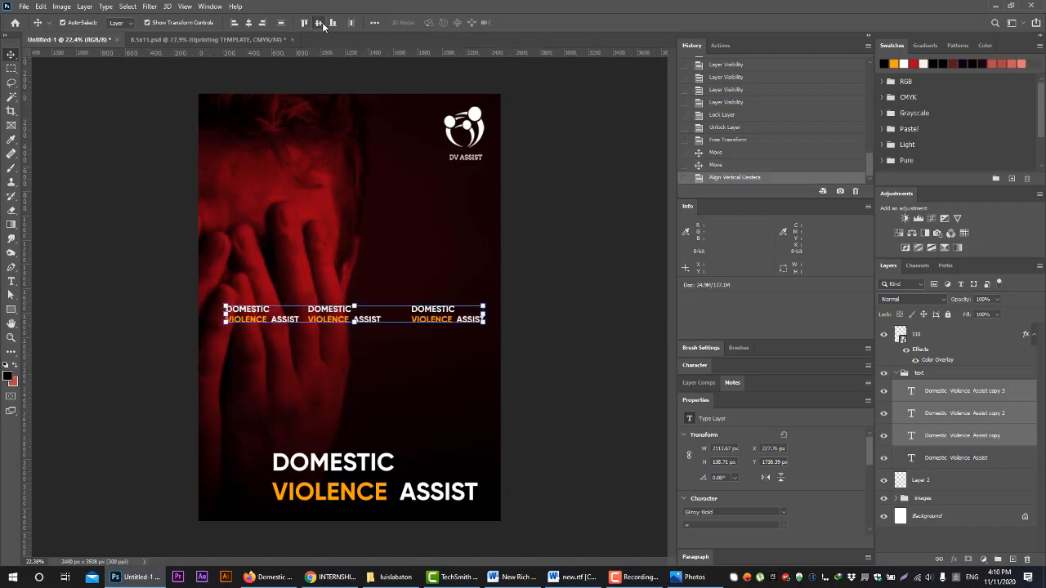
key("ctrl+z")
left_click(332, 23)
key("ctrl+z")
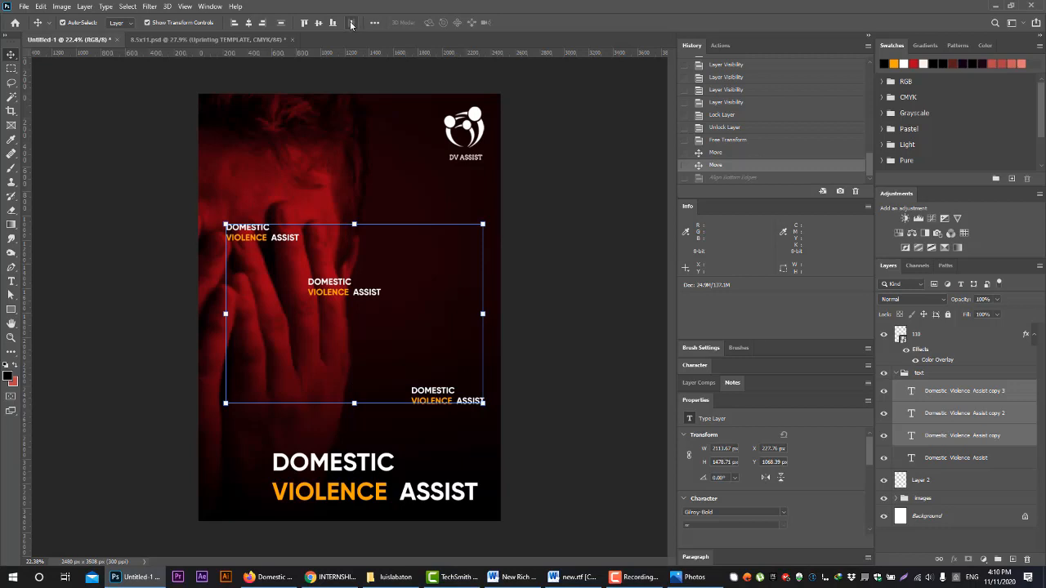
Distribute the three small Domestic Violence Assist headings with even horizontal spacing and hide their three copy layers
left_click(351, 22)
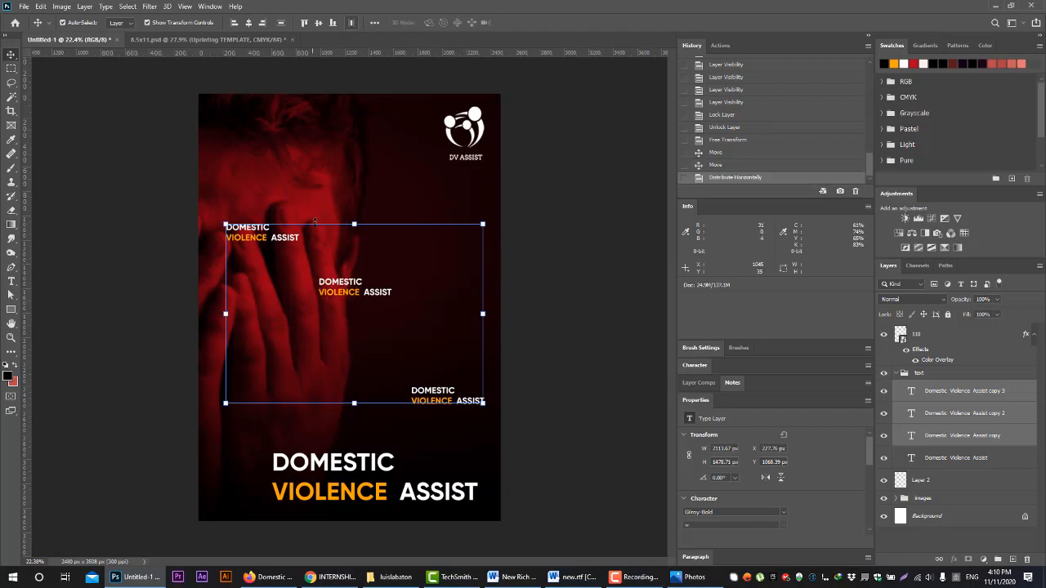
left_click(373, 23)
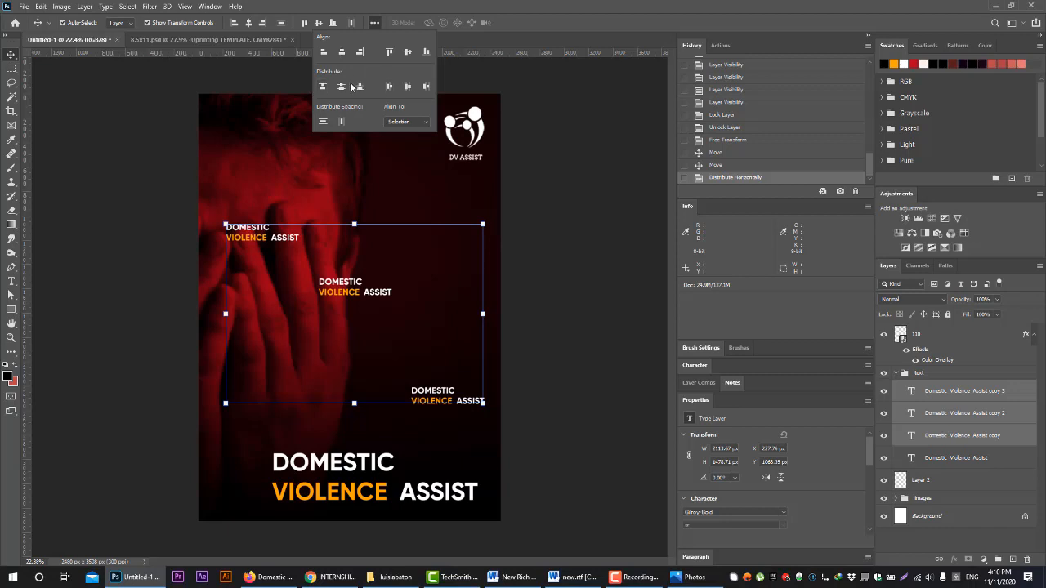
left_click(378, 22)
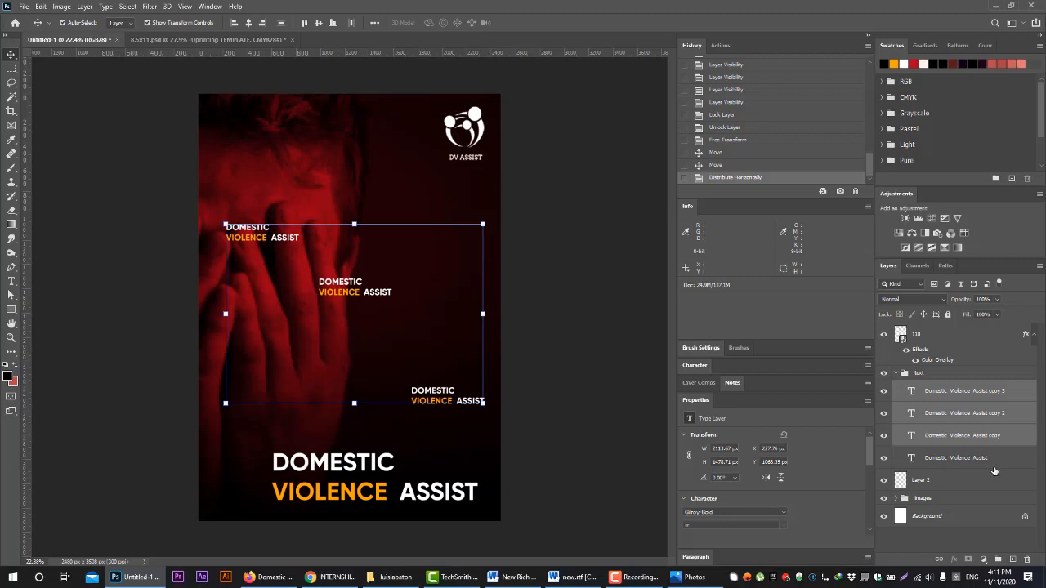
left_click_drag(883, 435, 884, 390)
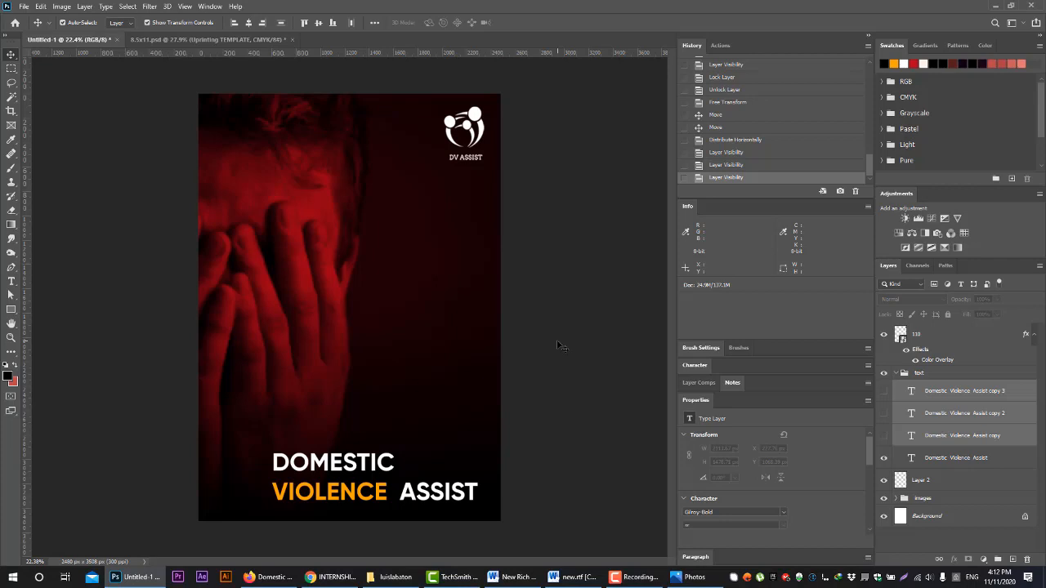
left_click(637, 577)
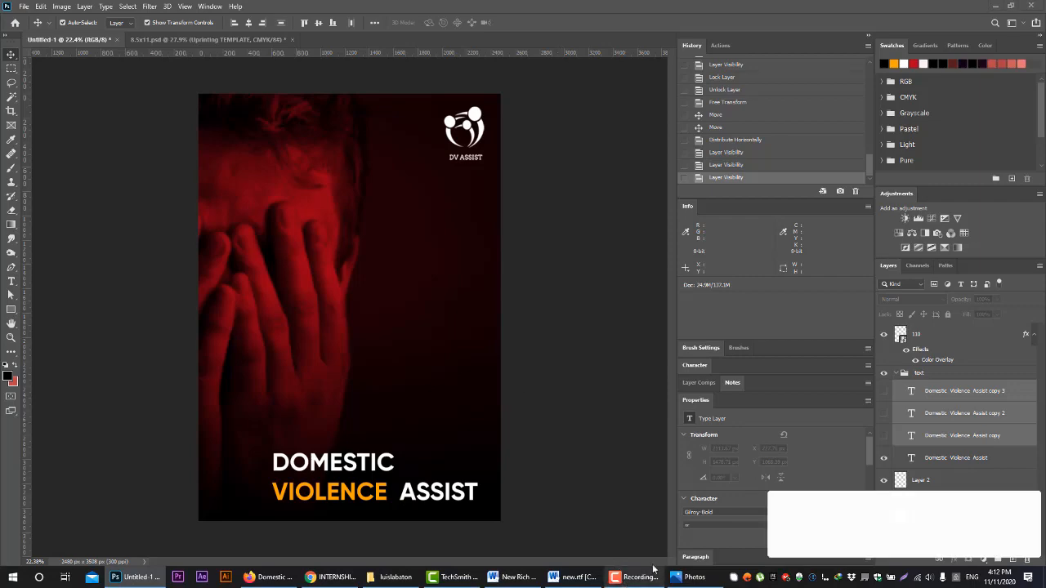
left_click(1028, 529)
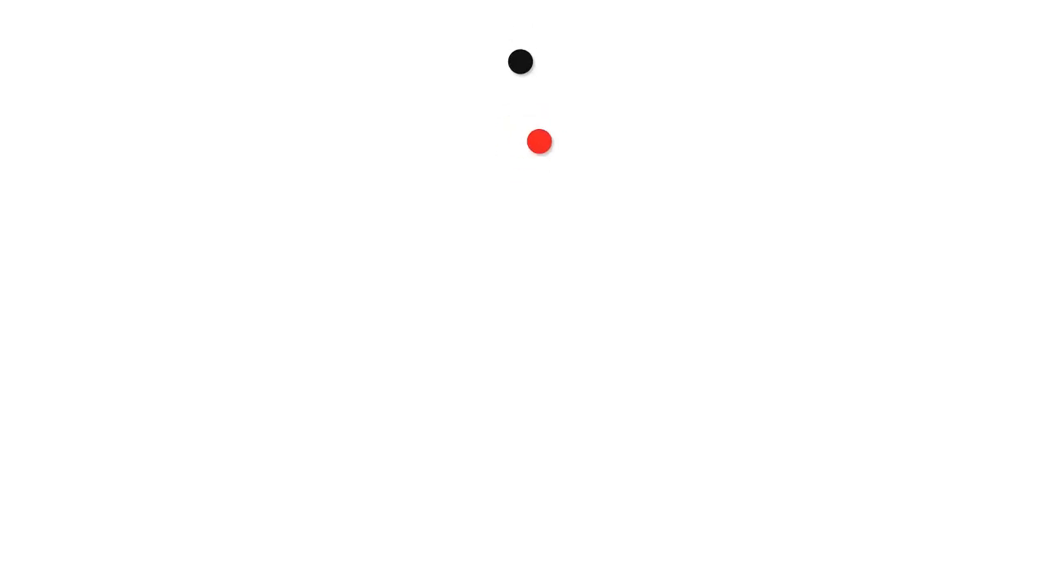